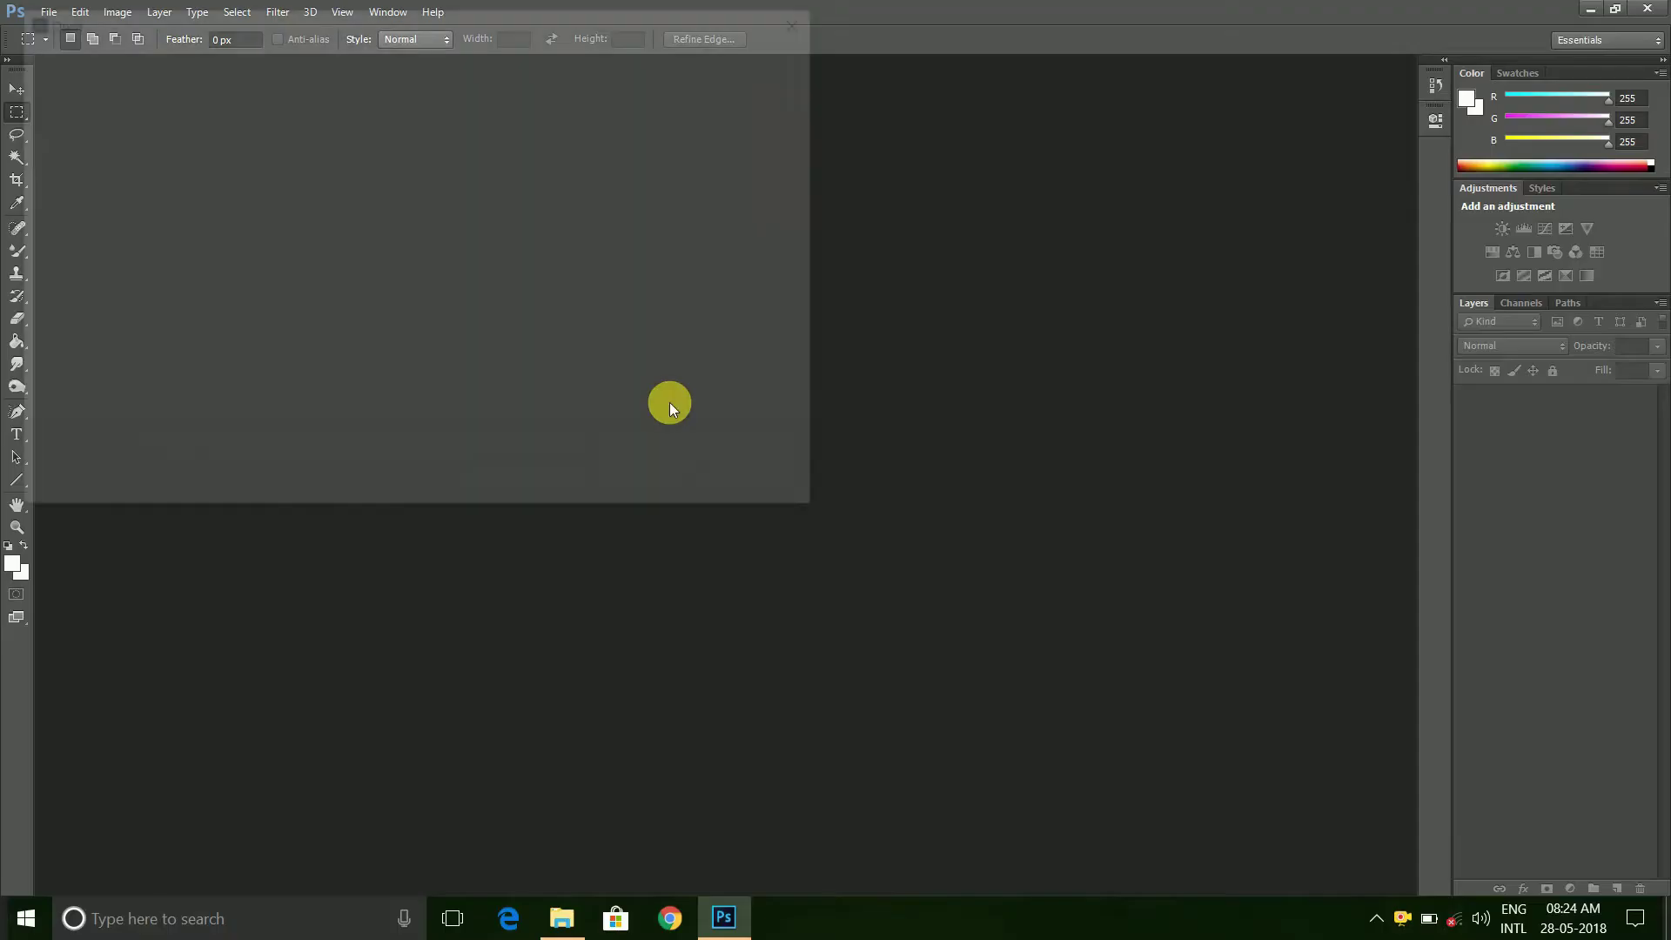
Open IMG_9566 and Magical Effect 2K18 bg together, then view the portrait document
left_click(689, 157)
left_click(330, 292, "ctrl")
left_click(646, 492)
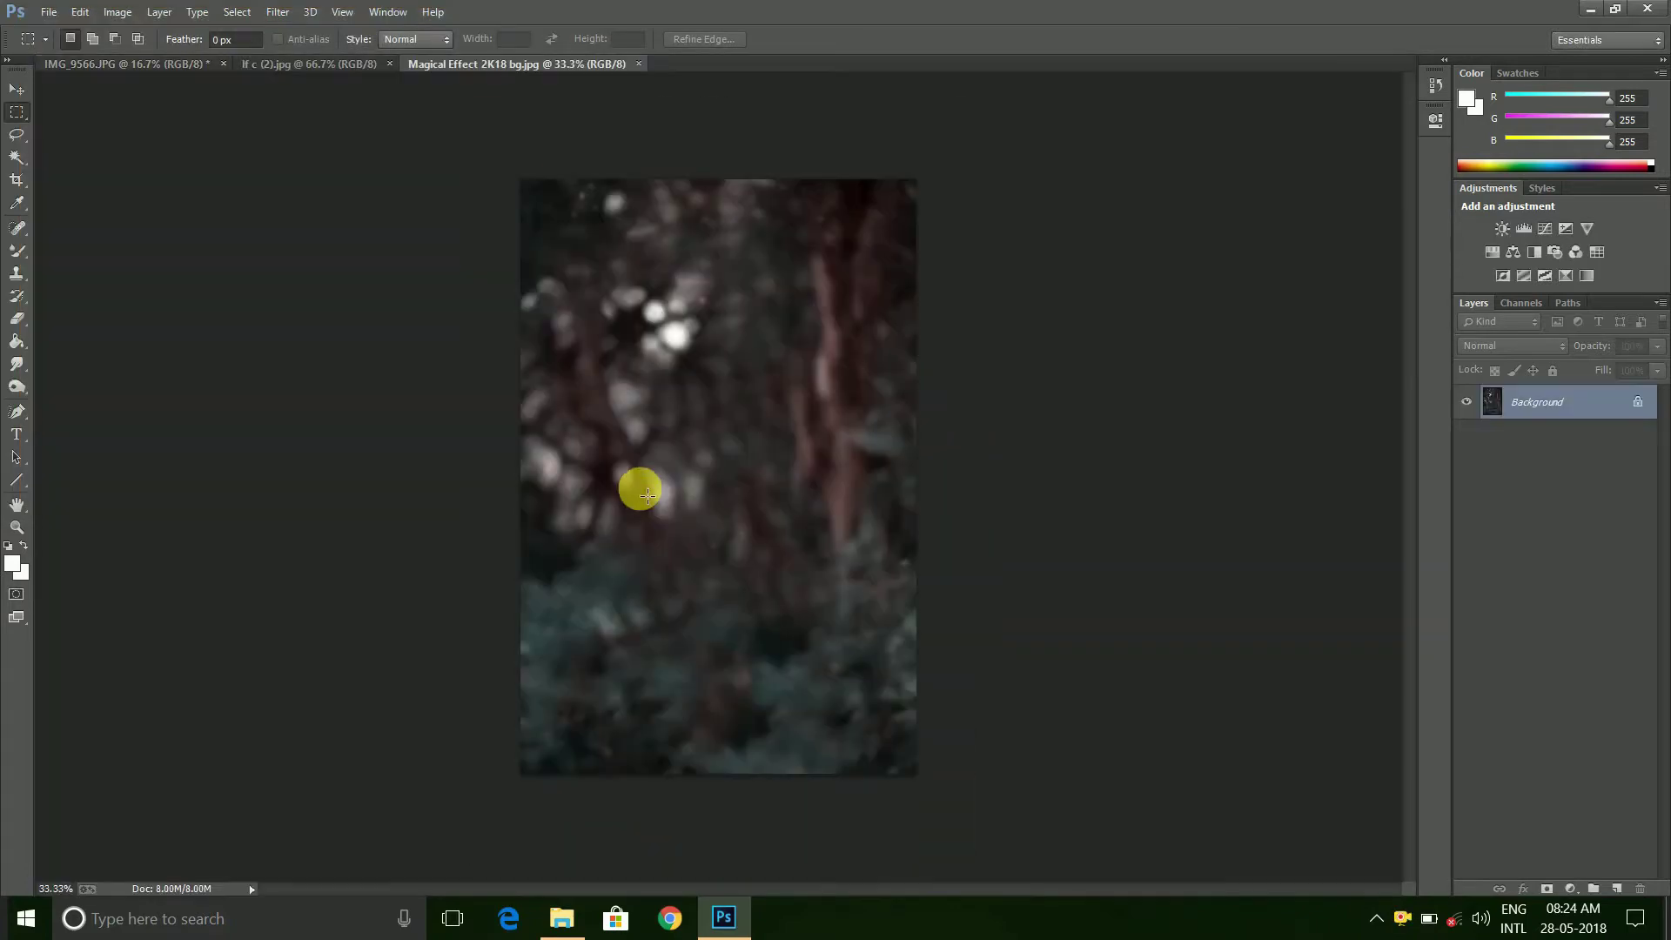
left_click(126, 63)
Unlock the portrait layer and Quick Select the man from his hair down
left_click(1640, 401)
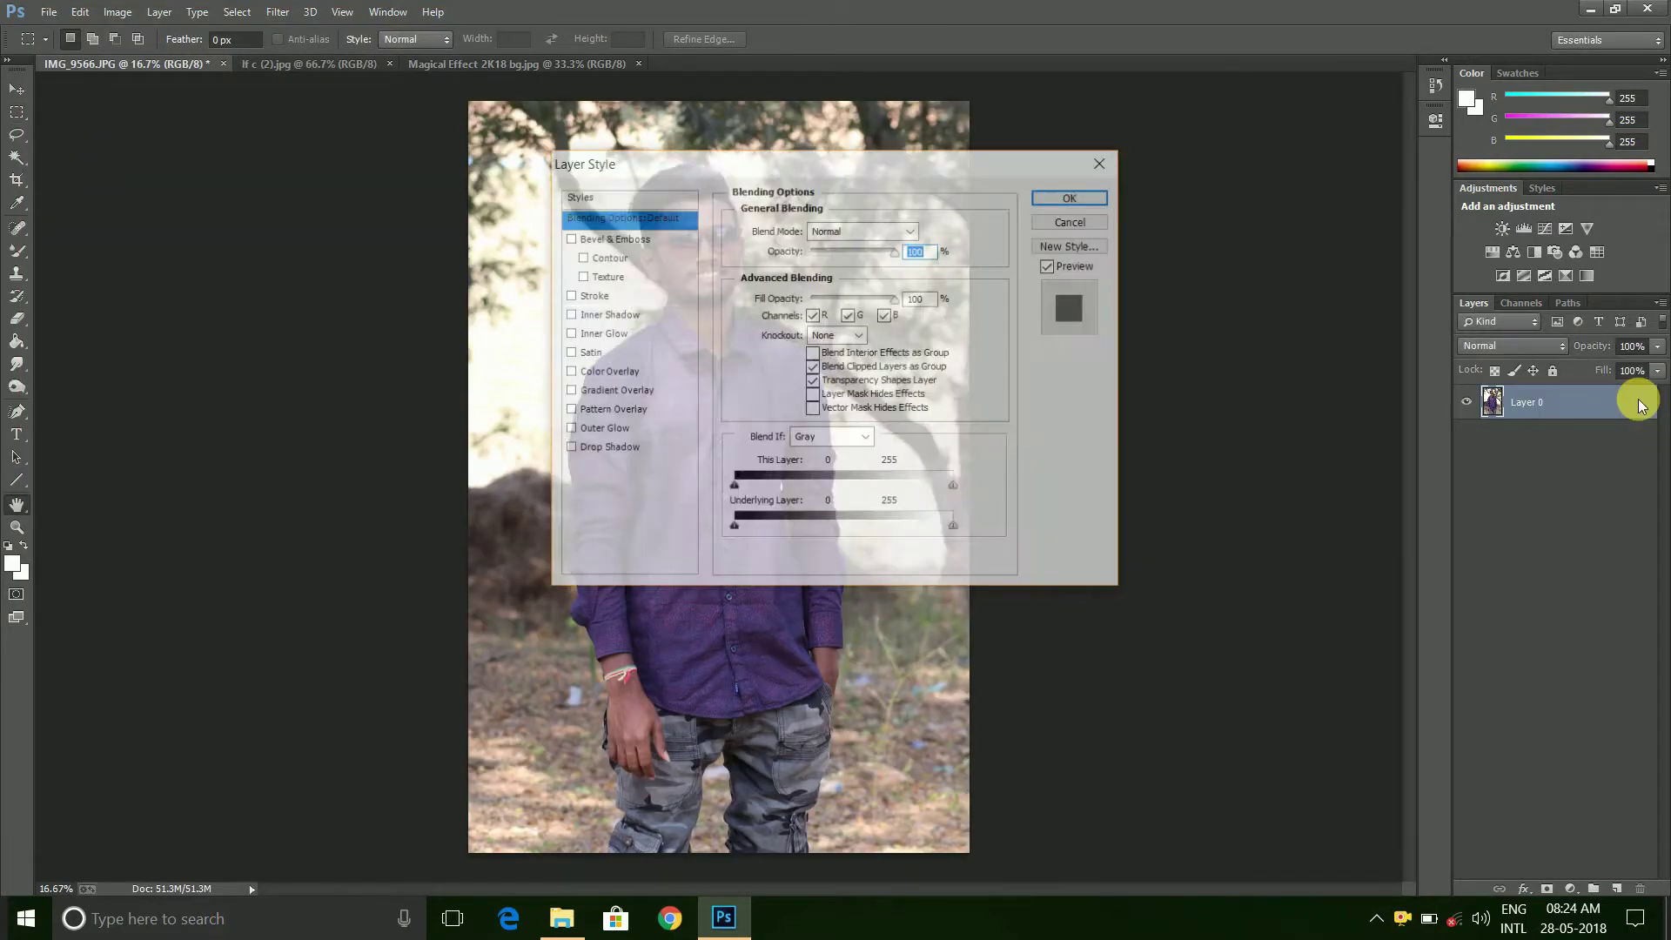
right_click(10, 158)
left_click(96, 148)
mouse_move(689, 171)
left_mouse_down()
mouse_move(721, 342)
mouse_move(612, 586)
mouse_move(635, 750)
mouse_move(623, 851)
mouse_move(736, 319)
mouse_move(813, 399)
mouse_move(821, 615)
mouse_move(795, 857)
left_mouse_up()
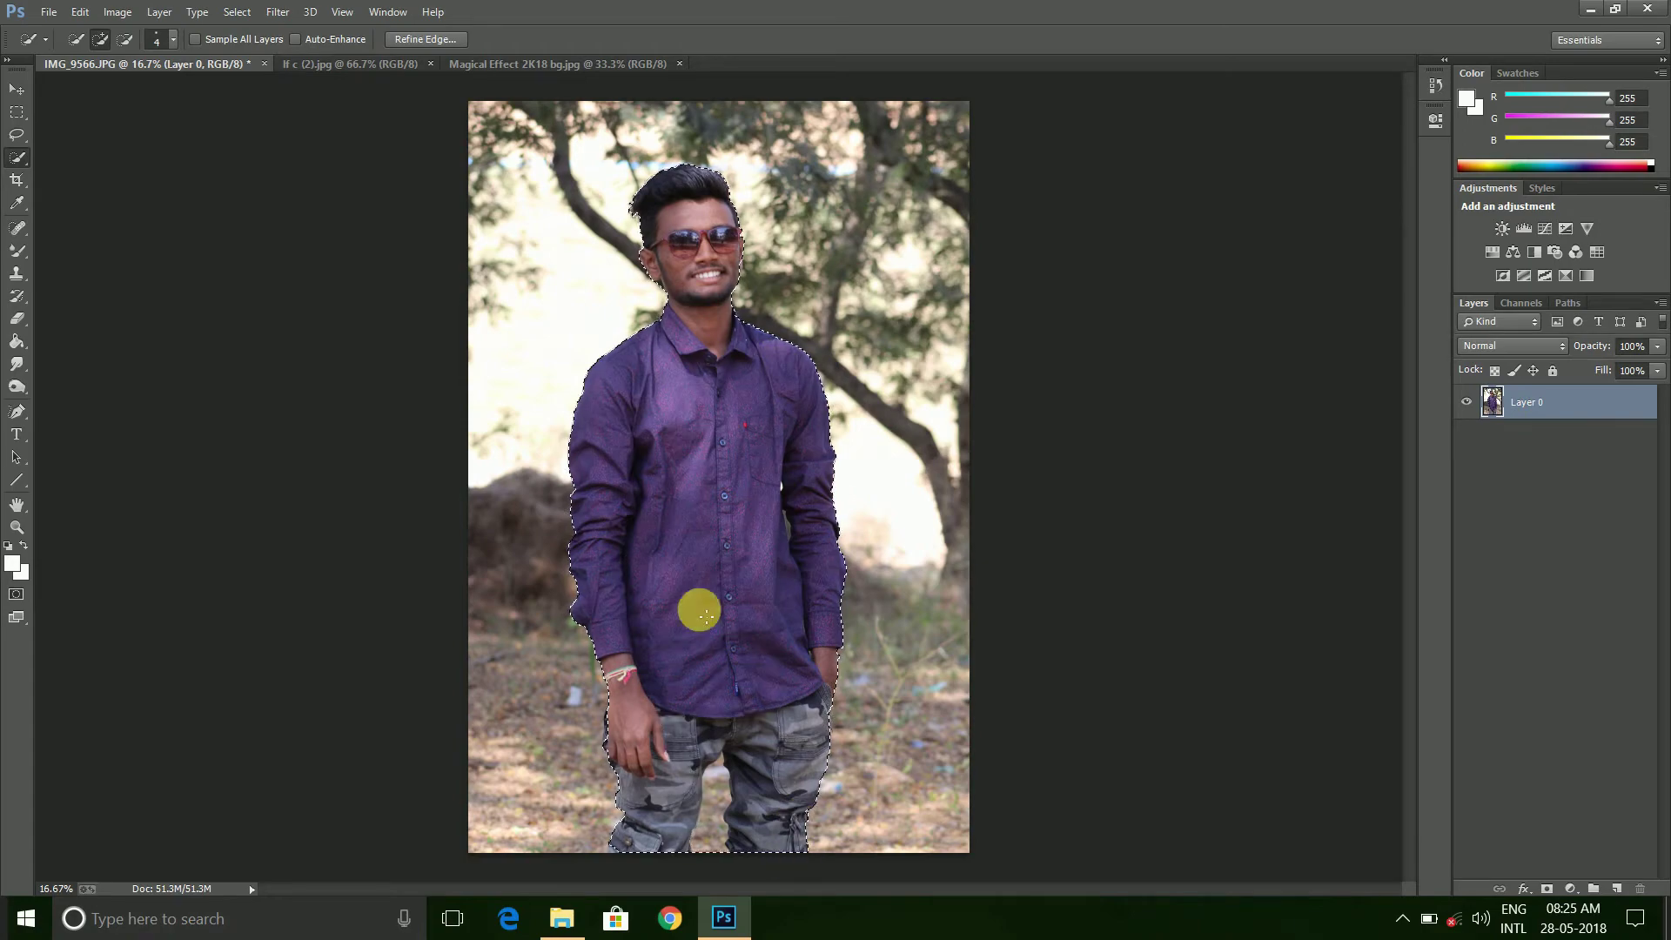
scroll(705, 614, "up", 5)
scroll(701, 821, "up", 5)
Refine the man's selection around the ears, cheek and shirt
left_click_drag(389, 618, 429, 642)
left_click_drag(880, 493, 908, 541)
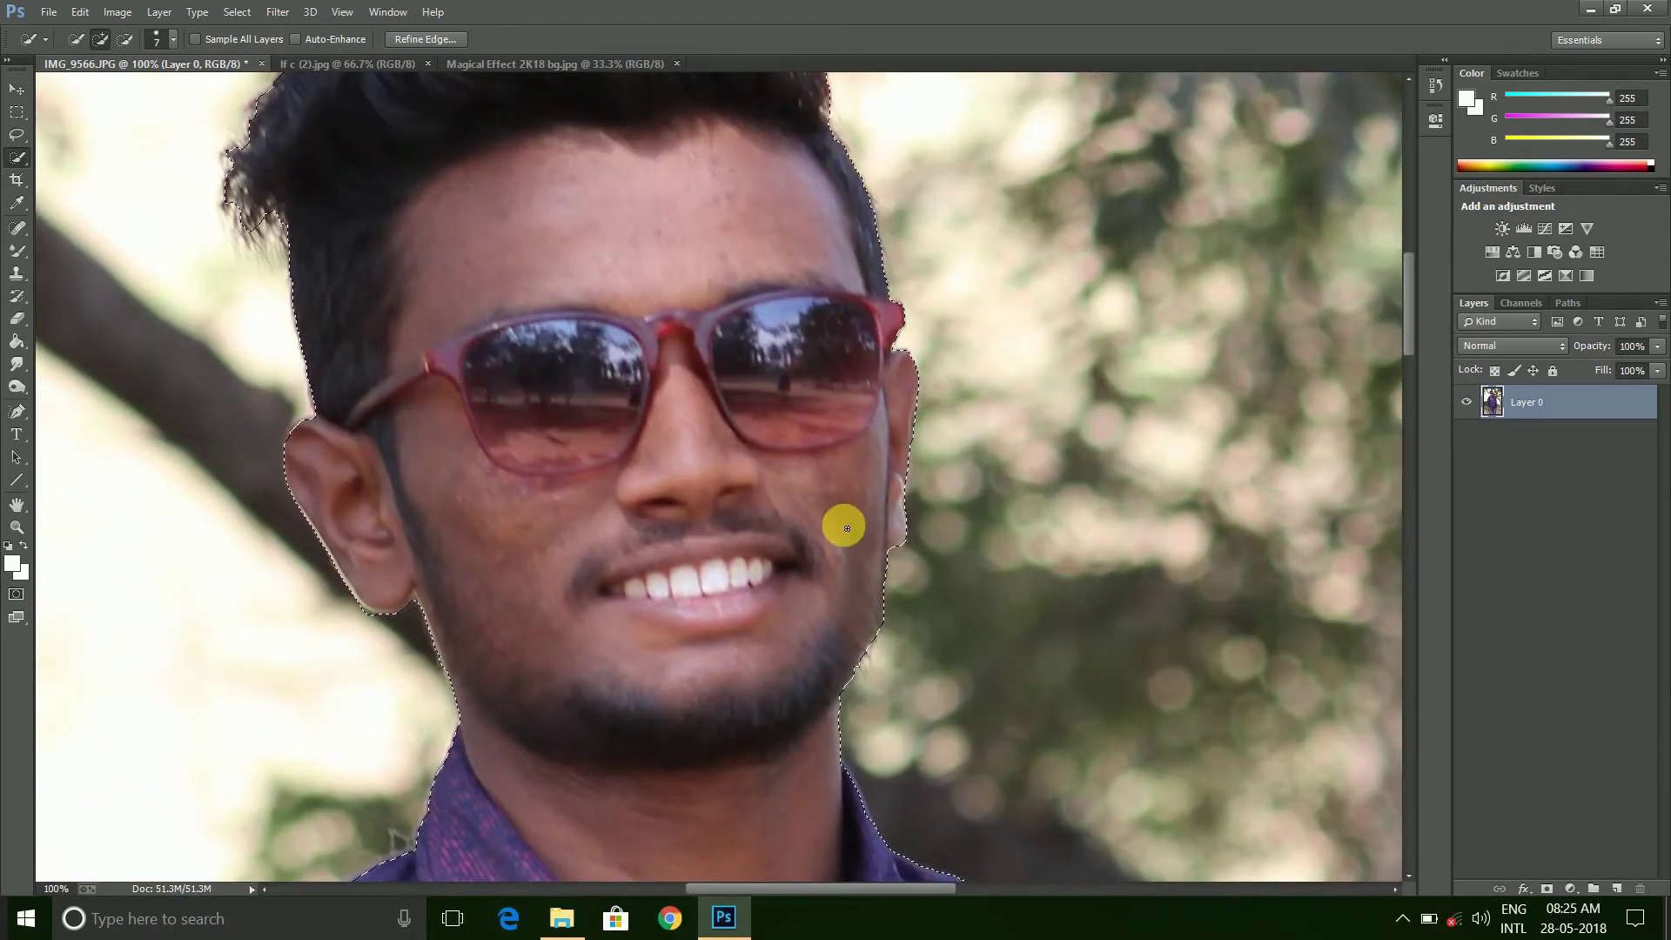
scroll(691, 473, "down", 1)
scroll(653, 586, "down", 5)
scroll(679, 515, "down", 3)
scroll(691, 531, "down", 5)
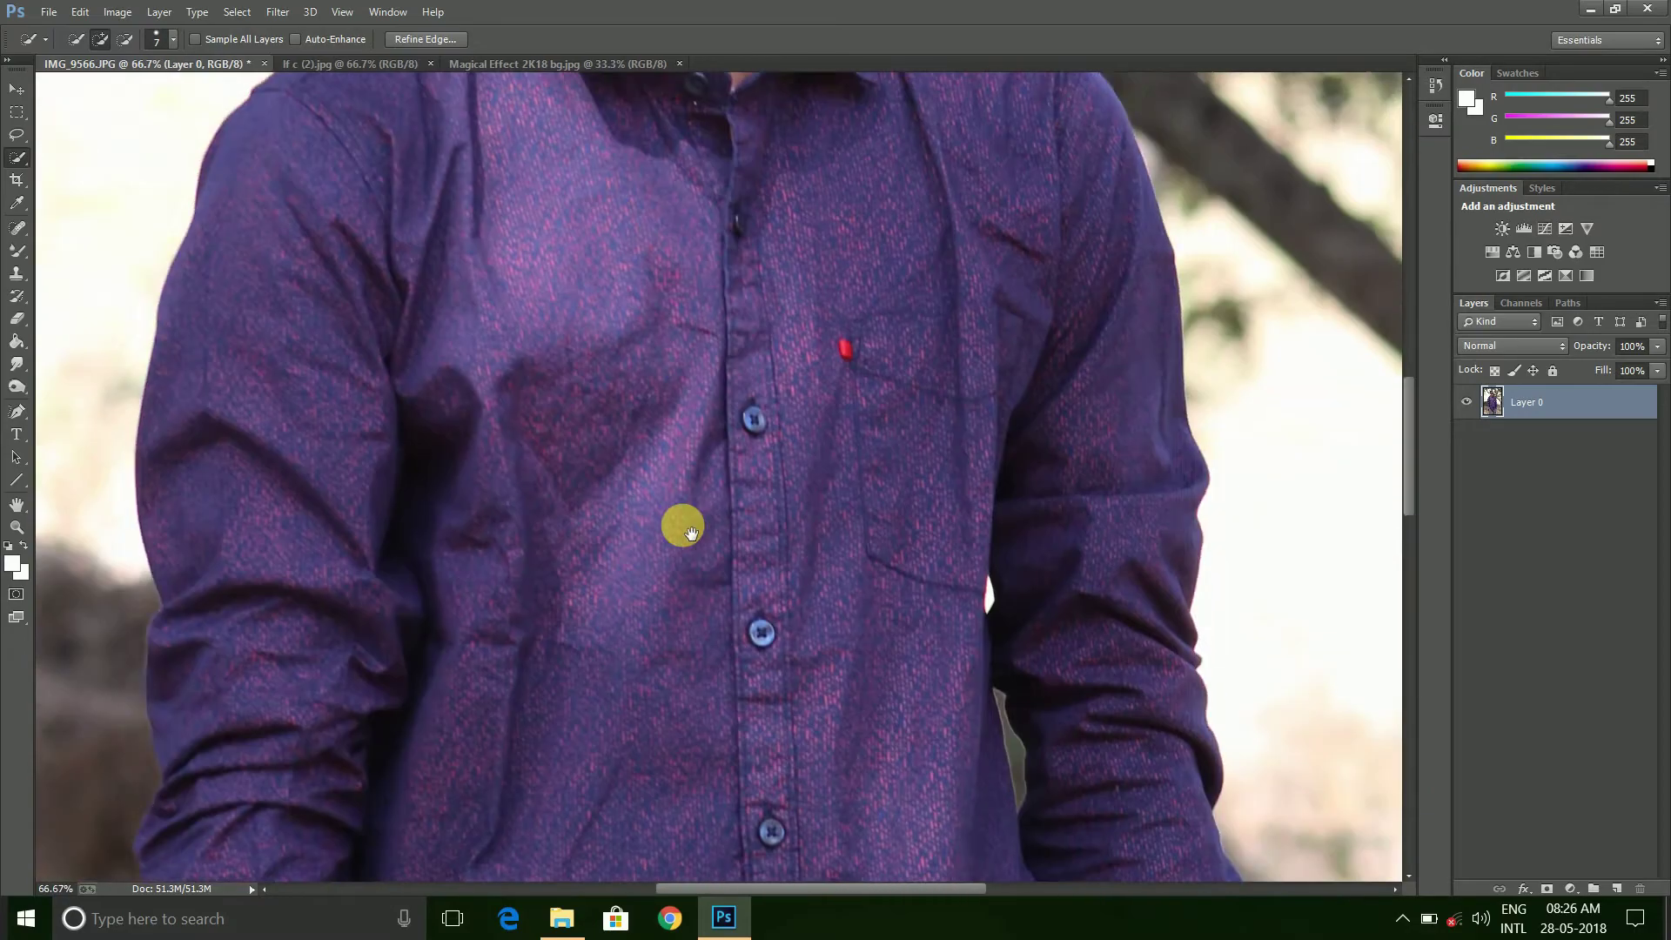
scroll(690, 531, "down", 2)
scroll(623, 291, "up", 2)
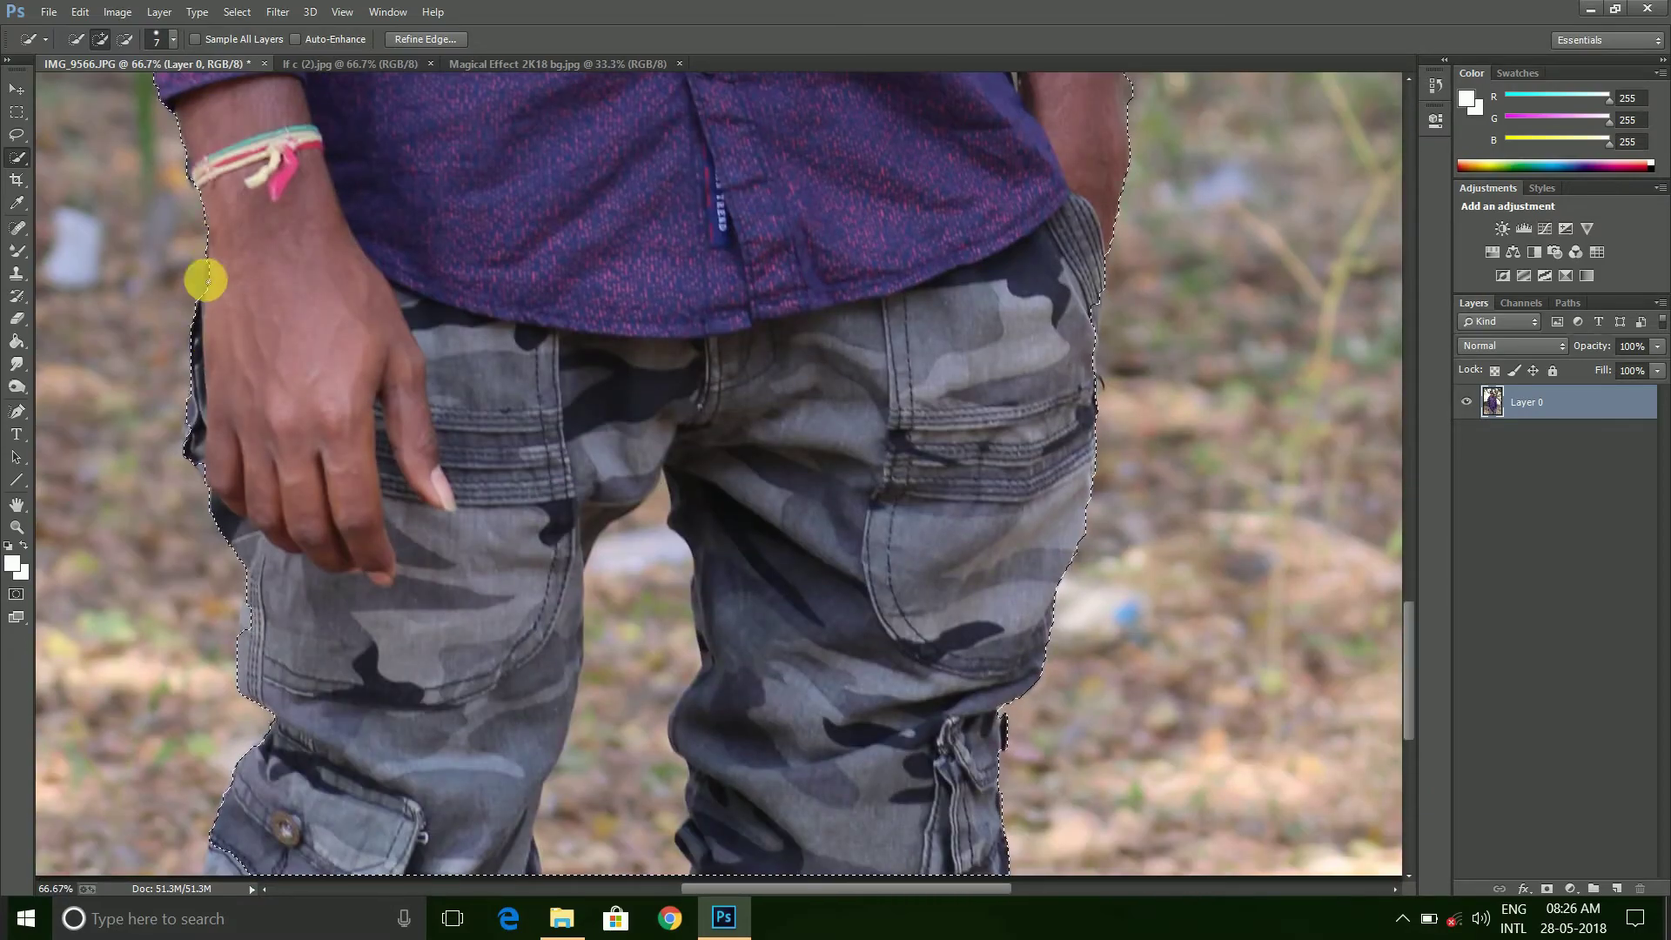
scroll(482, 339, "up", 3)
mouse_move(970, 295)
left_mouse_down()
mouse_move(940, 734)
mouse_move(653, 180)
left_mouse_up()
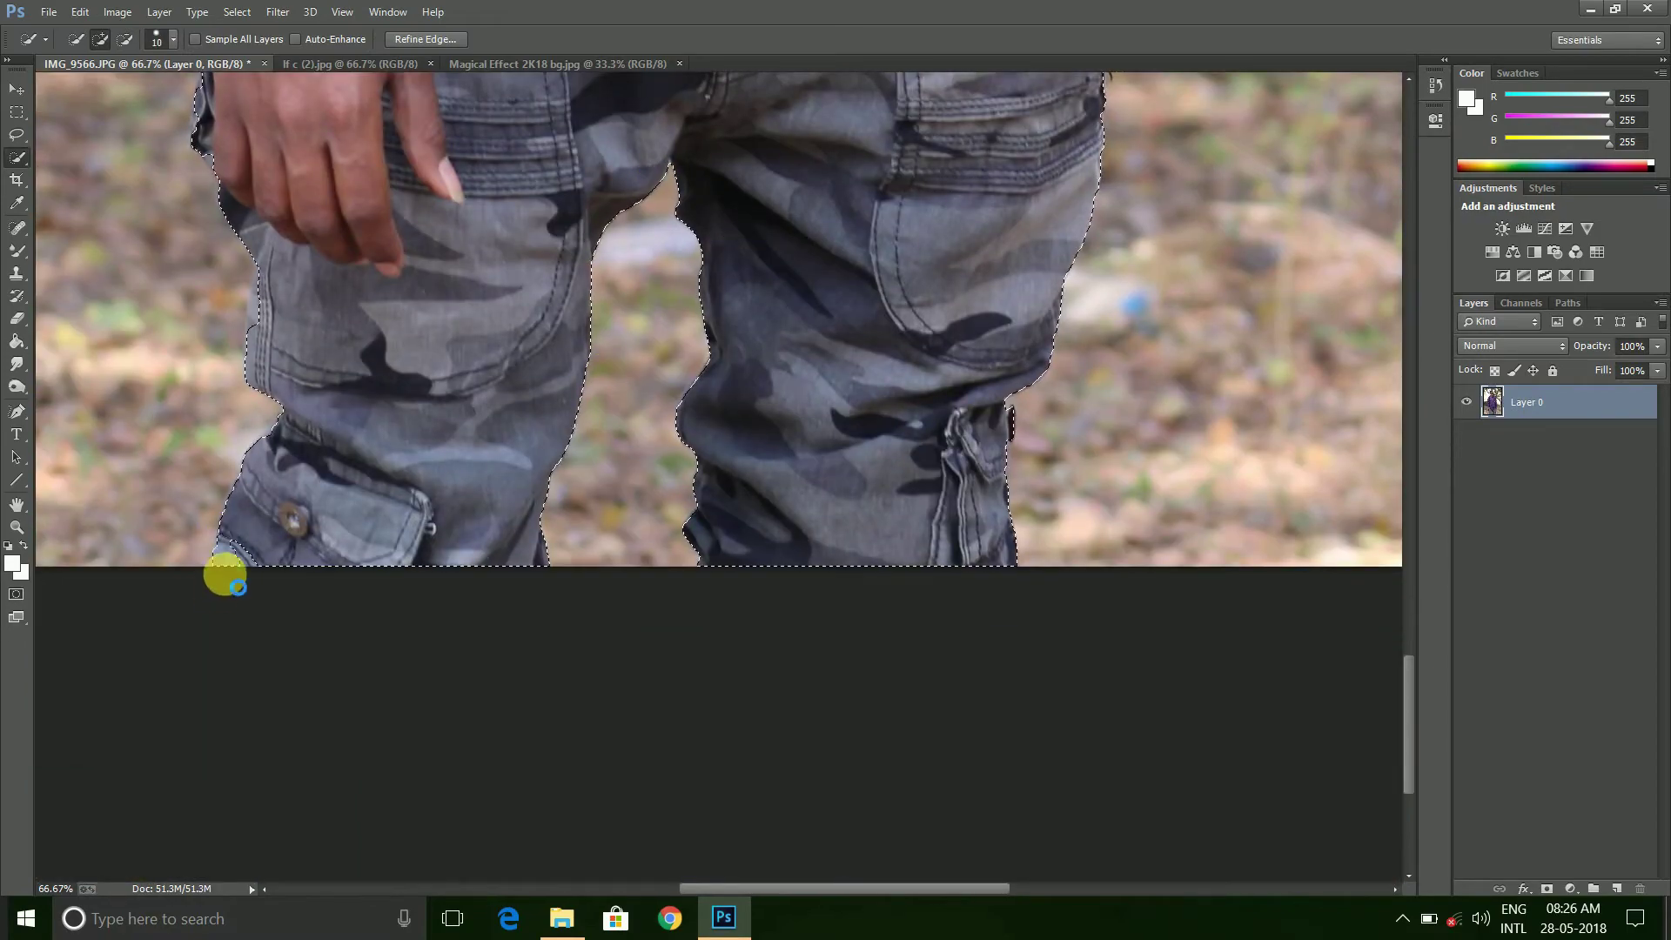
scroll(896, 331, "up", 3)
scroll(783, 496, "down", 4)
Mask out everything but the man and apply the mask permanently
left_click(1554, 888)
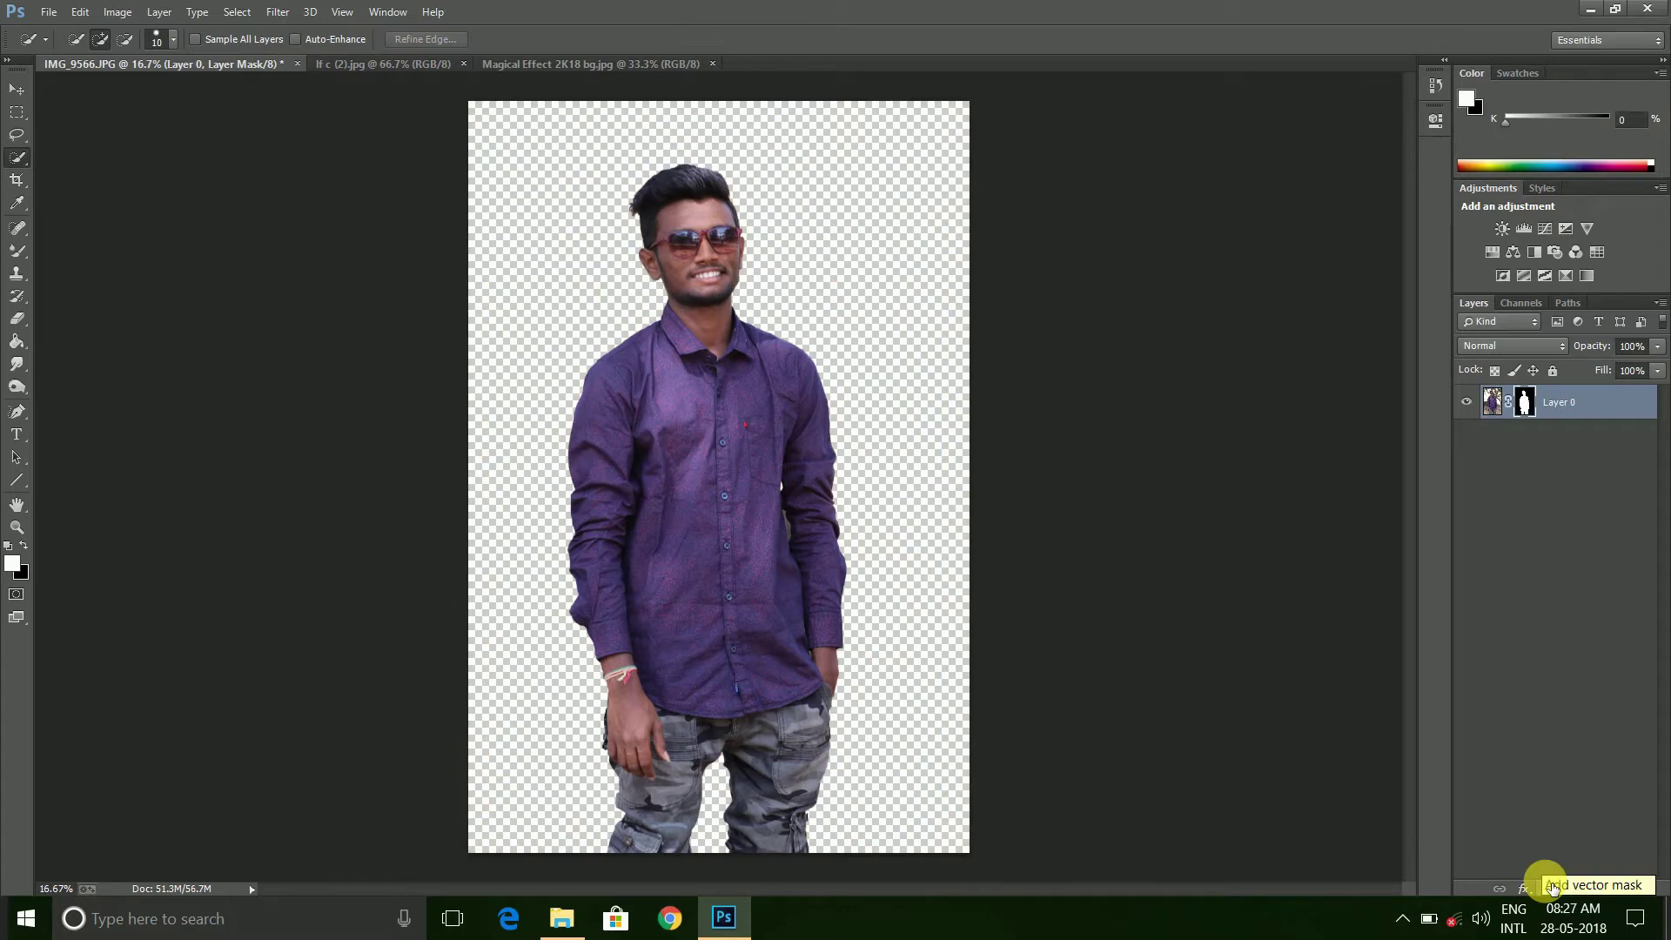
right_click(1524, 401)
left_click(1485, 474)
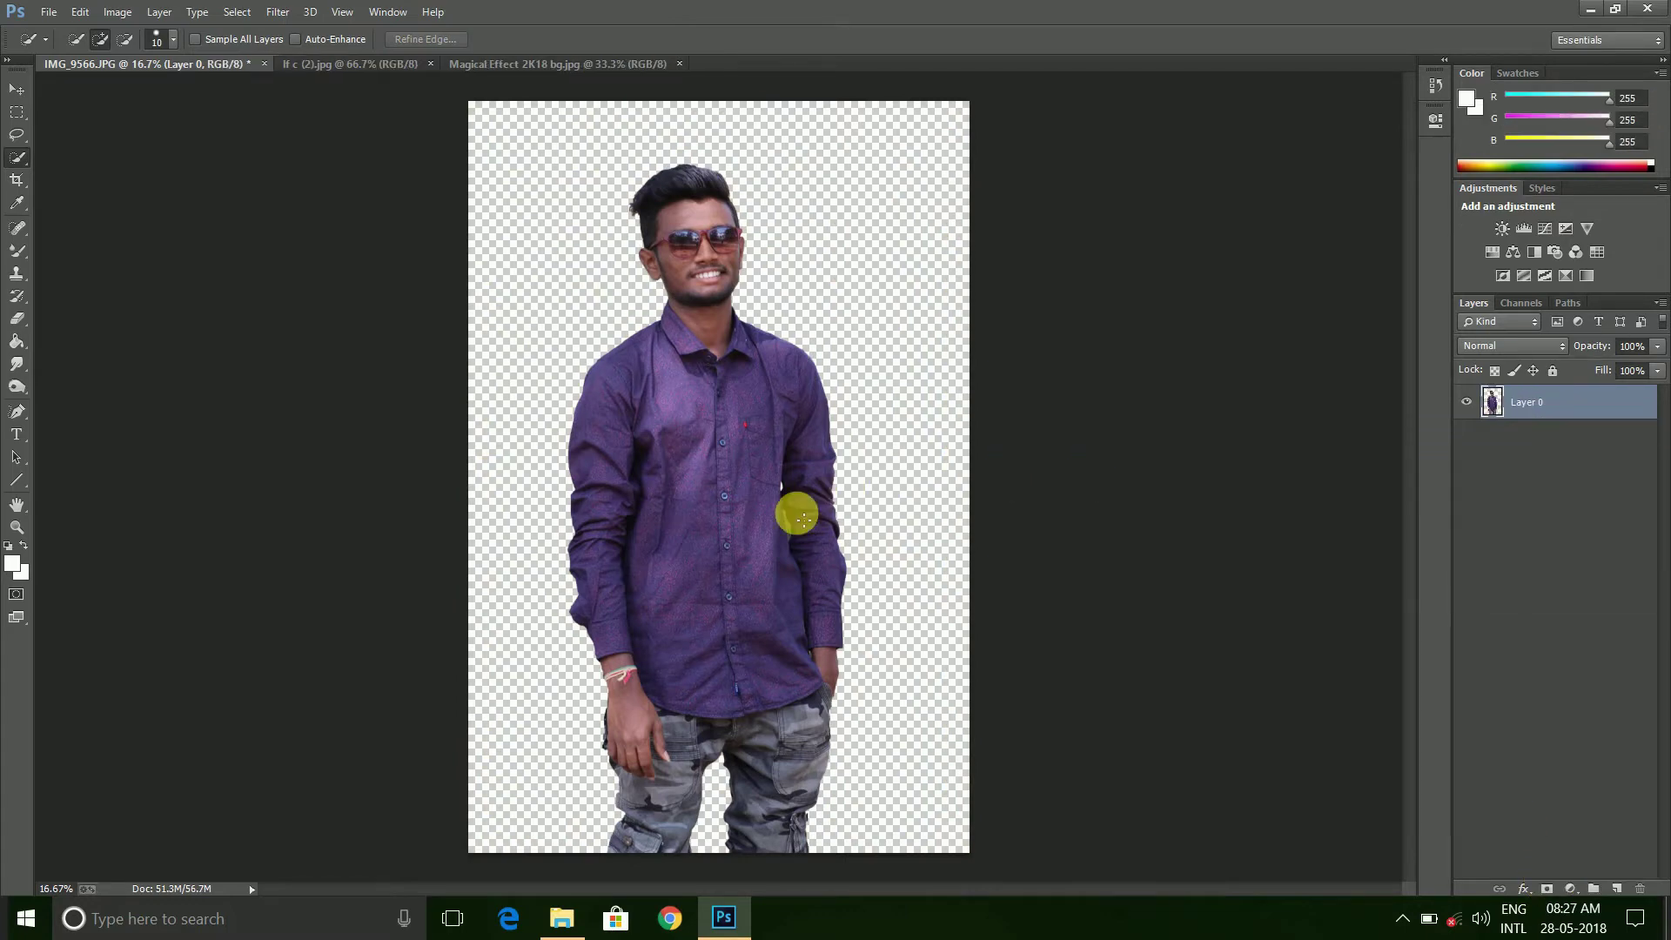
Scale the cut-out man to about 75% and move him lower on the canvas
key("ctrl+t")
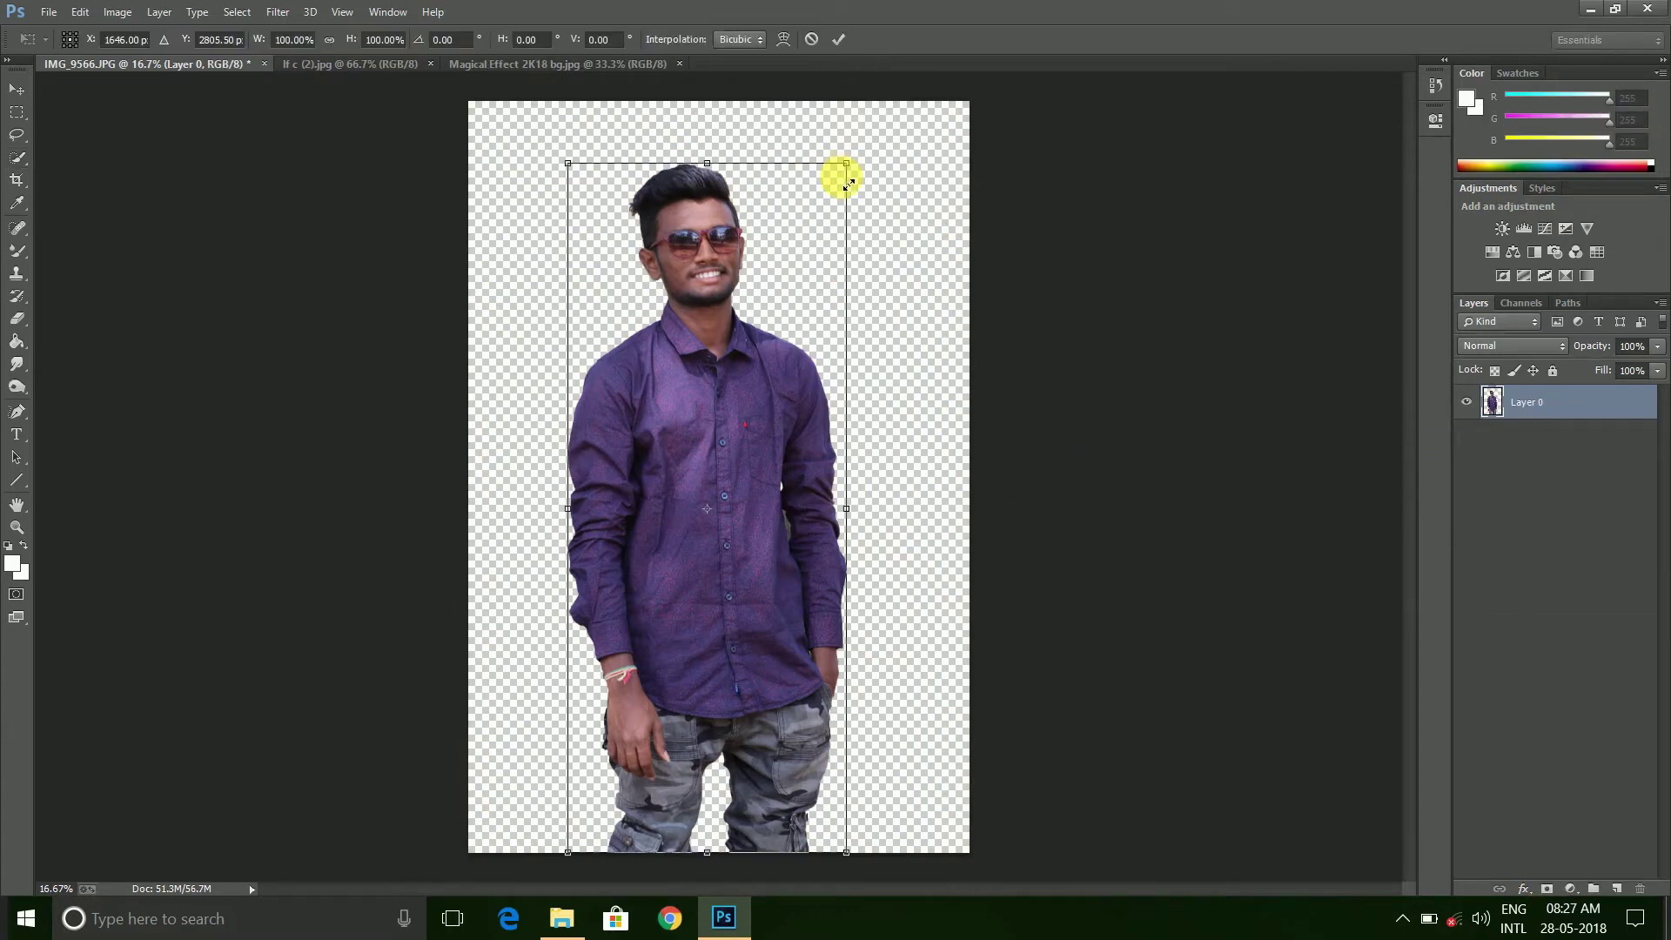
left_click_drag(846, 163, 810, 250)
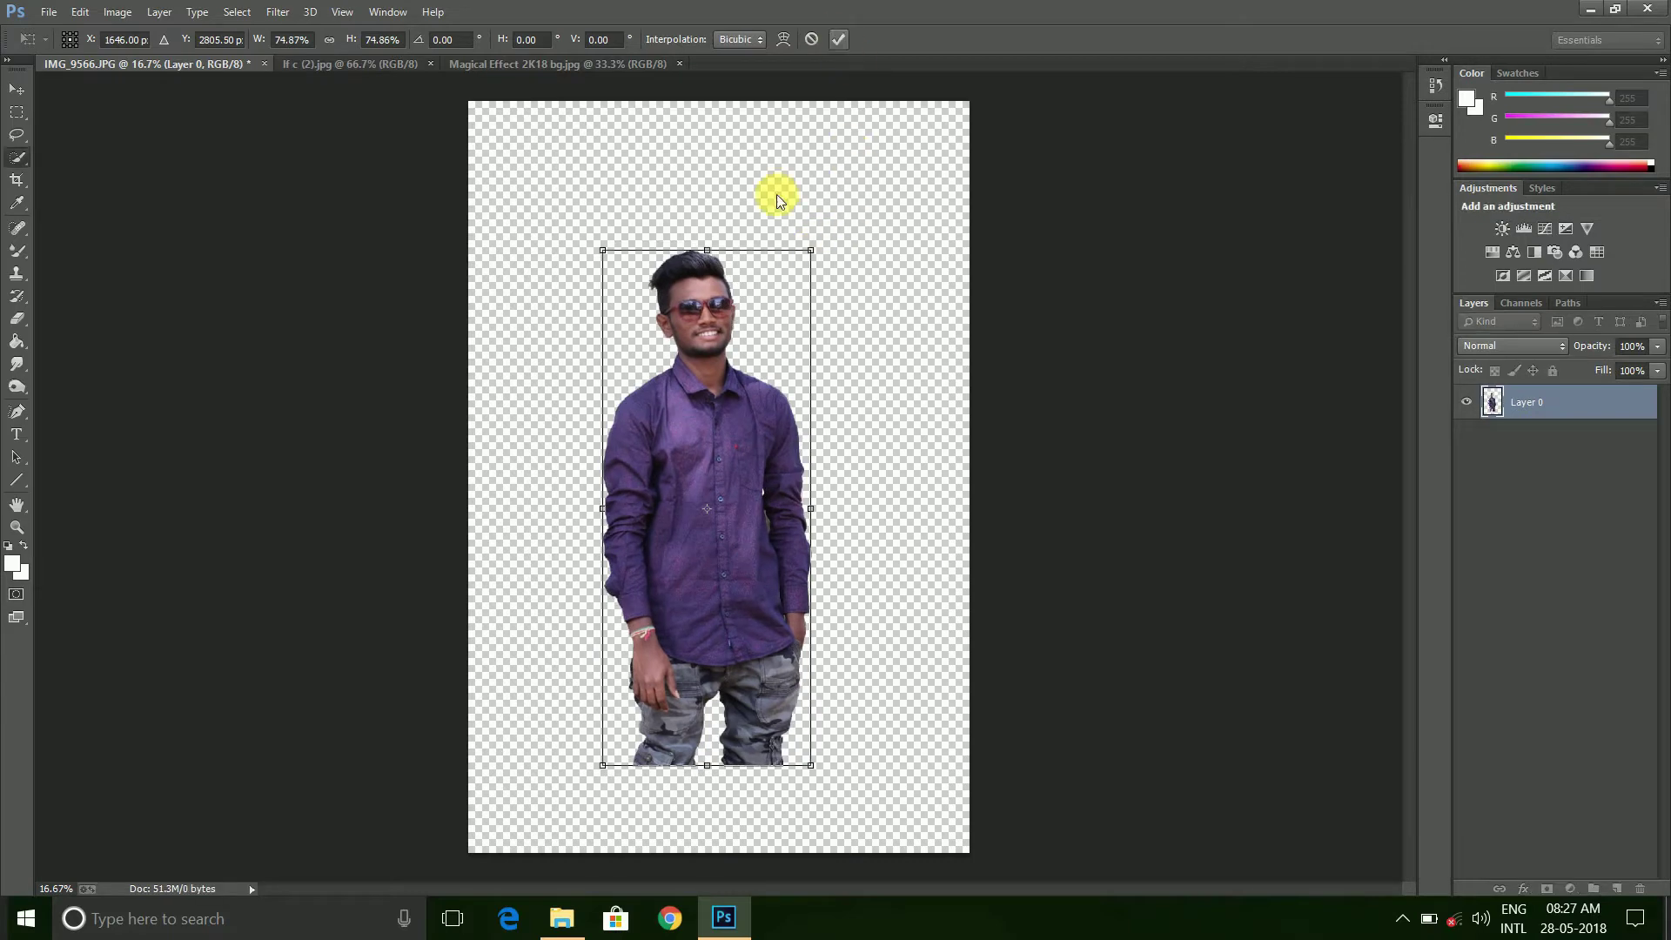
key("Return")
key("v")
left_click_drag(707, 426, 740, 545)
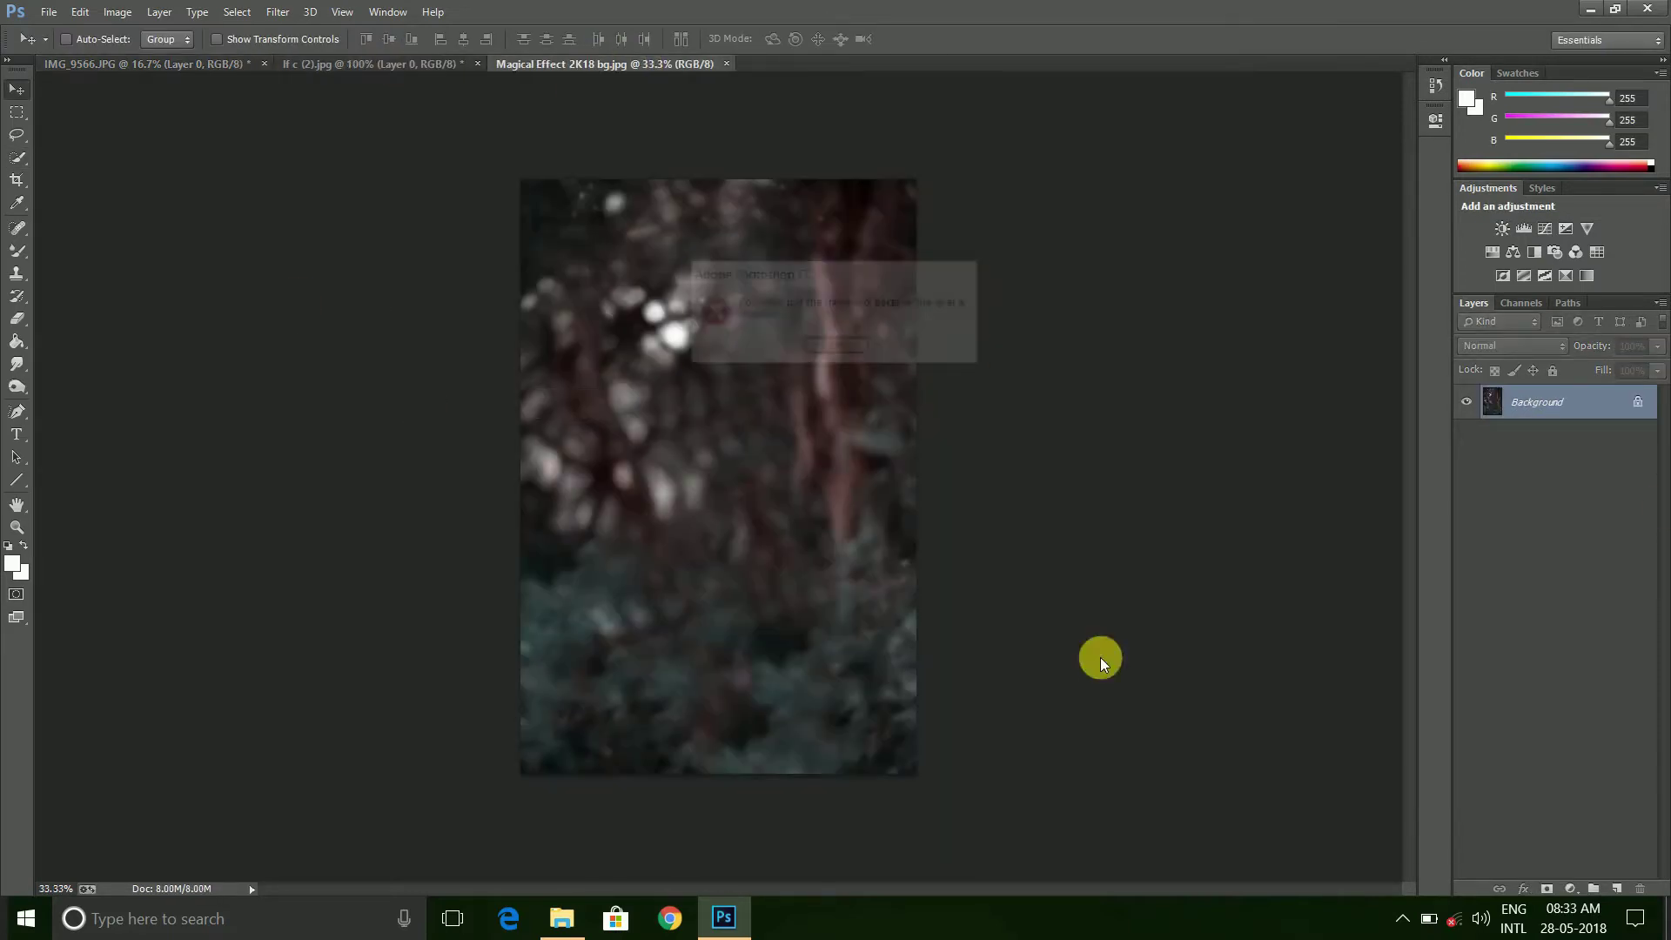
Copy the unlocked forest layer into the portrait document, placed behind the man
left_click(851, 346)
left_click(1636, 401)
mouse_move(479, 608)
left_mouse_down()
mouse_move(112, 224)
mouse_move(3, 138)
mouse_move(112, 52)
mouse_move(488, 431)
left_mouse_up()
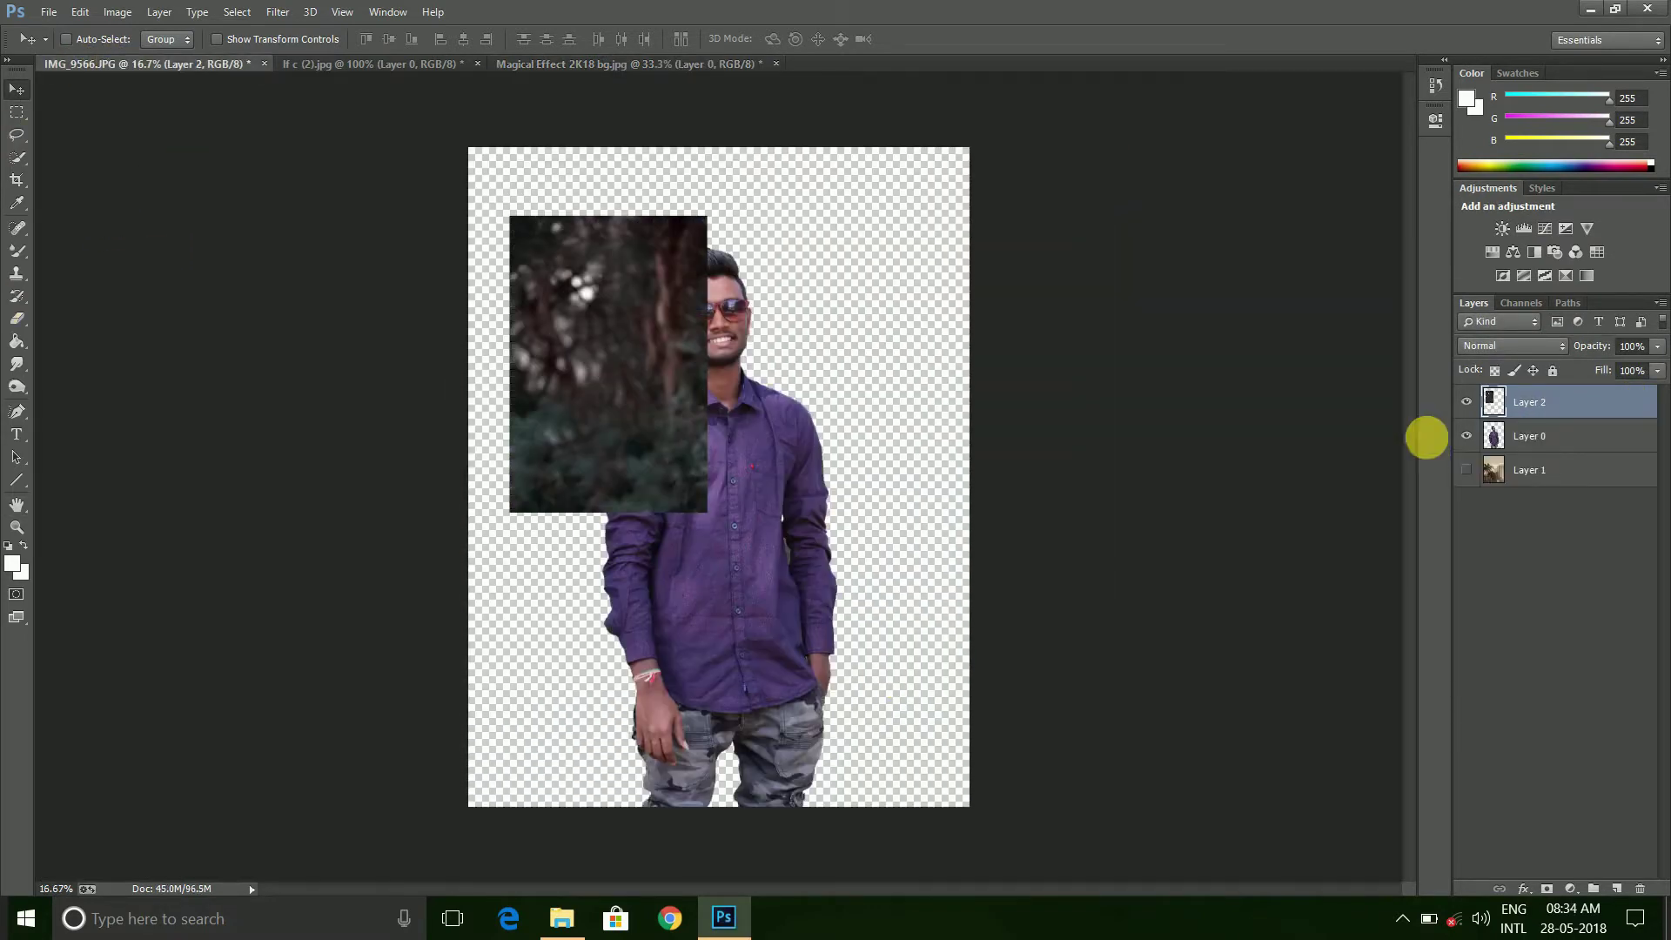
left_click_drag(1604, 403, 1604, 455)
Enlarge the forest to about 266% to fill the canvas, then shift the man left and down
key("ctrl+t")
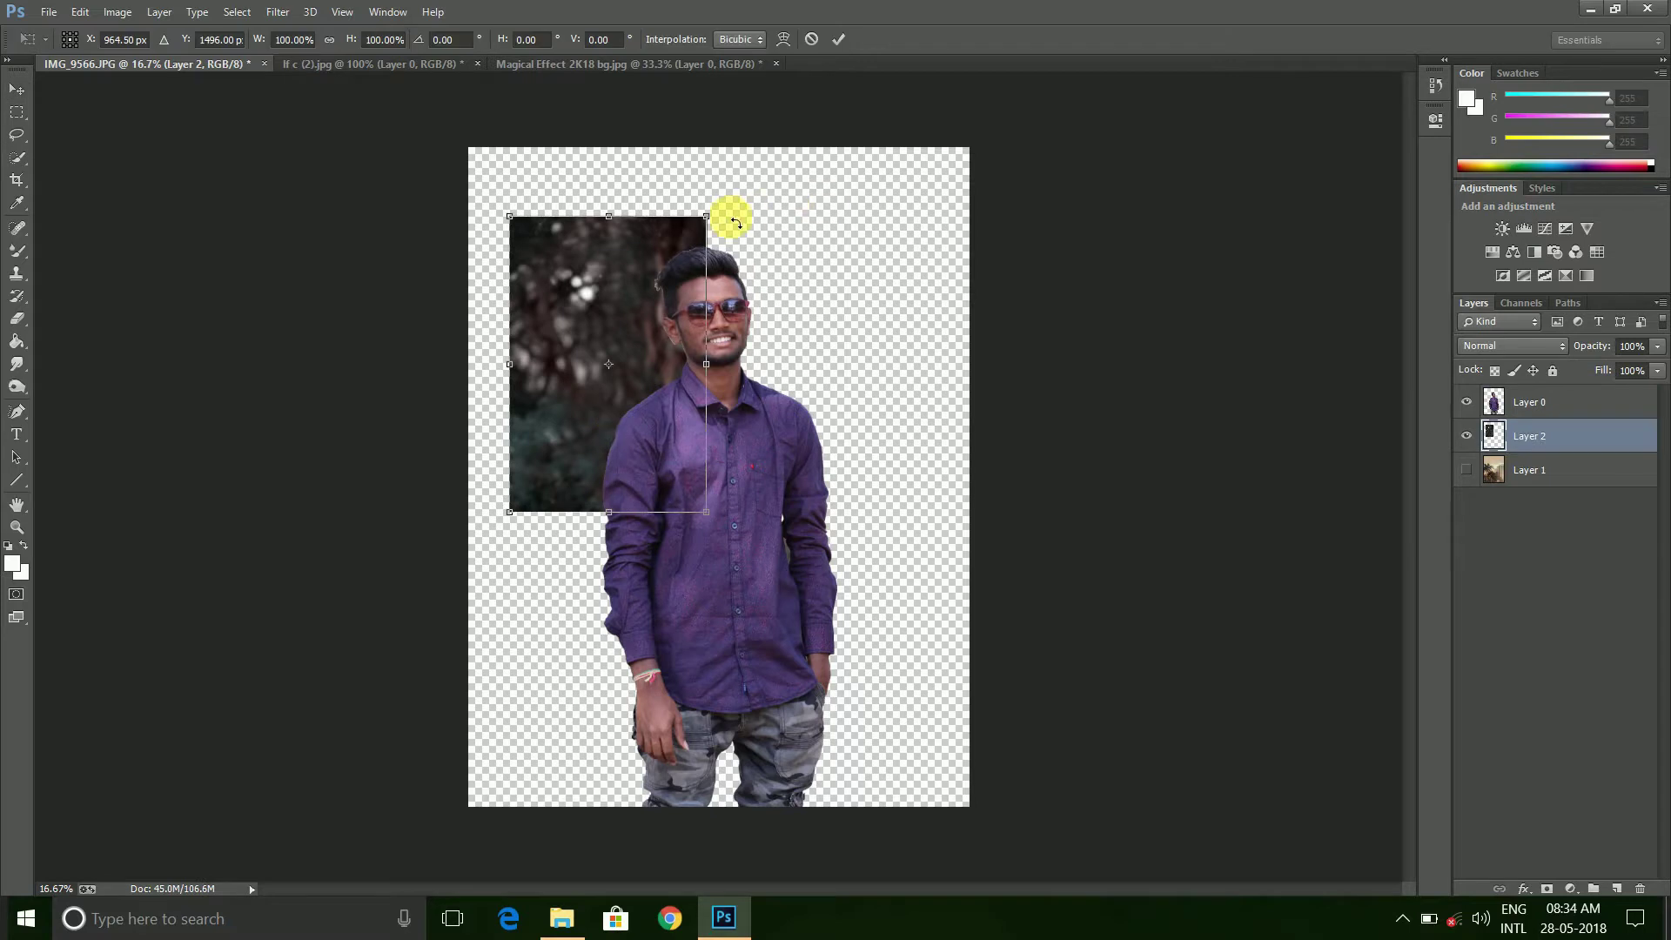
left_click_drag(717, 224, 957, 130)
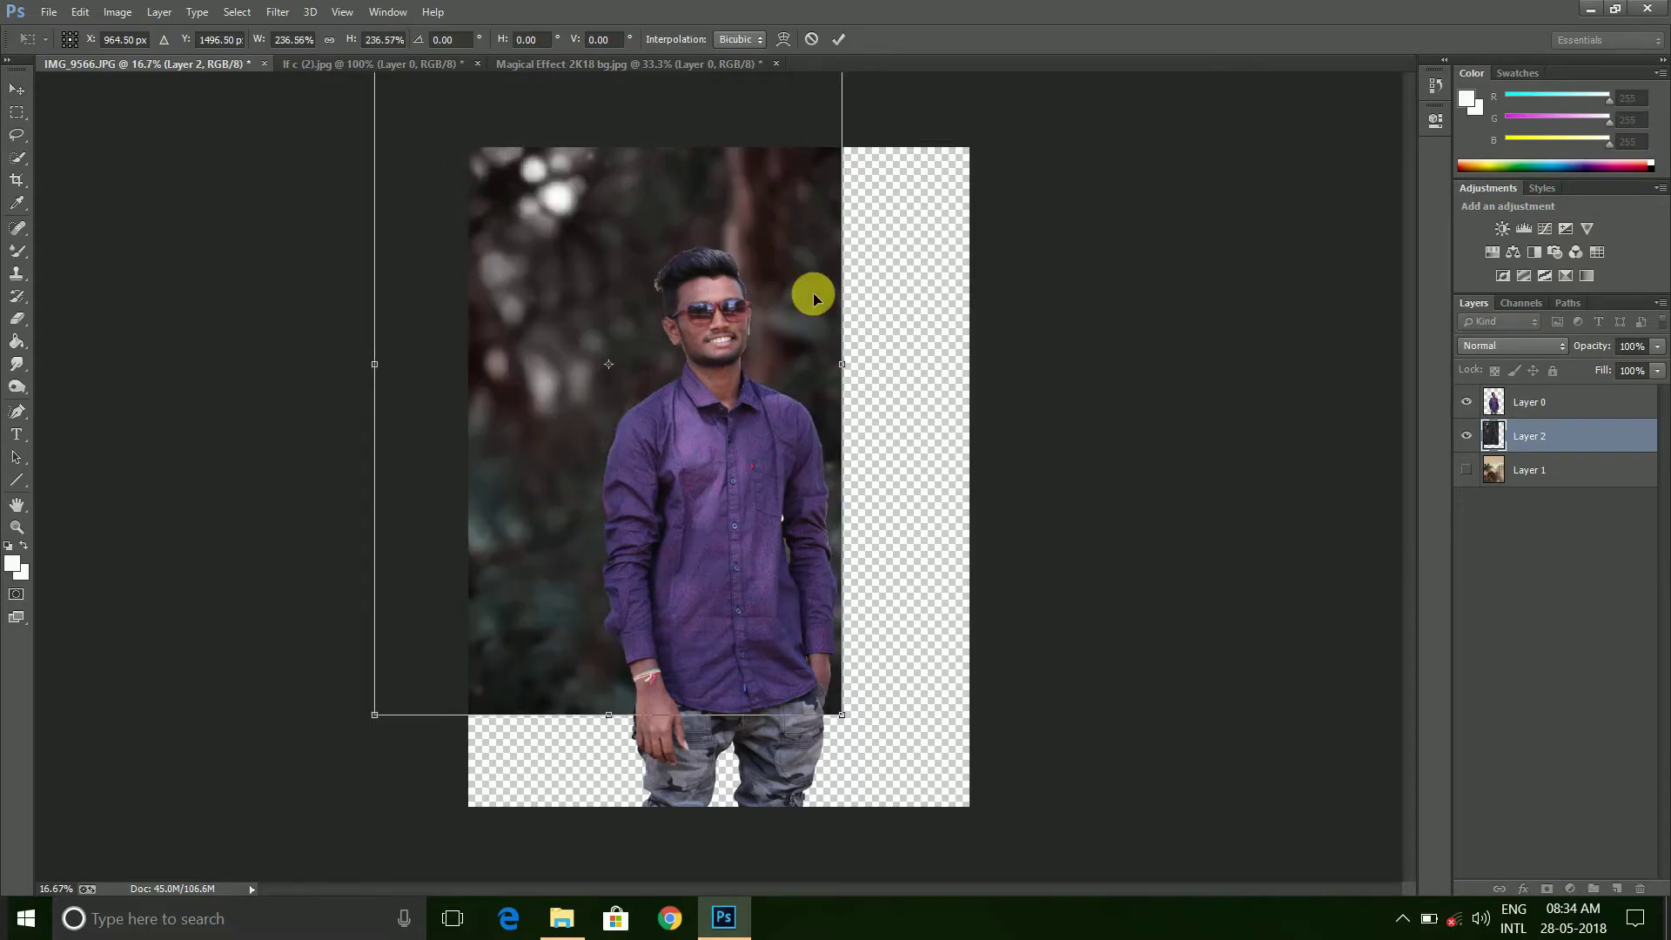
mouse_move(810, 291)
left_mouse_down()
mouse_move(905, 365)
mouse_move(889, 365)
left_mouse_up()
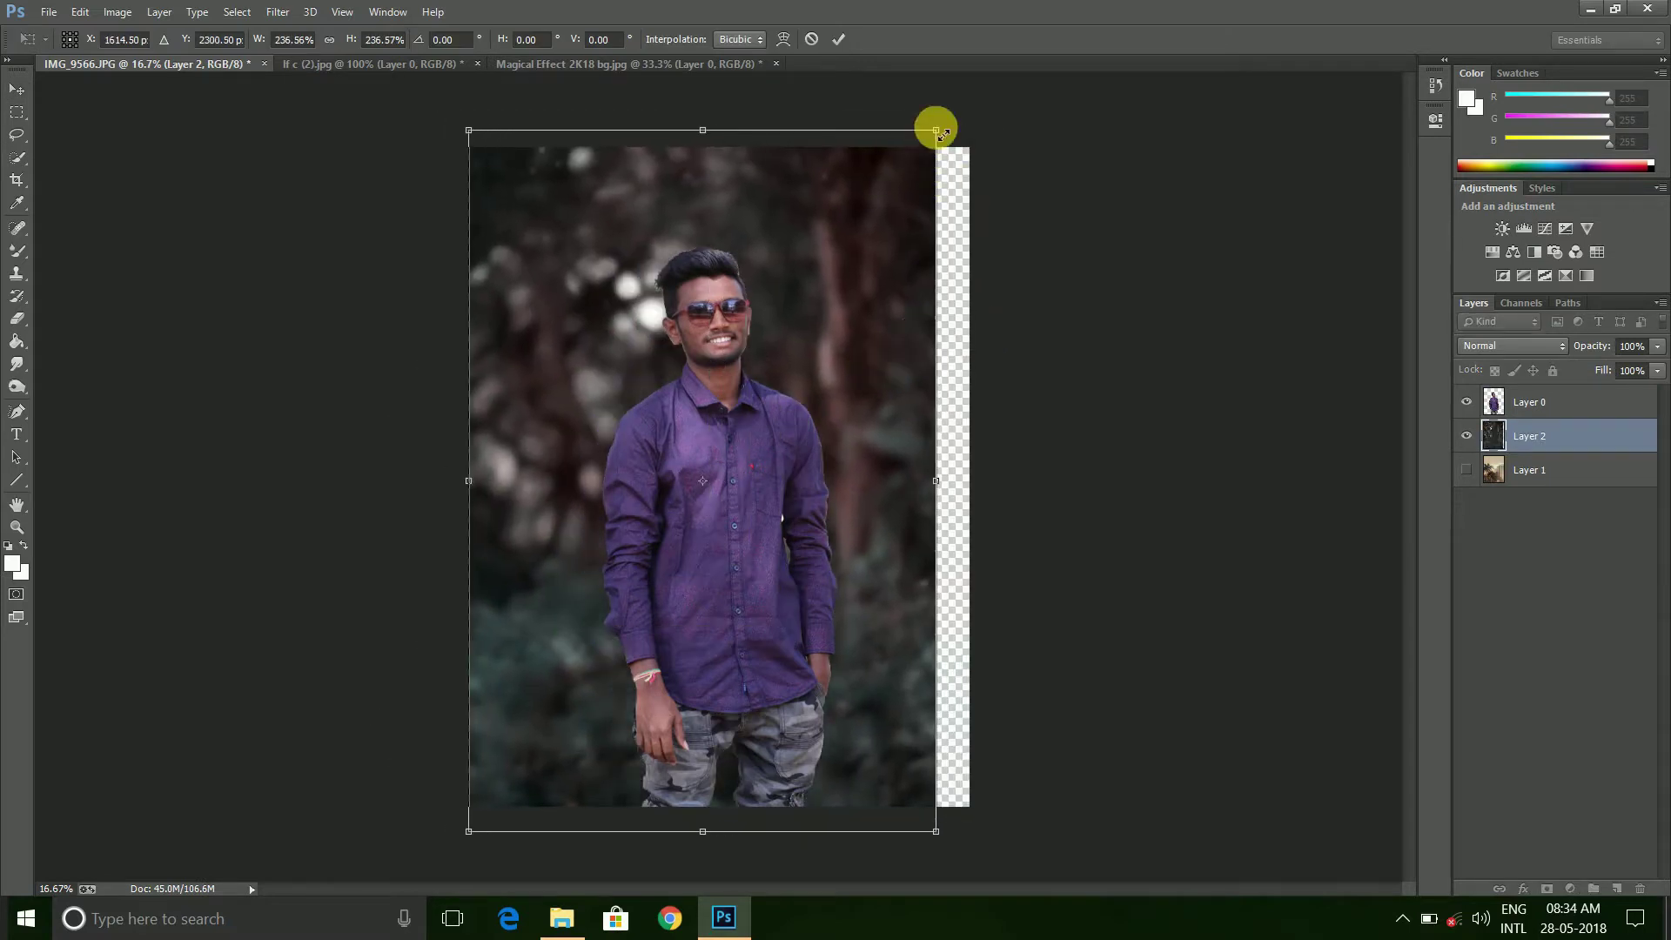
left_click_drag(938, 132, 971, 77)
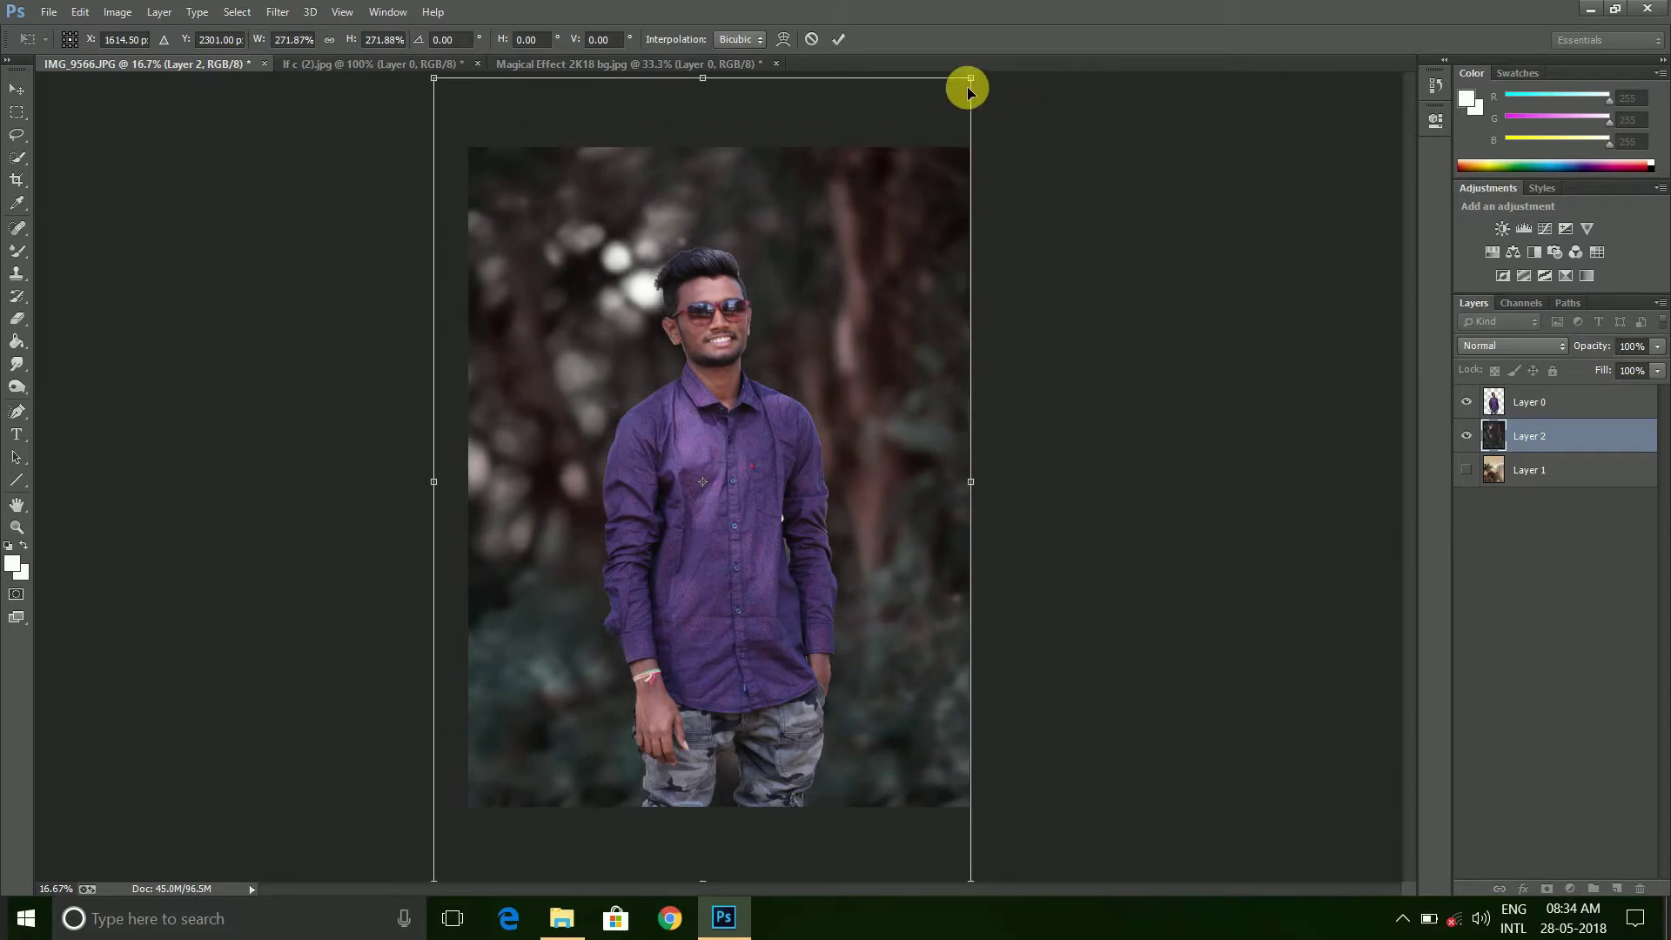
left_click_drag(975, 84, 968, 89)
left_click_drag(895, 272, 907, 288)
left_click(857, 40)
left_click(1529, 403)
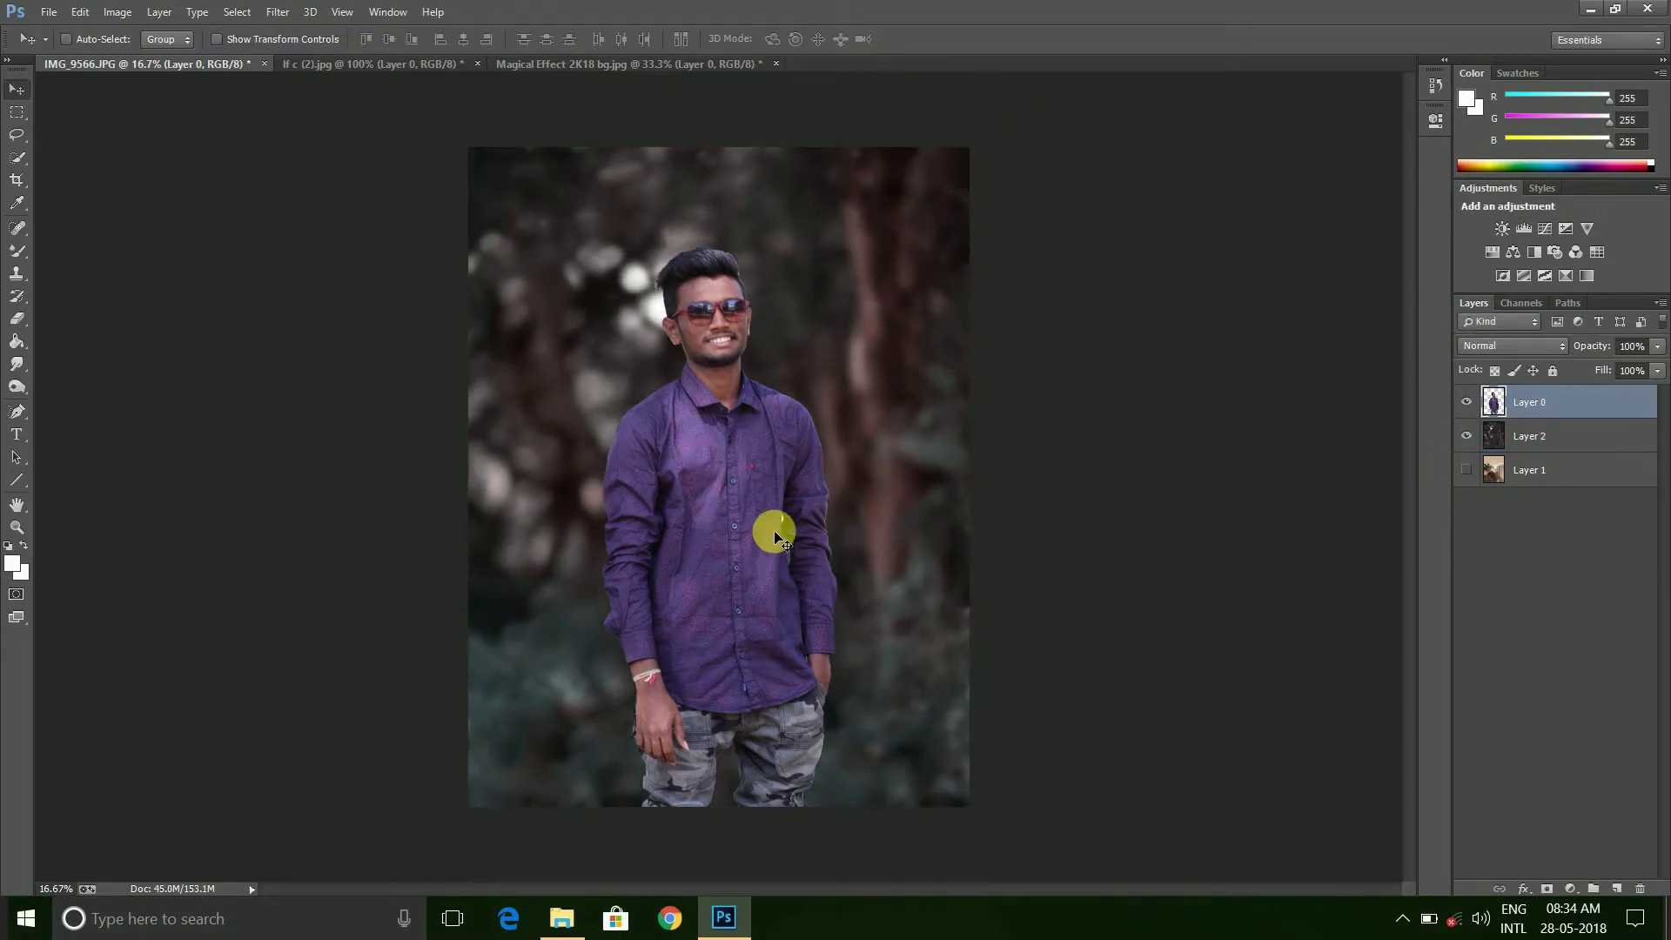
left_click_drag(771, 523, 764, 552)
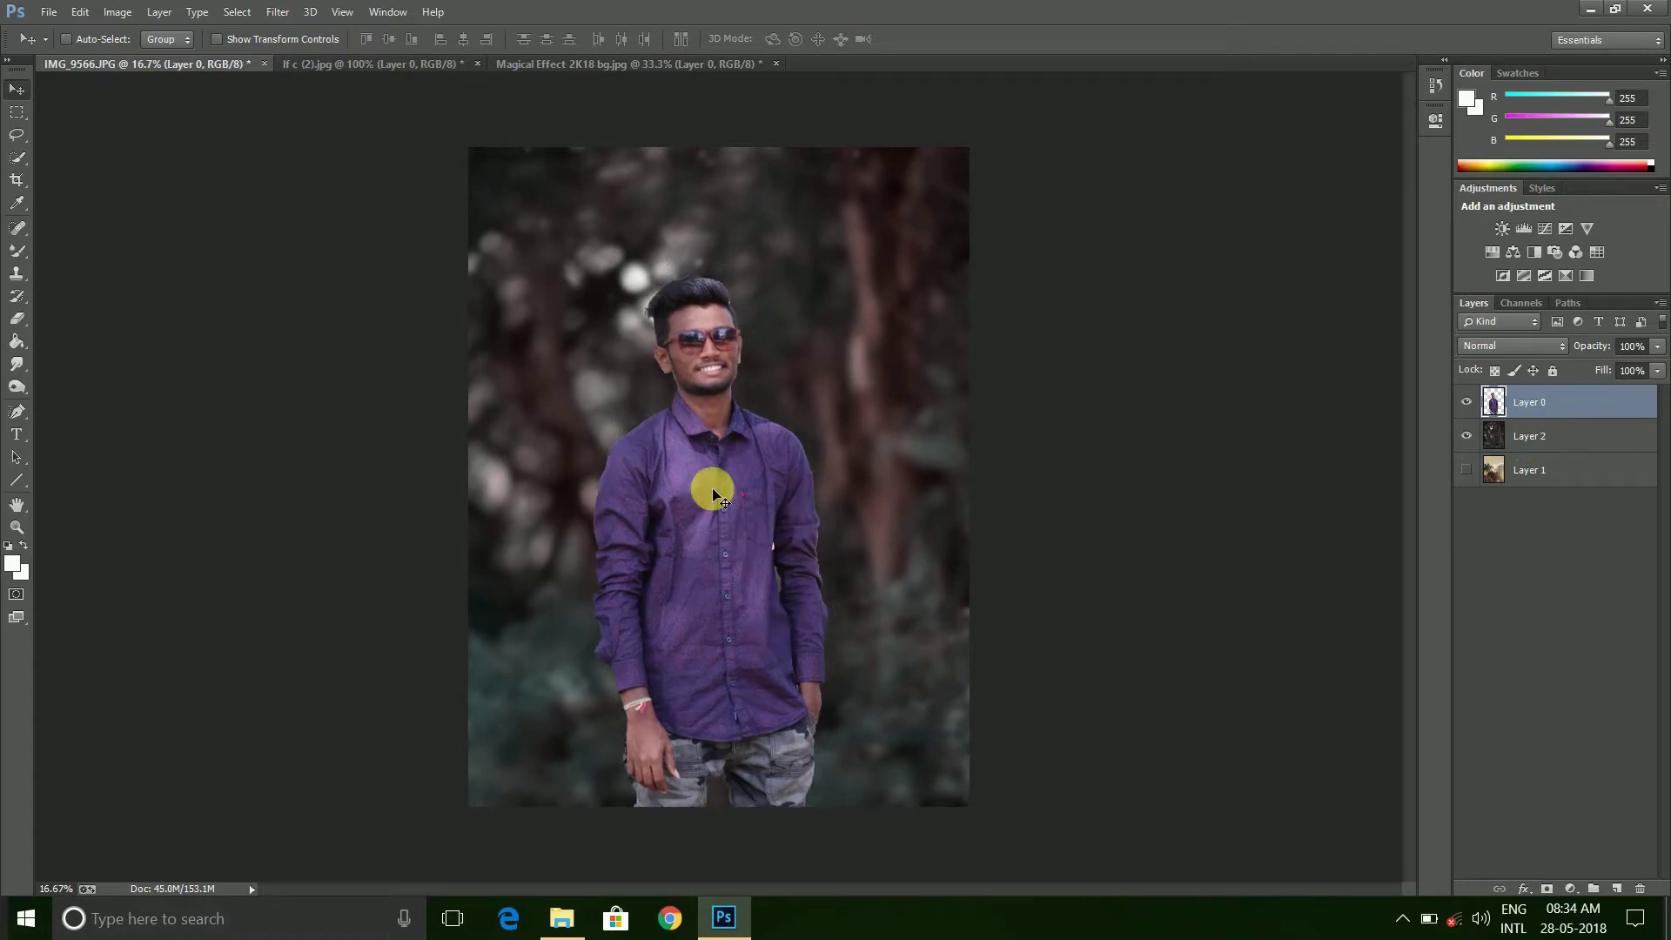
Crop outward to extend the canvas bottom, then move the man down about 66 px
key("c")
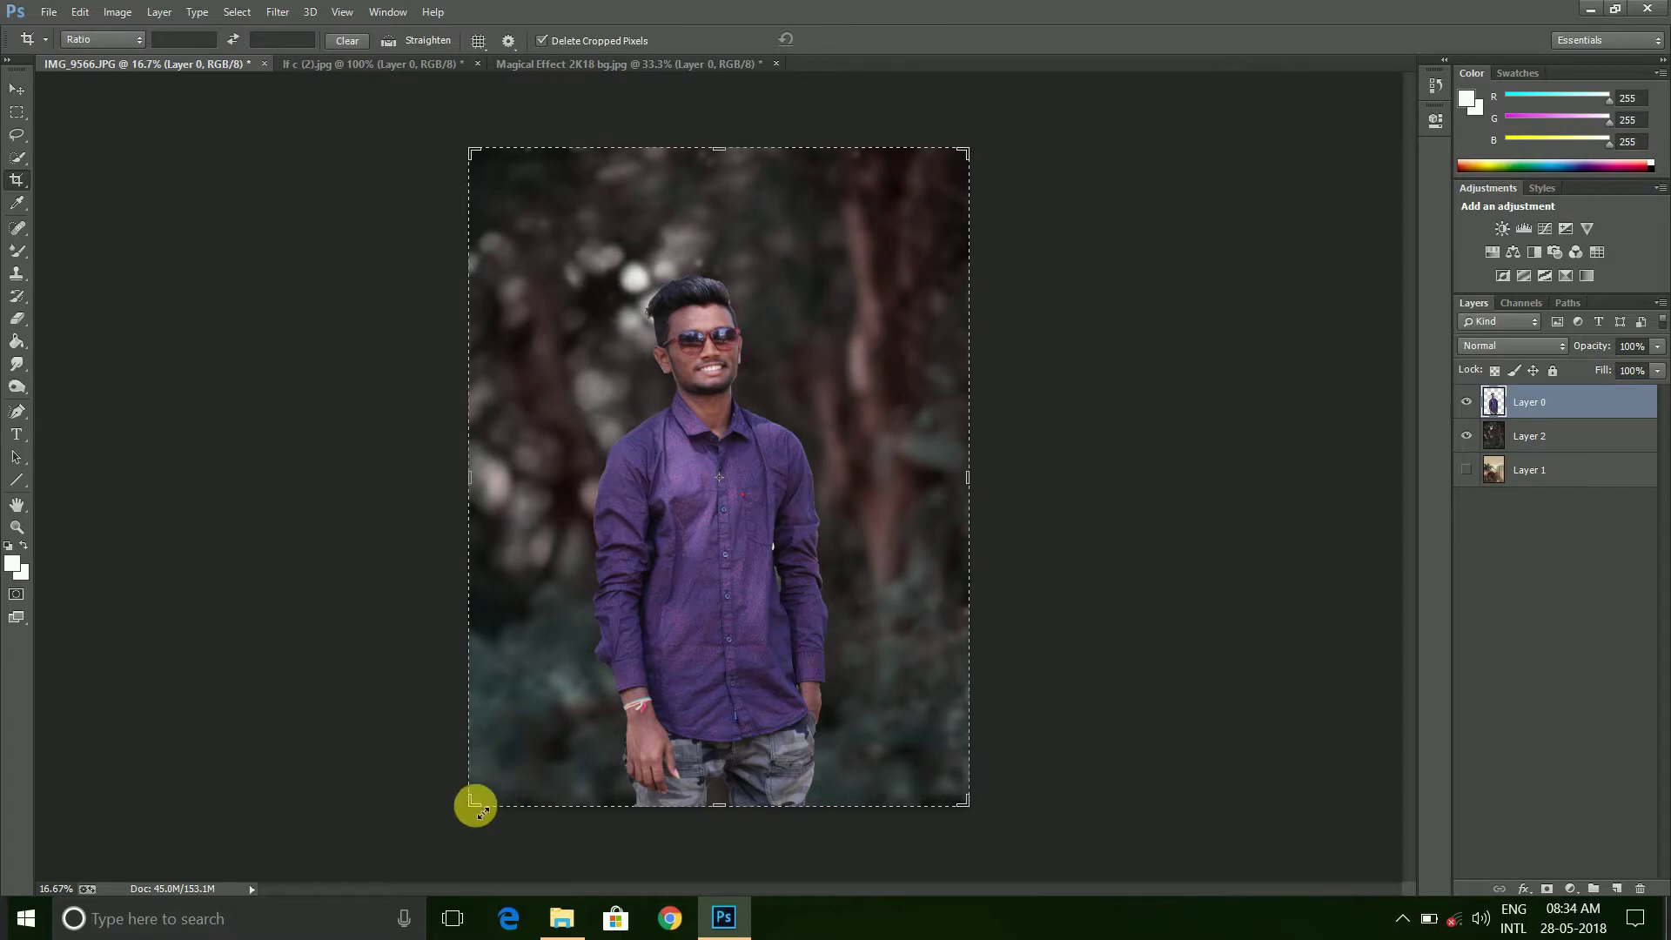
left_click_drag(472, 806, 471, 848)
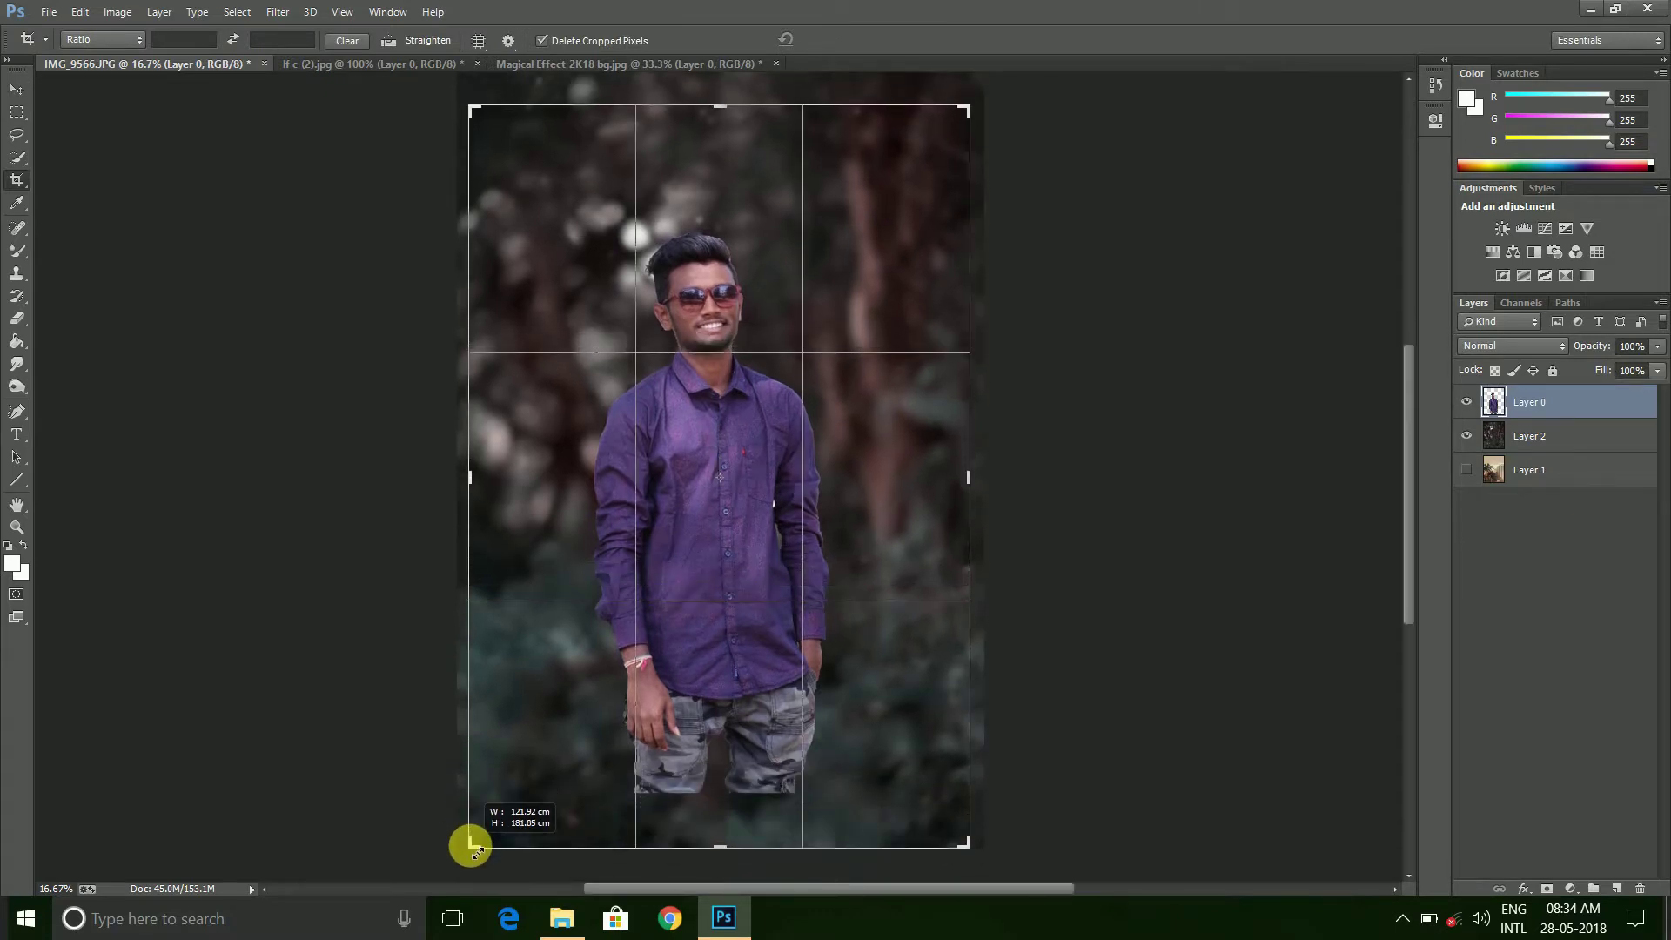
left_click(848, 40)
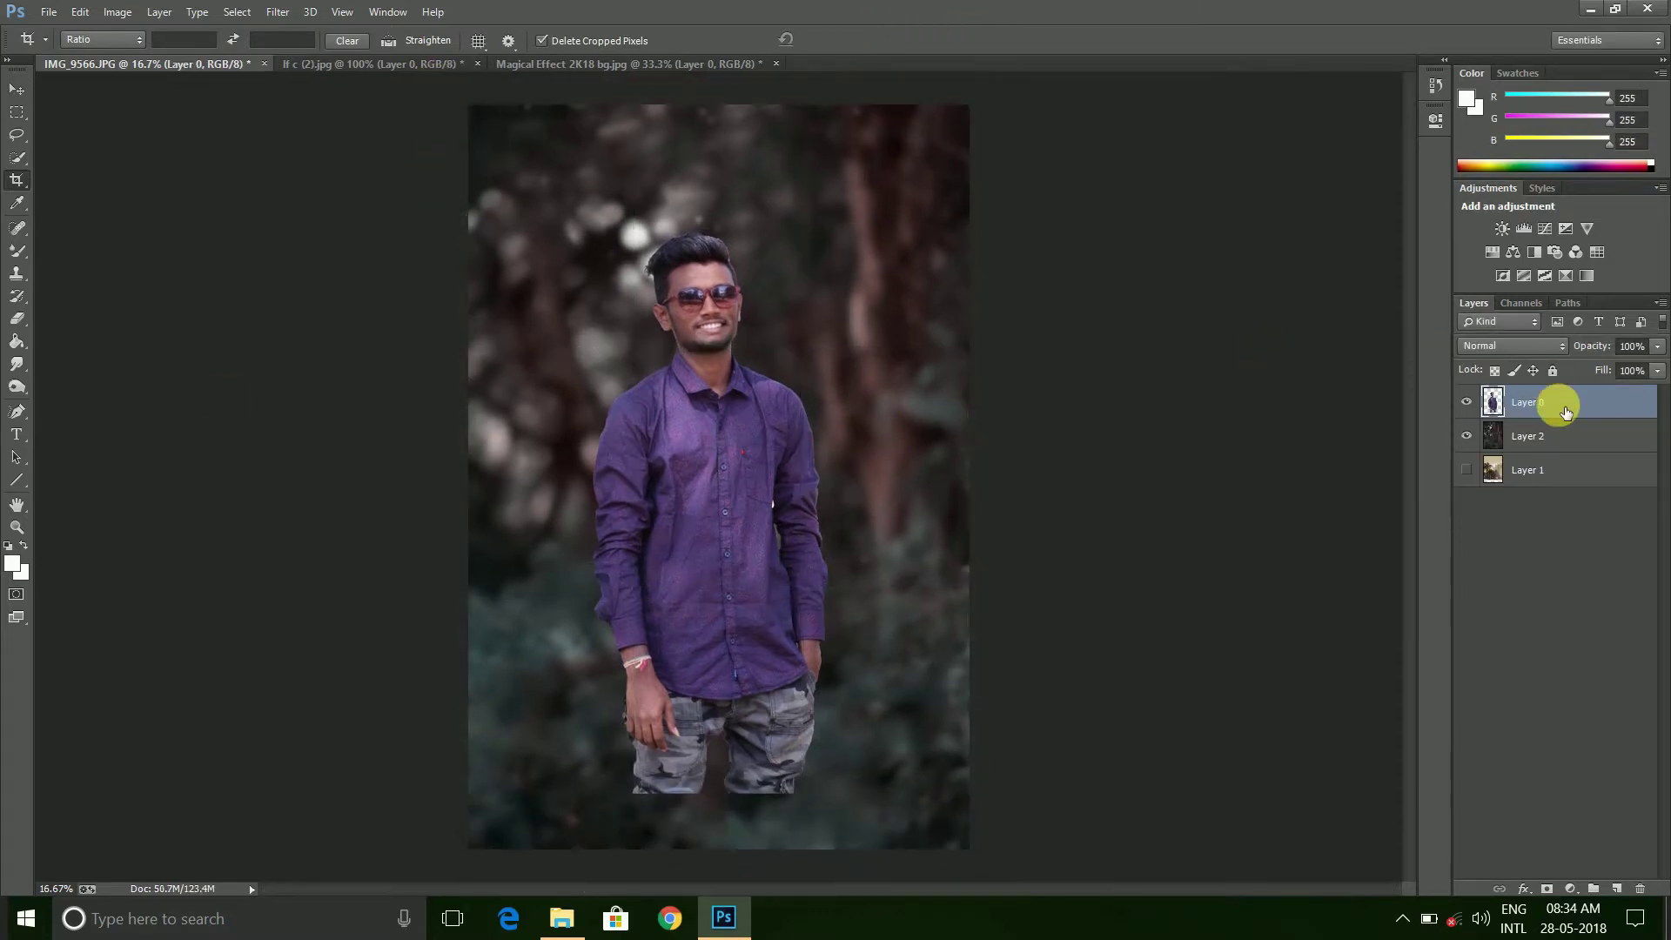
key("v")
left_click_drag(738, 554, 738, 611)
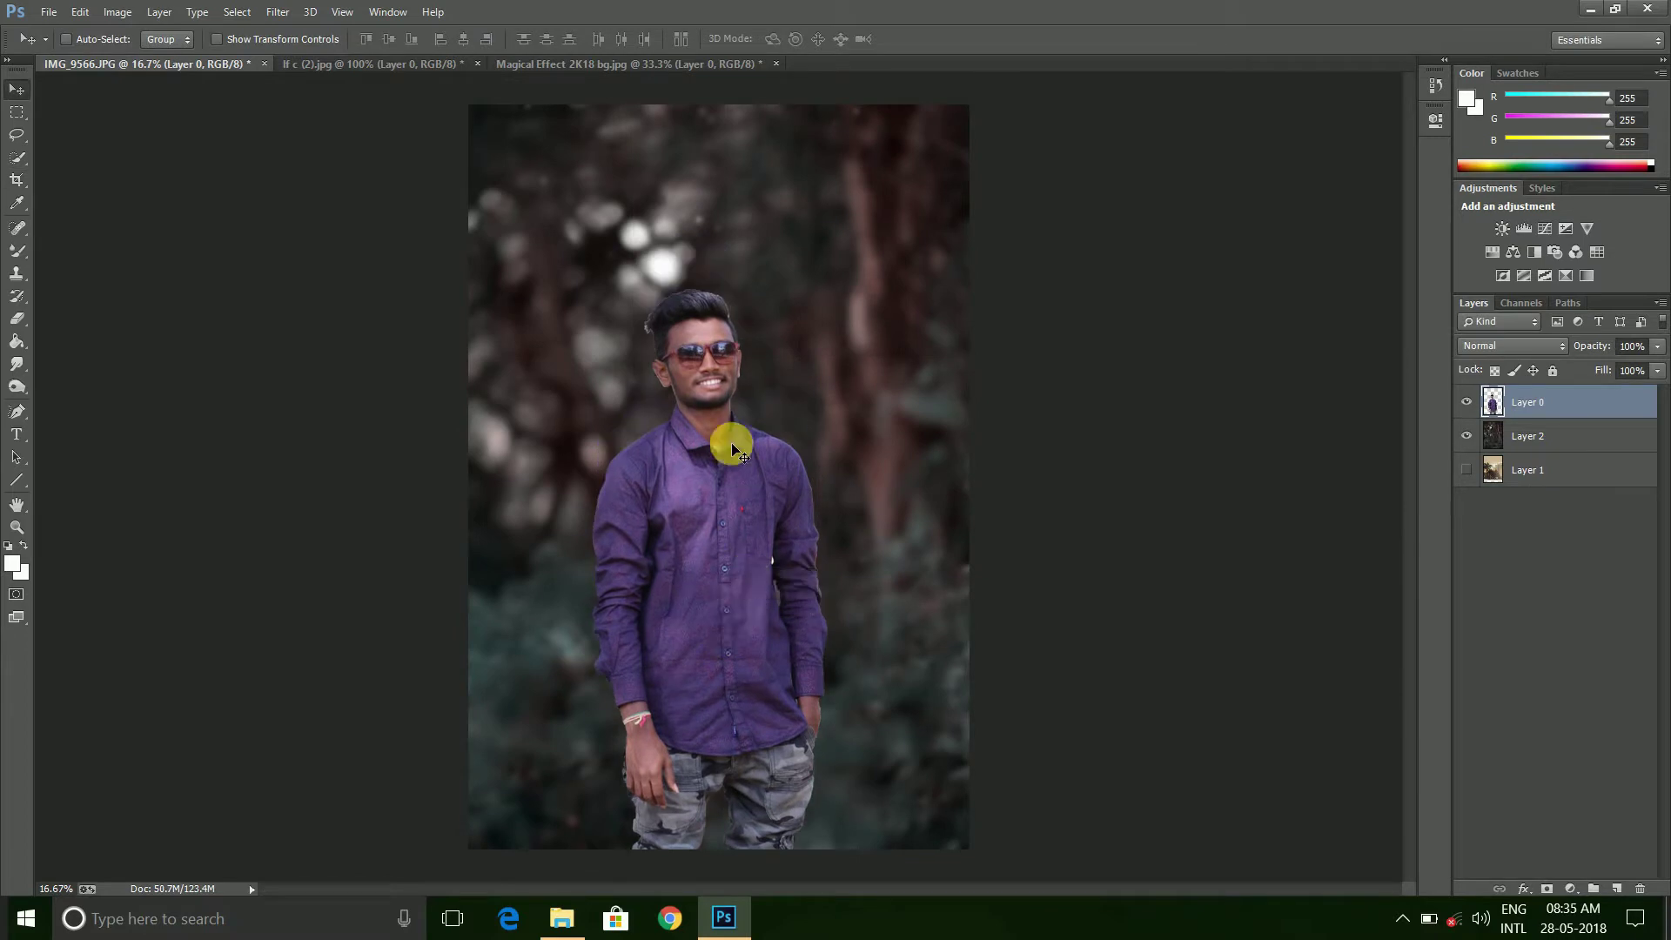
left_click_drag(713, 547, 729, 547)
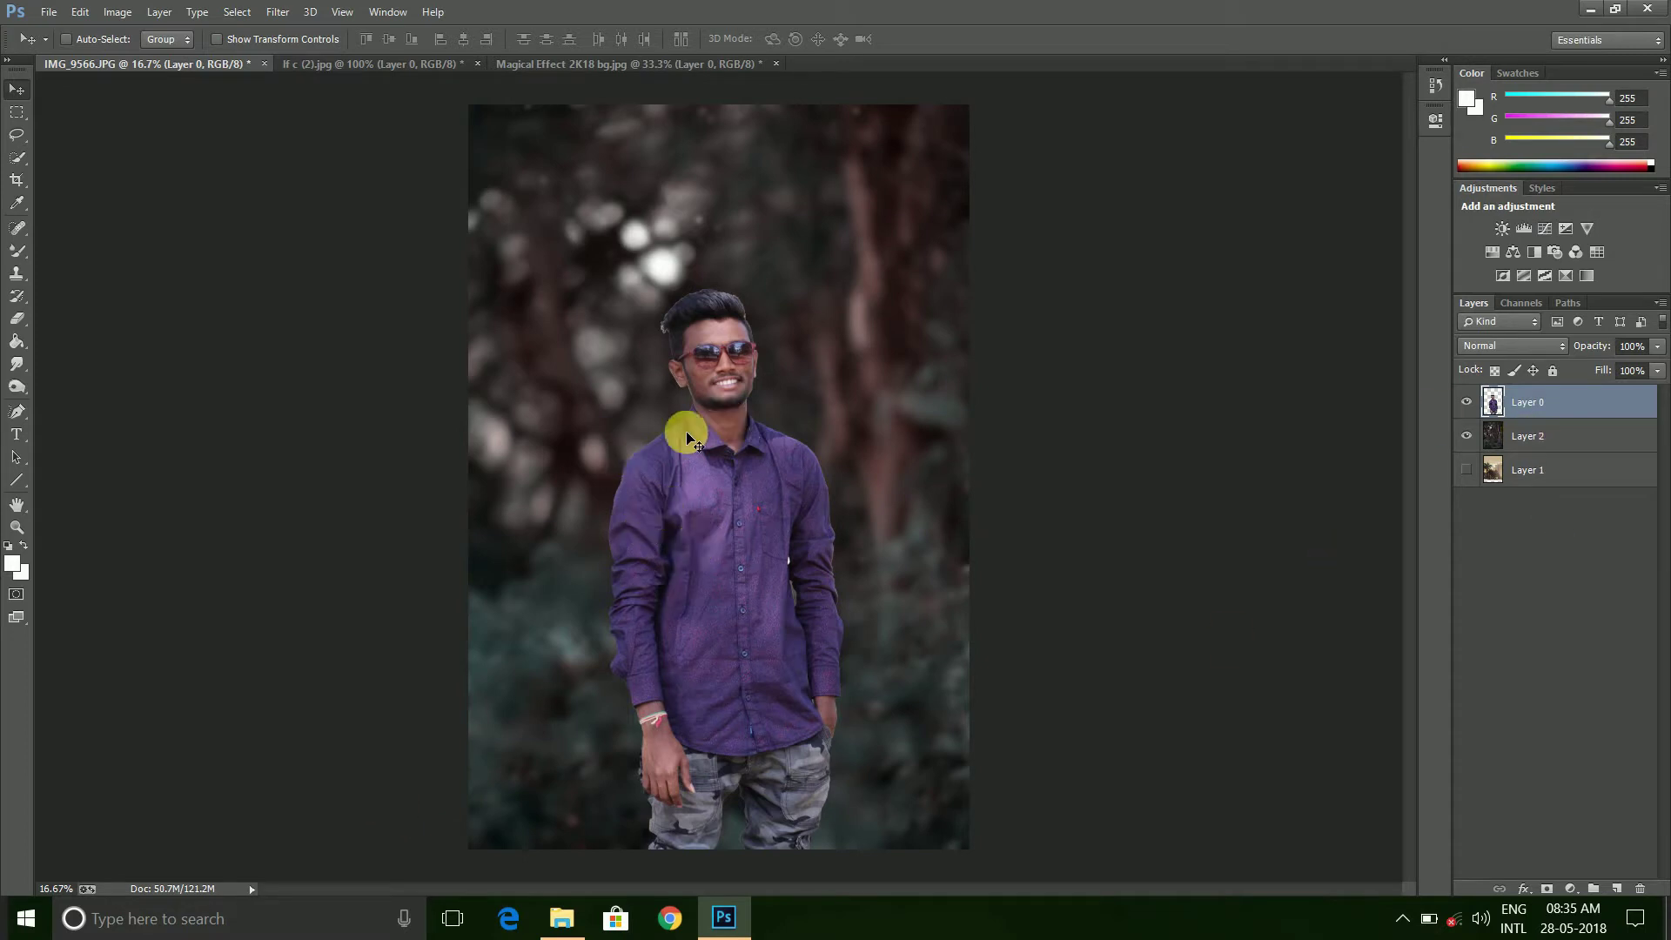
Enlarge the man slightly and move him back up against the forest
key("ctrl+t")
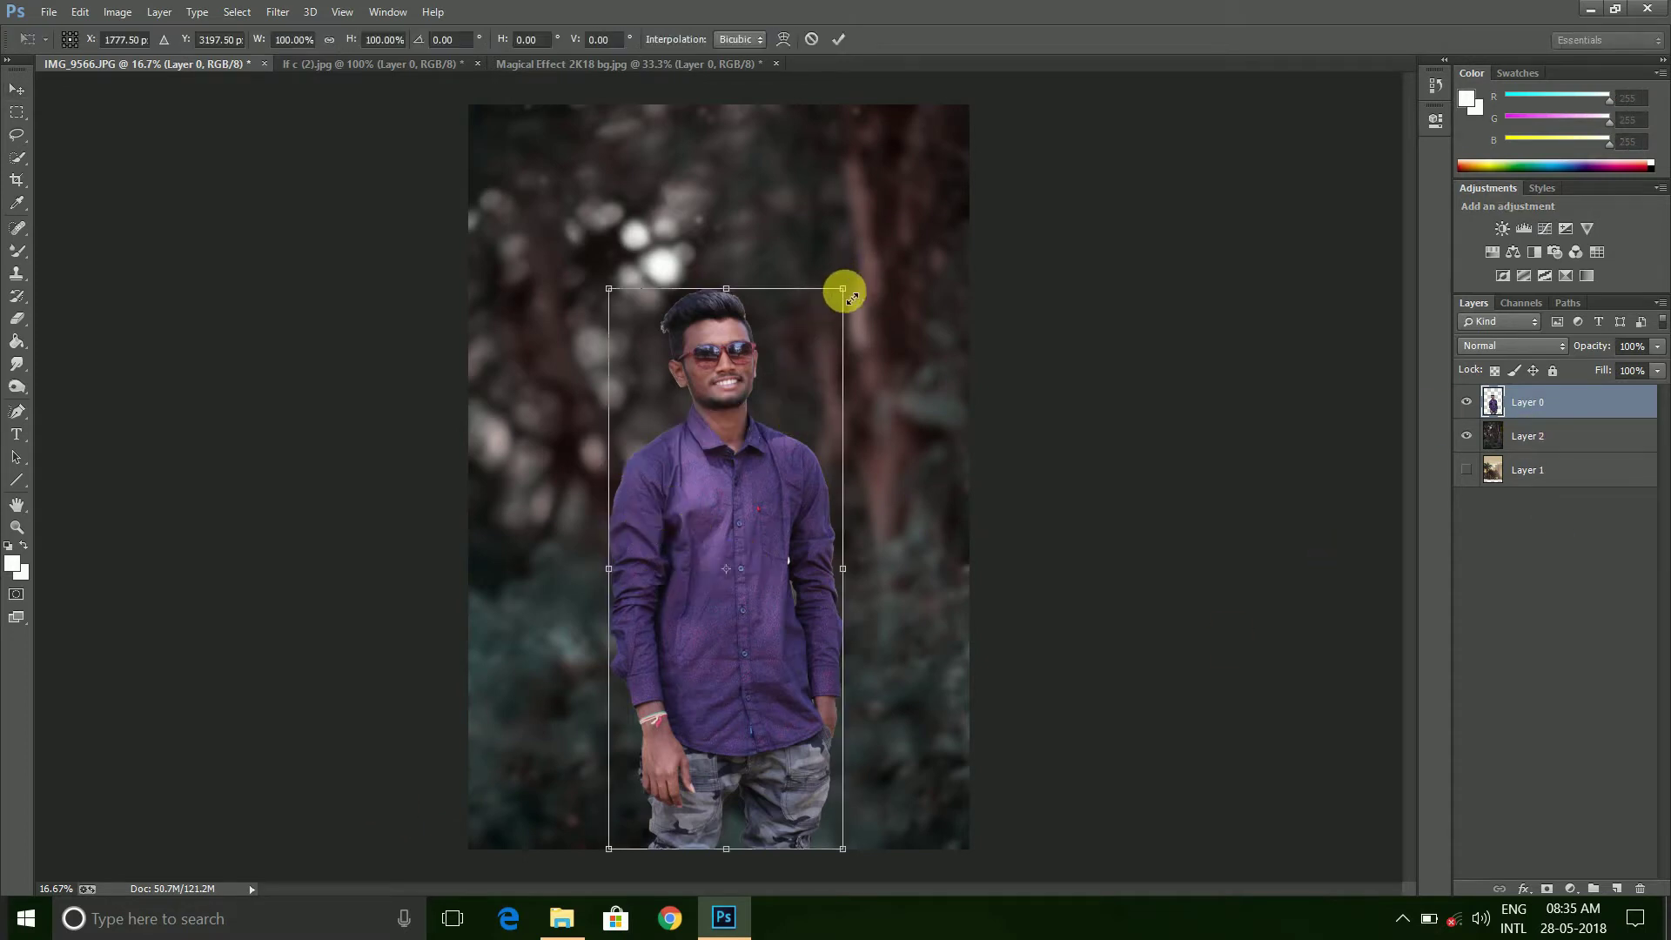
left_click_drag(852, 298, 862, 269)
key("Return")
left_click_drag(778, 448, 786, 457)
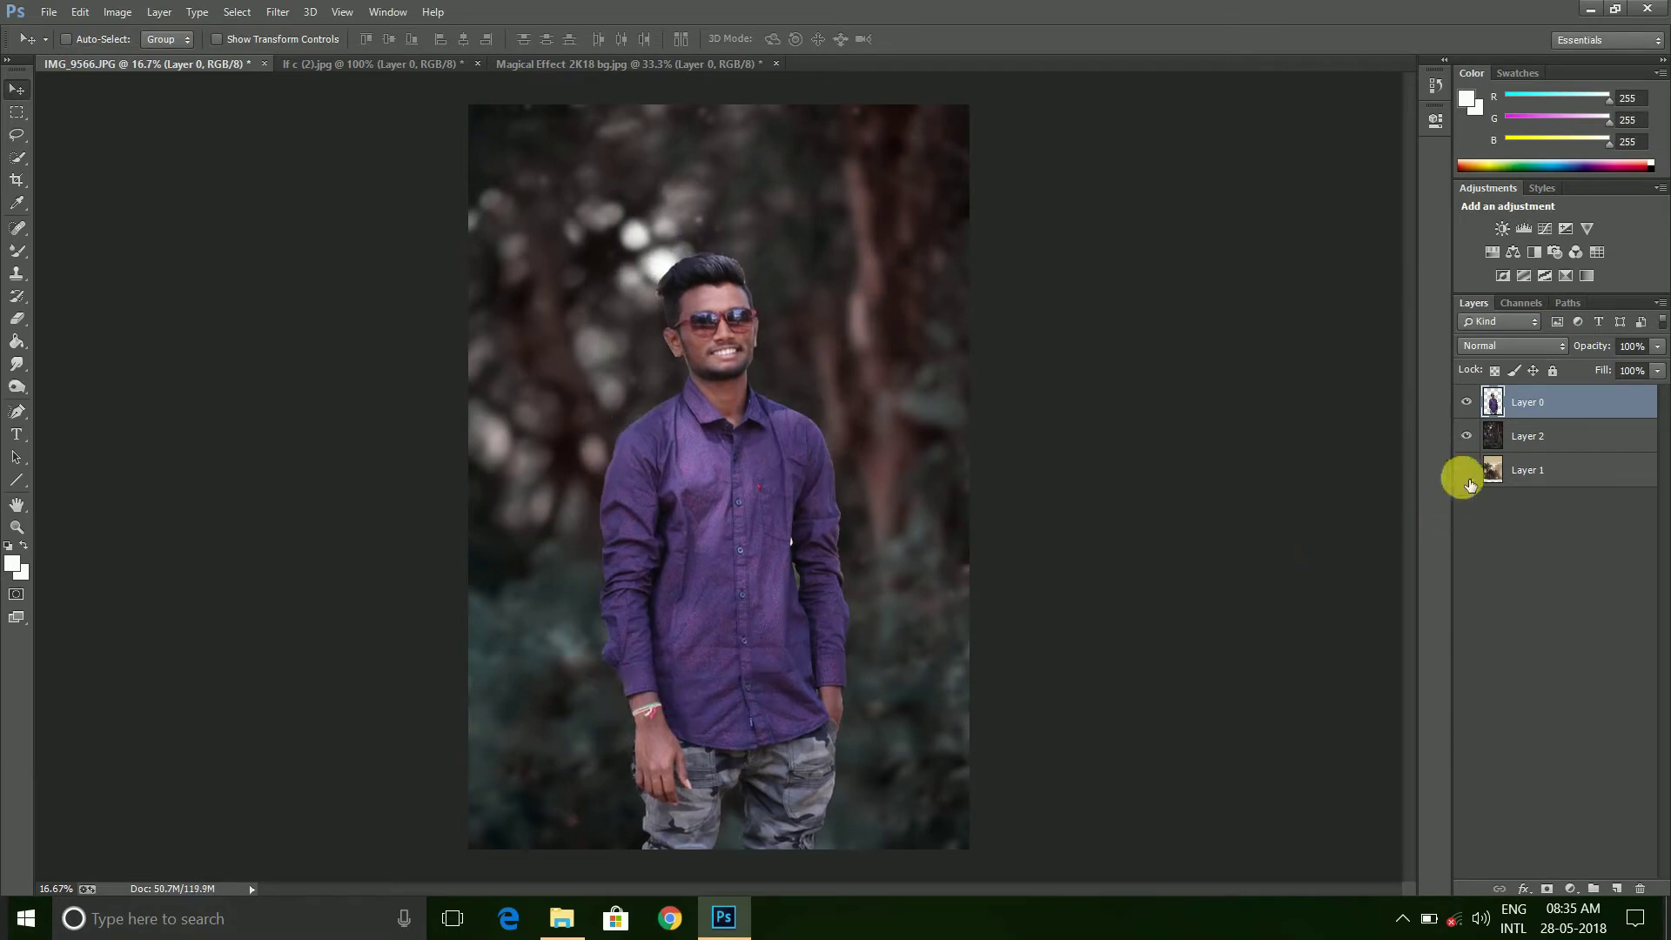
left_click(1561, 438)
Darken the forest in Camera Raw: Exposure -0.60, Shadows -67, Blacks -30, Vibrance -48
left_click(277, 12)
key("Escape")
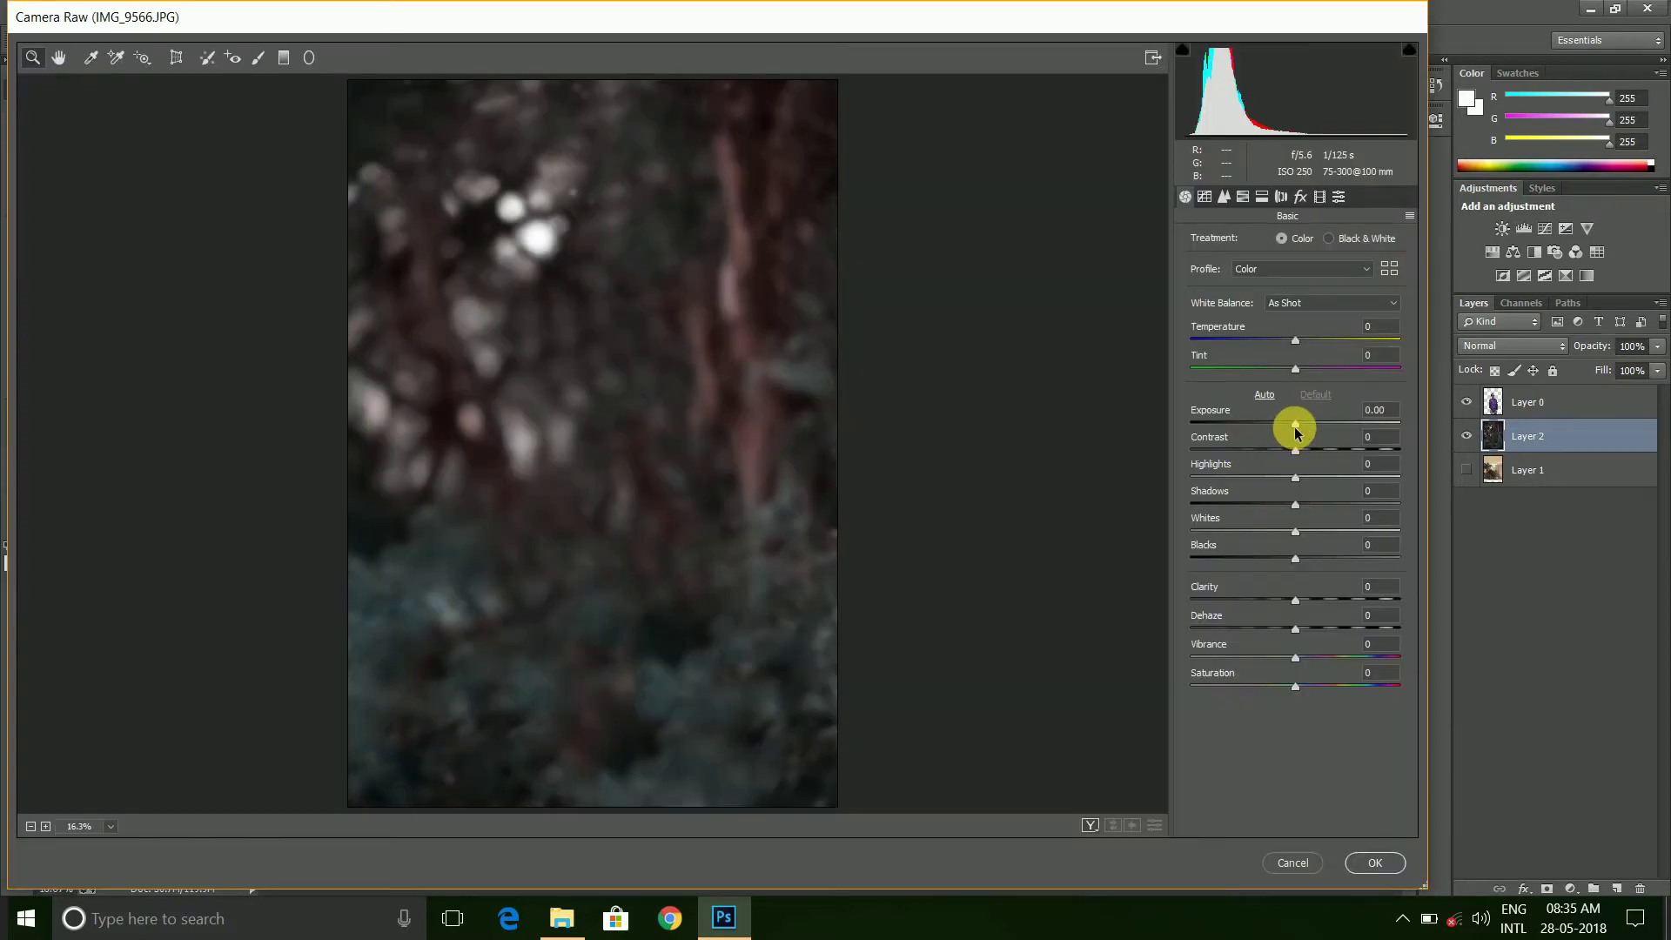
left_click_drag(1297, 427, 1284, 435)
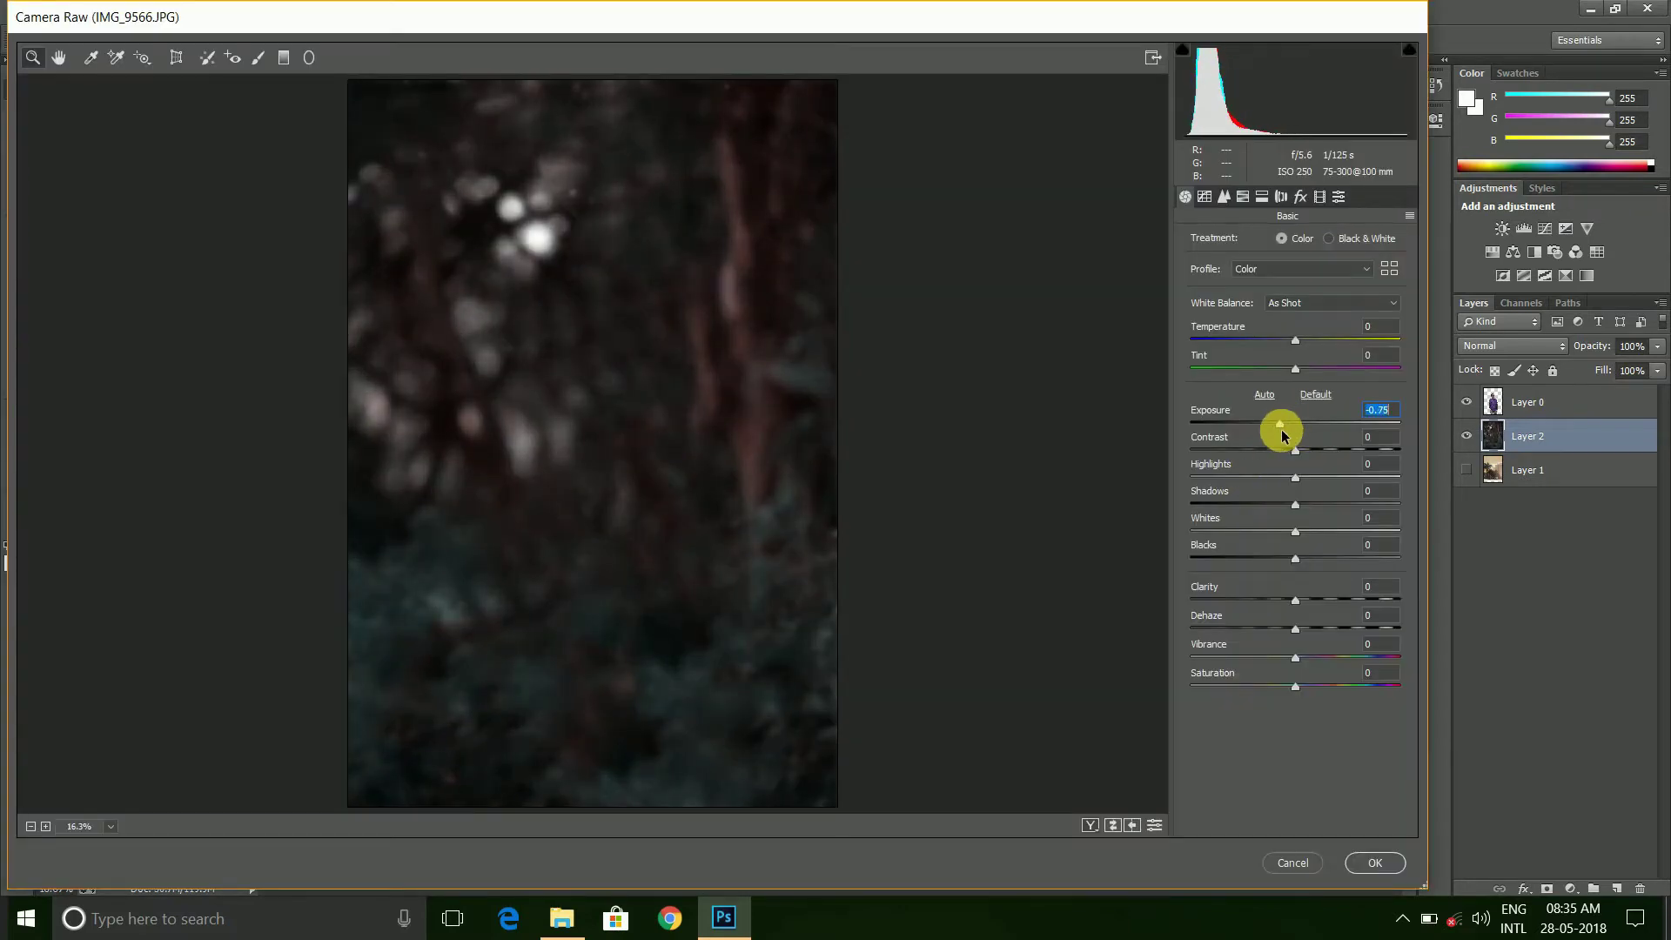
mouse_move(1297, 507)
left_mouse_down()
mouse_move(1193, 520)
mouse_move(1225, 507)
mouse_move(1276, 574)
left_mouse_up()
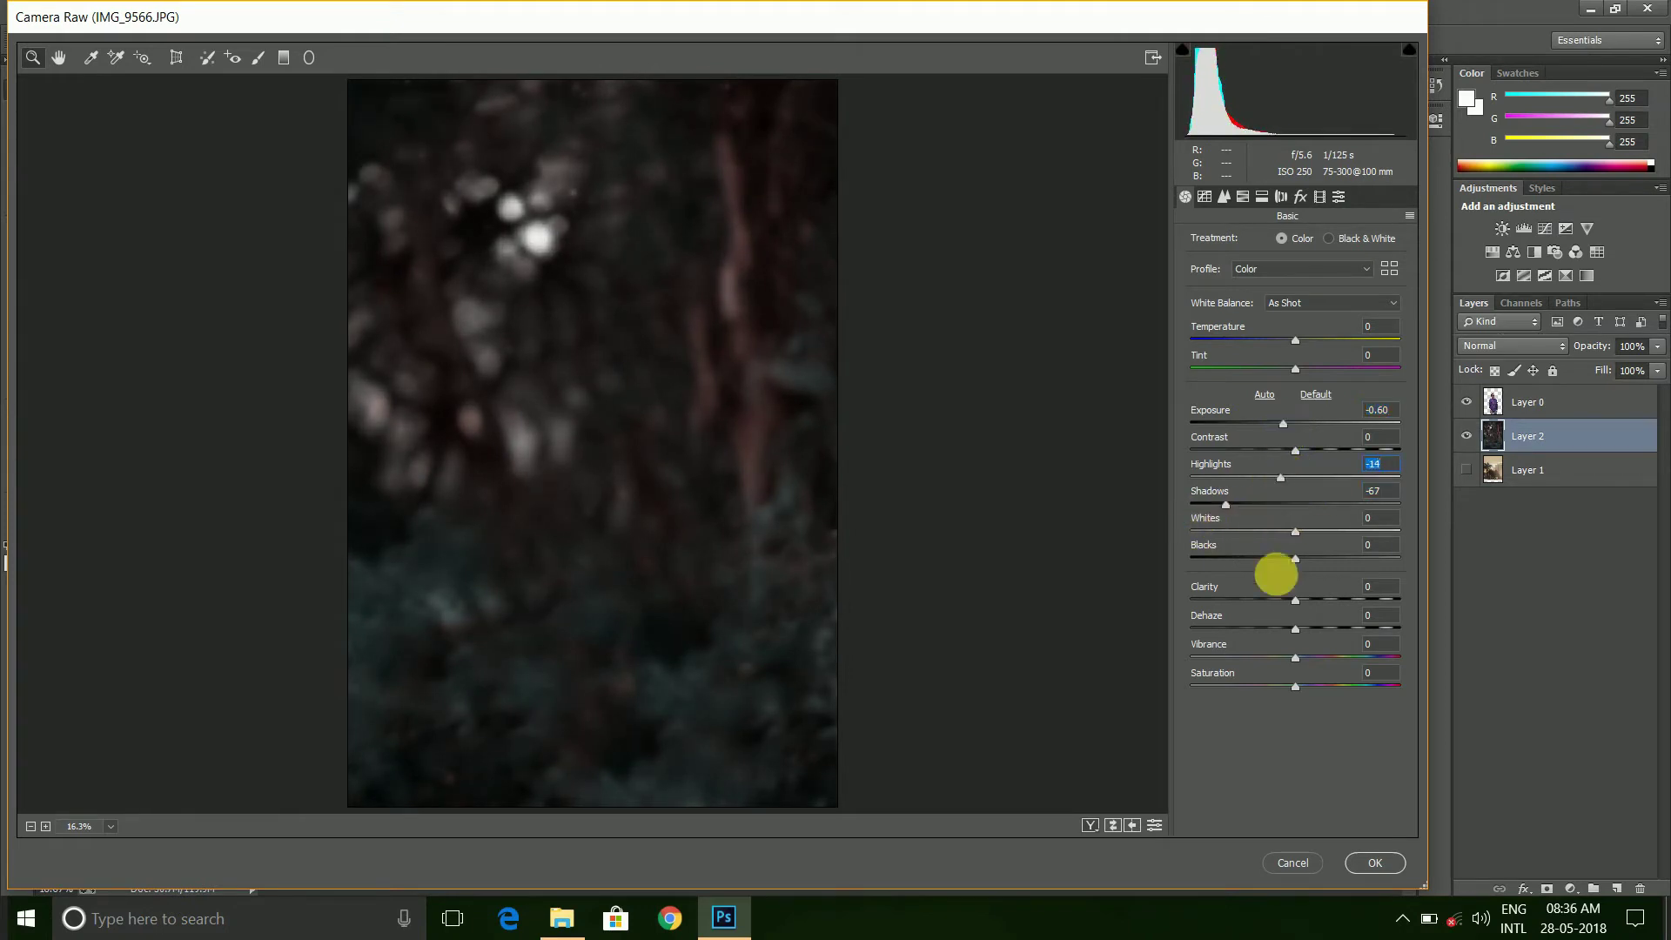
left_click_drag(1270, 562, 1265, 564)
left_click_drag(1294, 660, 1178, 684)
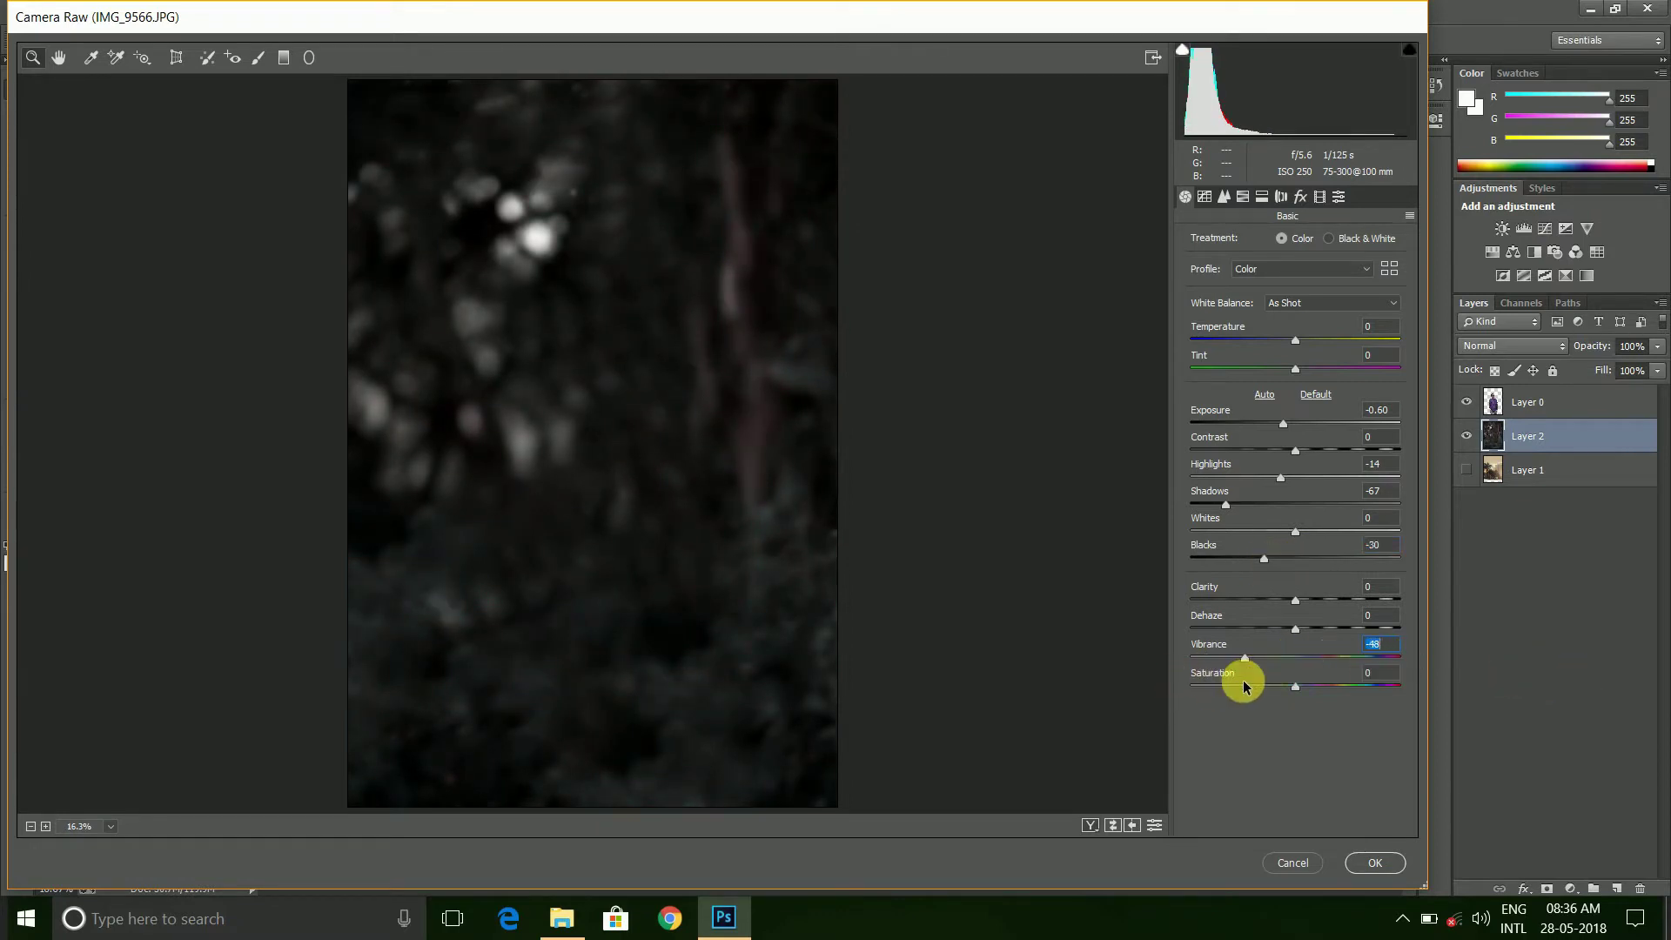
left_click(1377, 862)
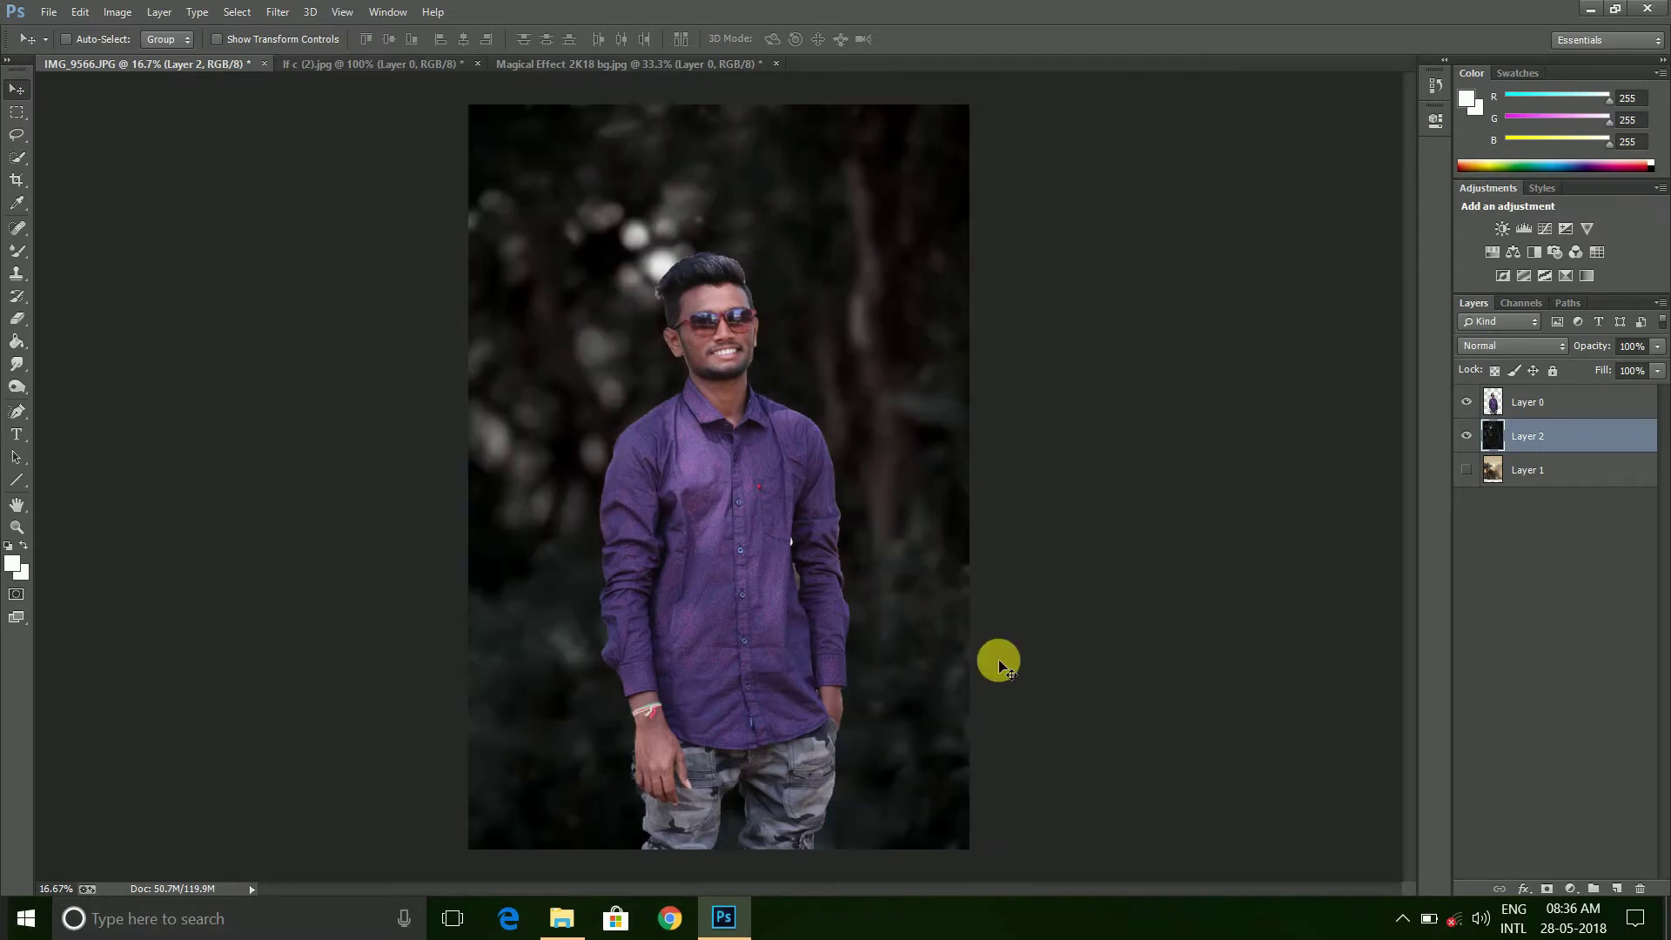
left_click(1547, 401)
left_click(276, 11)
Set the man's HSL luminance: Blues -100, Purples -27, Magentas +10, Oranges +6
left_click(418, 140)
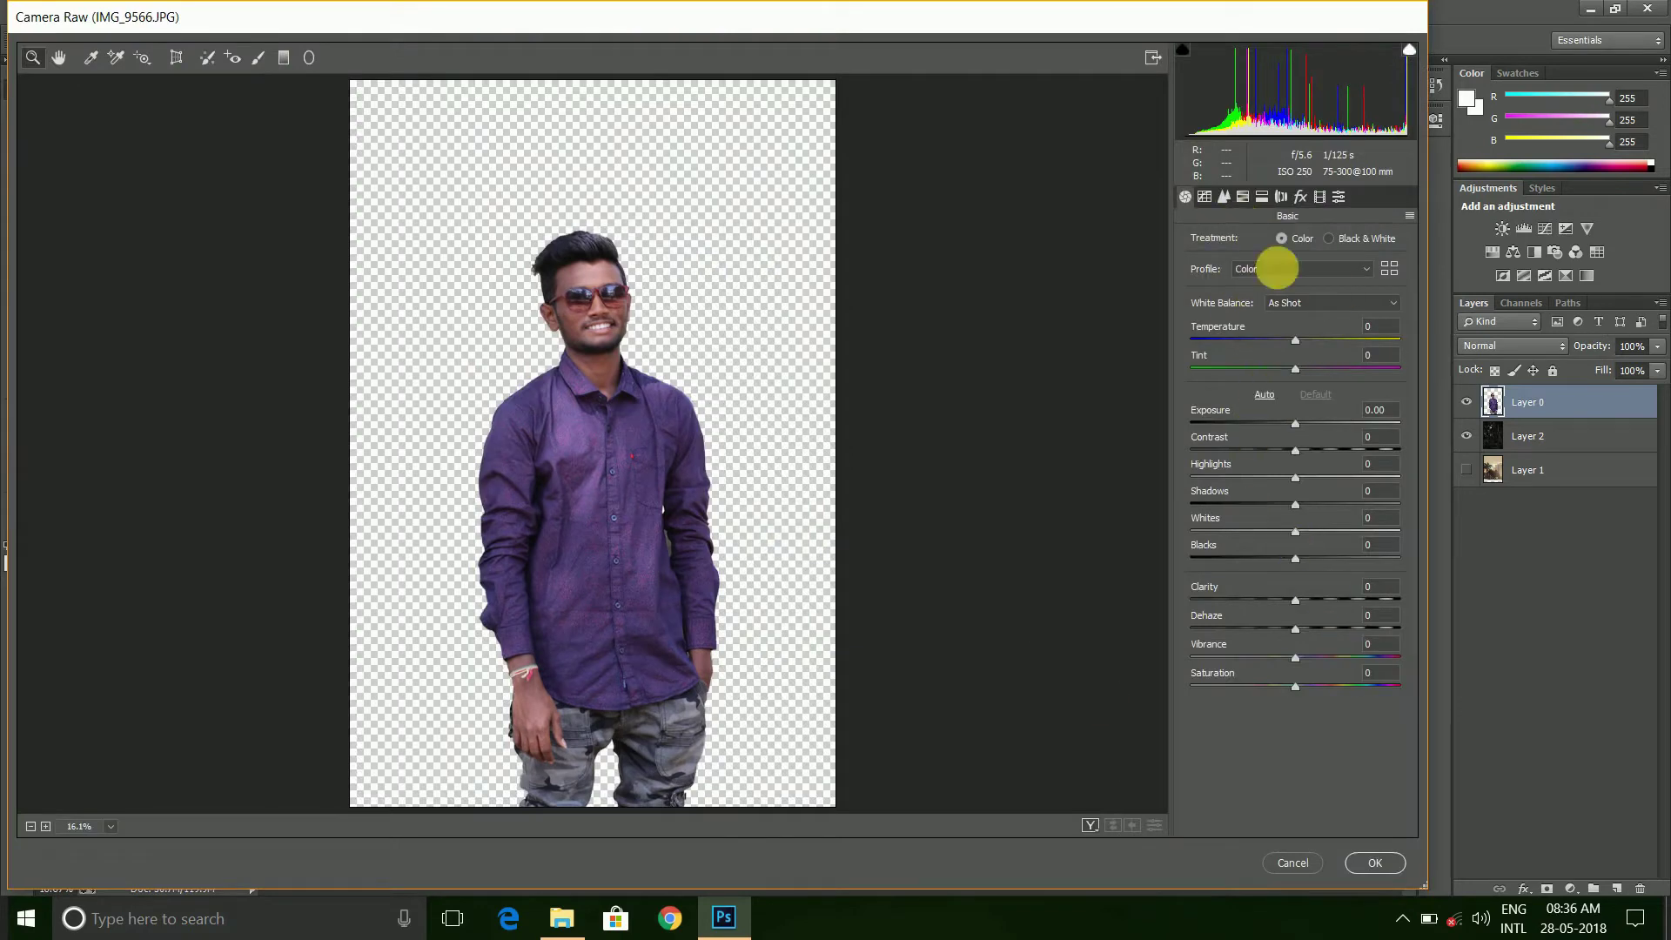
left_click(1242, 198)
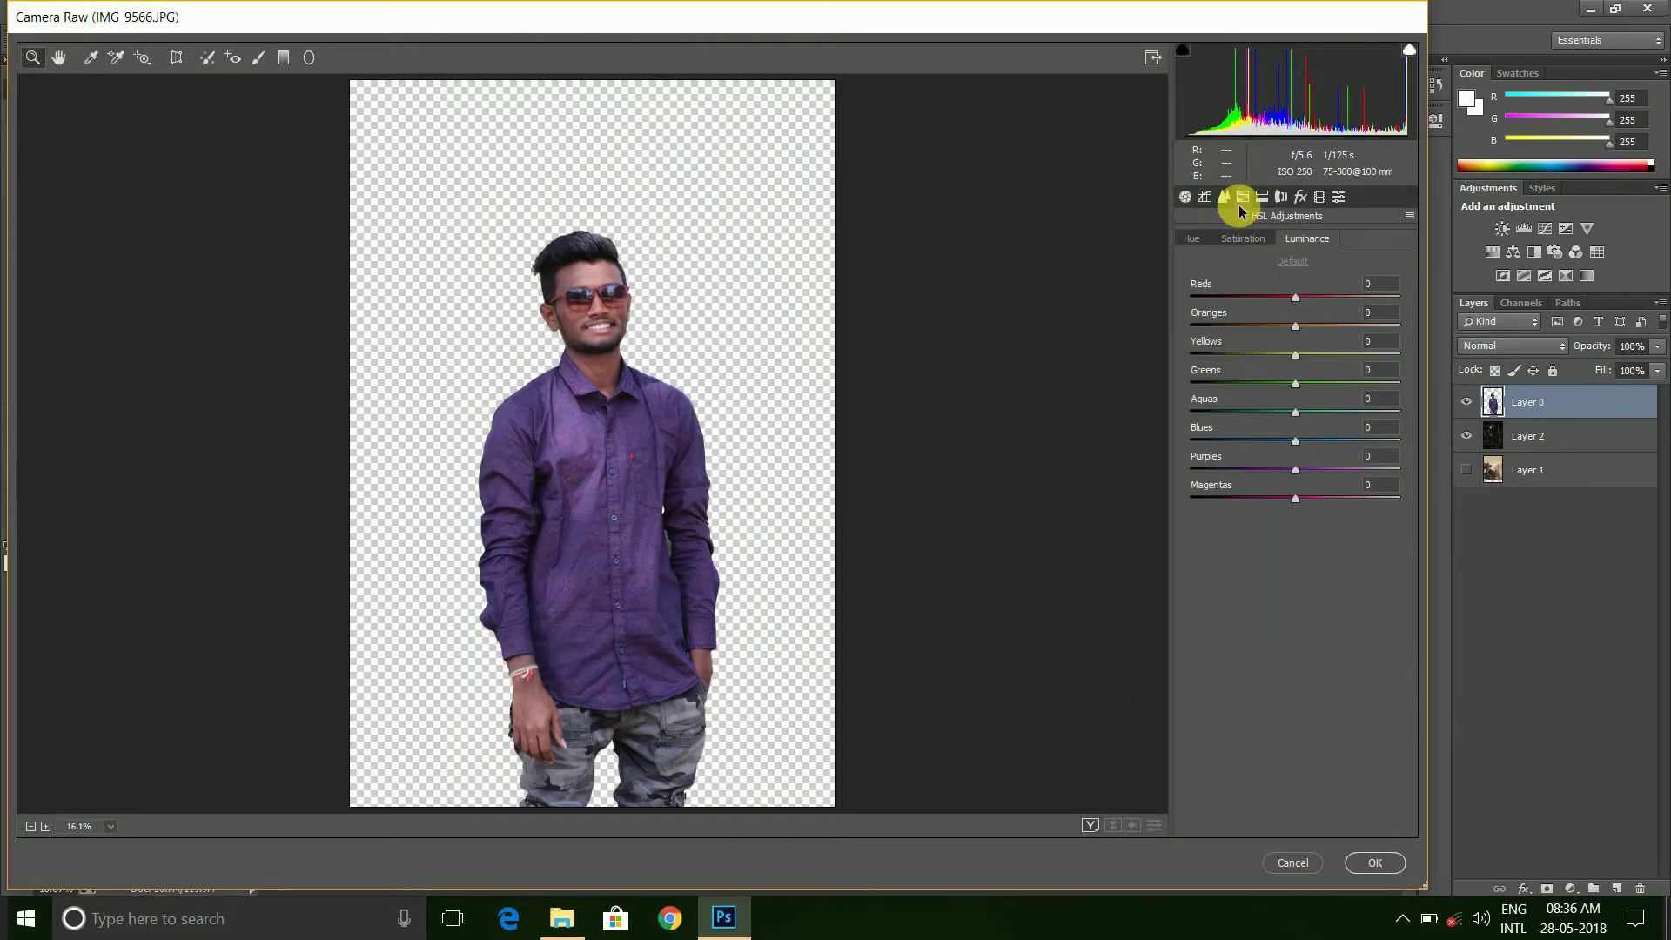
left_click_drag(1295, 442, 1079, 483)
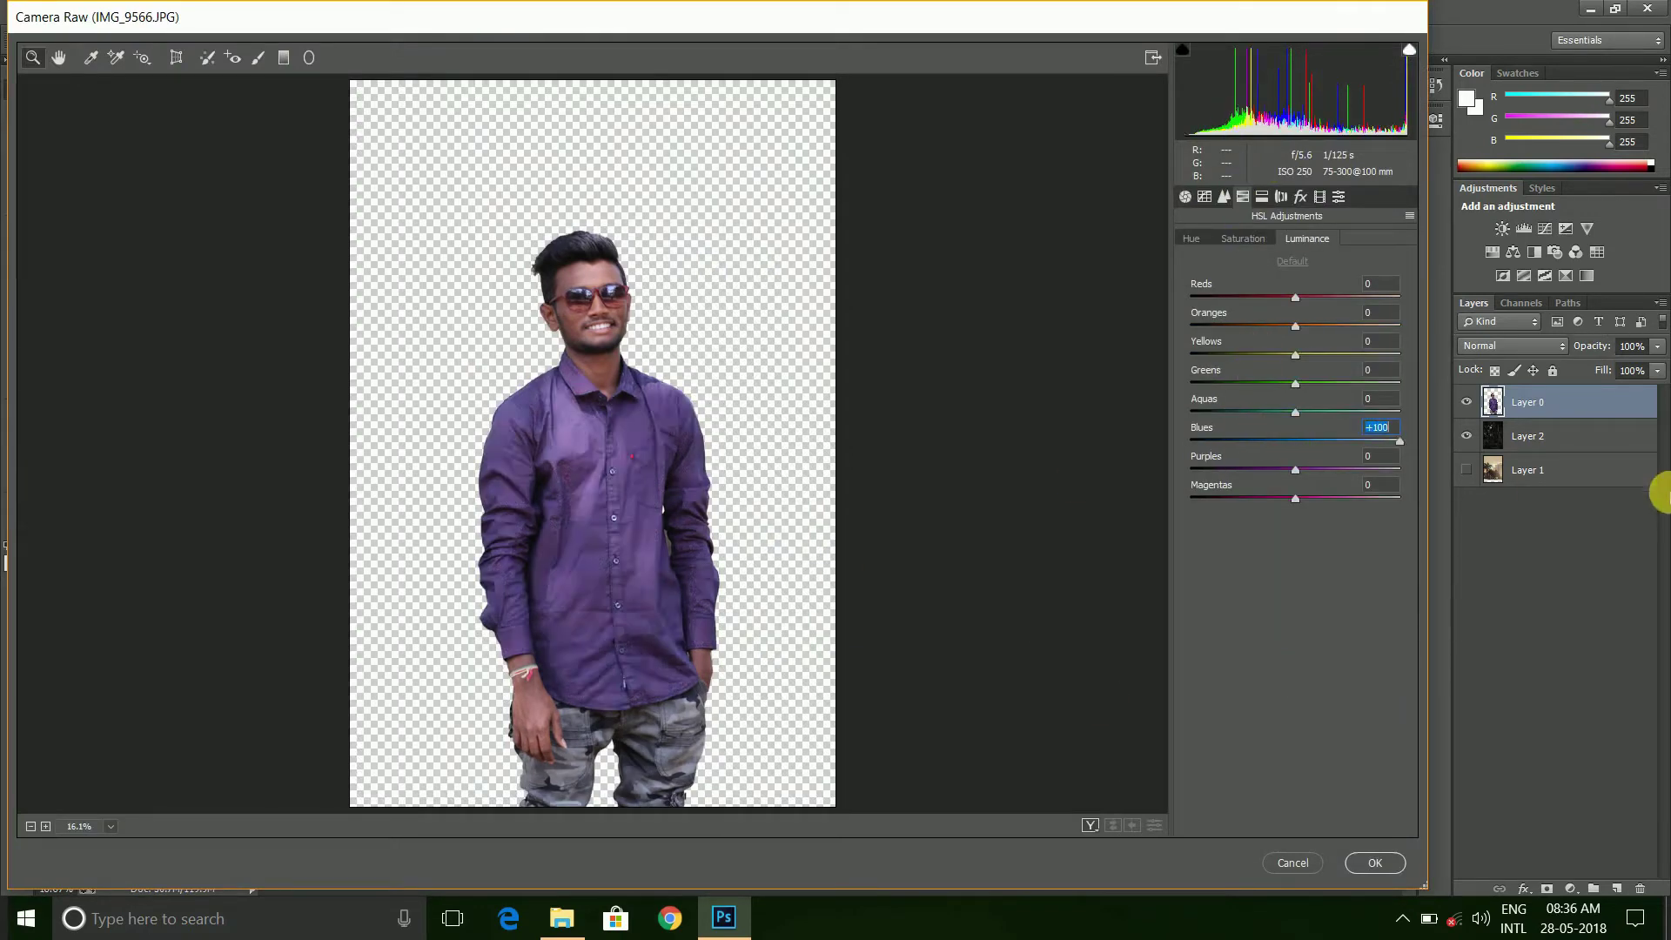
mouse_move(1296, 471)
left_mouse_down()
mouse_move(1100, 498)
mouse_move(1267, 480)
mouse_move(1436, 501)
left_mouse_up()
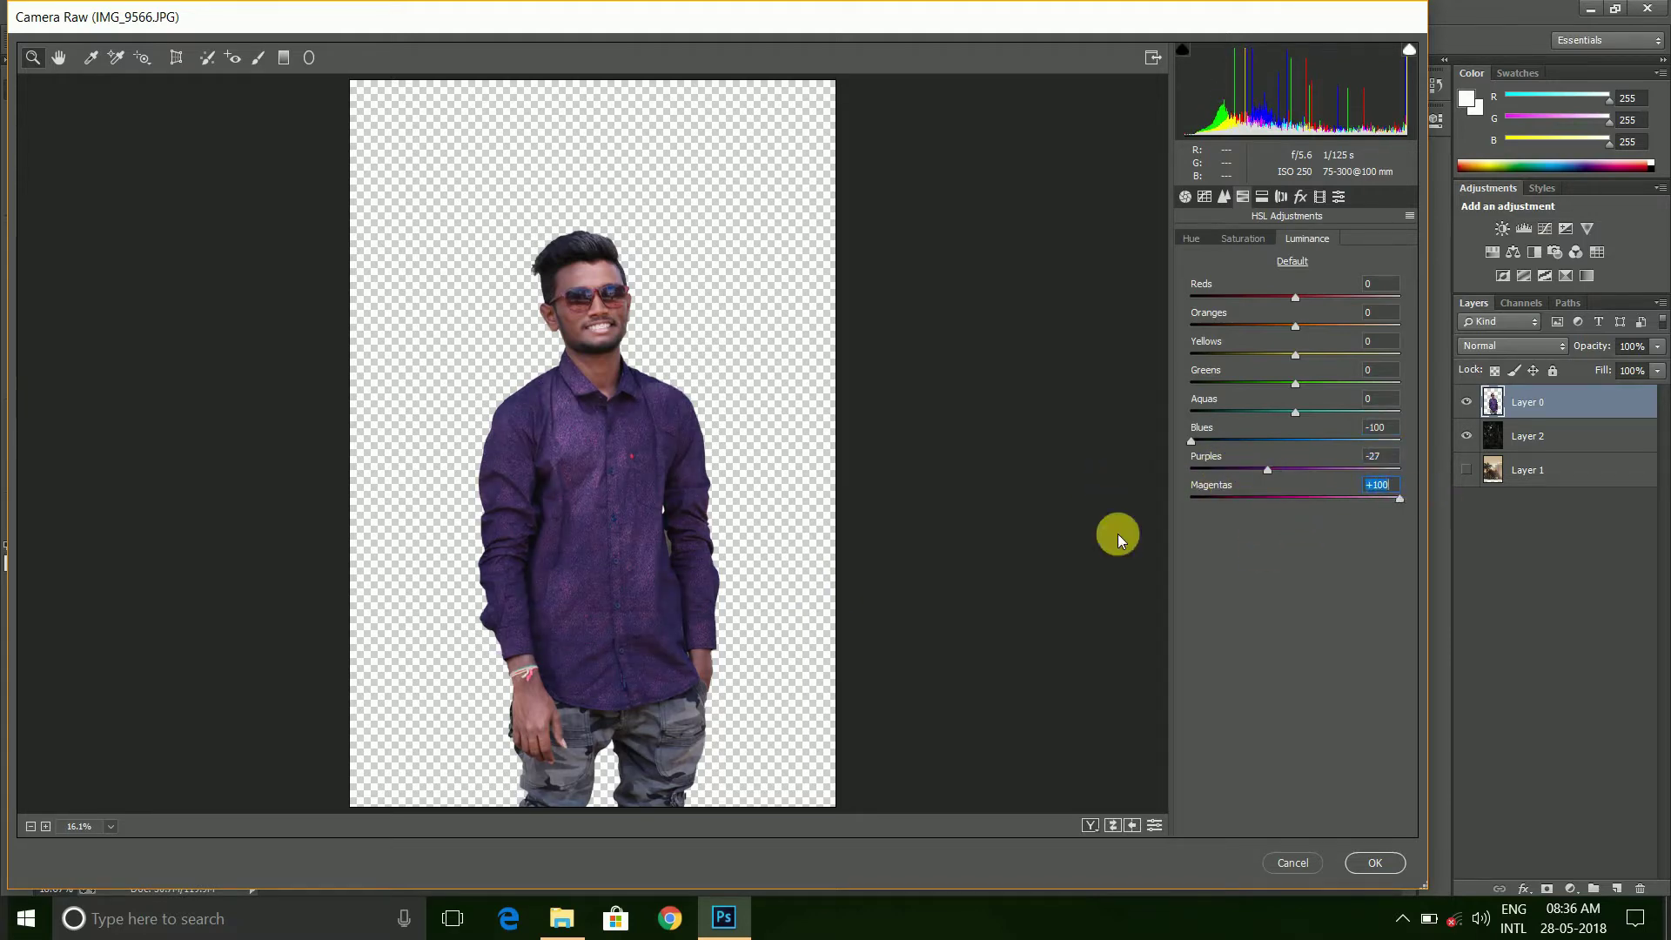
mouse_move(1297, 327)
left_mouse_down()
mouse_move(1264, 331)
mouse_move(1299, 356)
left_mouse_up()
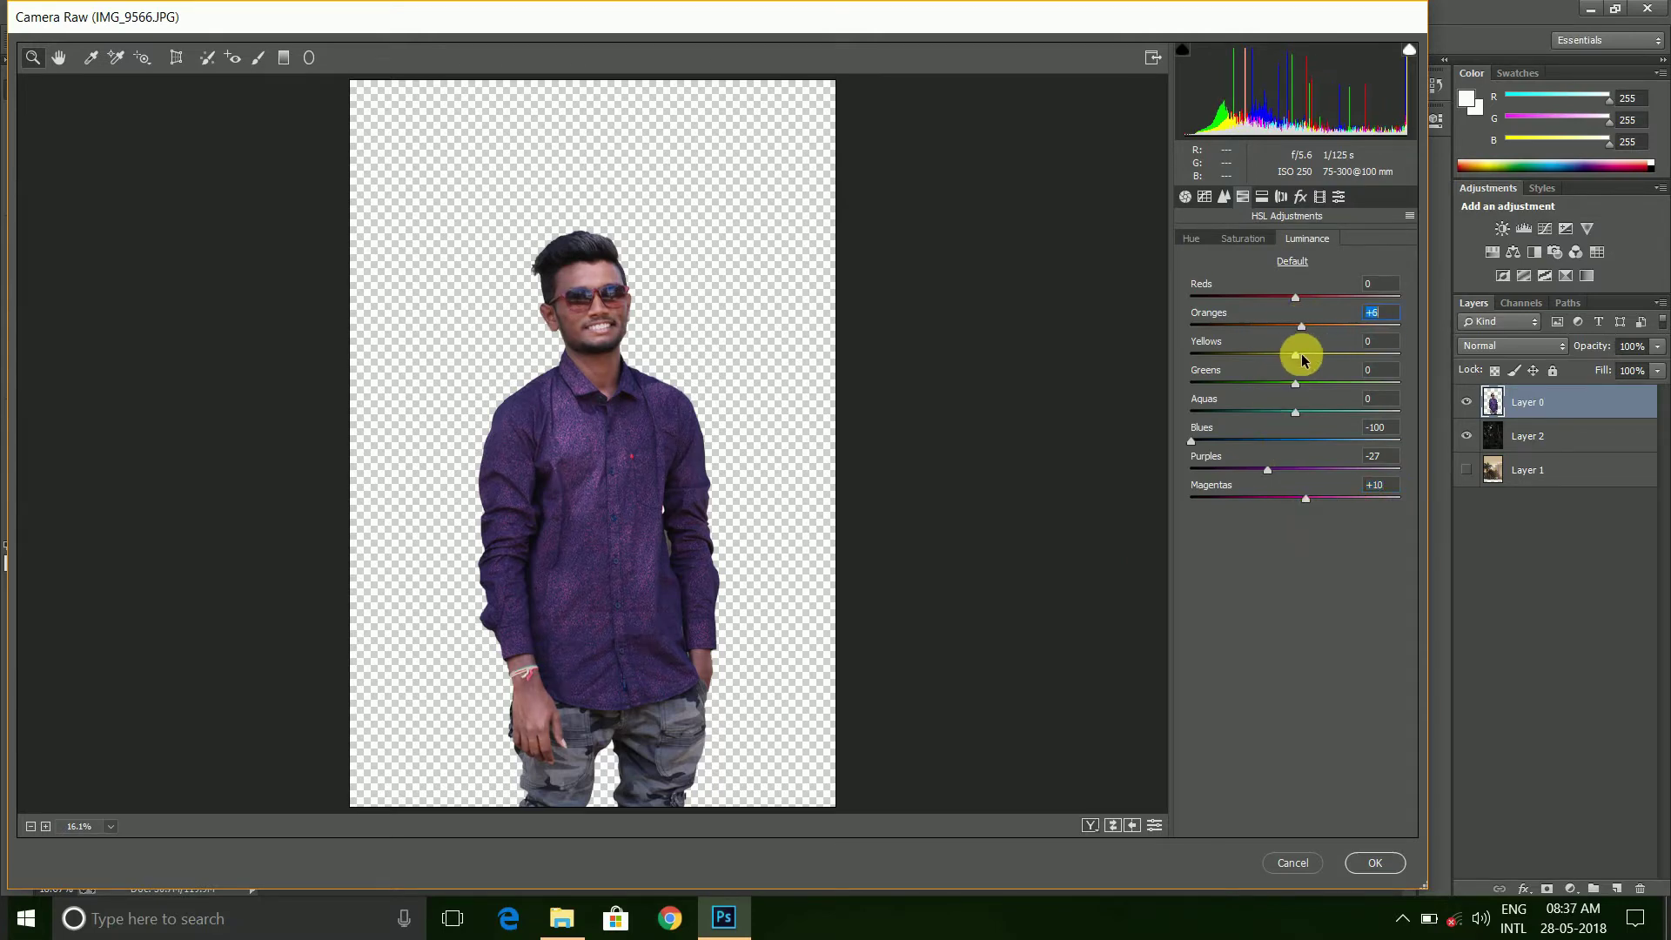
left_click(1396, 866)
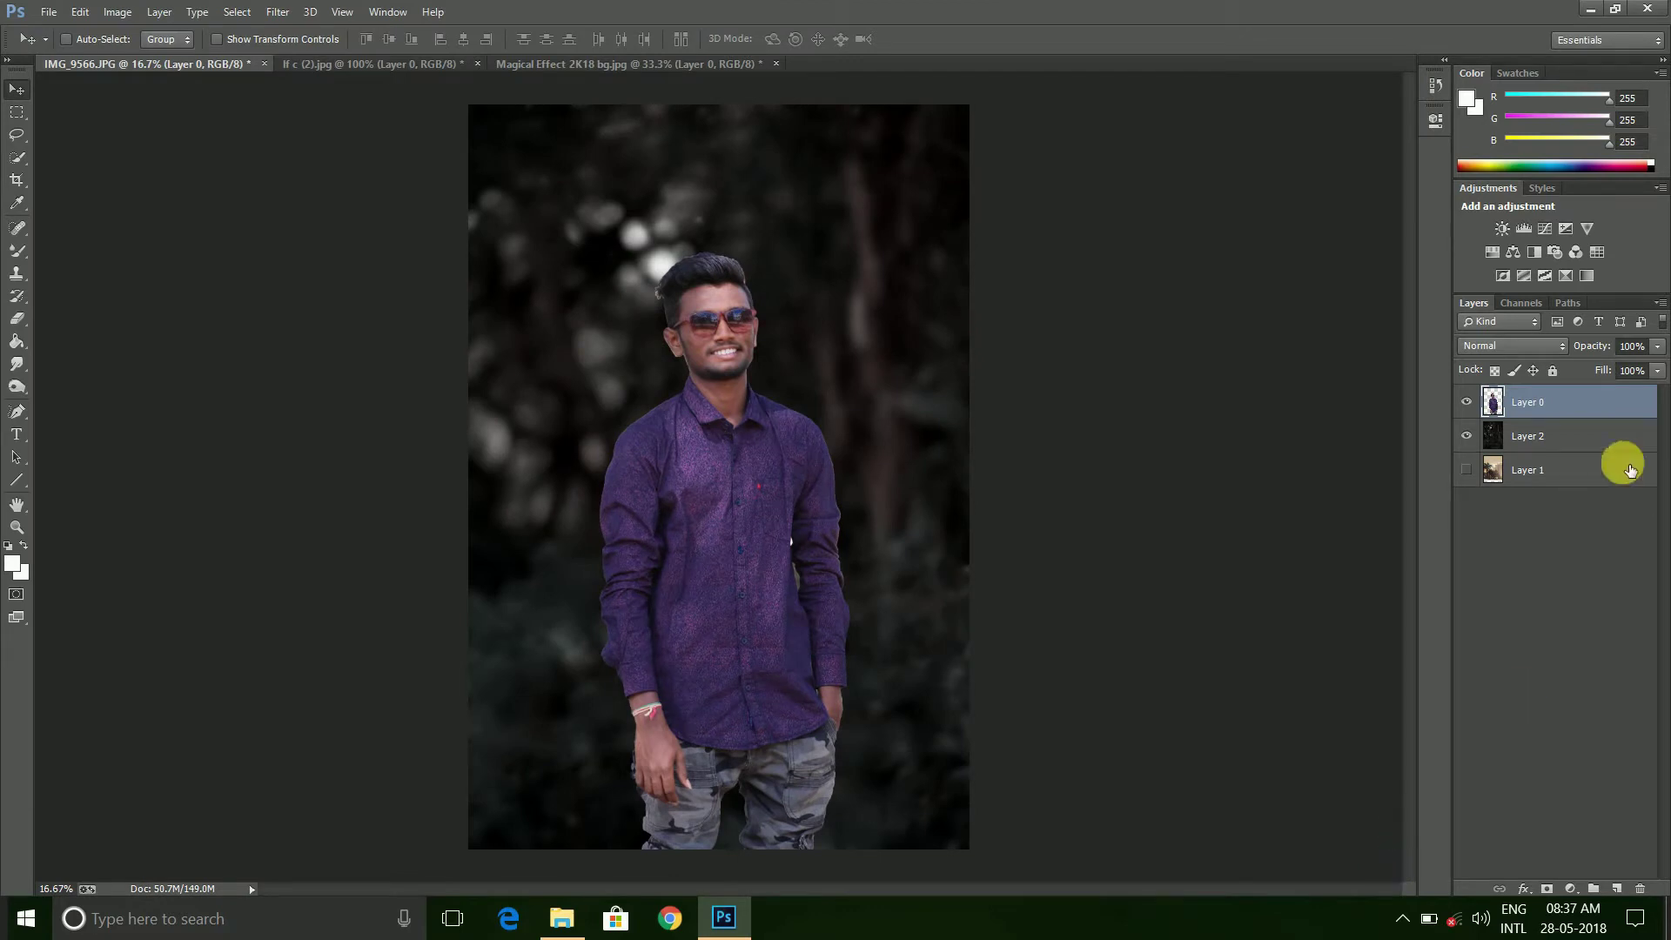
left_click(1556, 433)
Brighten the forest layer's Camera Raw exposure to +1.45
left_click(279, 12)
left_click(417, 138)
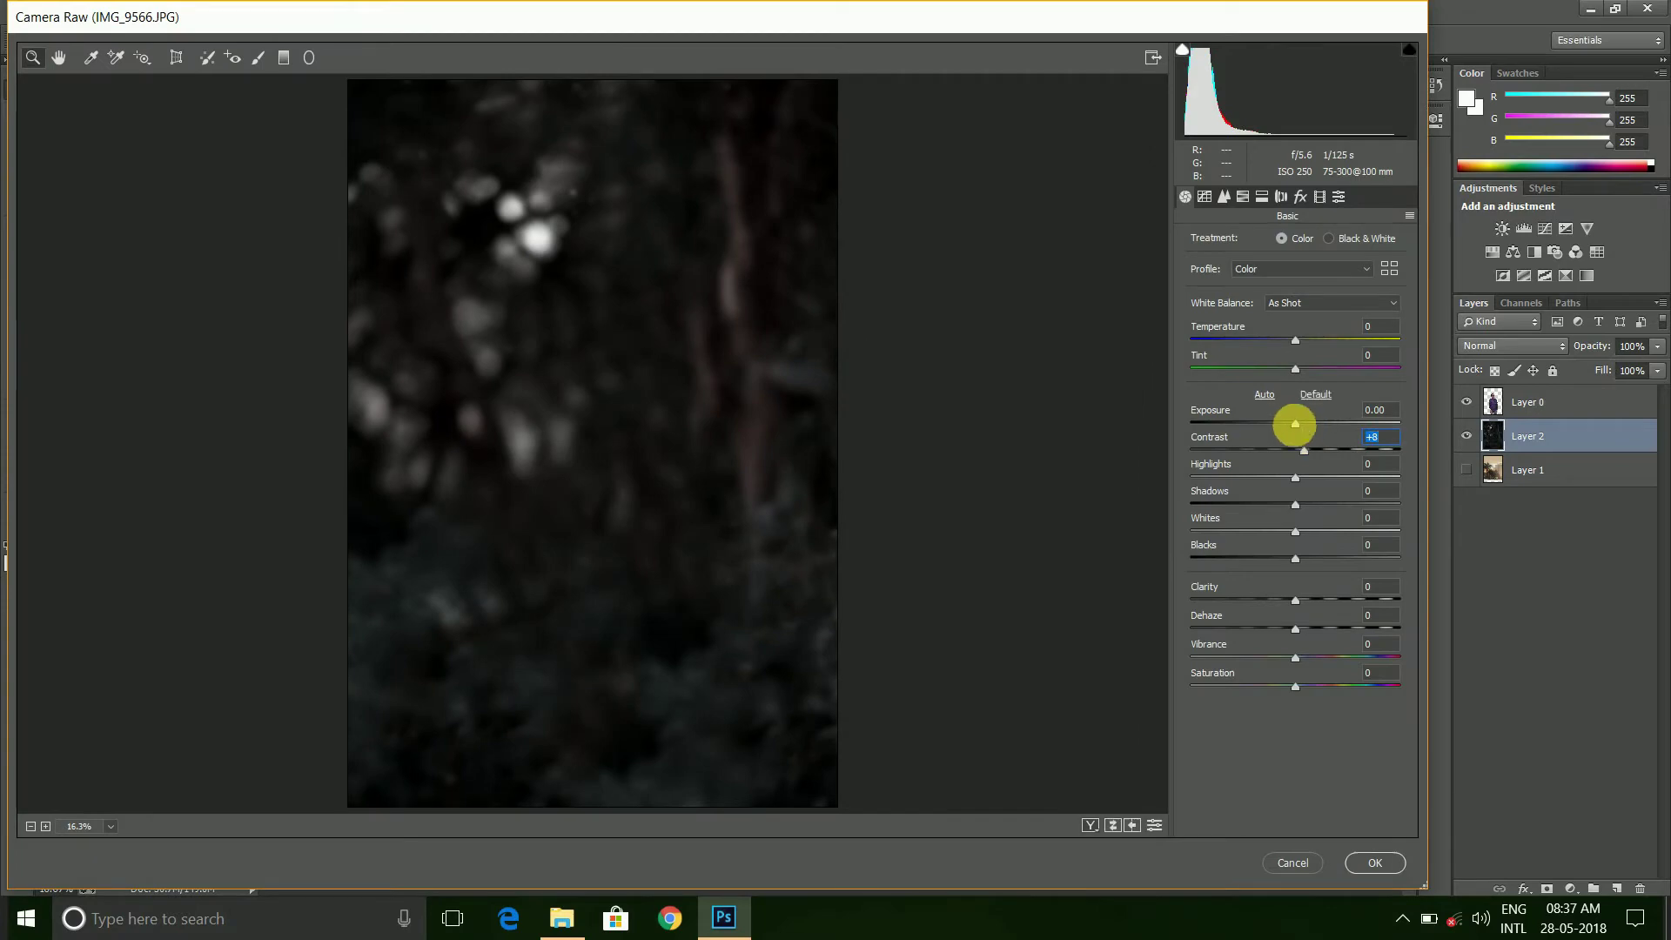
left_click_drag(1295, 424, 1321, 424)
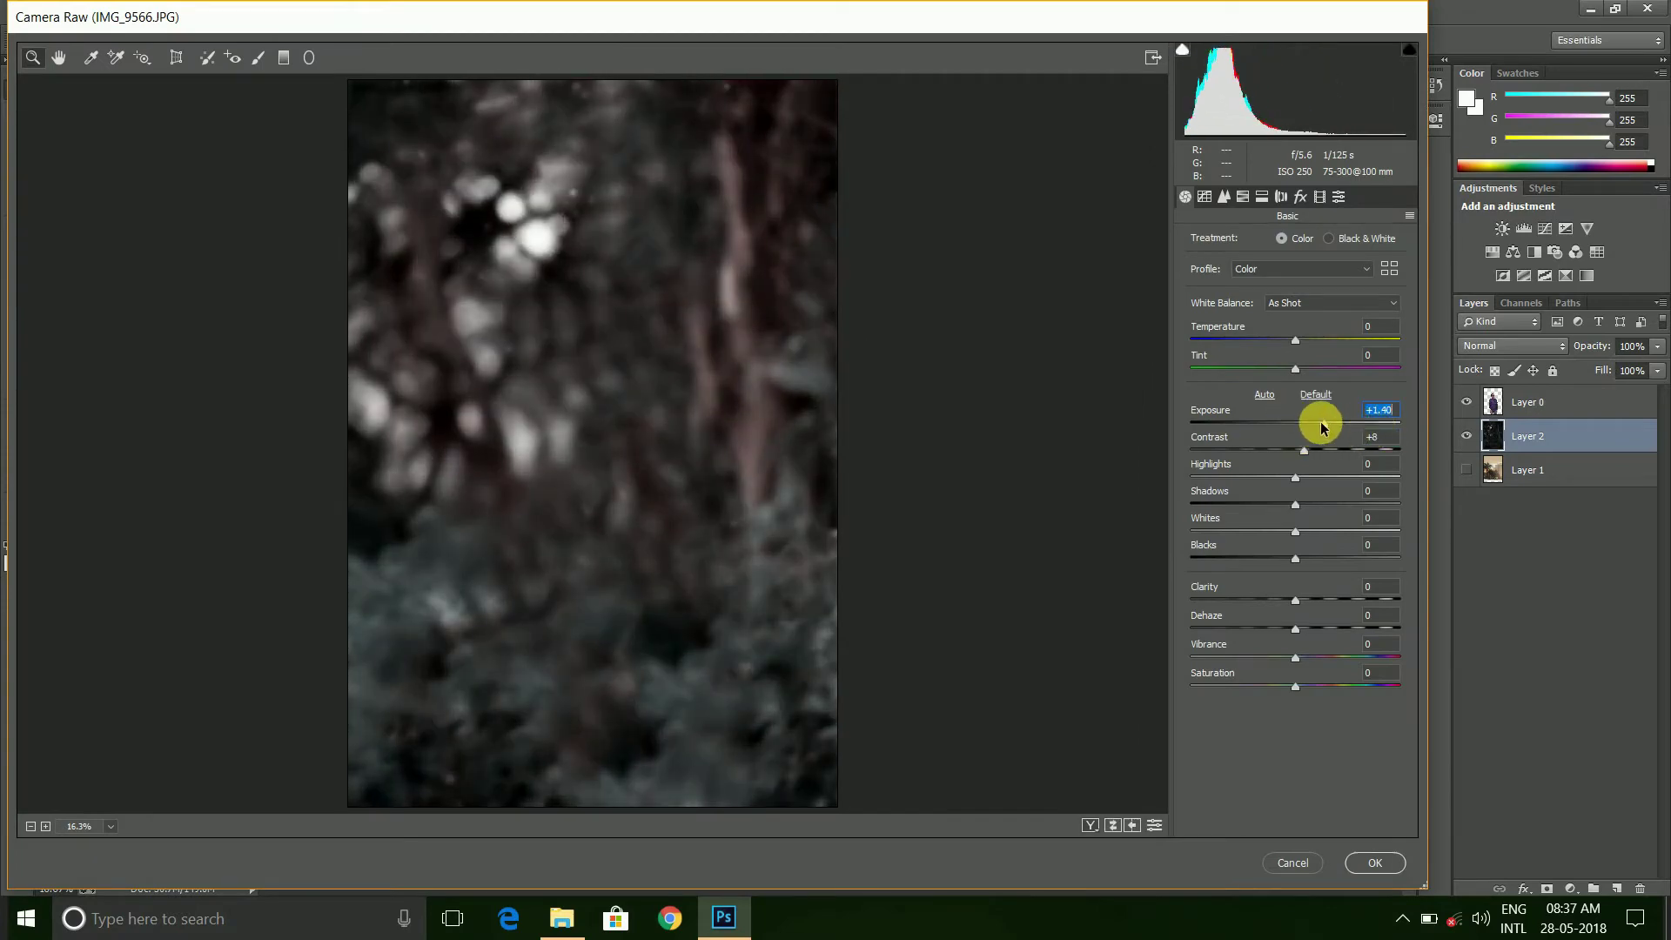
left_click_drag(1322, 424, 1328, 424)
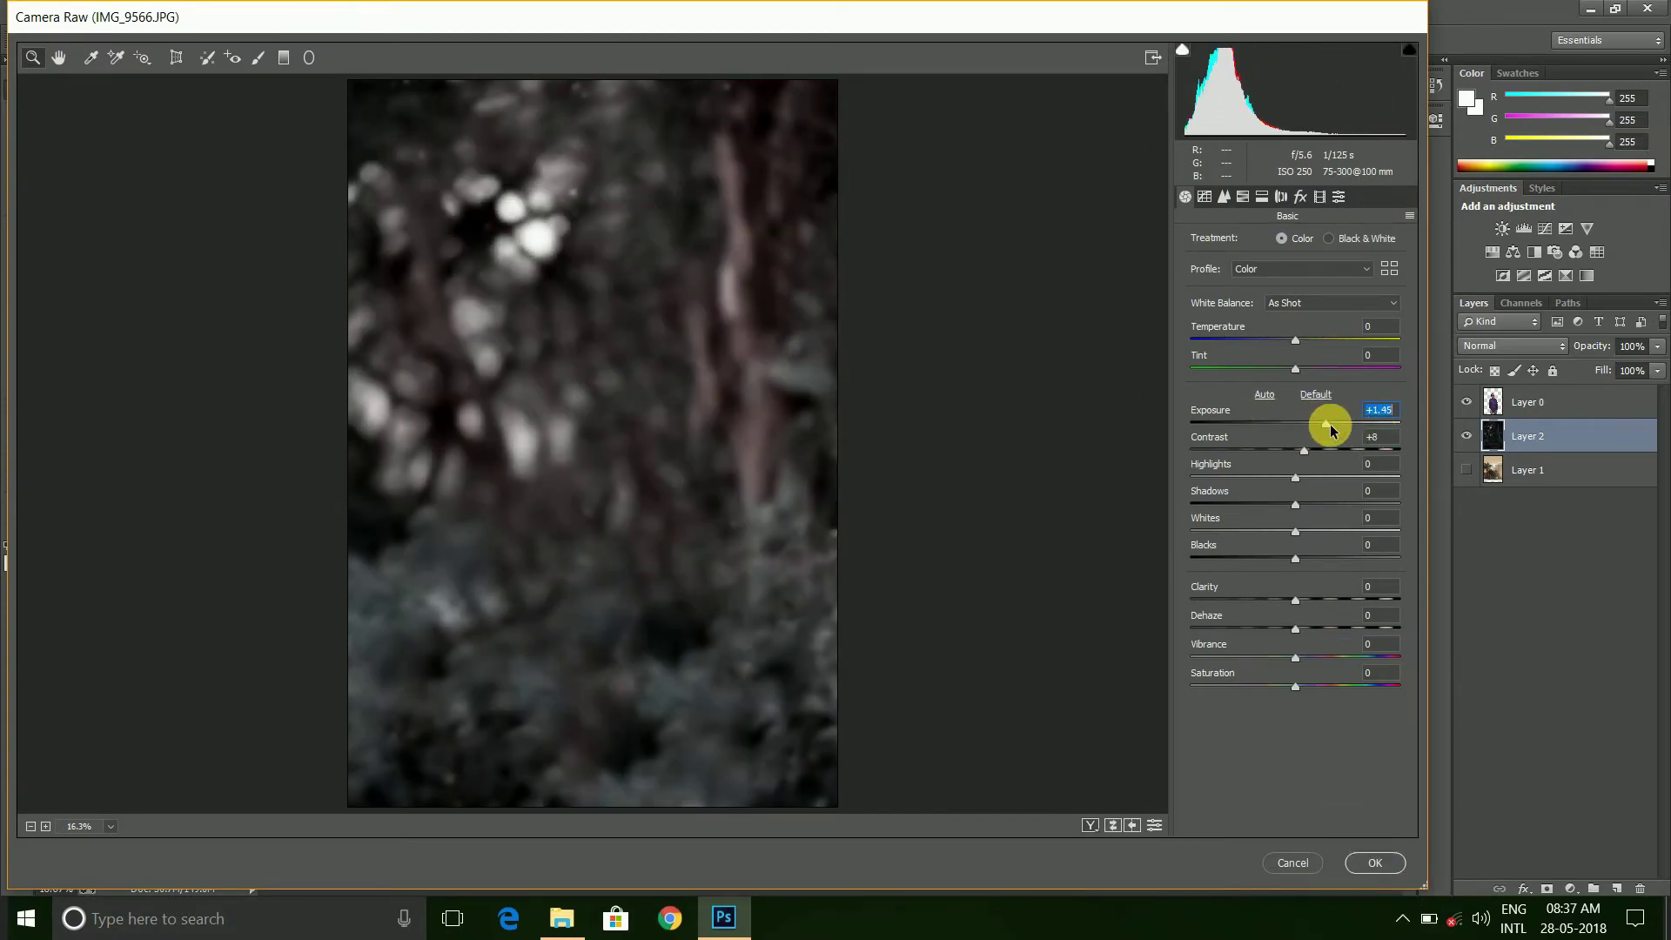
left_click(1378, 864)
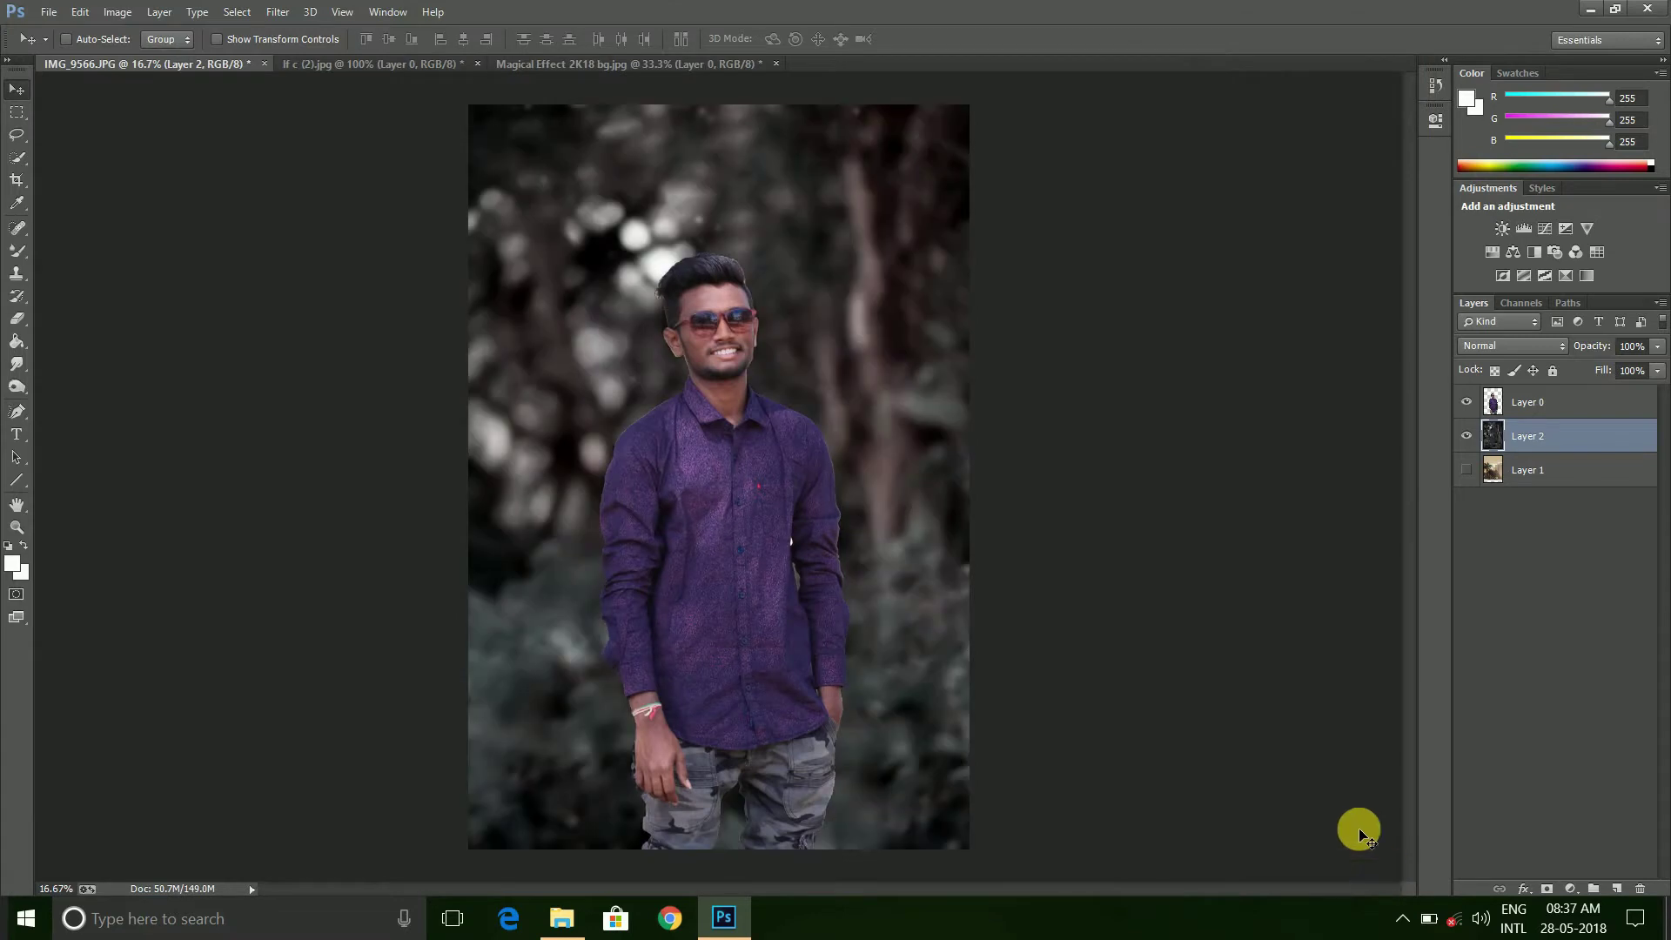
Move the man slightly lower, then smudge hair strands out from the top edge
key("alt+bracketright")
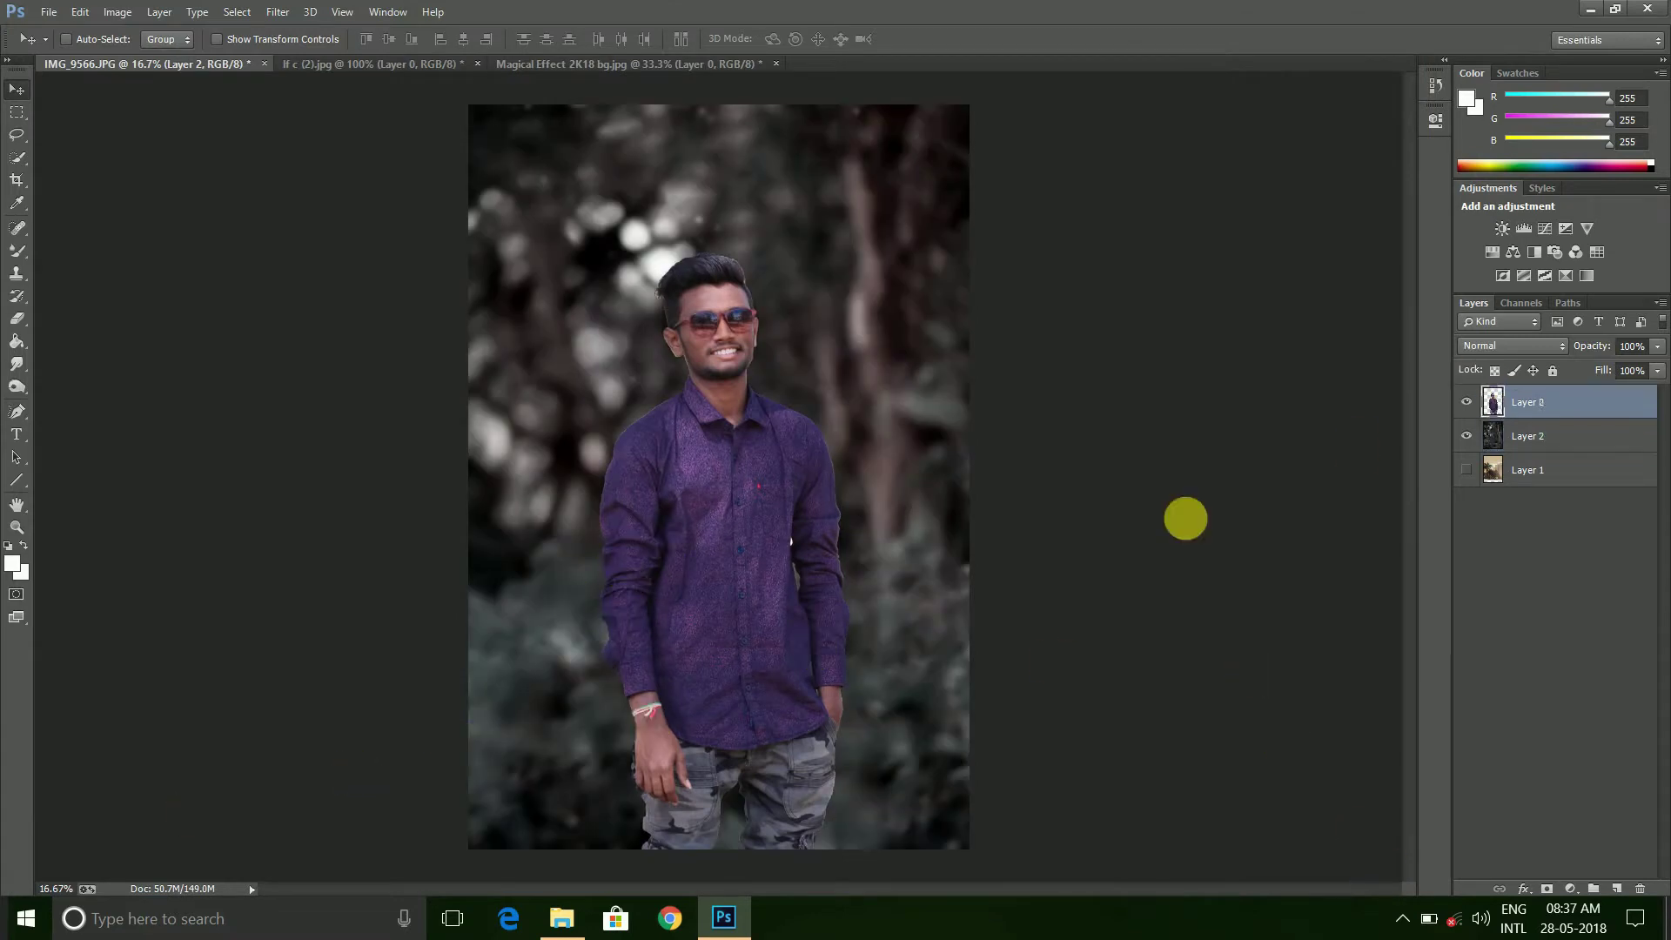
left_click_drag(694, 534, 692, 570)
left_click(17, 361)
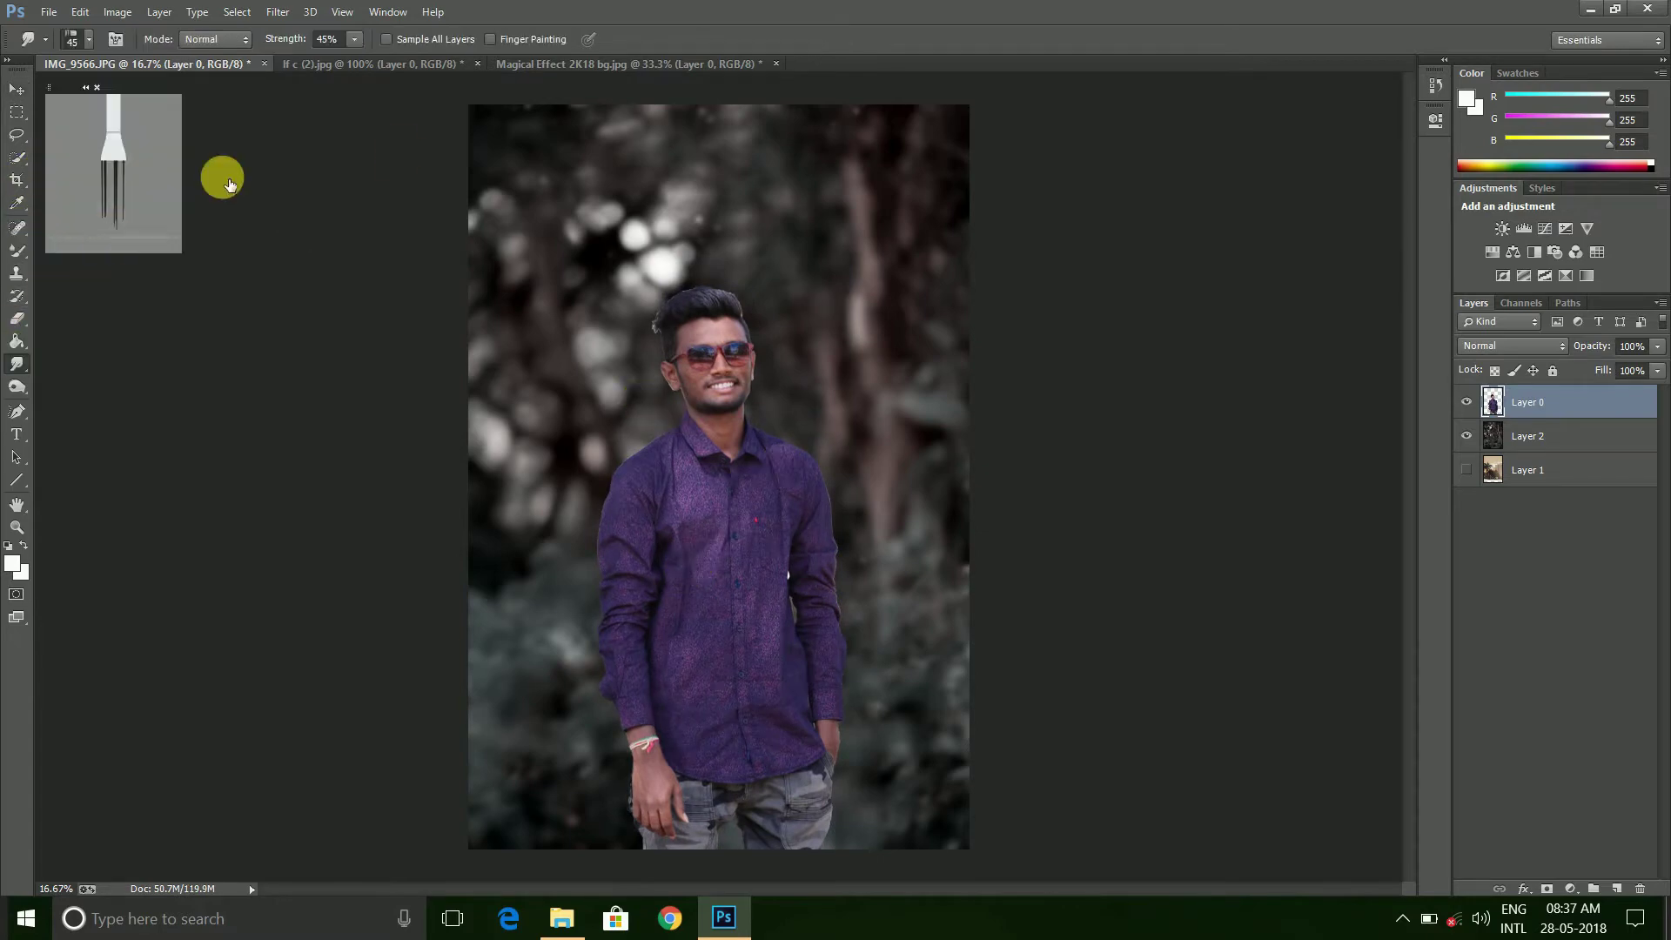
key("ctrl+plus")
key("ctrl+plus")
key("ctrl+plus")
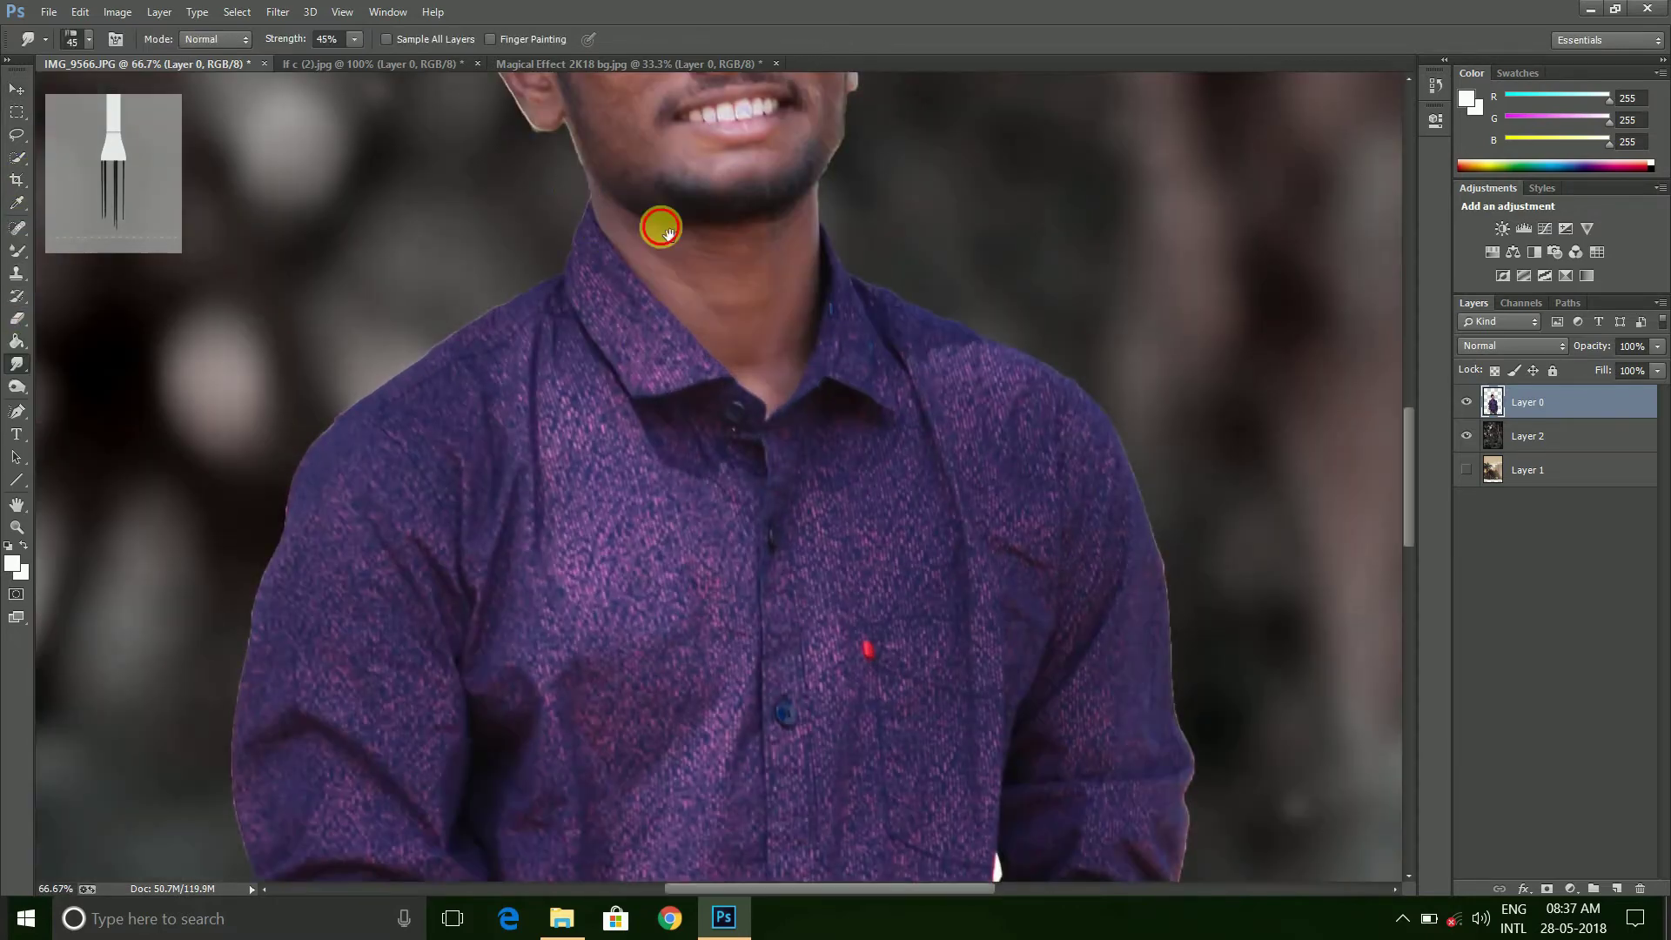
left_click_drag(664, 224, 633, 679)
key("ctrl+plus")
scroll(658, 374, "up", 3)
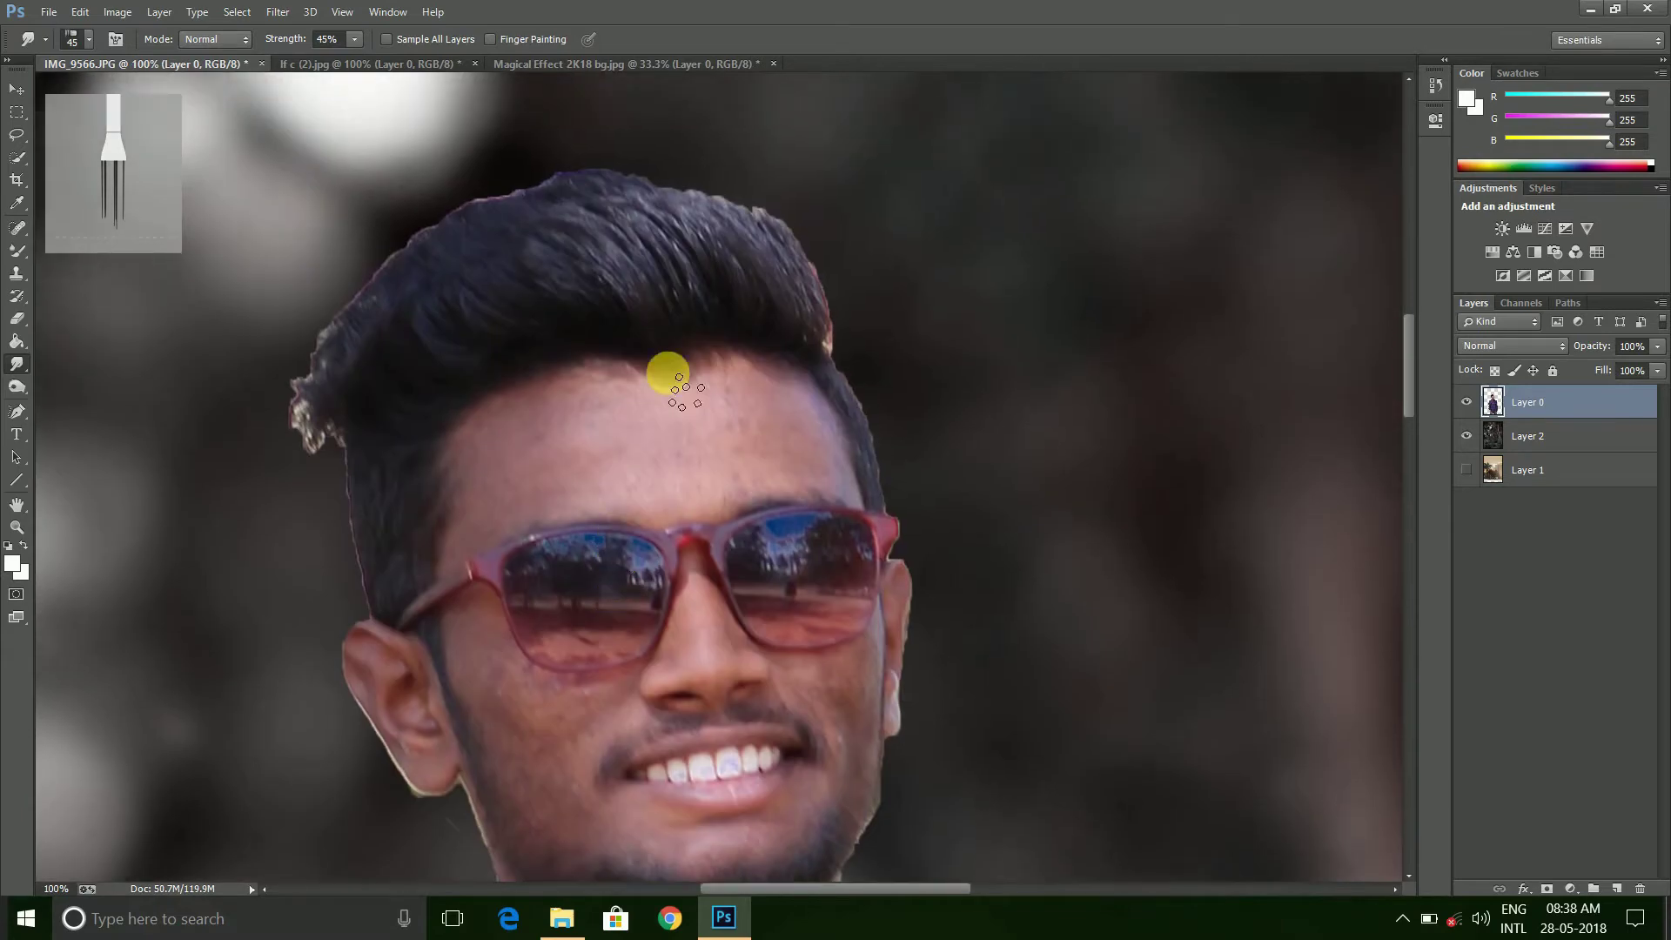
mouse_move(794, 248)
left_mouse_down()
mouse_move(802, 291)
mouse_move(773, 317)
mouse_move(708, 194)
mouse_move(790, 329)
mouse_move(790, 288)
mouse_move(604, 142)
mouse_move(589, 245)
mouse_move(653, 291)
mouse_move(690, 279)
mouse_move(578, 336)
mouse_move(558, 311)
mouse_move(574, 227)
mouse_move(507, 351)
mouse_move(507, 291)
mouse_move(317, 292)
mouse_move(359, 341)
mouse_move(328, 284)
mouse_move(421, 378)
mouse_move(272, 451)
mouse_move(287, 359)
mouse_move(452, 276)
mouse_move(527, 261)
mouse_move(462, 180)
mouse_move(437, 235)
mouse_move(761, 235)
mouse_move(710, 251)
mouse_move(806, 257)
mouse_move(720, 117)
mouse_move(728, 257)
mouse_move(624, 140)
left_mouse_up()
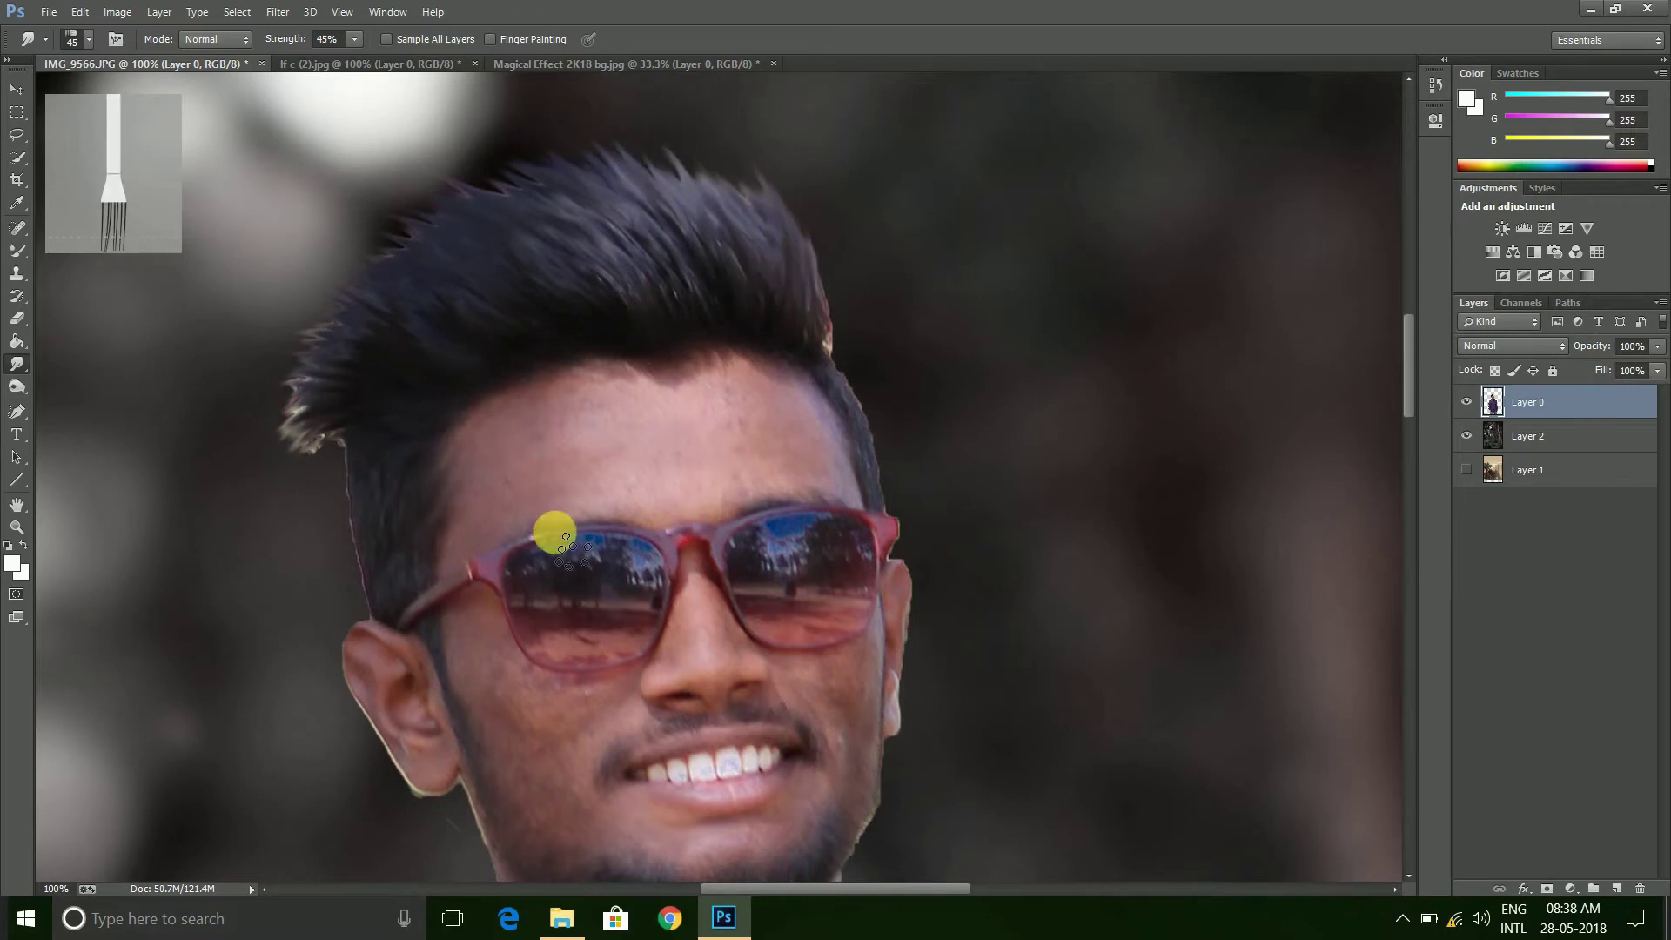
Smudge strands along the left hair edge down toward the glasses
left_click_drag(354, 391, 347, 429)
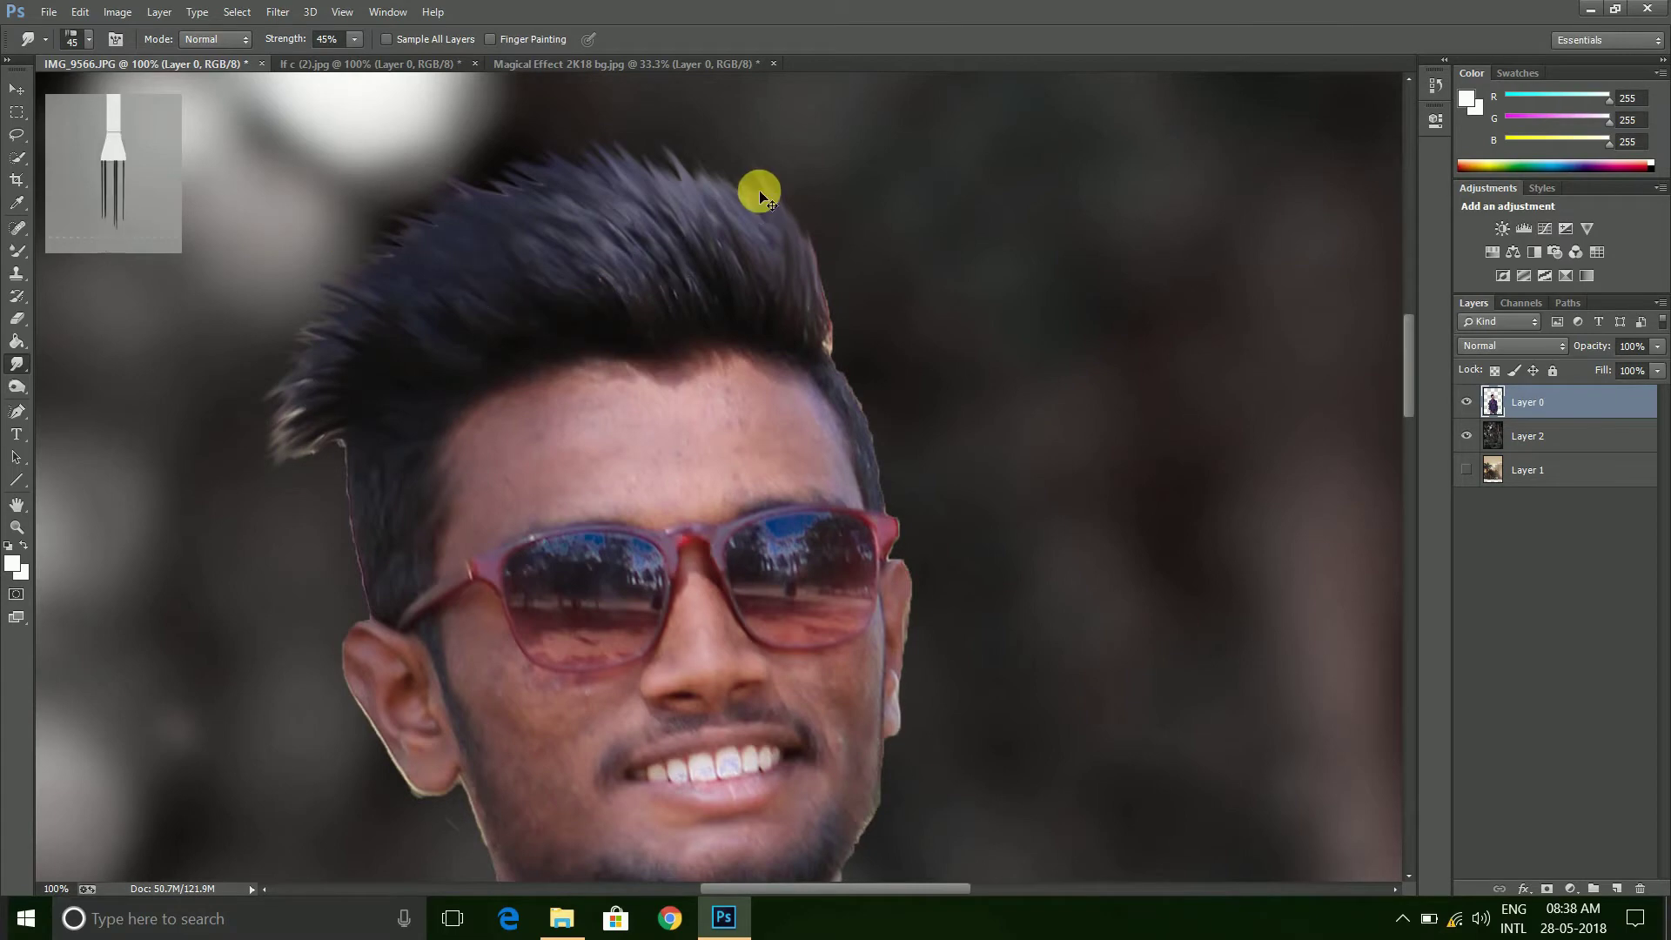
key("ctrl+minus")
key("ctrl+minus")
key("ctrl+minus")
key("ctrl+minus")
key("ctrl+minus")
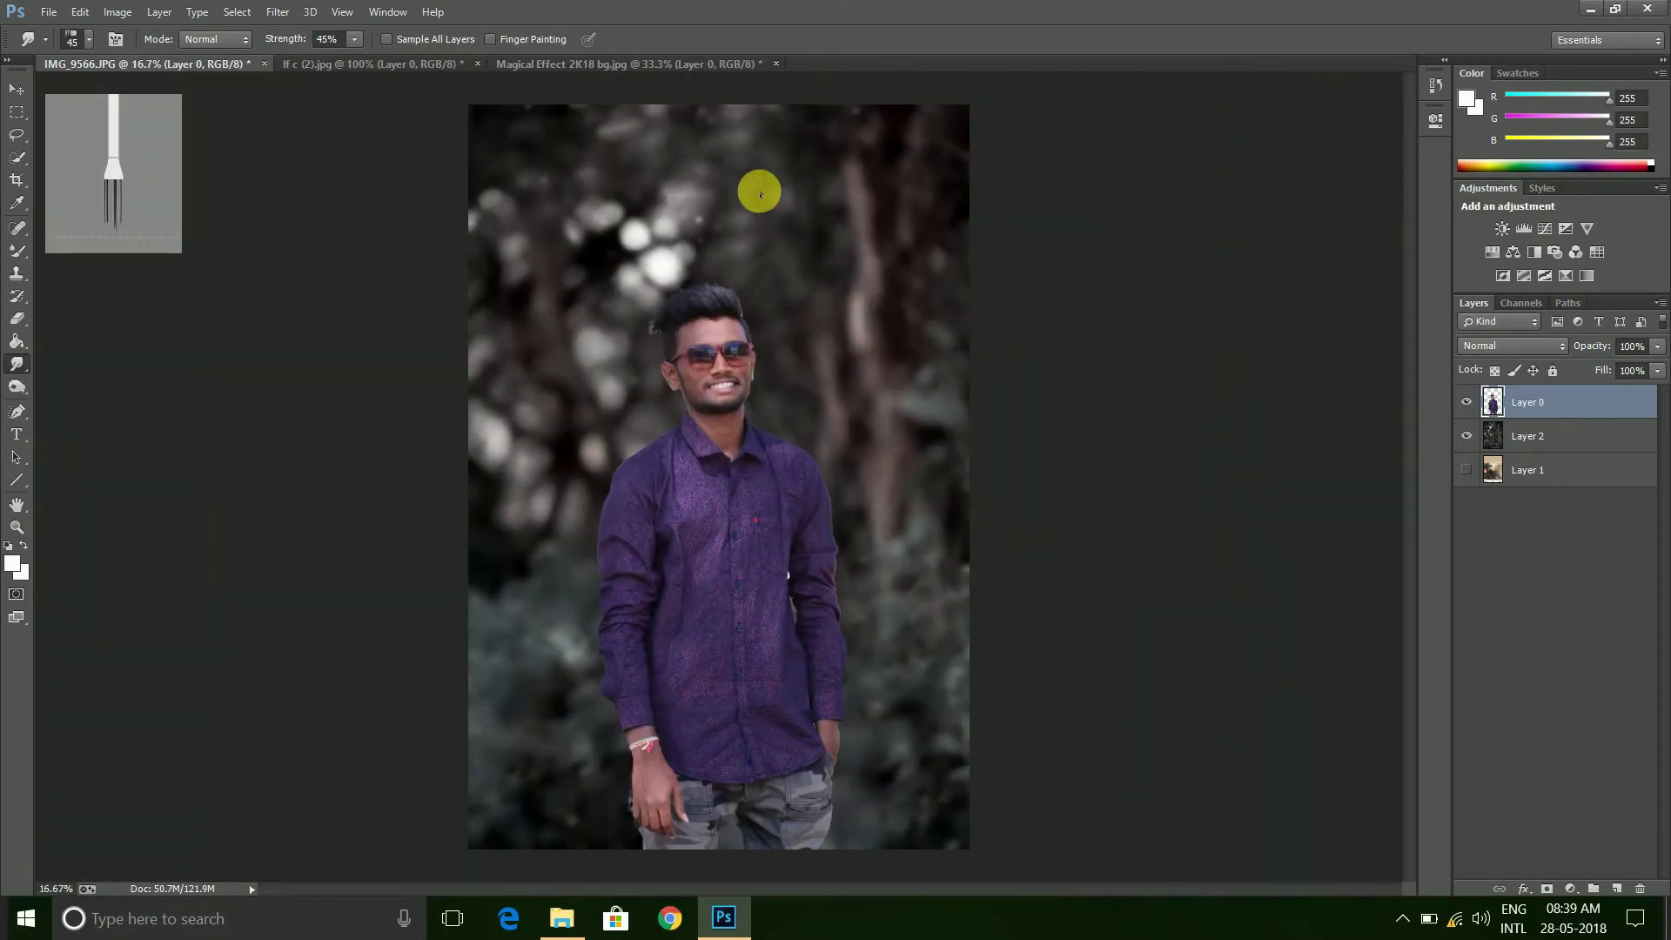
key("ctrl+plus")
key("ctrl+plus")
key("ctrl+plus")
left_click_drag(757, 186, 757, 746)
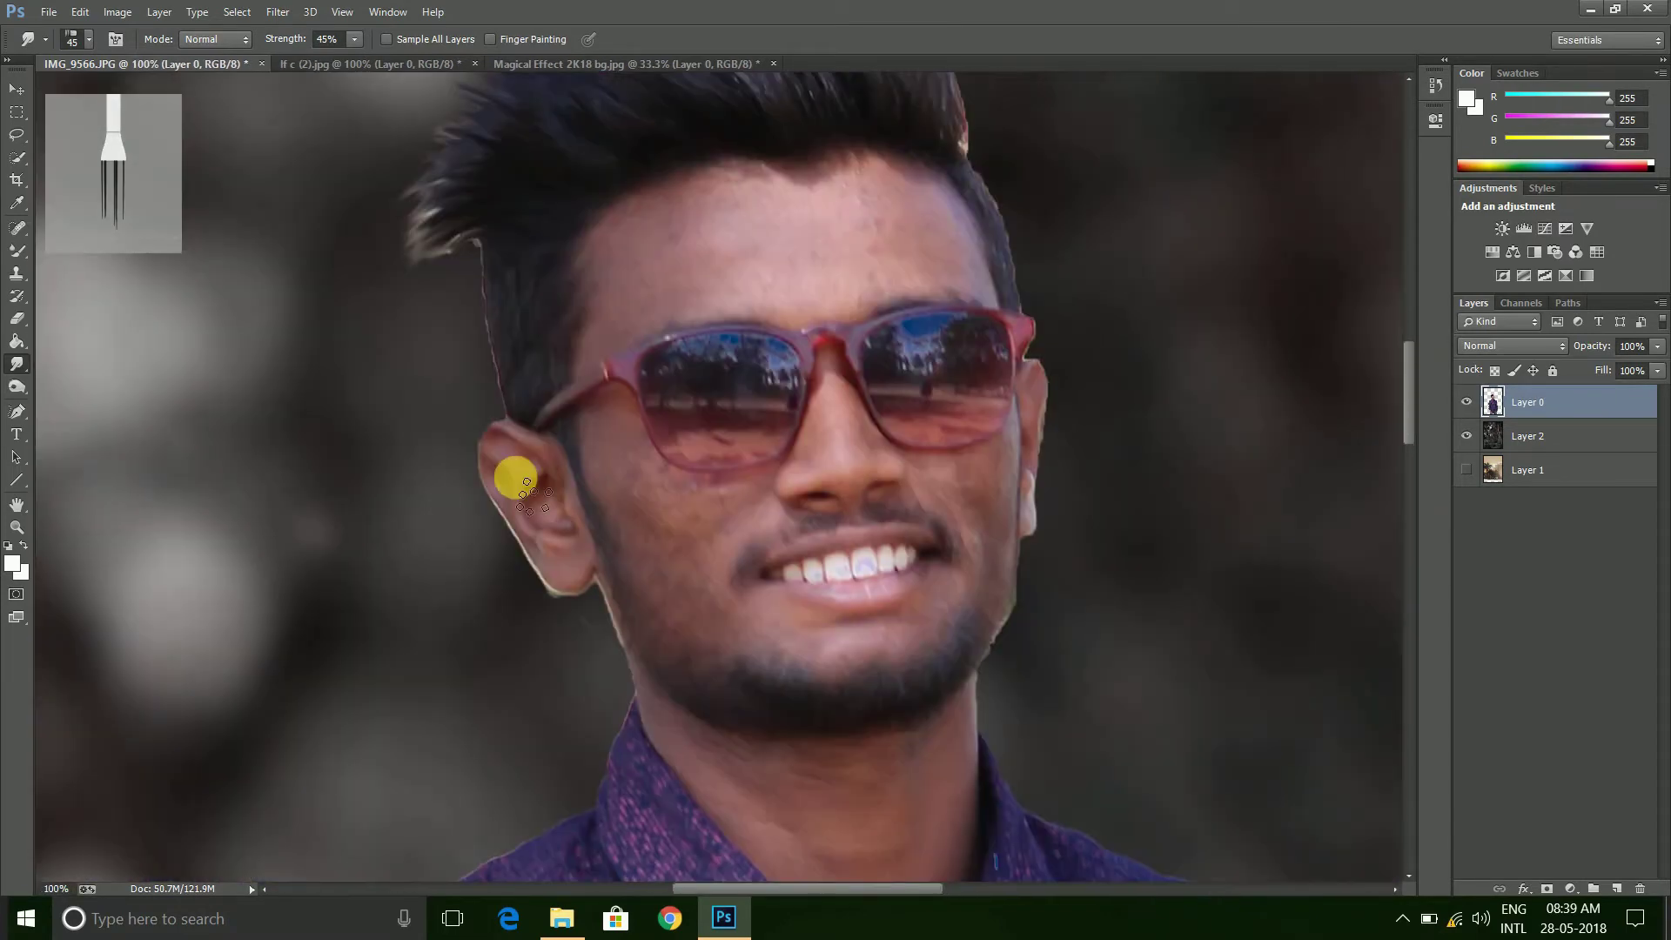
left_click(77, 40)
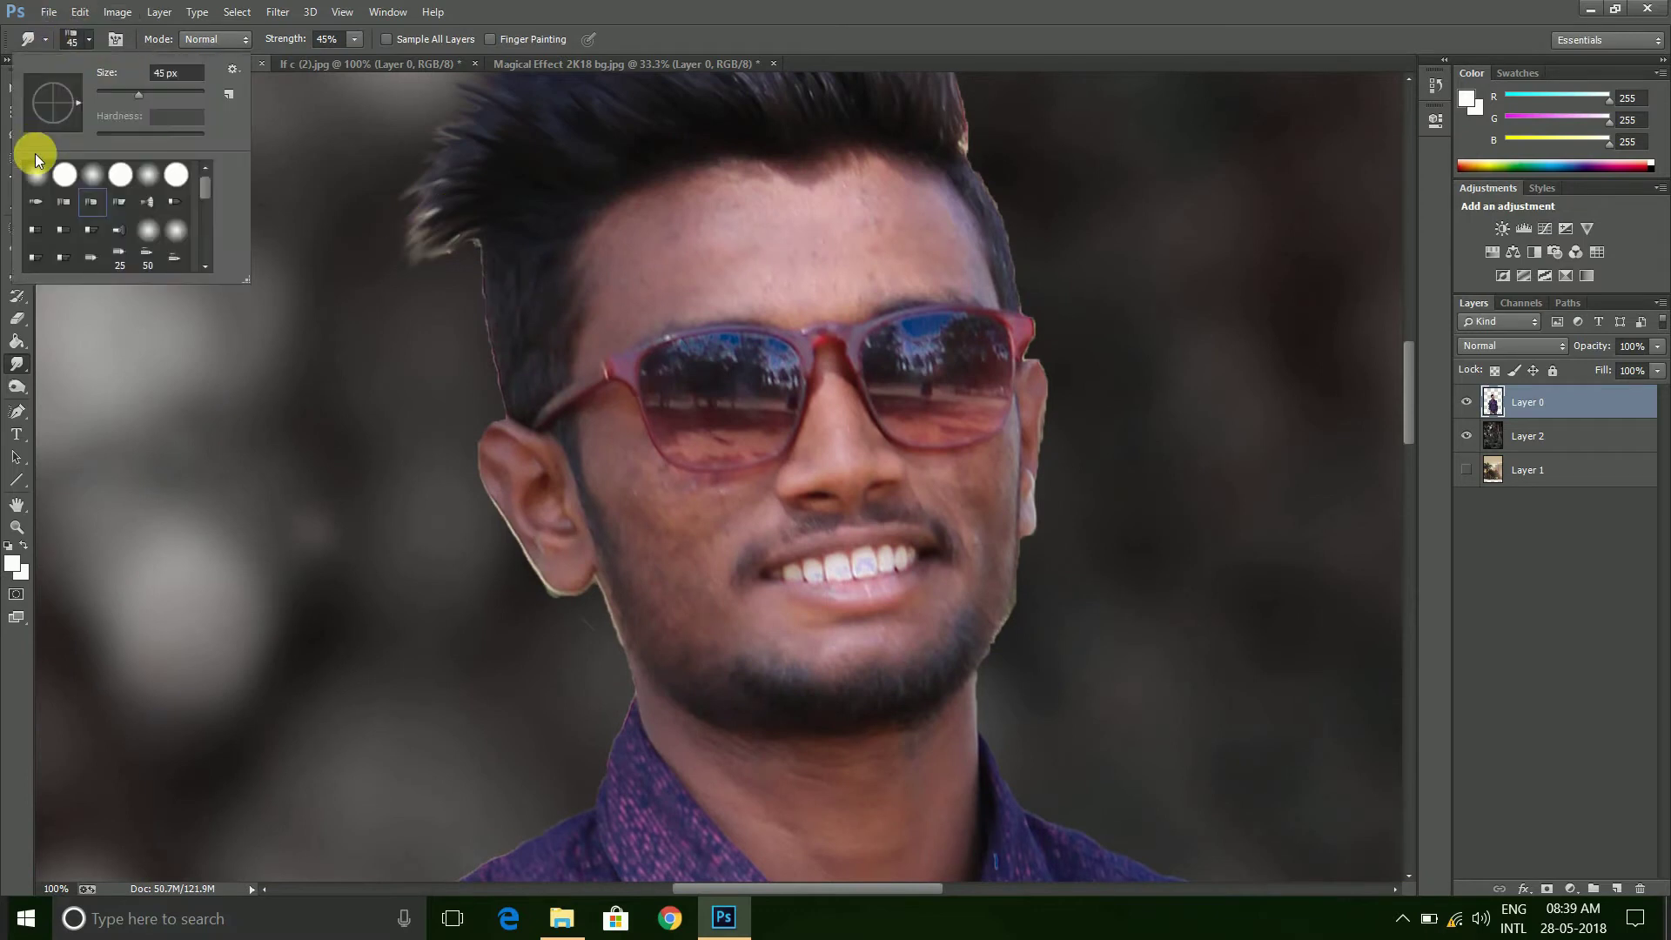
left_click(560, 328)
left_click_drag(520, 280, 560, 359)
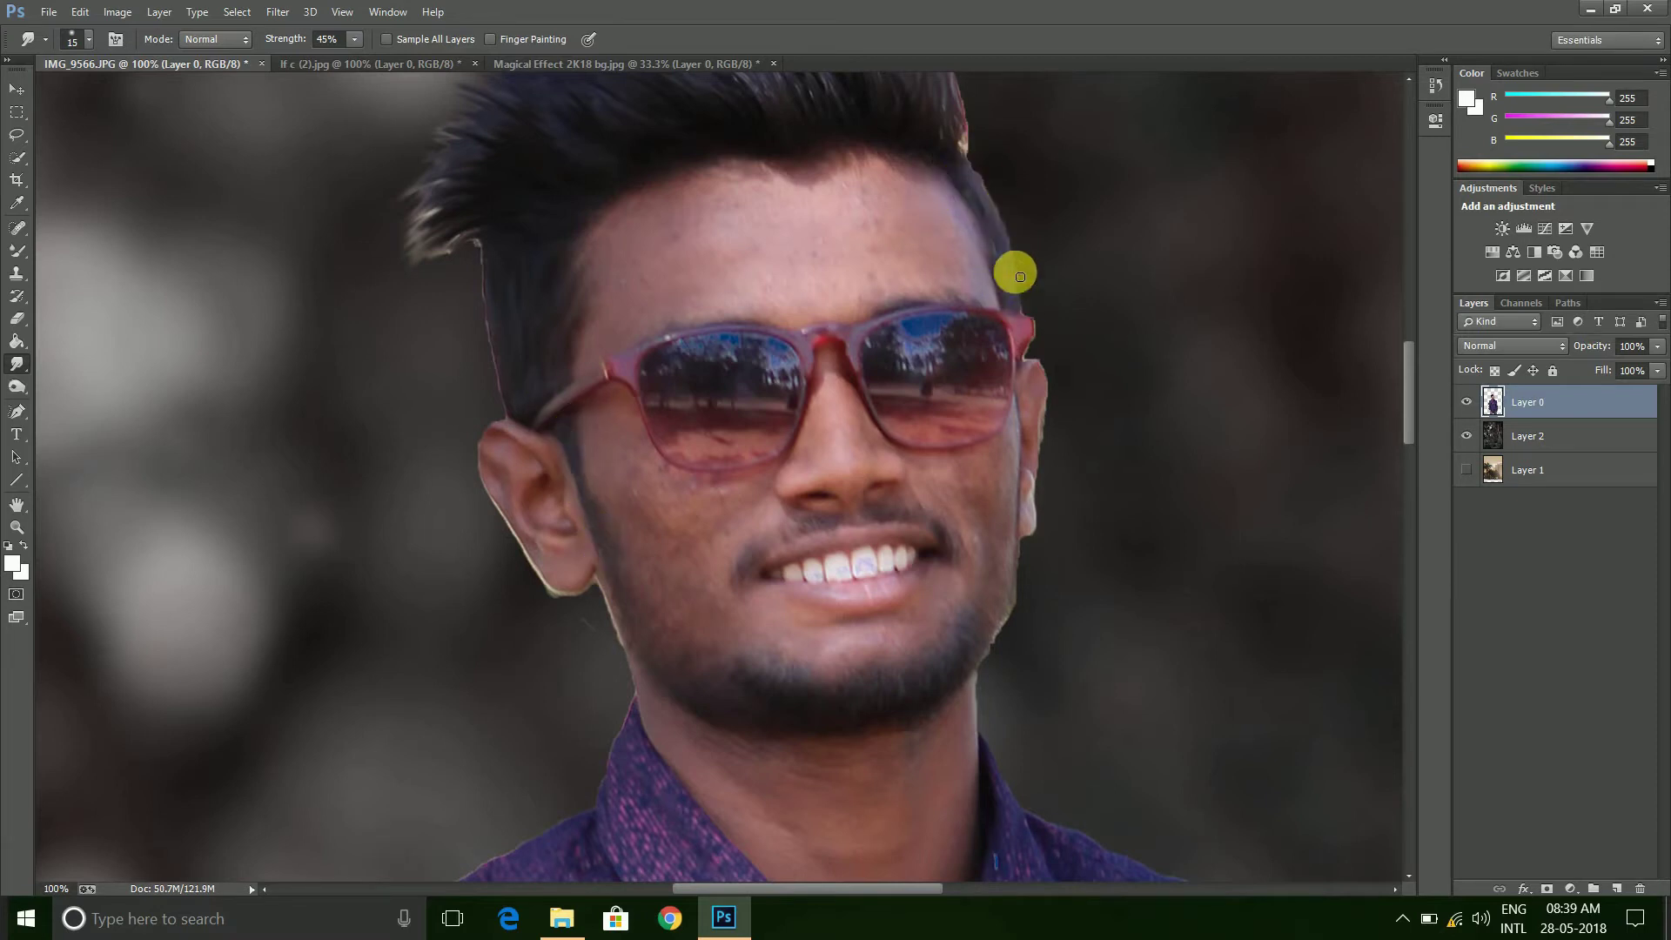
Add a layer mask to the man's layer and set up a black brush
left_click(1547, 888)
right_click(13, 261)
left_click(87, 247)
left_click(21, 547)
Paint away the light fringe along the left hair edge, jaw and behind the ear
left_click_drag(646, 508, 697, 523)
key("ctrl+z")
left_click_drag(500, 453, 571, 575)
key("bracketleft")
key("bracketleft")
key("bracketleft")
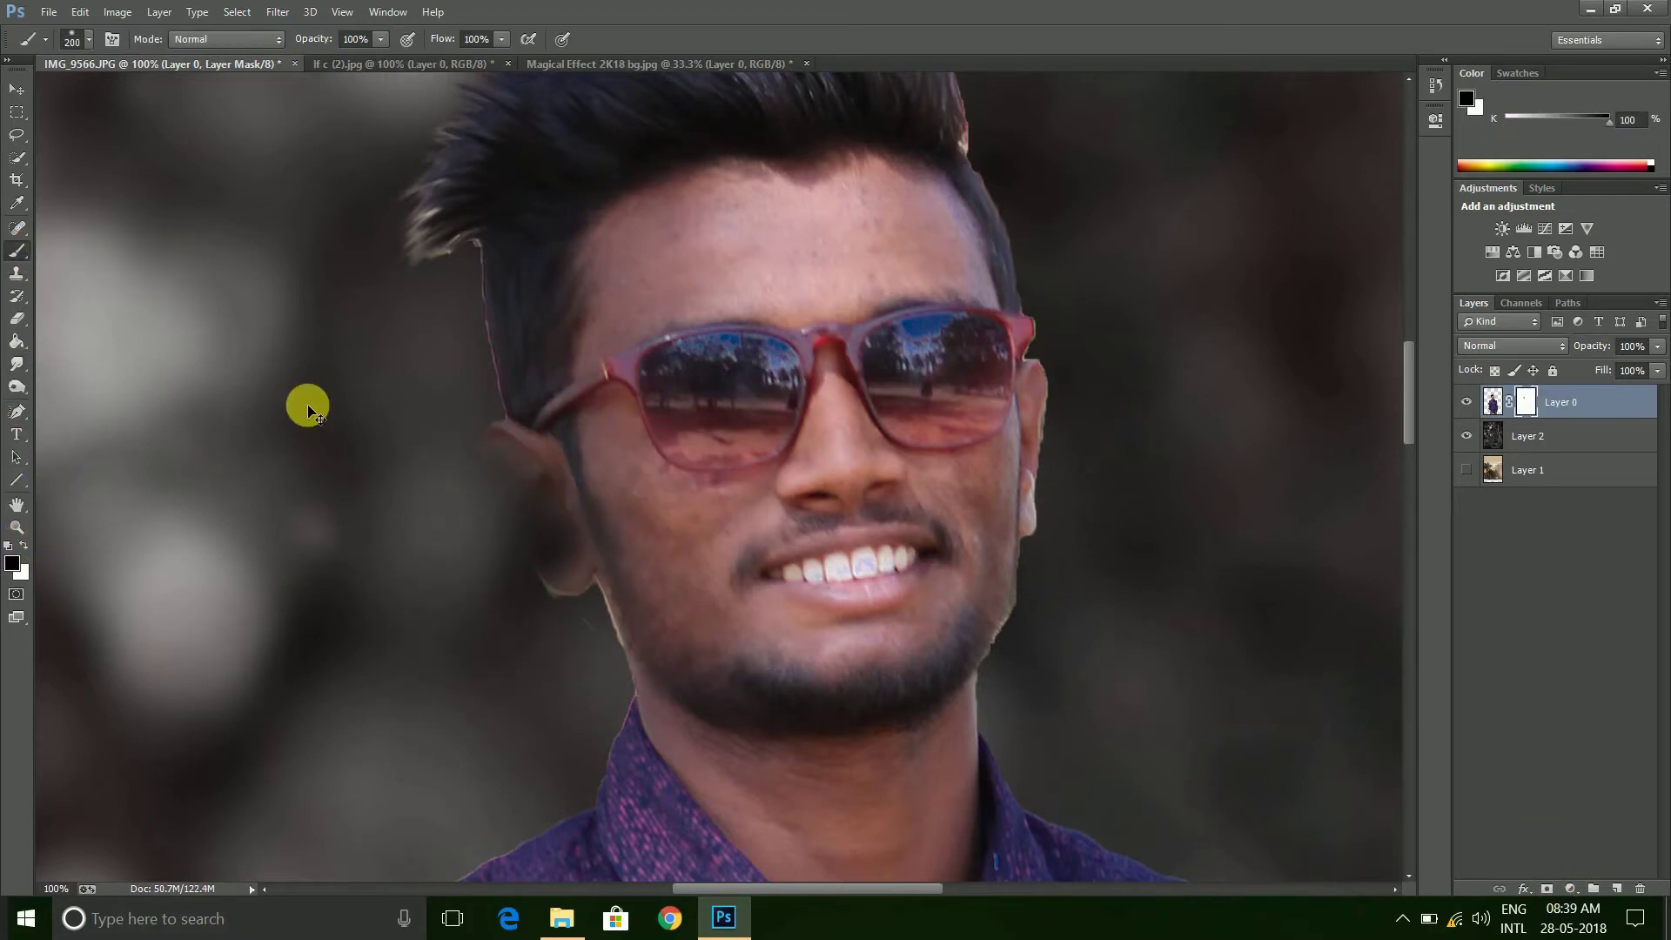
key("ctrl+z")
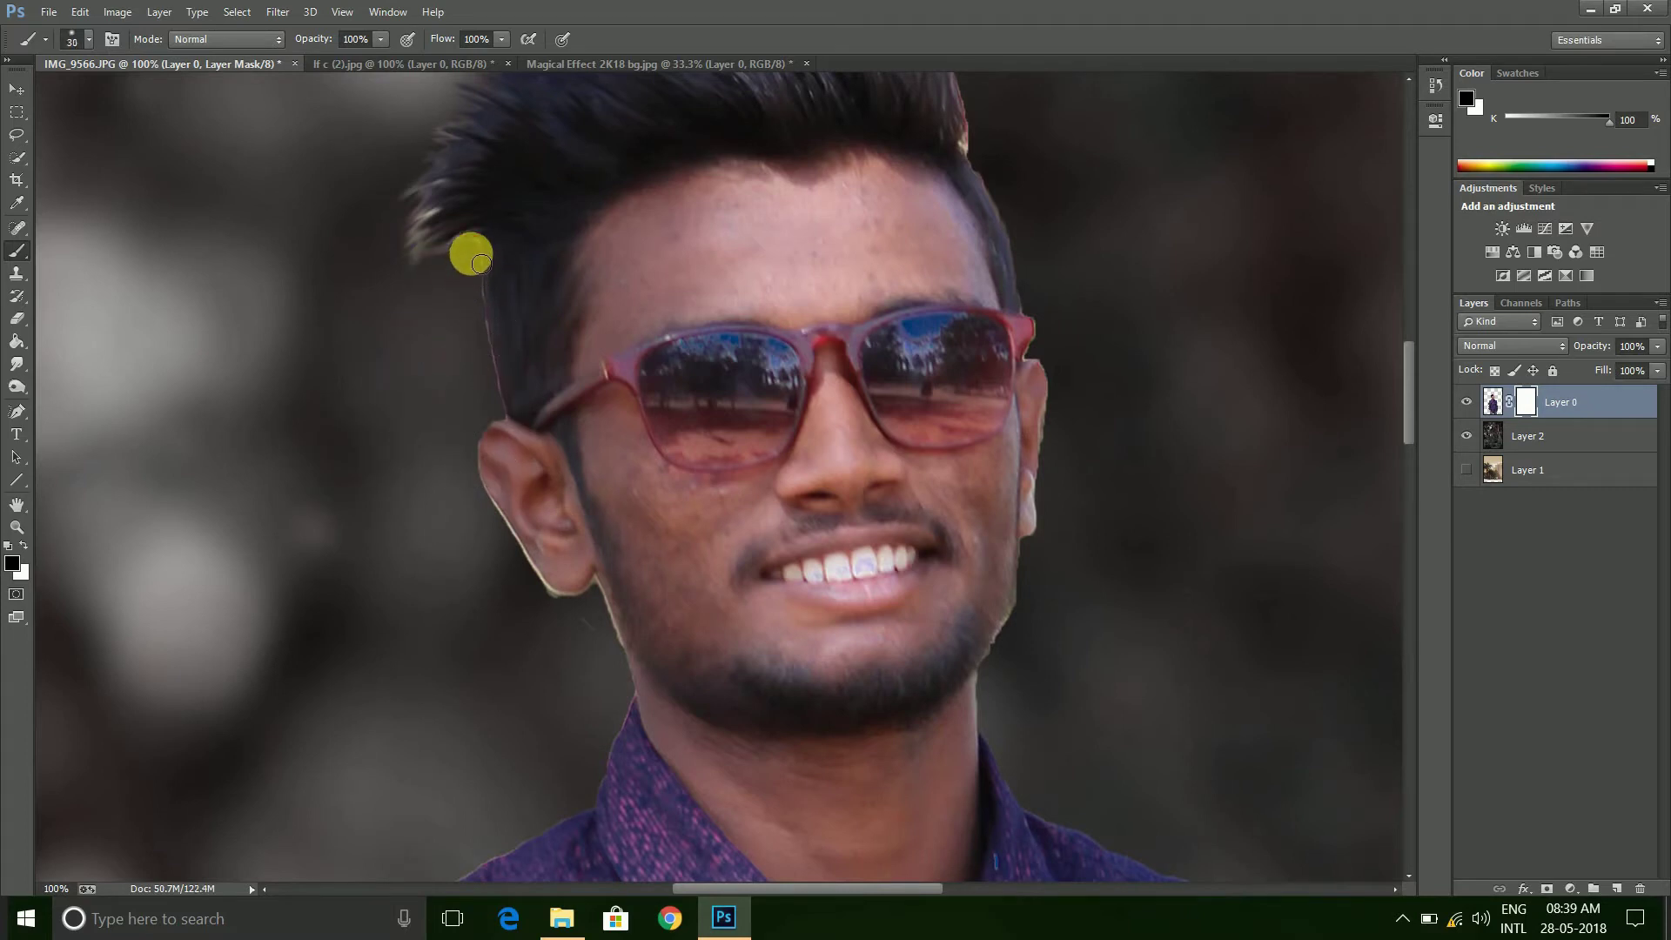
left_click_drag(481, 287, 495, 372)
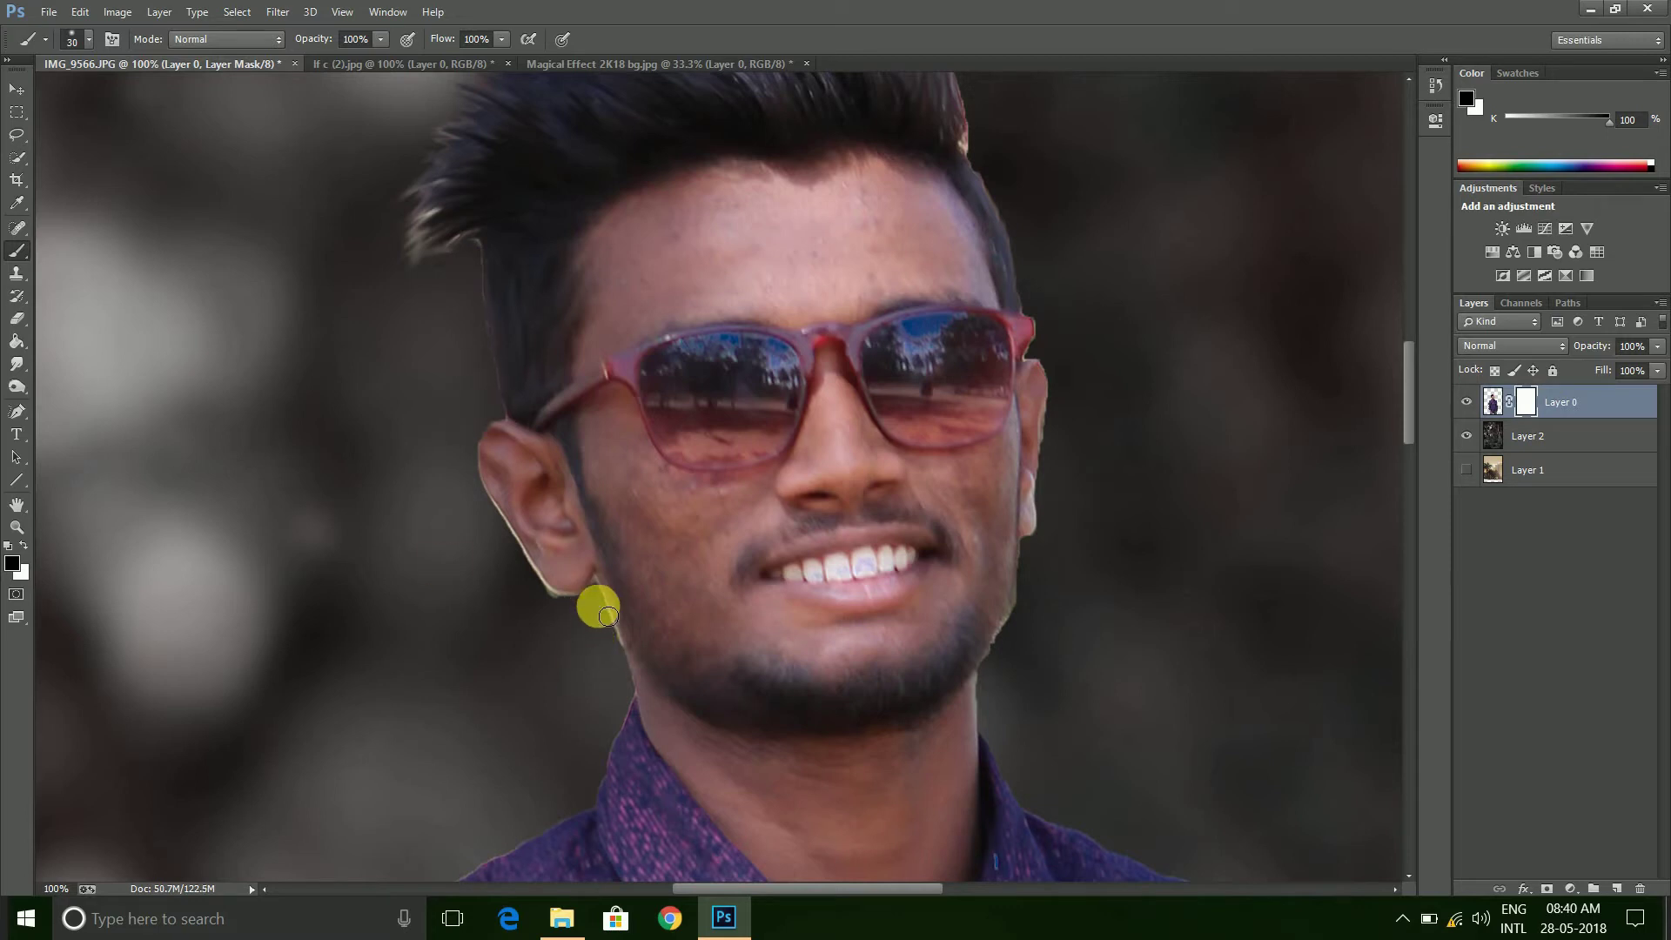
left_click_drag(607, 663, 589, 623)
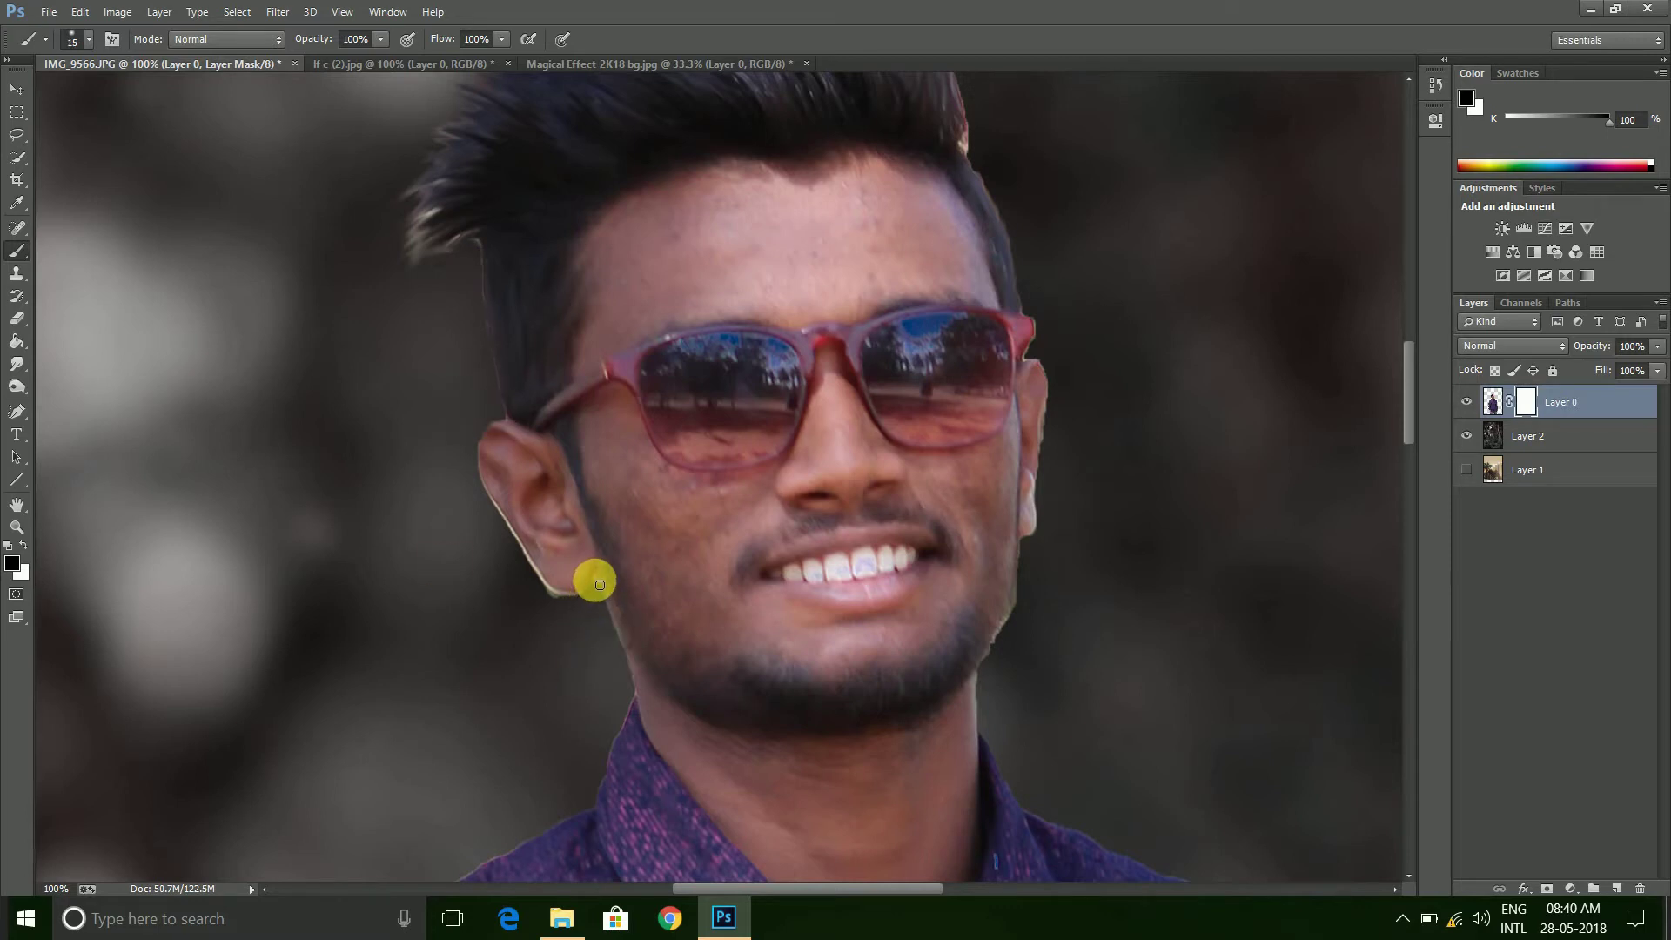
left_click_drag(573, 604, 483, 505)
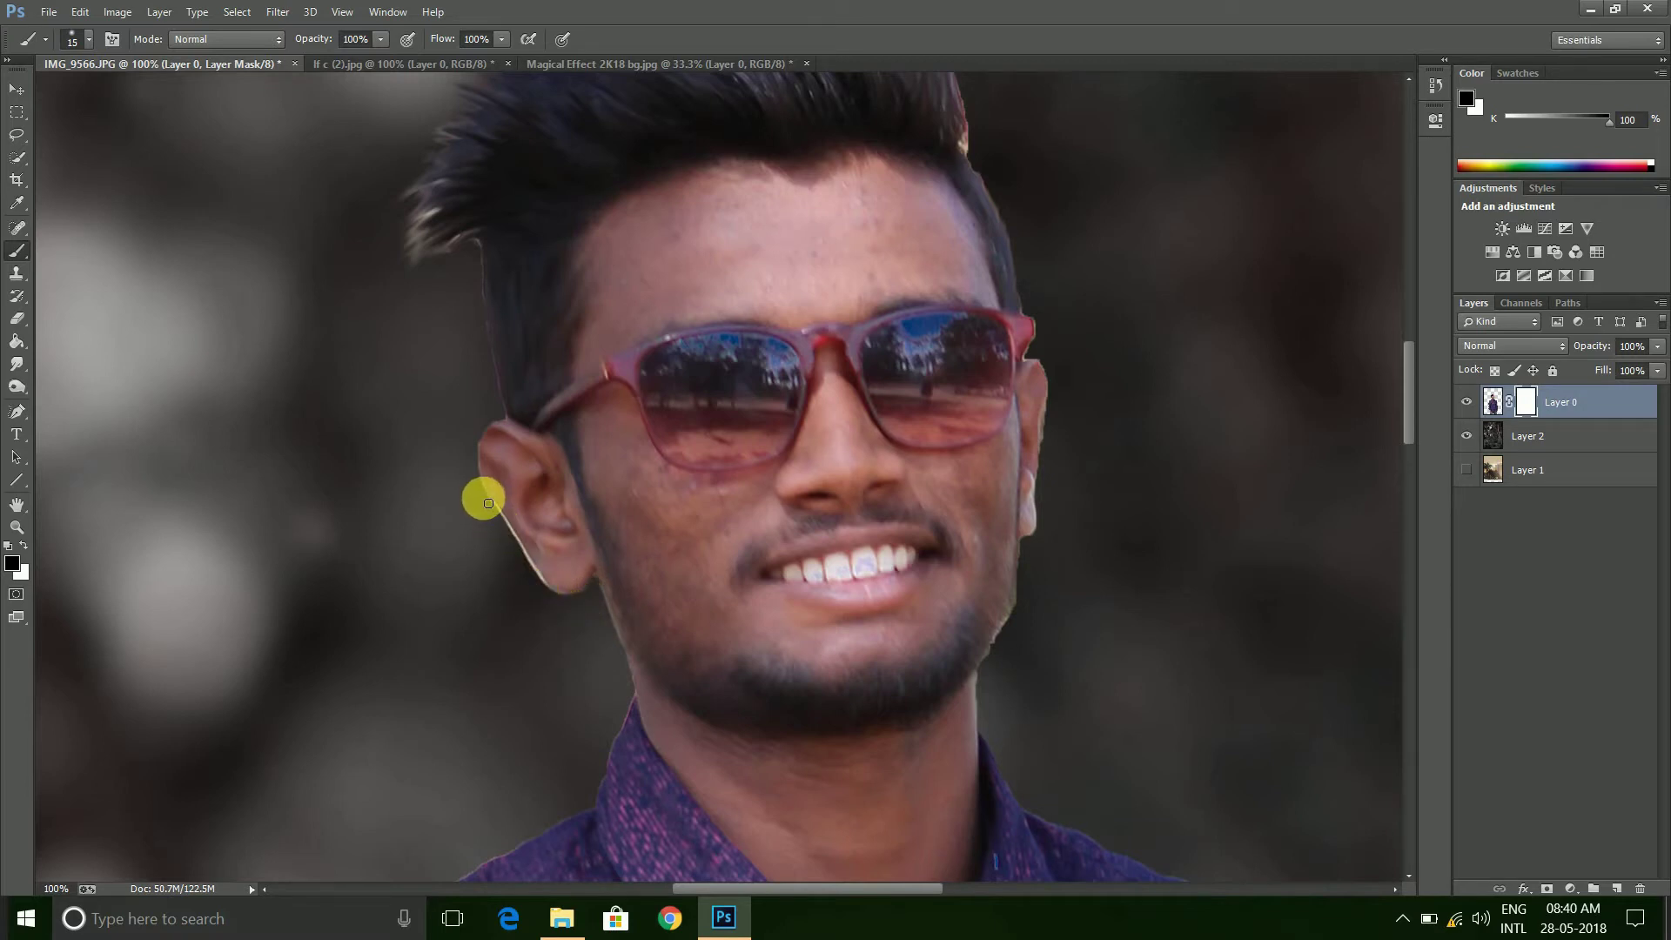
mouse_move(514, 540)
left_mouse_down()
mouse_move(555, 599)
mouse_move(488, 635)
mouse_move(491, 507)
mouse_move(540, 578)
mouse_move(466, 451)
left_mouse_up()
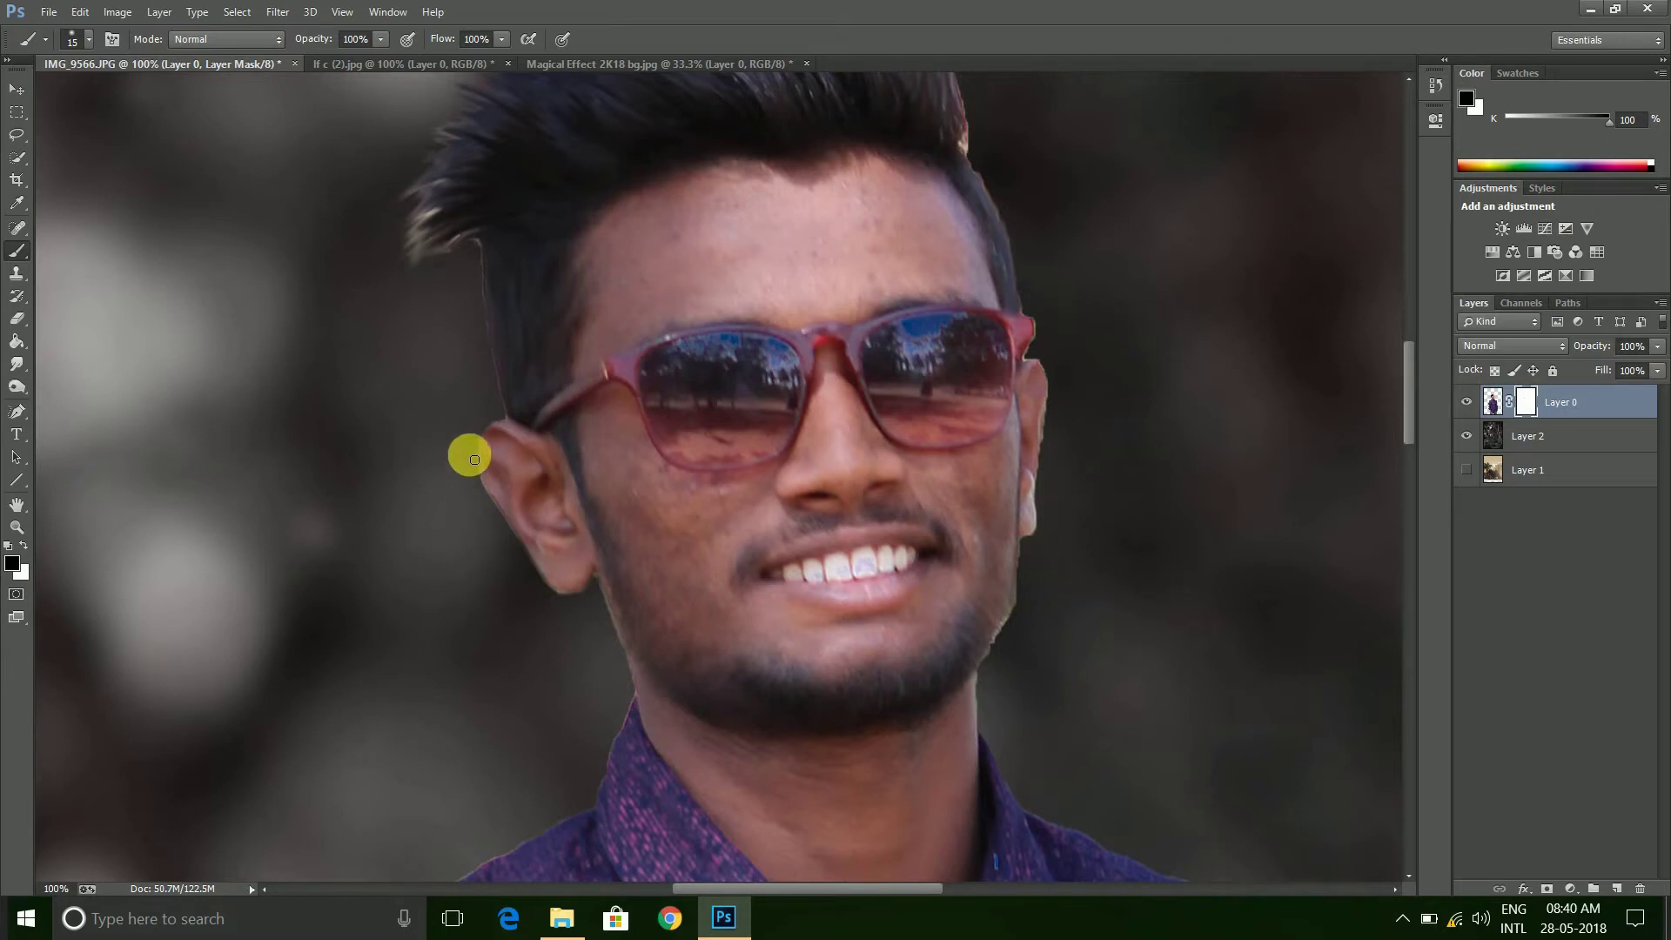
Mask the hair's right edge, the right cheek and jaw, and the shoulder edge
left_click_drag(828, 402, 784, 578)
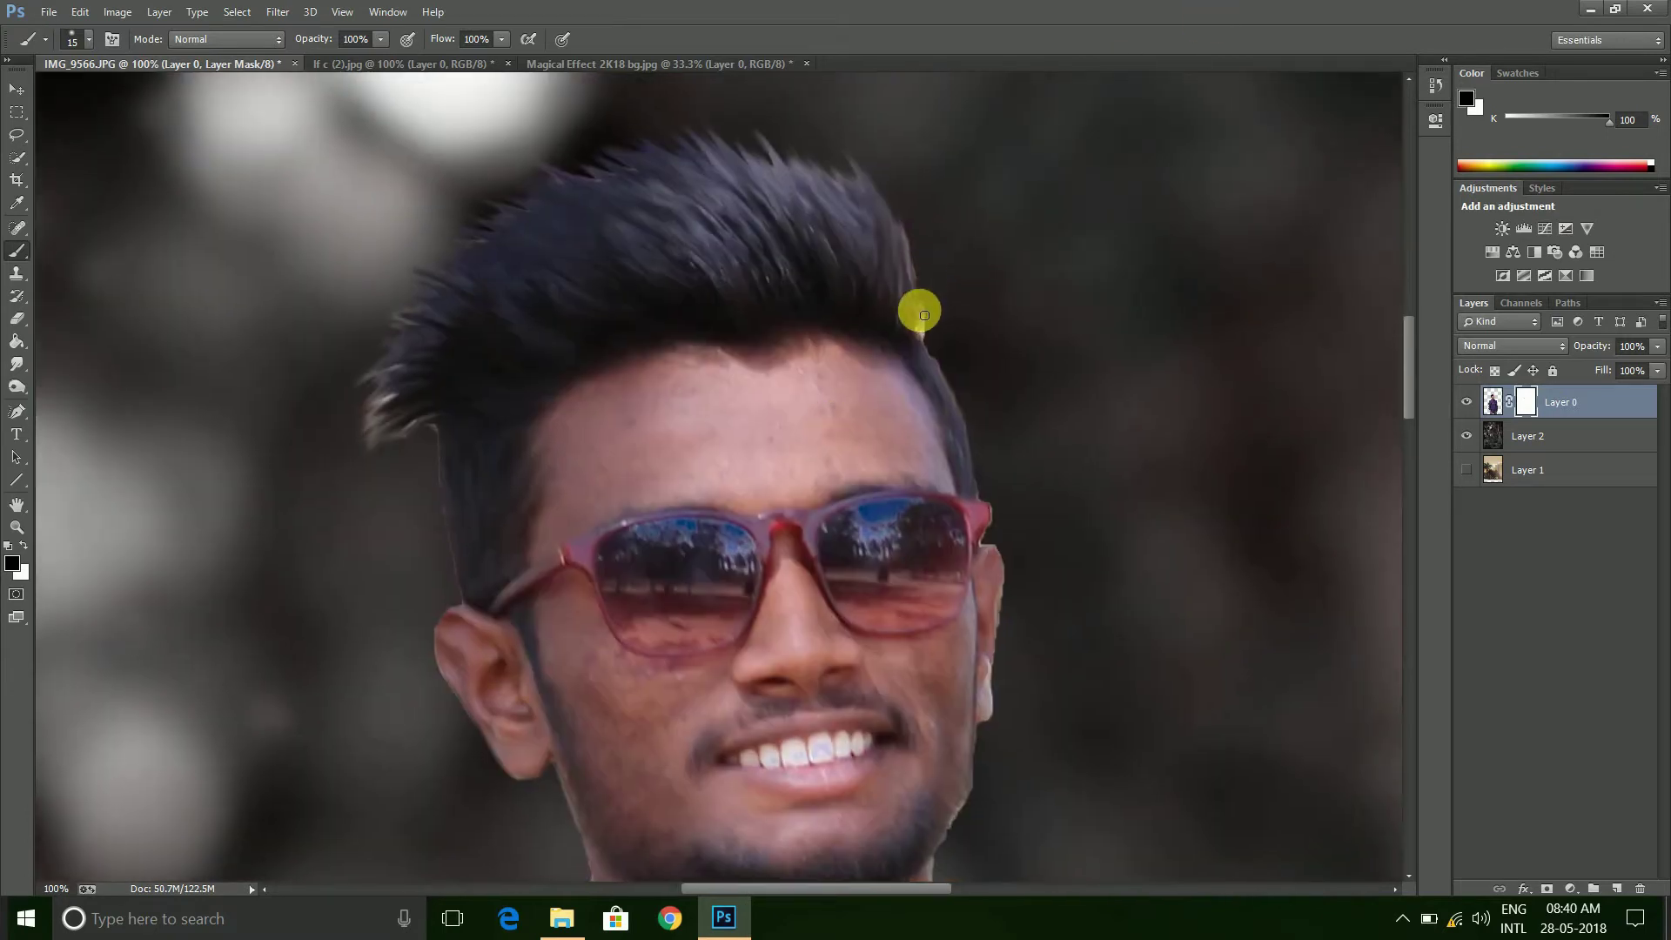
mouse_move(927, 331)
left_mouse_down()
mouse_move(948, 325)
mouse_move(929, 336)
mouse_move(978, 380)
mouse_move(963, 421)
mouse_move(988, 482)
left_mouse_up()
scroll(783, 540, "down", 5)
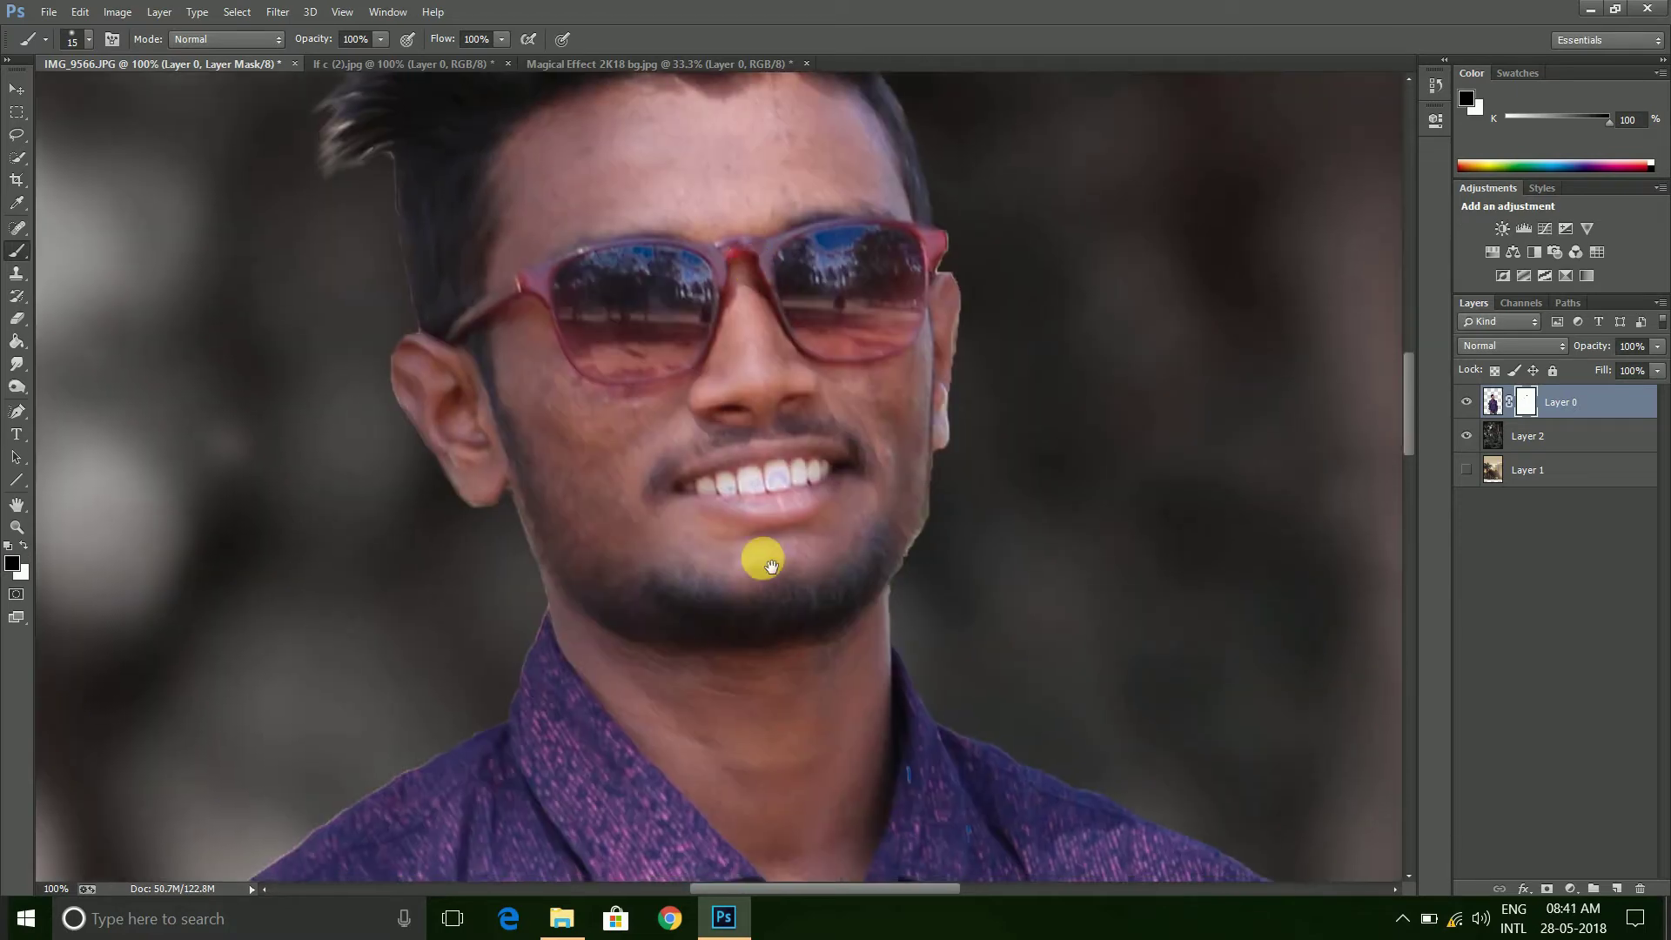
scroll(762, 559, "down", 2)
mouse_move(926, 227)
left_mouse_down()
mouse_move(951, 415)
mouse_move(888, 366)
mouse_move(884, 452)
left_mouse_up()
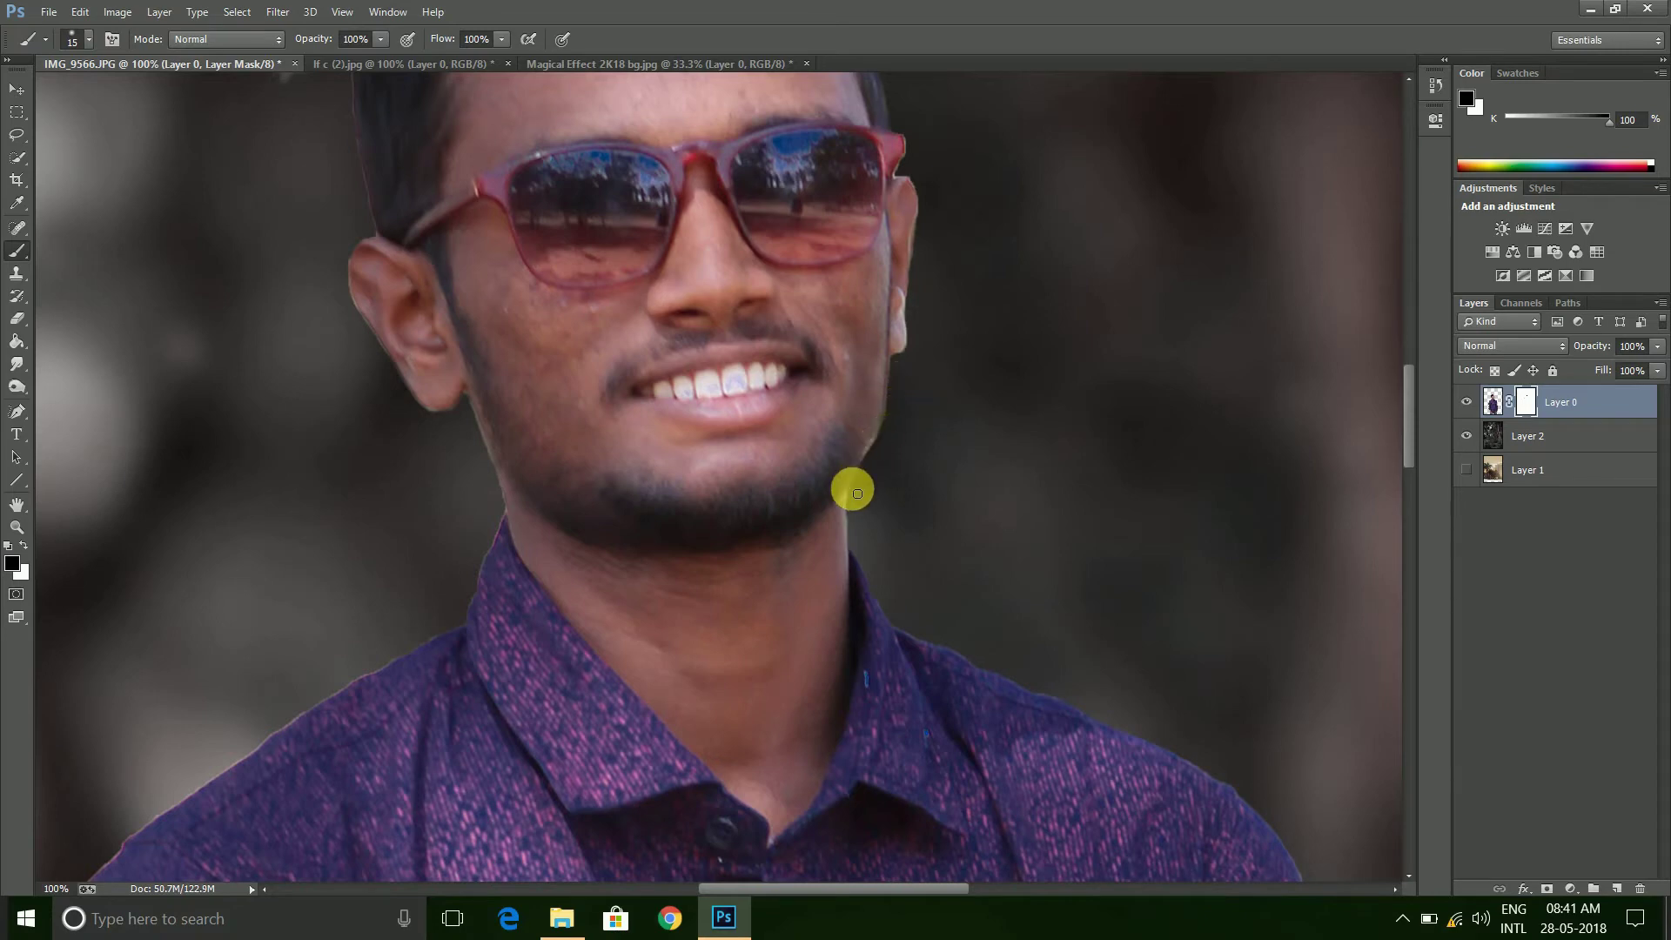
scroll(609, 365, "down", 4)
scroll(748, 261, "left", 4)
key("bracketright")
mouse_move(694, 366)
left_mouse_down()
mouse_move(746, 321)
mouse_move(694, 332)
mouse_move(534, 456)
mouse_move(356, 542)
mouse_move(406, 543)
mouse_move(571, 411)
mouse_move(698, 527)
mouse_move(625, 477)
mouse_move(684, 373)
left_mouse_up()
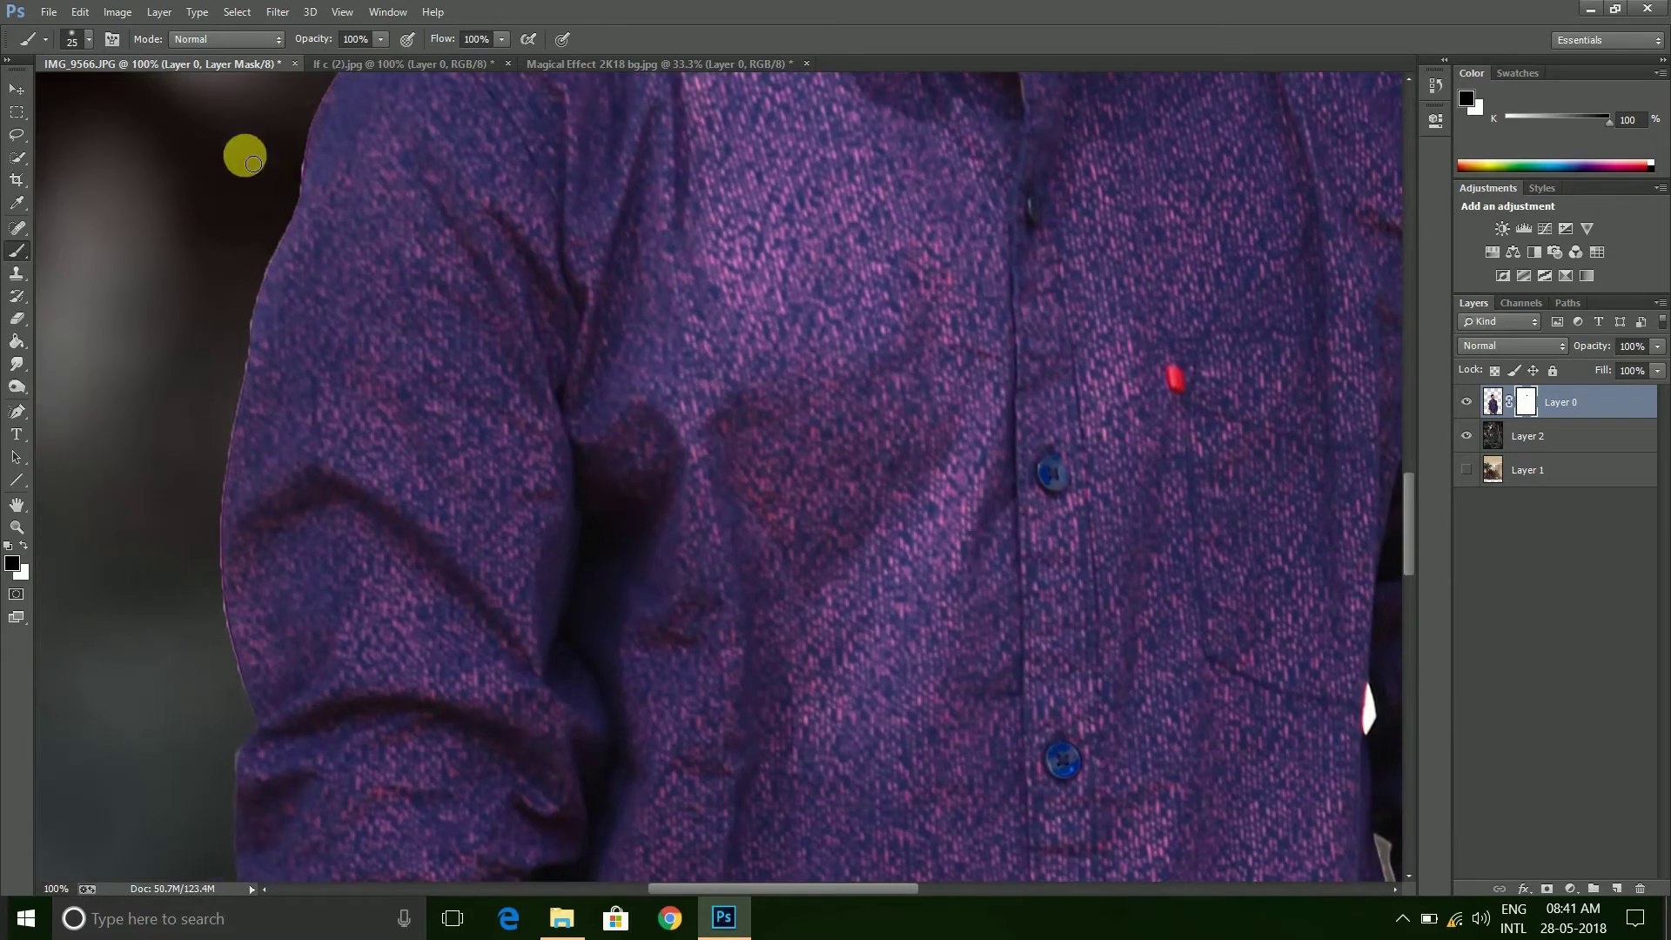
Paint out the light slivers in the gap between arm and torso
left_click_drag(1003, 519, 578, 493)
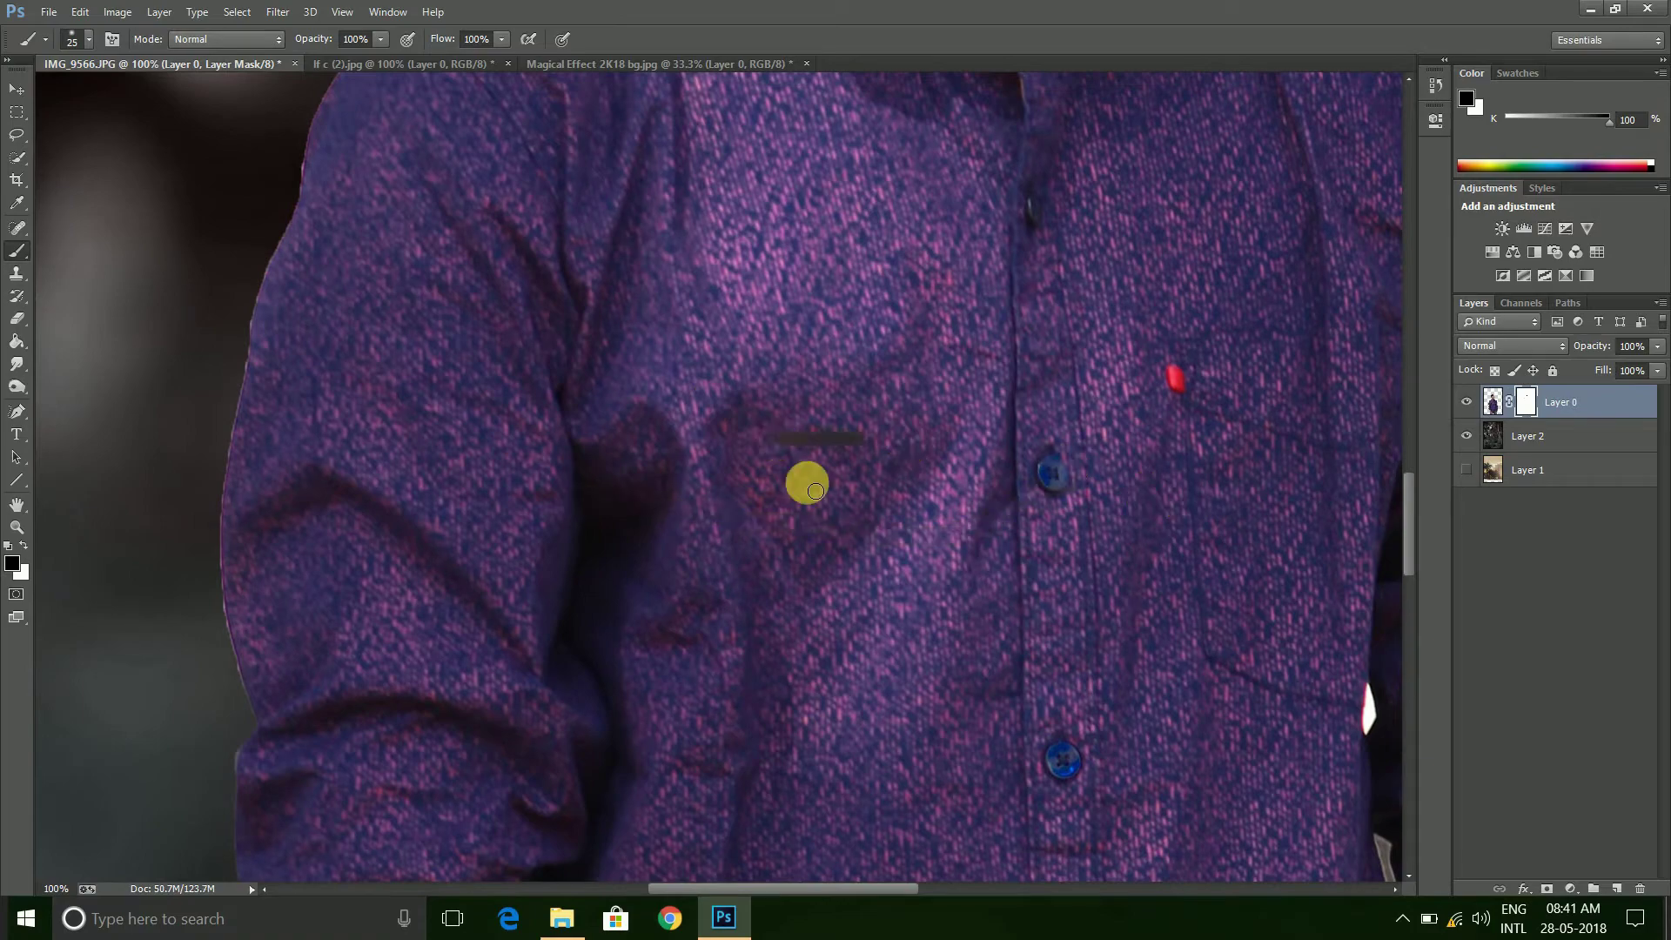
key("v")
left_click_drag(1291, 545, 951, 336)
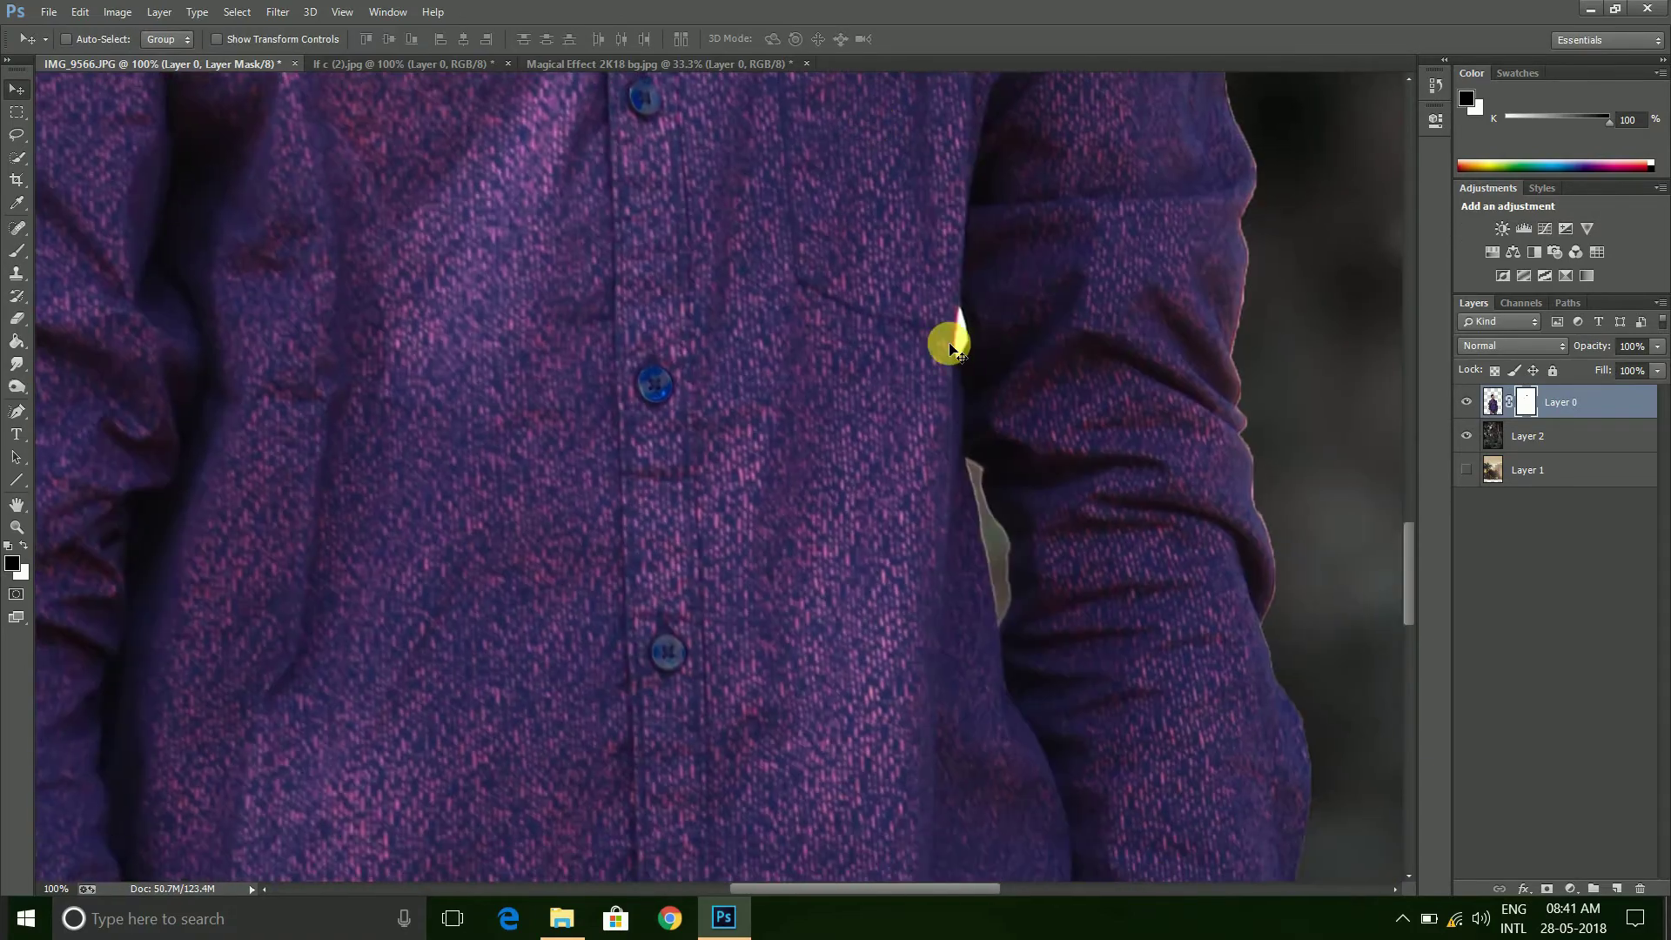
key("b")
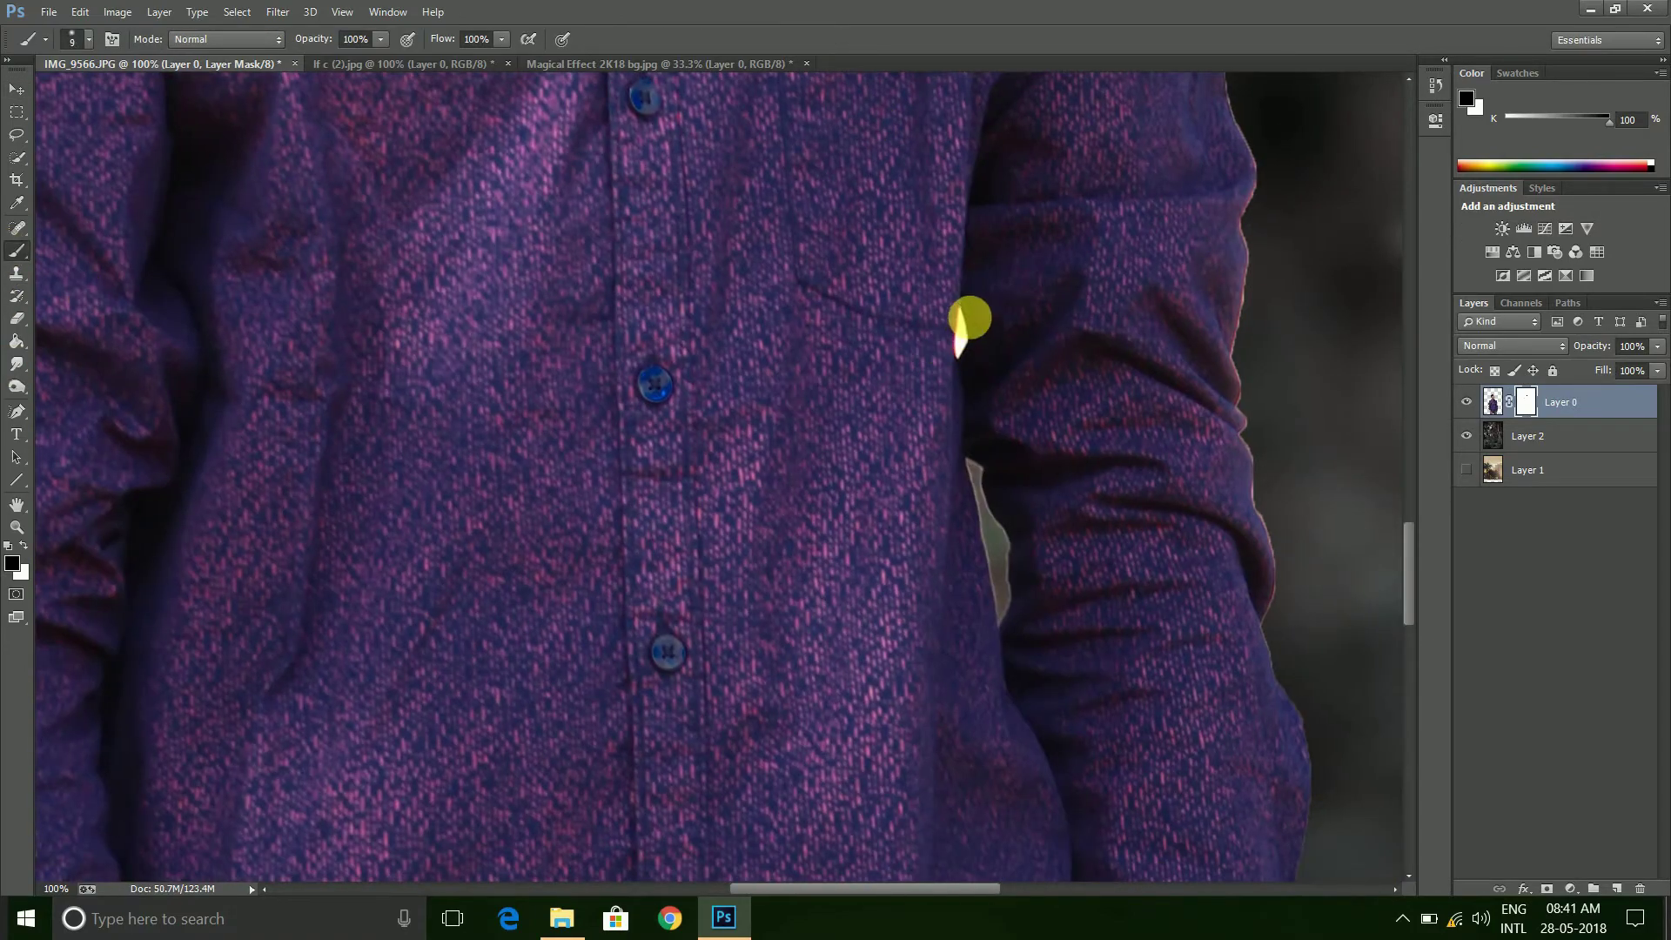
left_click_drag(963, 311, 966, 326)
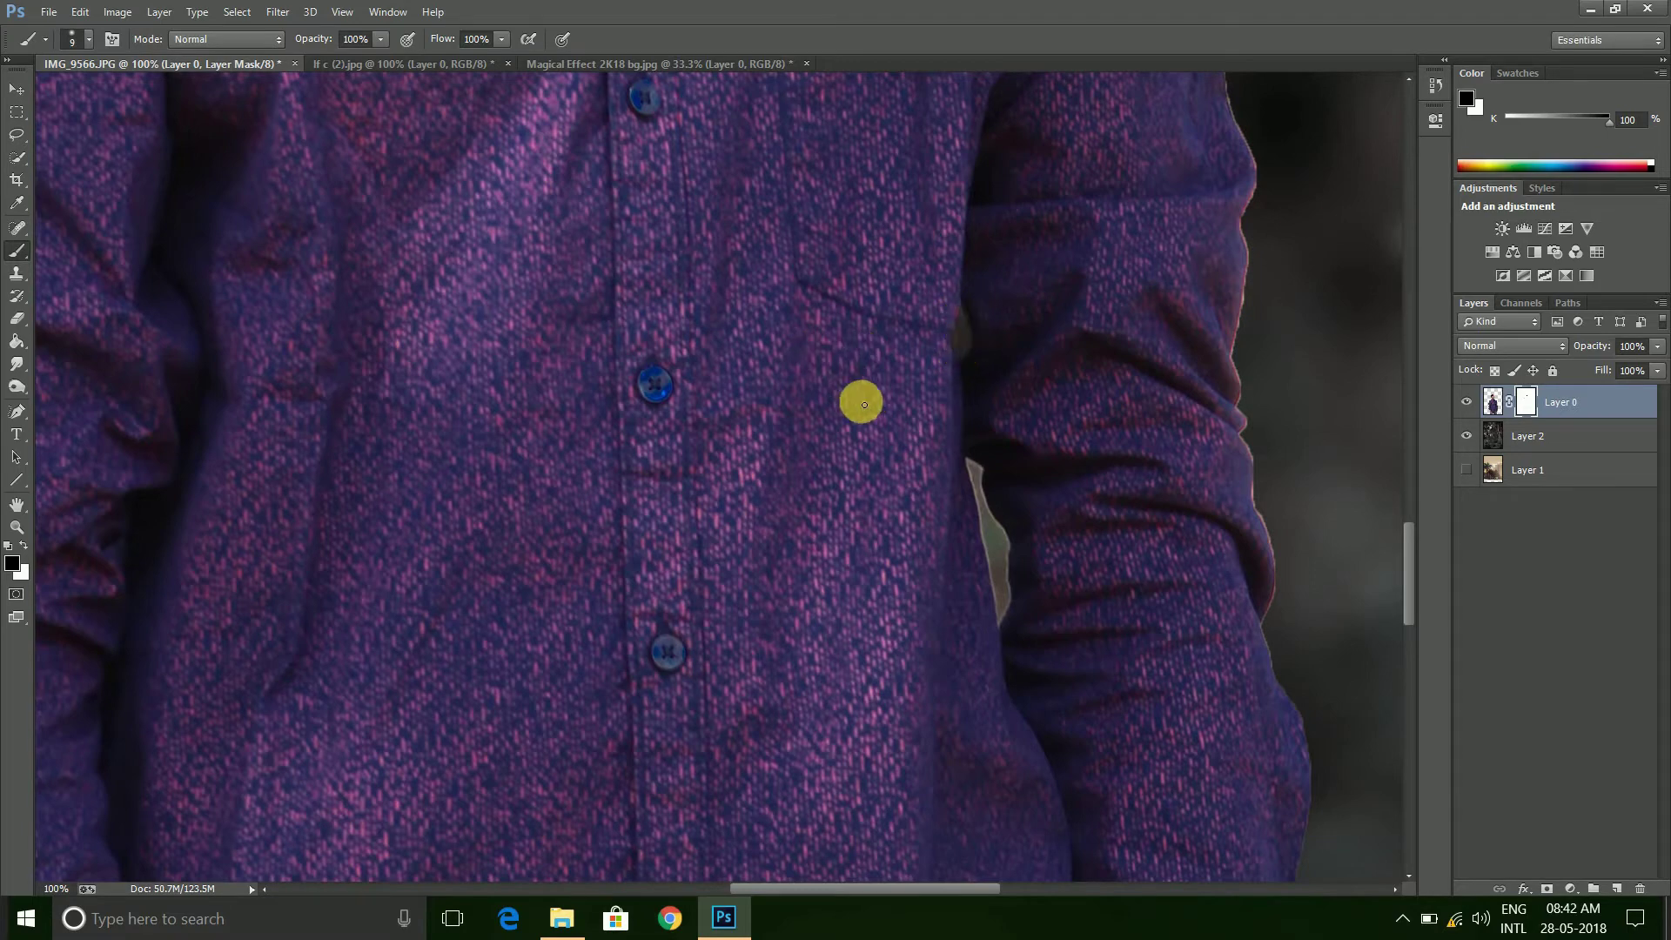
mouse_move(770, 471)
left_mouse_down()
mouse_move(814, 205)
mouse_move(725, 229)
left_mouse_up()
scroll(726, 229, "up", 3)
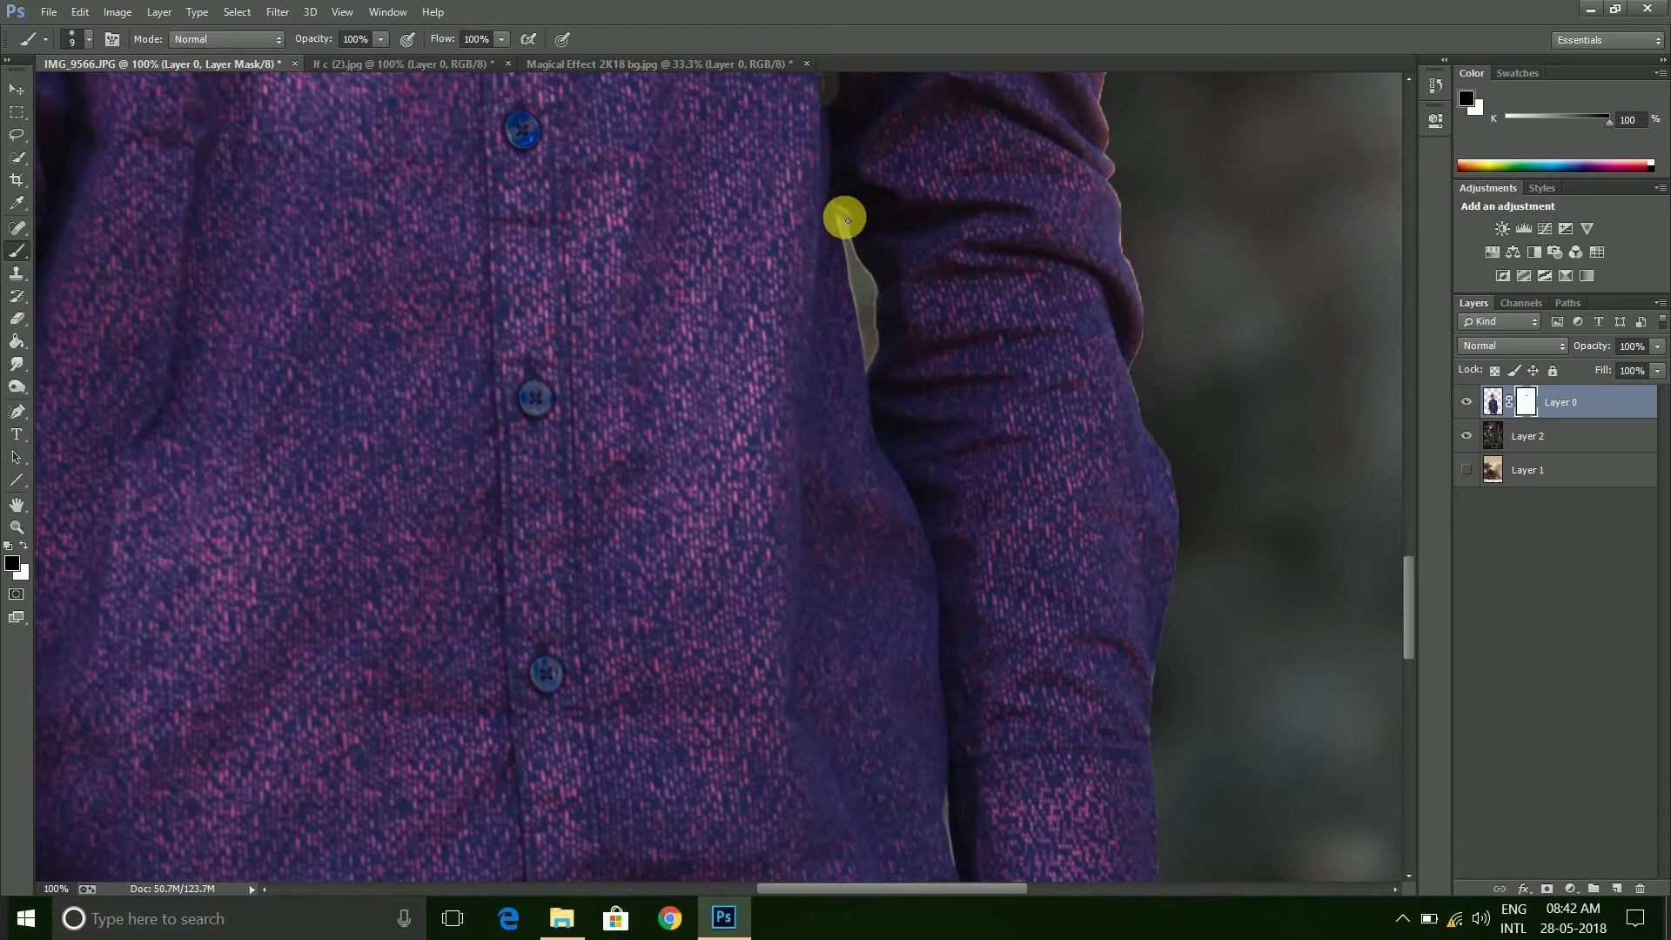
left_click_drag(845, 234, 867, 319)
key("bracketright")
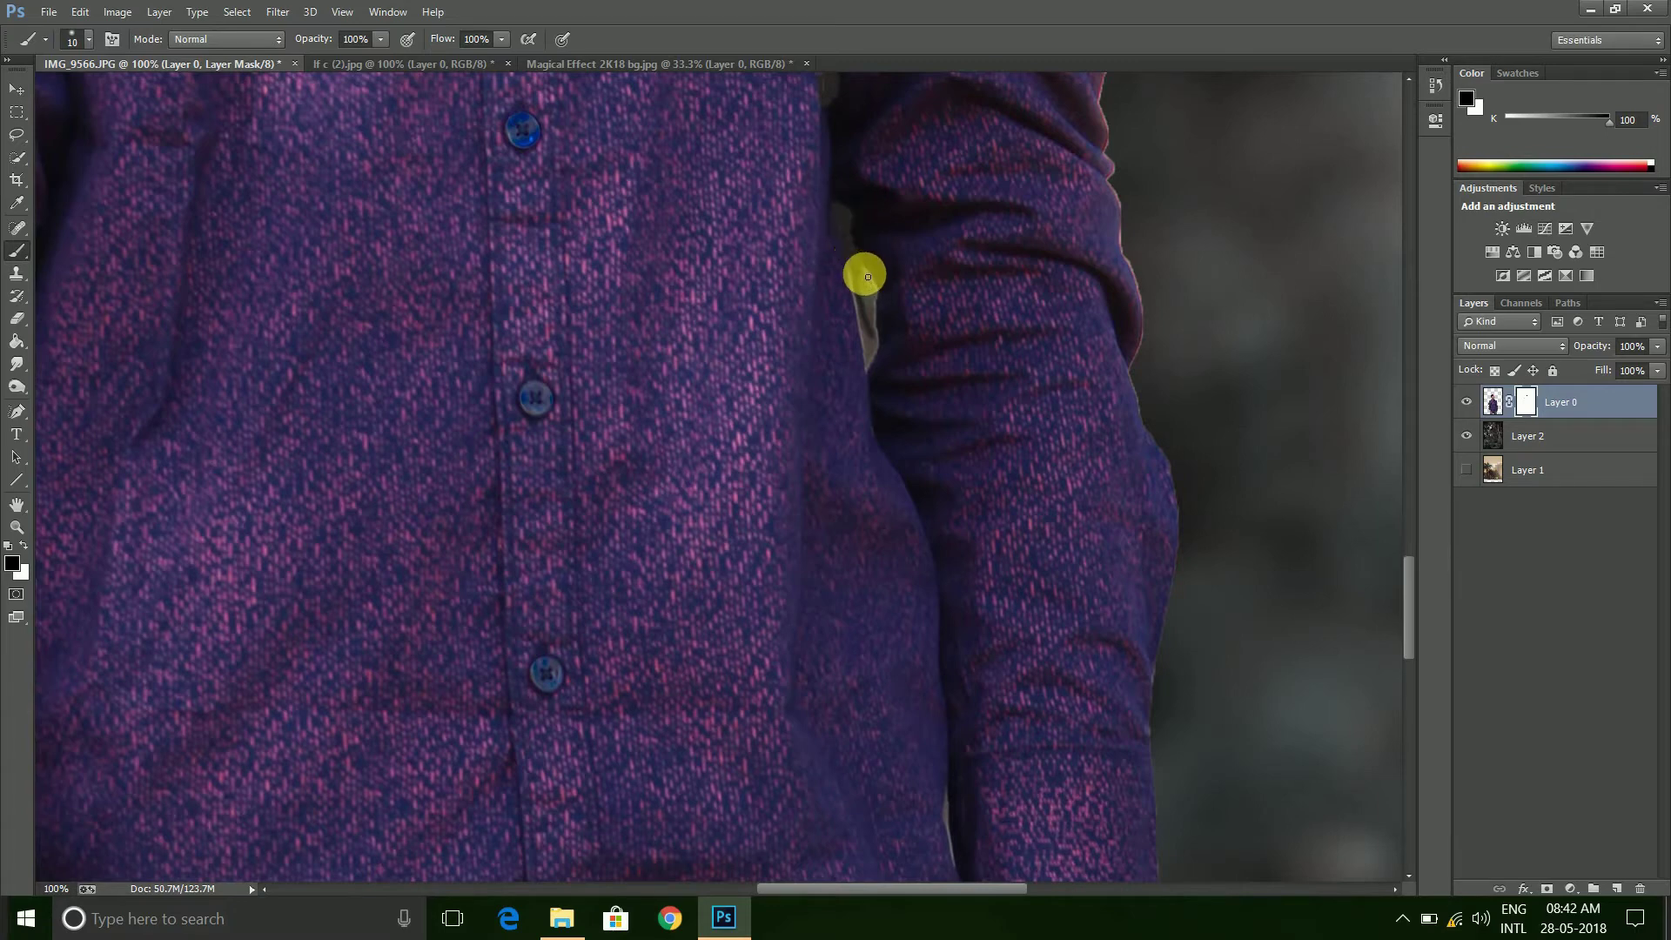
left_click_drag(881, 298, 842, 247)
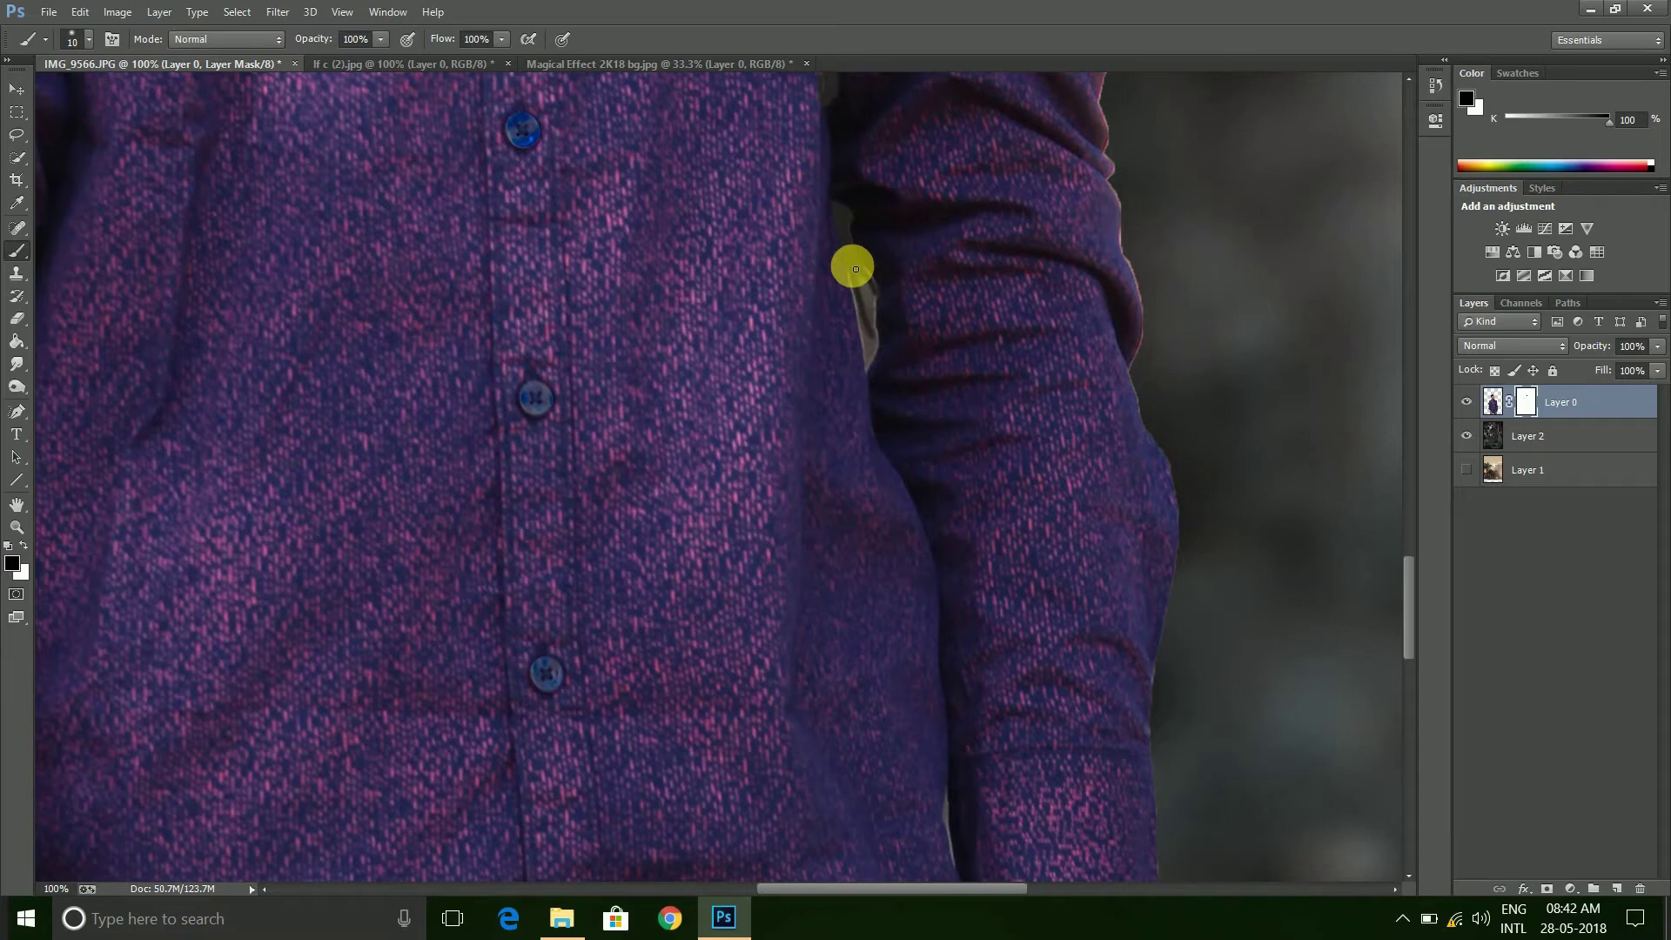
left_click_drag(881, 344, 858, 268)
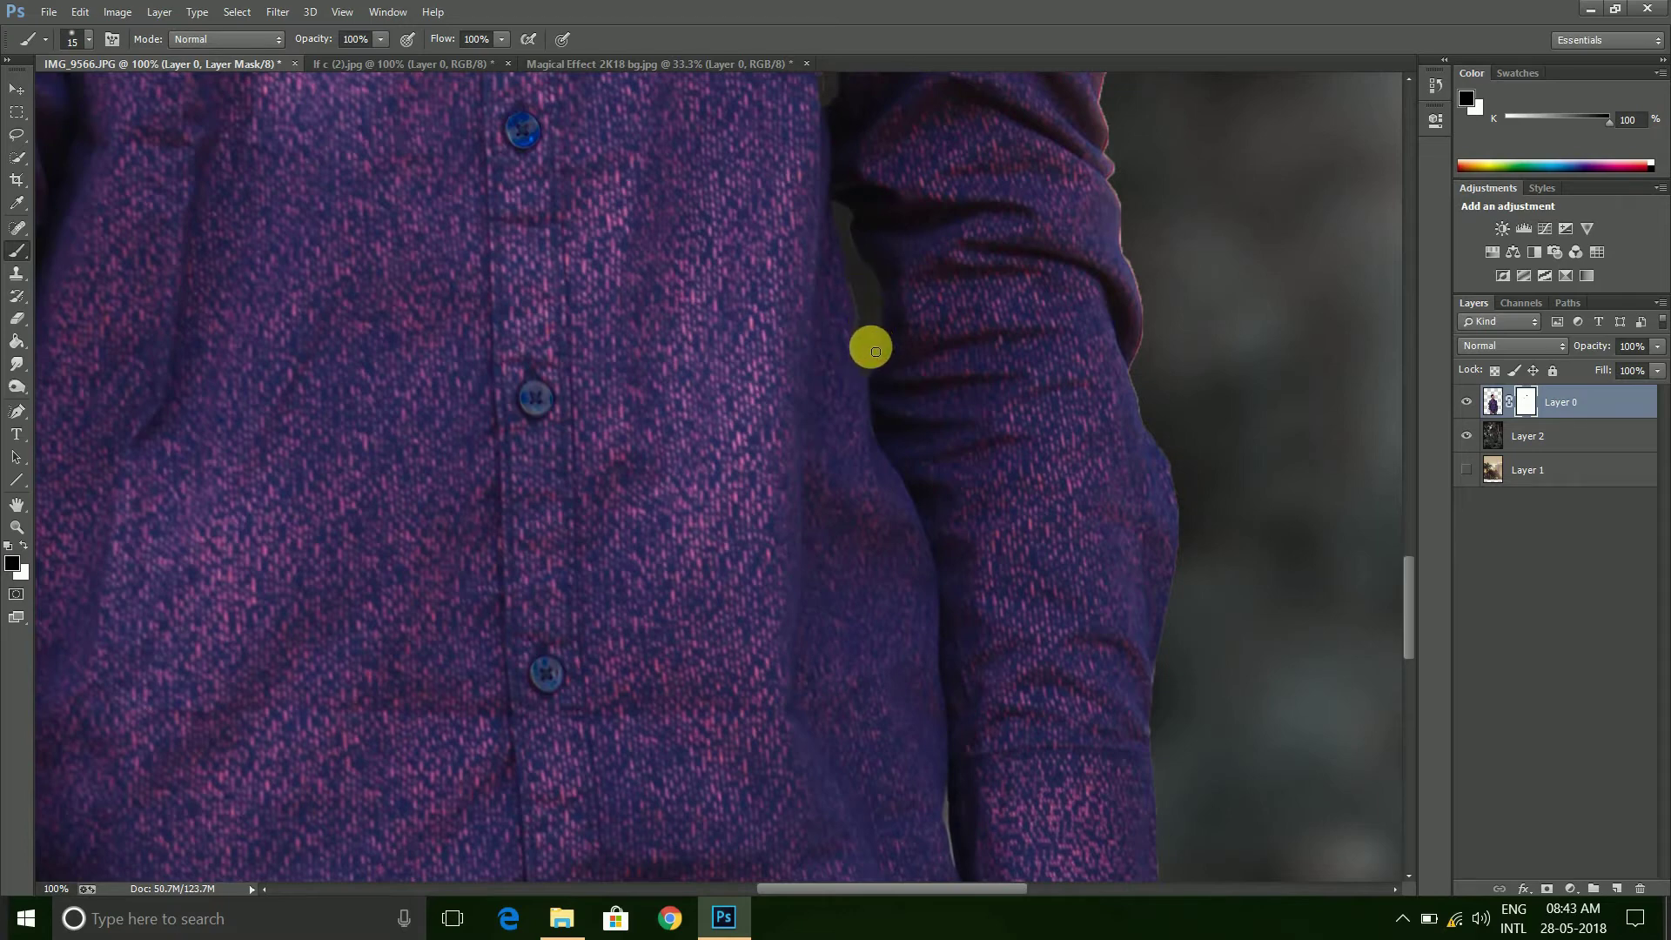
Remove the pink fringe along the right sleeve and shoulder with a size-20 brush
left_click_drag(1045, 553, 879, 769)
key("bracketright")
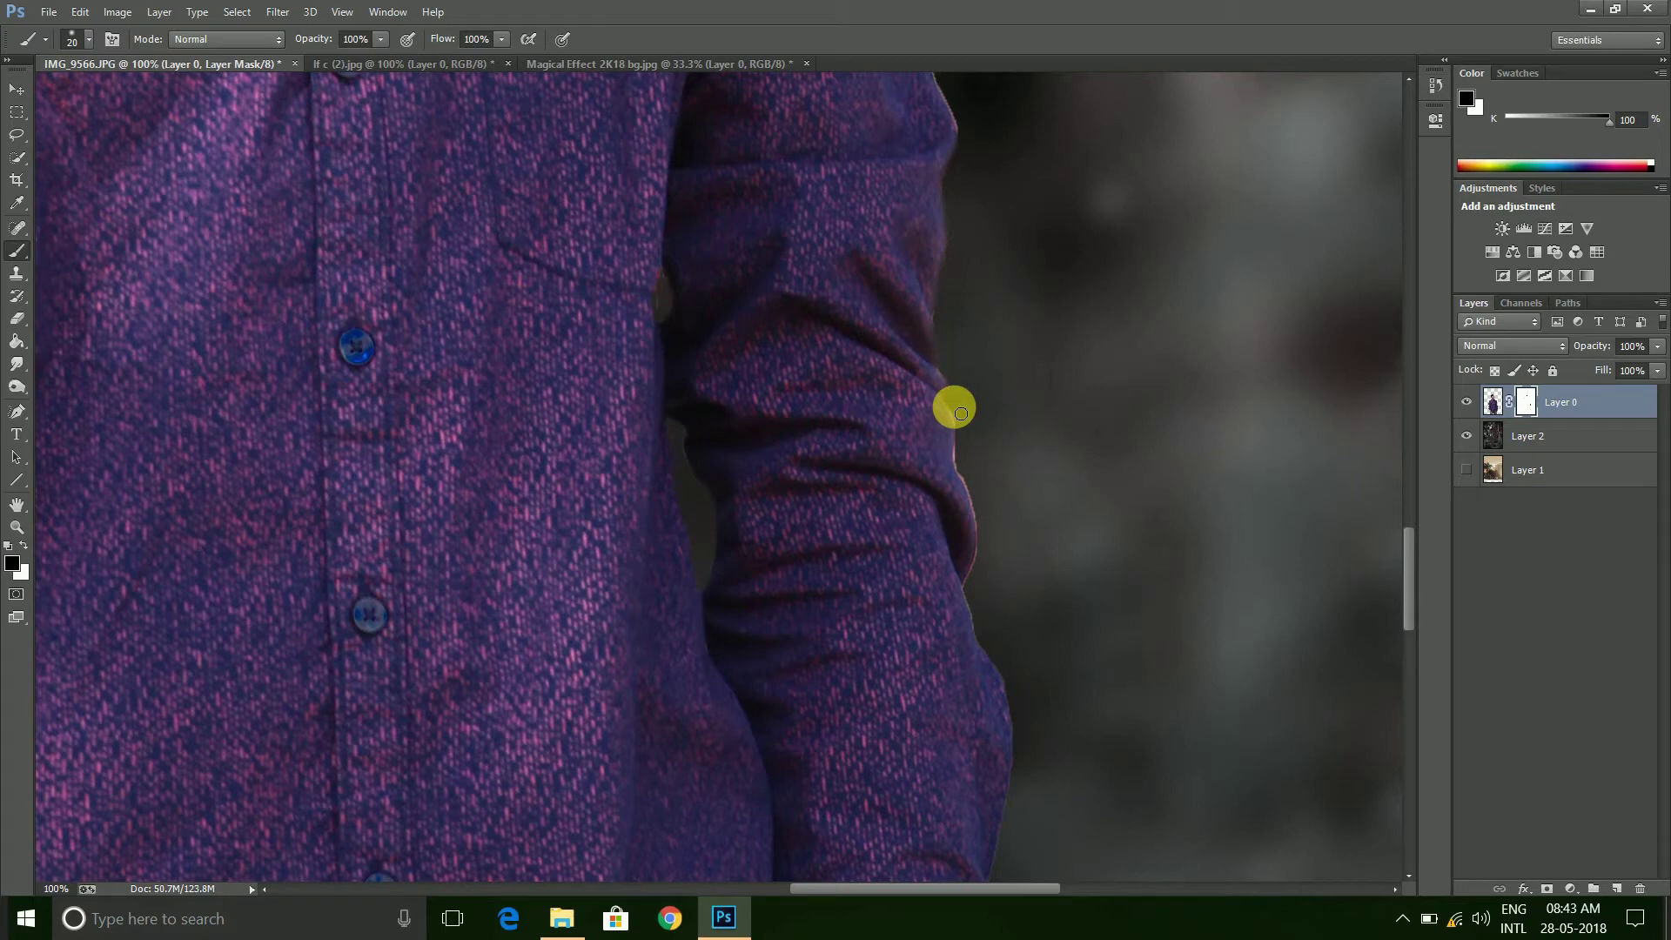
left_click_drag(961, 414, 966, 585)
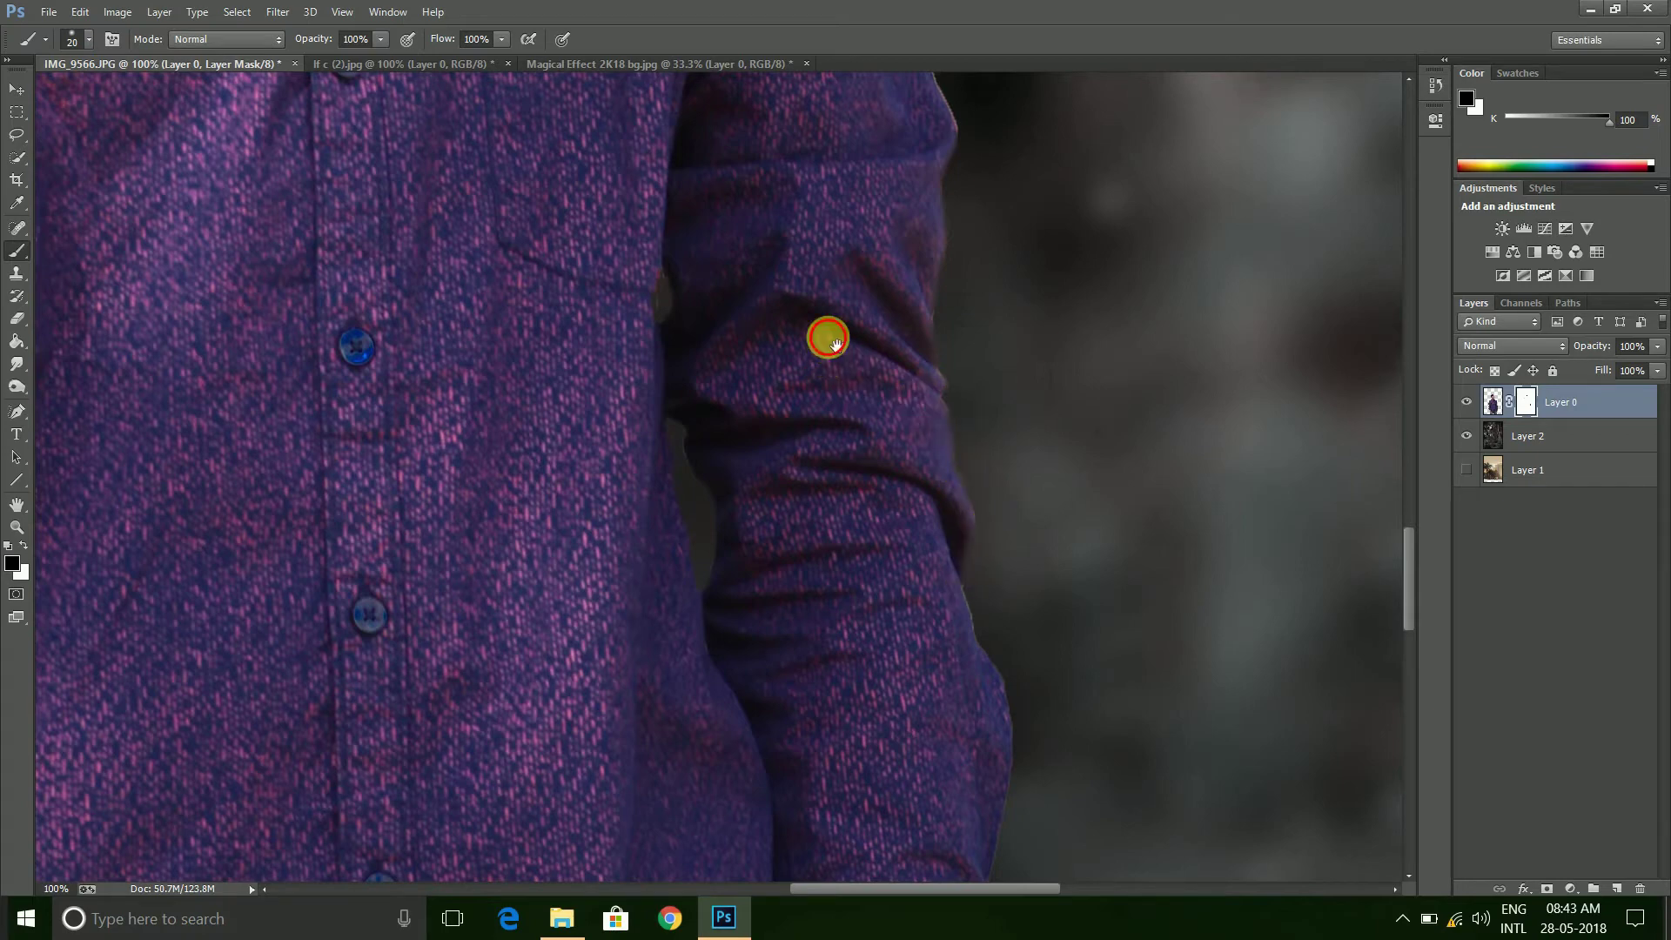
left_click_drag(827, 339, 746, 810)
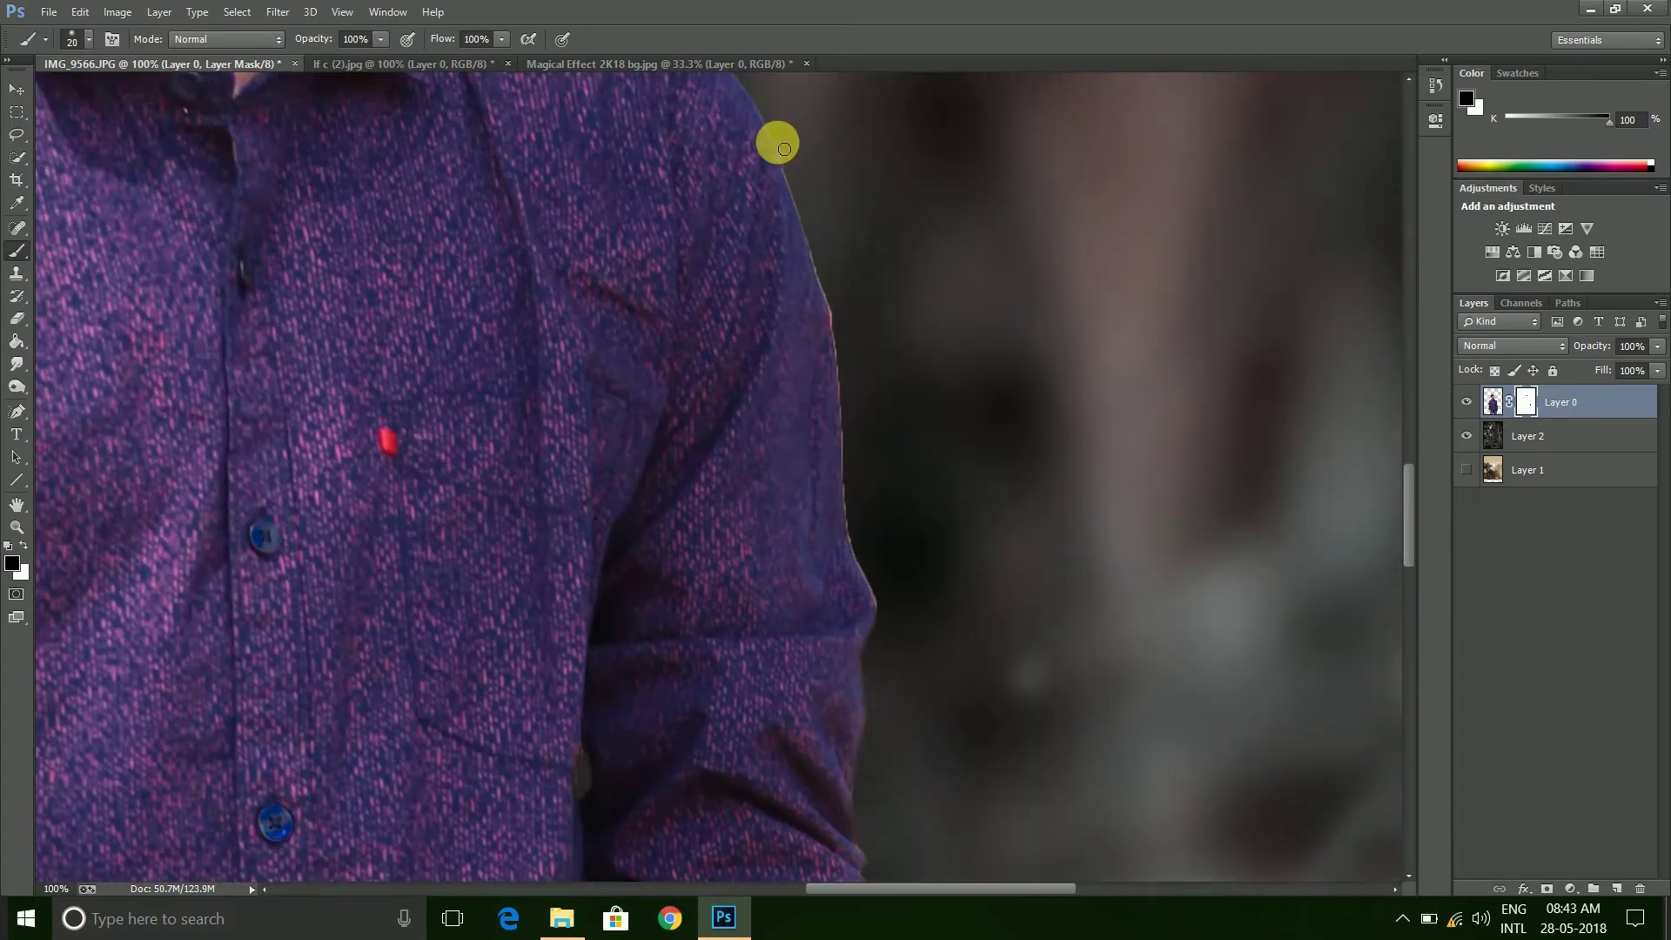
mouse_move(788, 169)
left_mouse_down()
mouse_move(842, 319)
mouse_move(856, 482)
left_mouse_up()
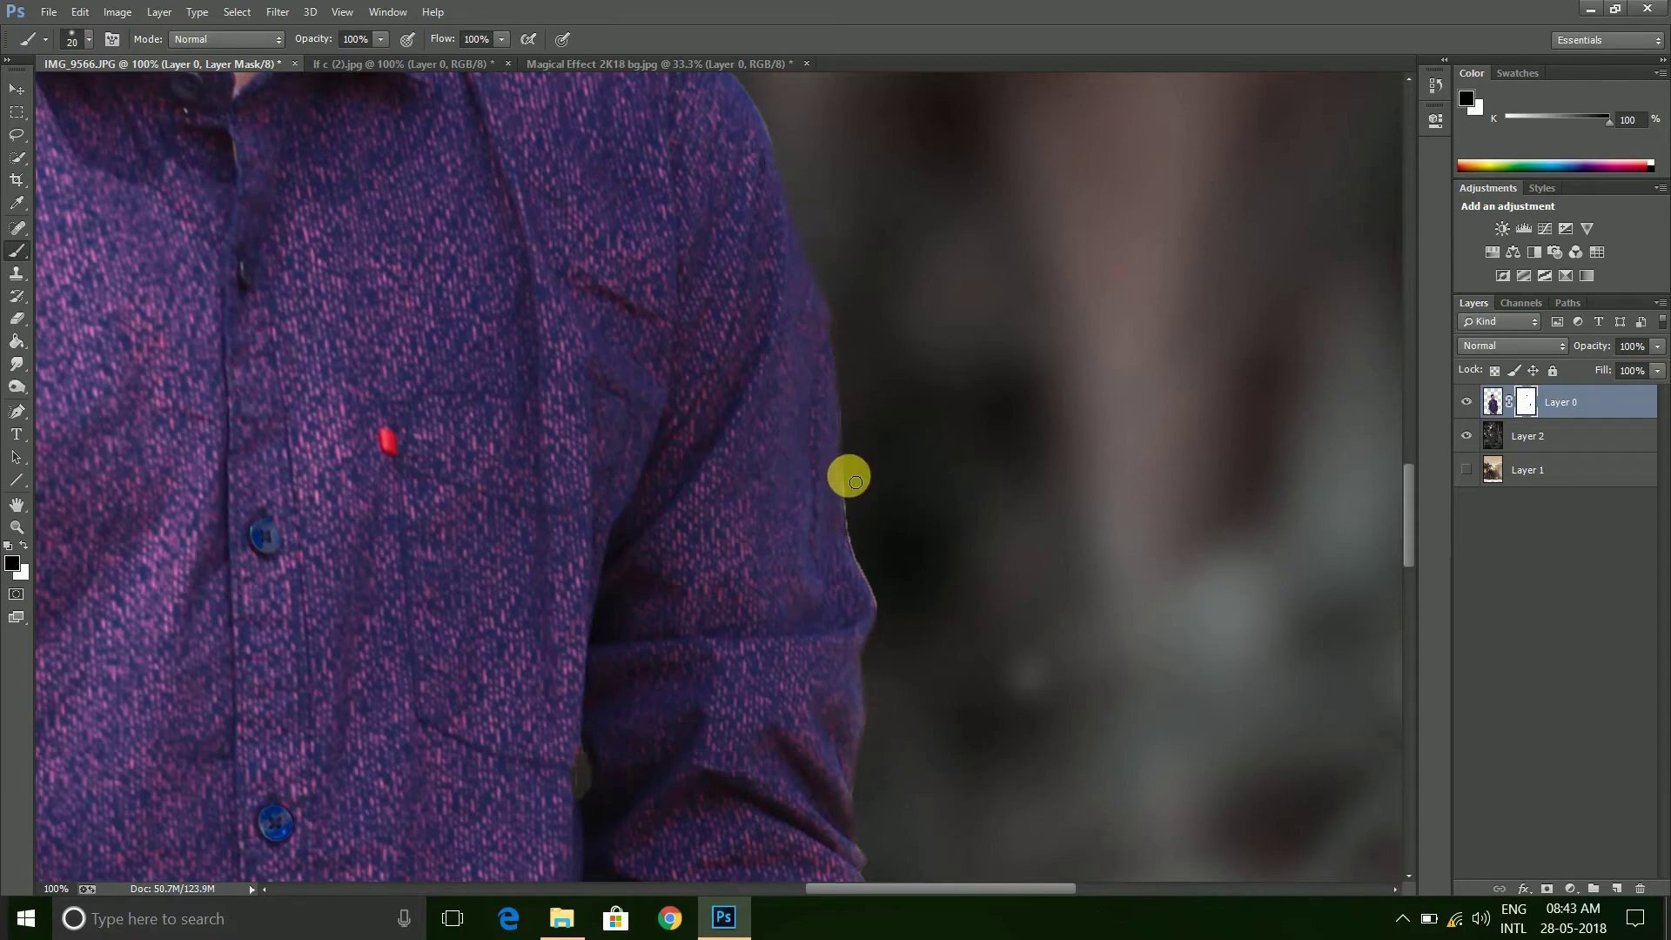
mouse_move(856, 498)
left_mouse_down()
mouse_move(885, 583)
mouse_move(661, 396)
left_mouse_up()
scroll(662, 396, "down", 4)
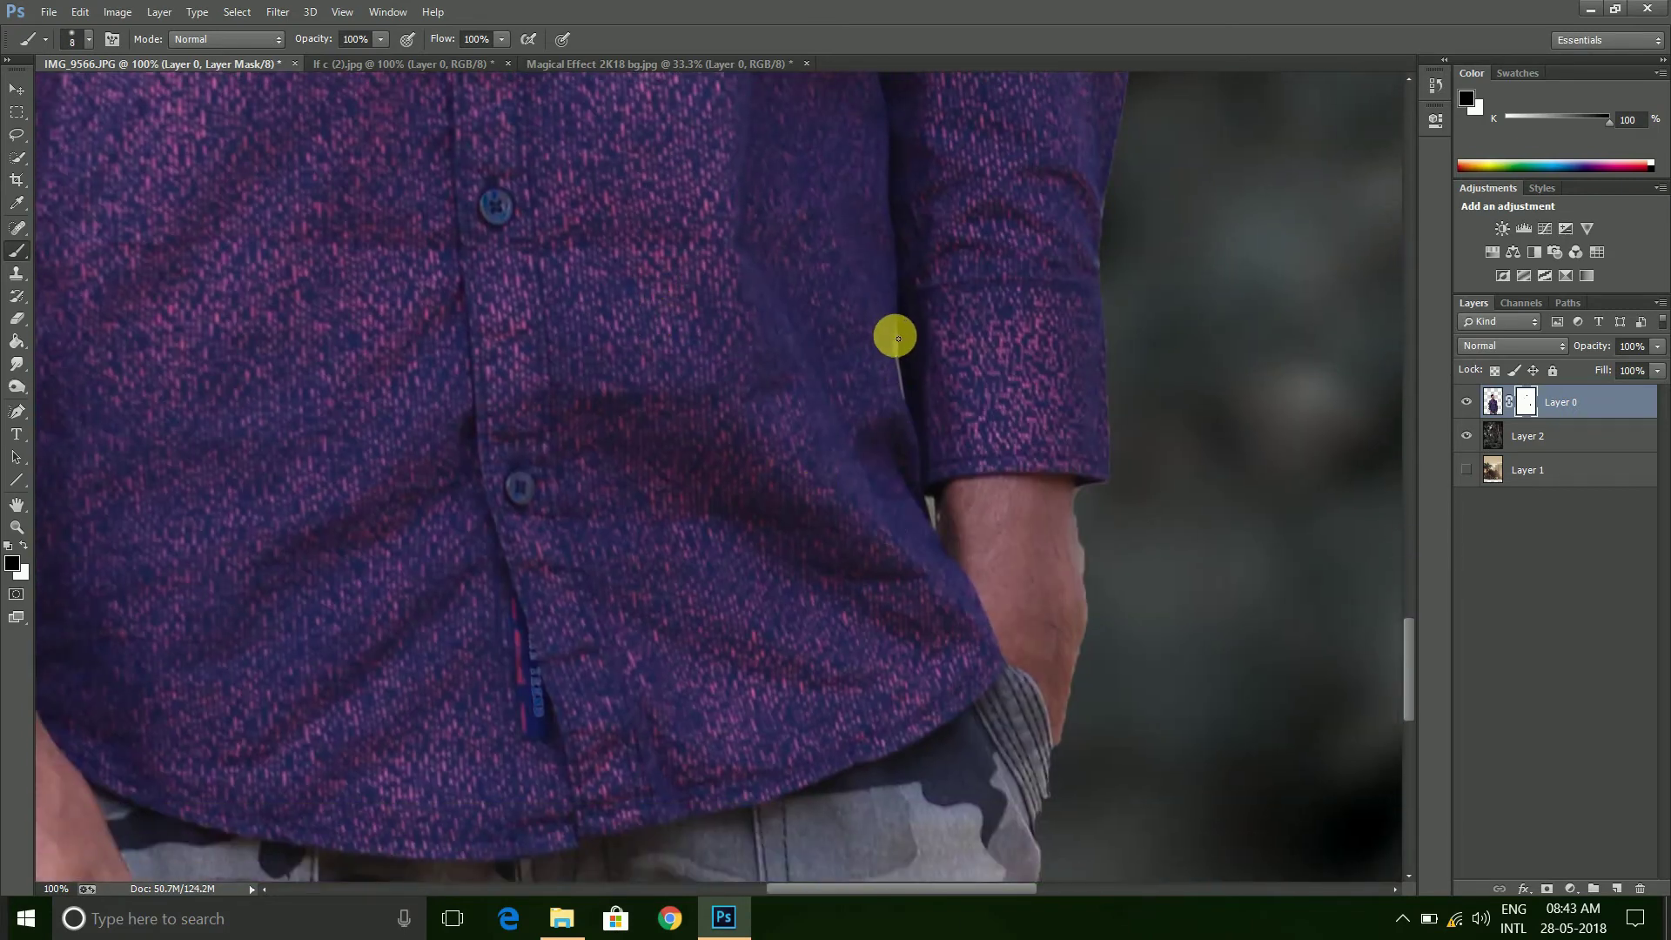
Paint black on Layer 0's mask along the sleeve edge and forearm, enlarging the brush to 20
mouse_move(899, 364)
left_mouse_down()
mouse_move(899, 351)
mouse_move(933, 504)
left_mouse_up()
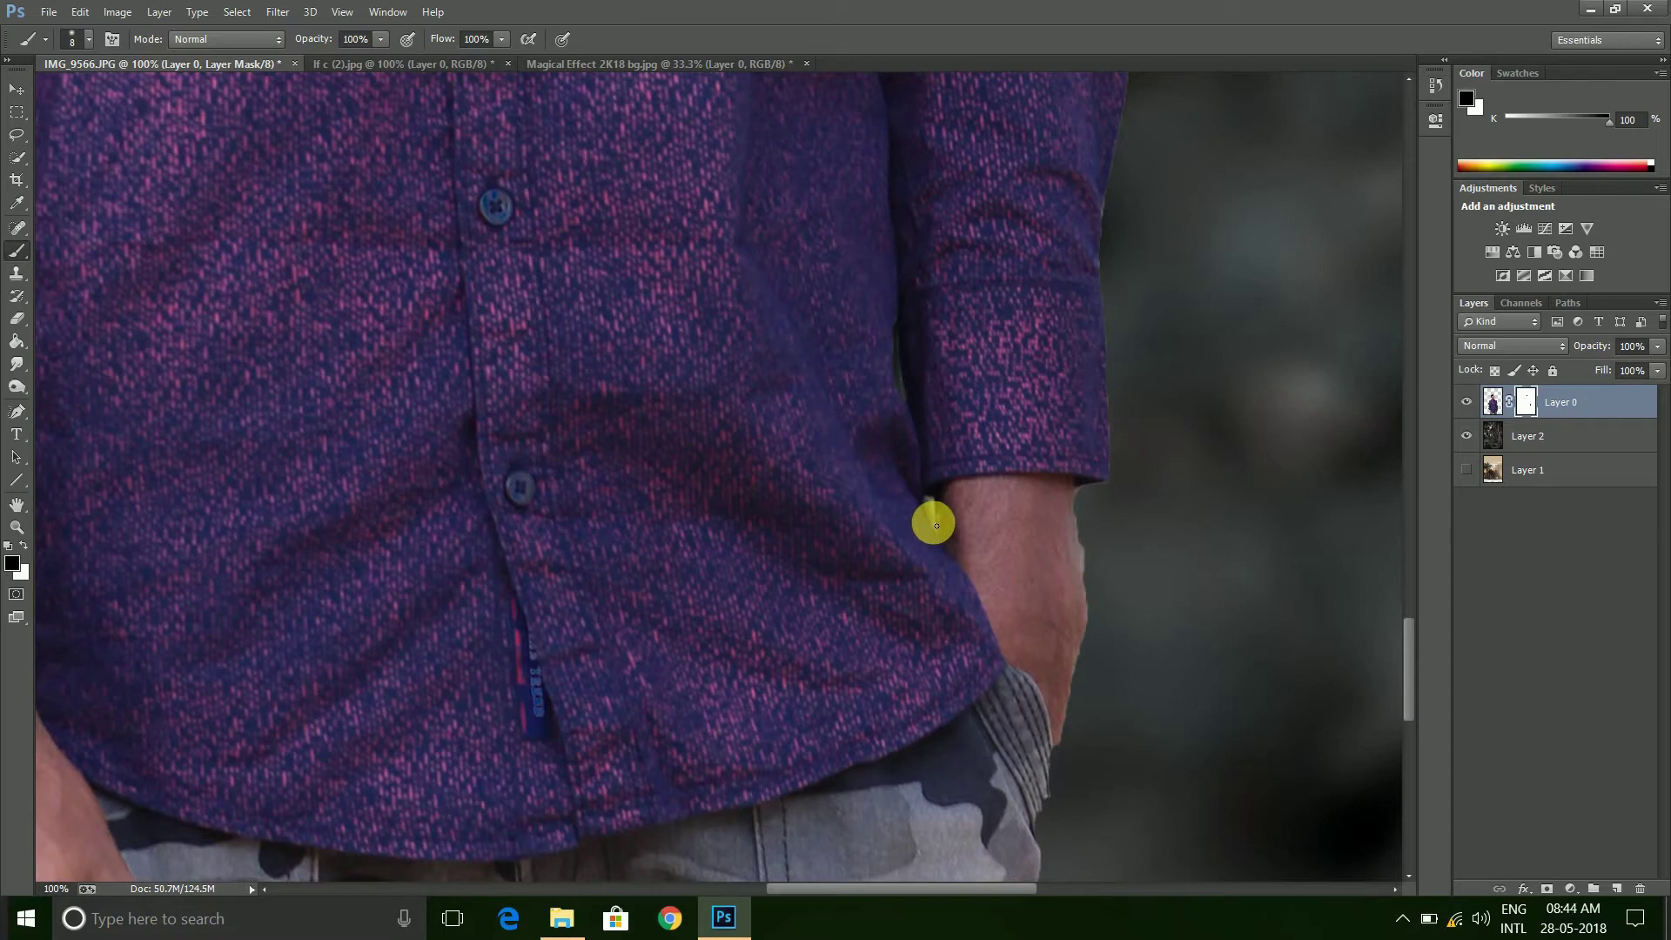
left_click_drag(932, 535, 939, 524)
mouse_move(926, 362)
left_mouse_down()
mouse_move(653, 529)
mouse_move(787, 474)
left_mouse_up()
key("bracketright")
key("bracketright")
key("bracketright")
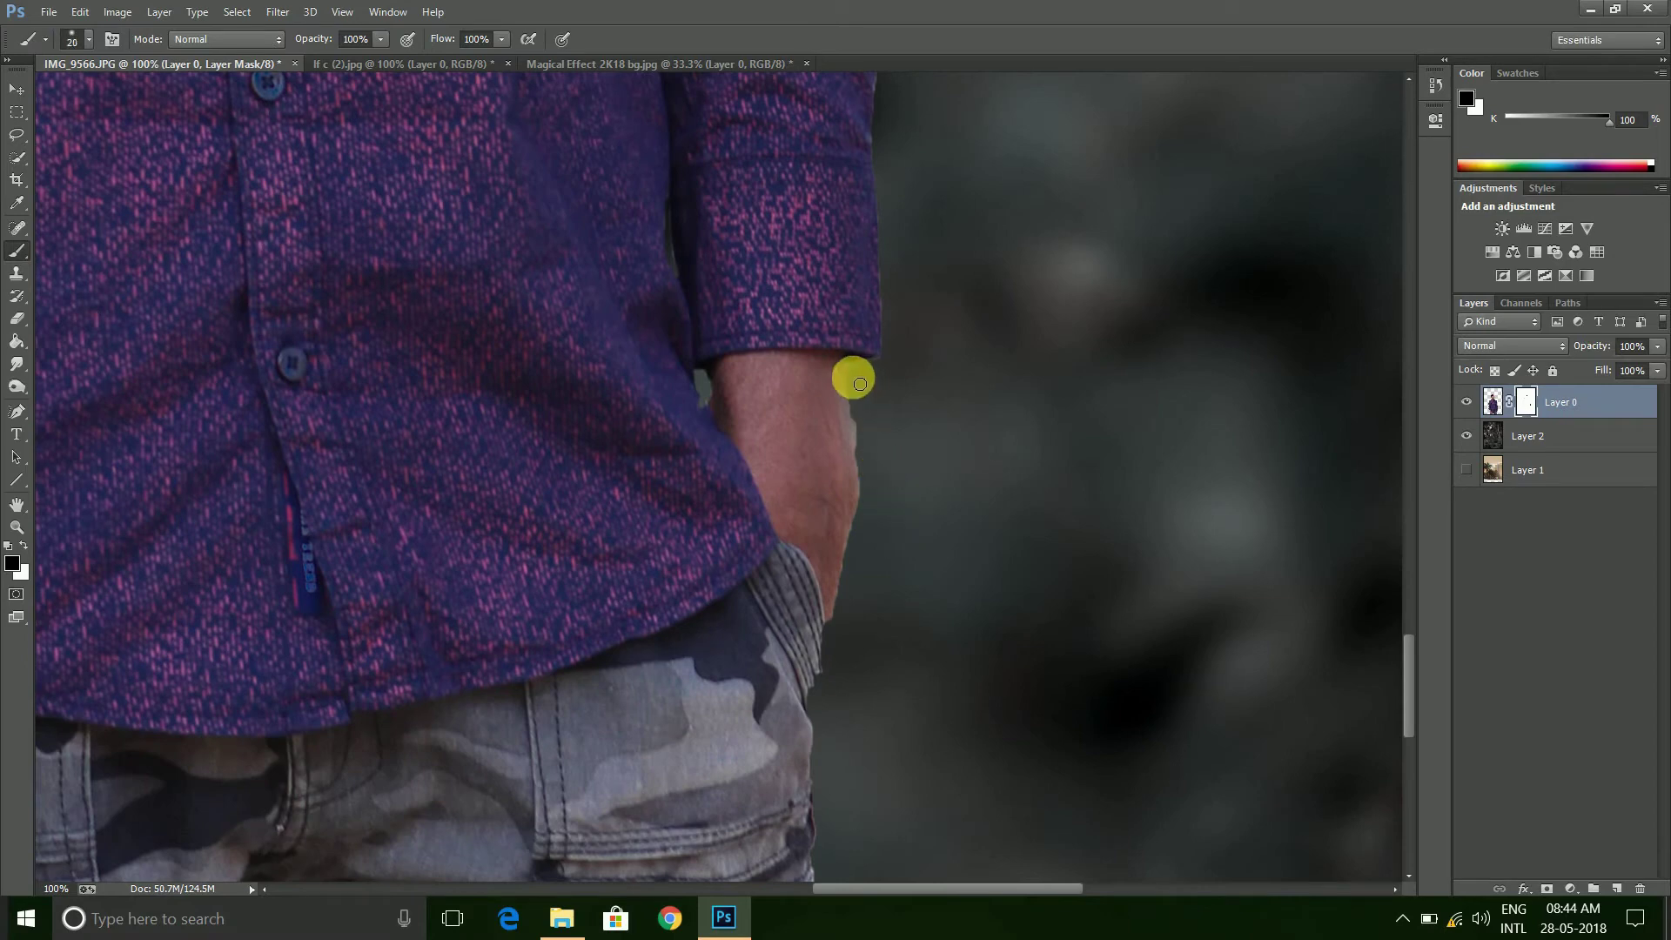
mouse_move(878, 481)
left_mouse_down()
mouse_move(859, 433)
mouse_move(867, 547)
left_mouse_up()
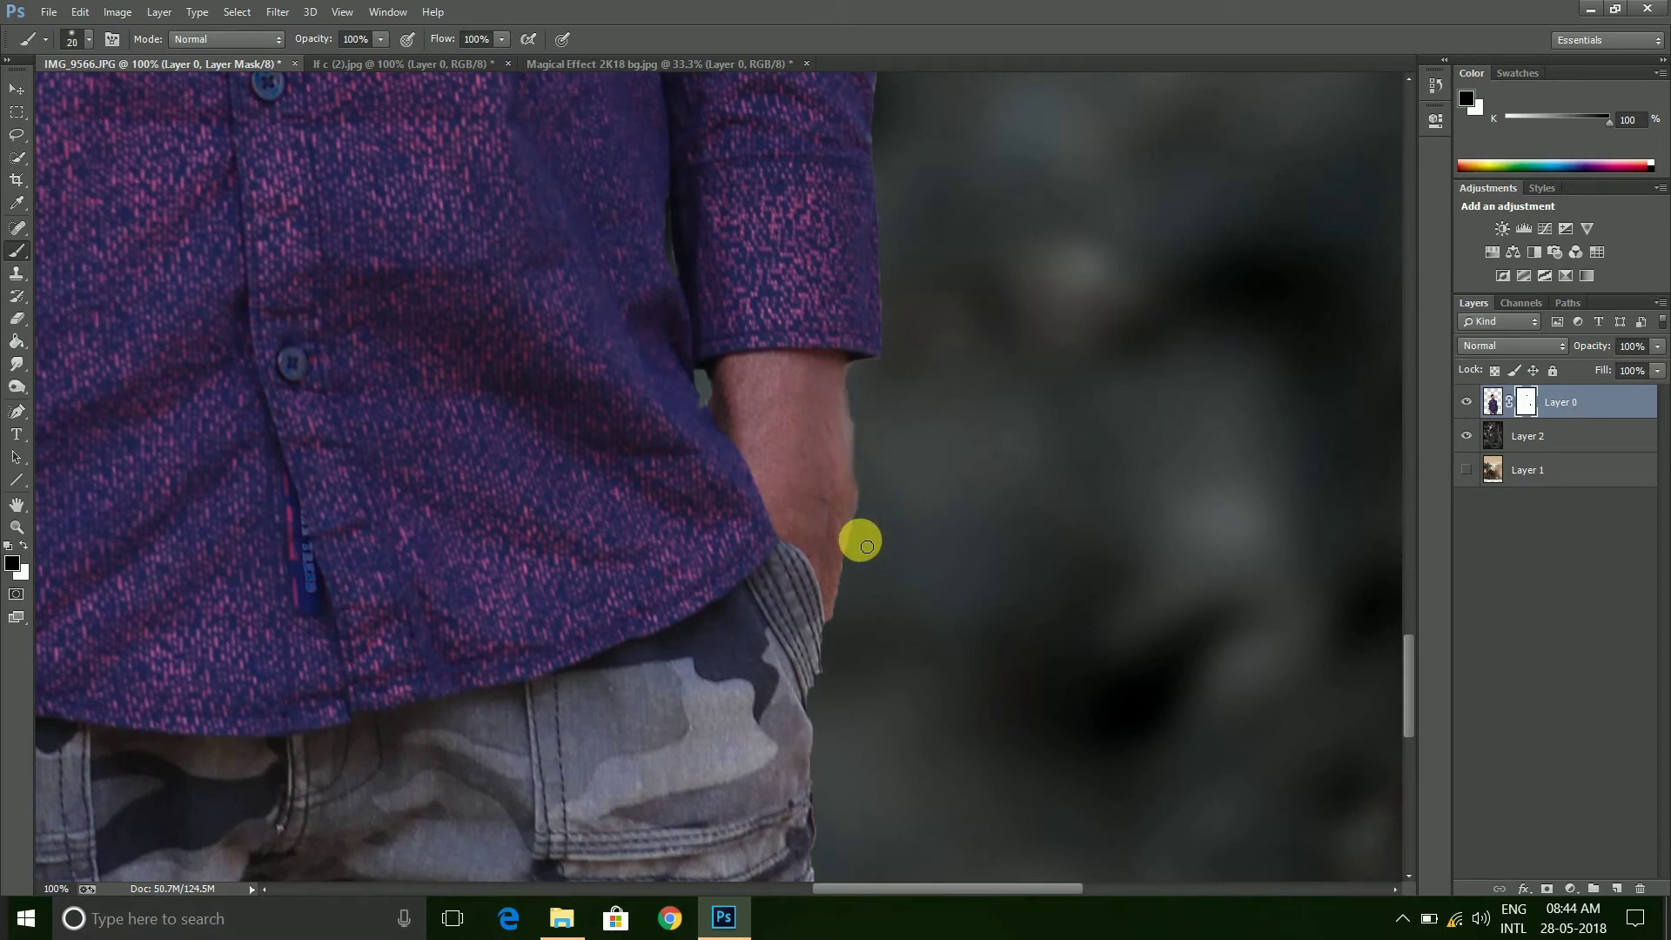
mouse_move(650, 493)
left_mouse_down()
mouse_move(928, 470)
mouse_move(877, 433)
left_mouse_up()
Mask out the left sleeve bulge with a size-35 brush
scroll(877, 433, "up", 5)
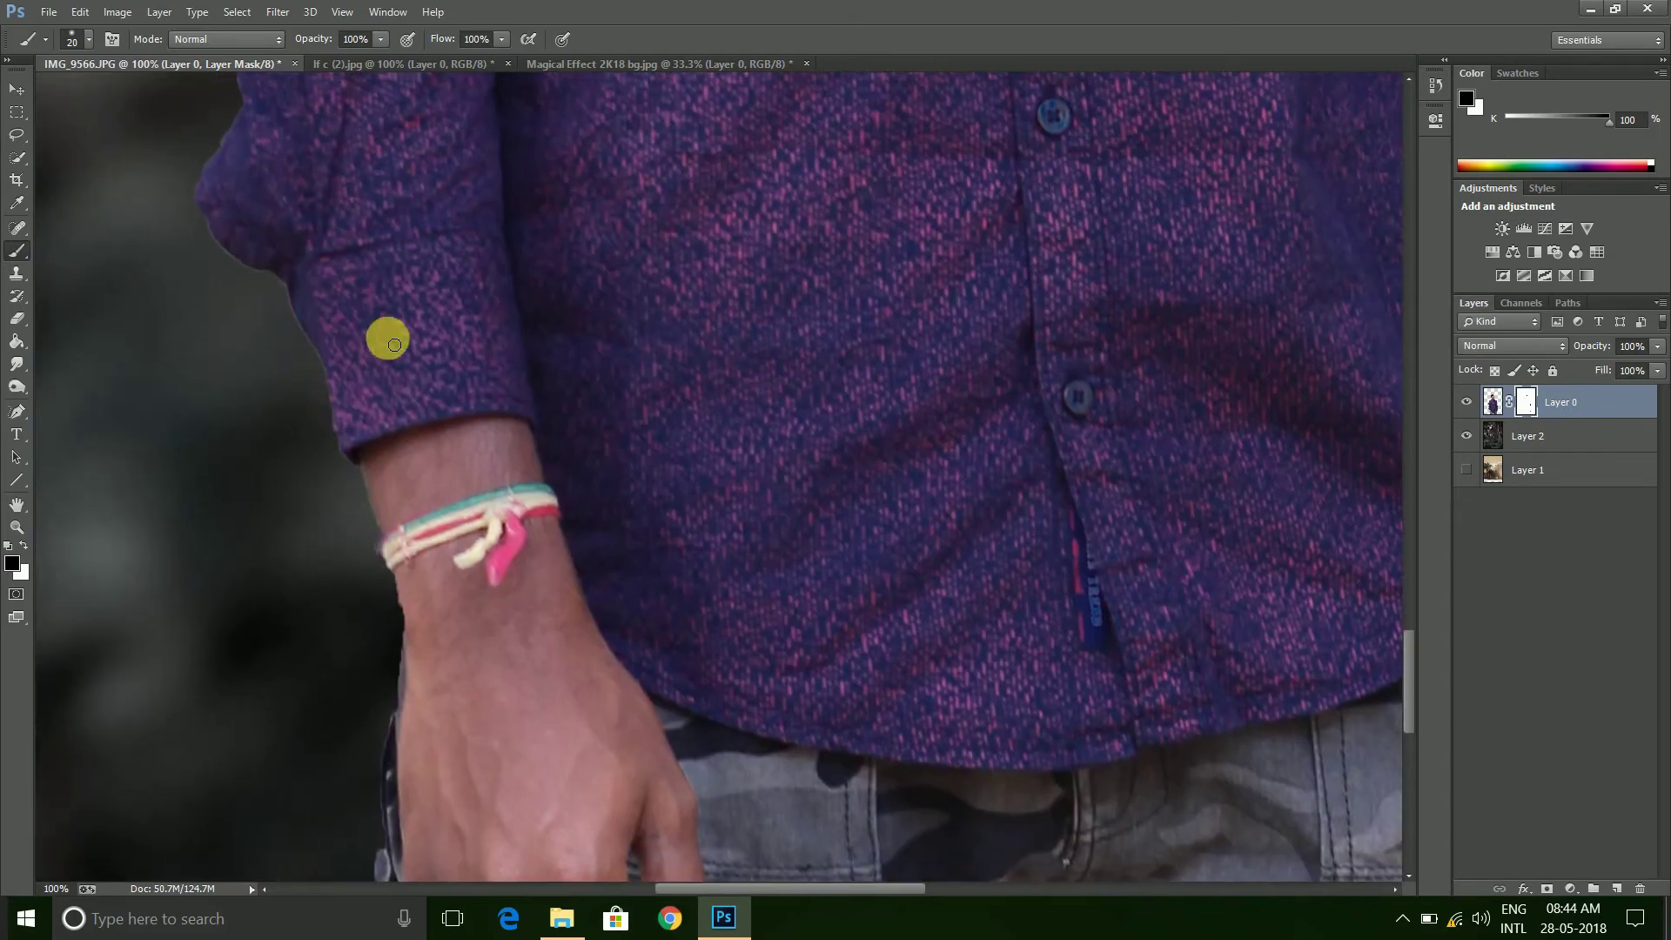
scroll(357, 487, "up", 3)
key("bracketright")
key("bracketright")
key("bracketright")
mouse_move(290, 367)
left_mouse_down()
mouse_move(321, 549)
mouse_move(269, 384)
mouse_move(281, 465)
left_mouse_up()
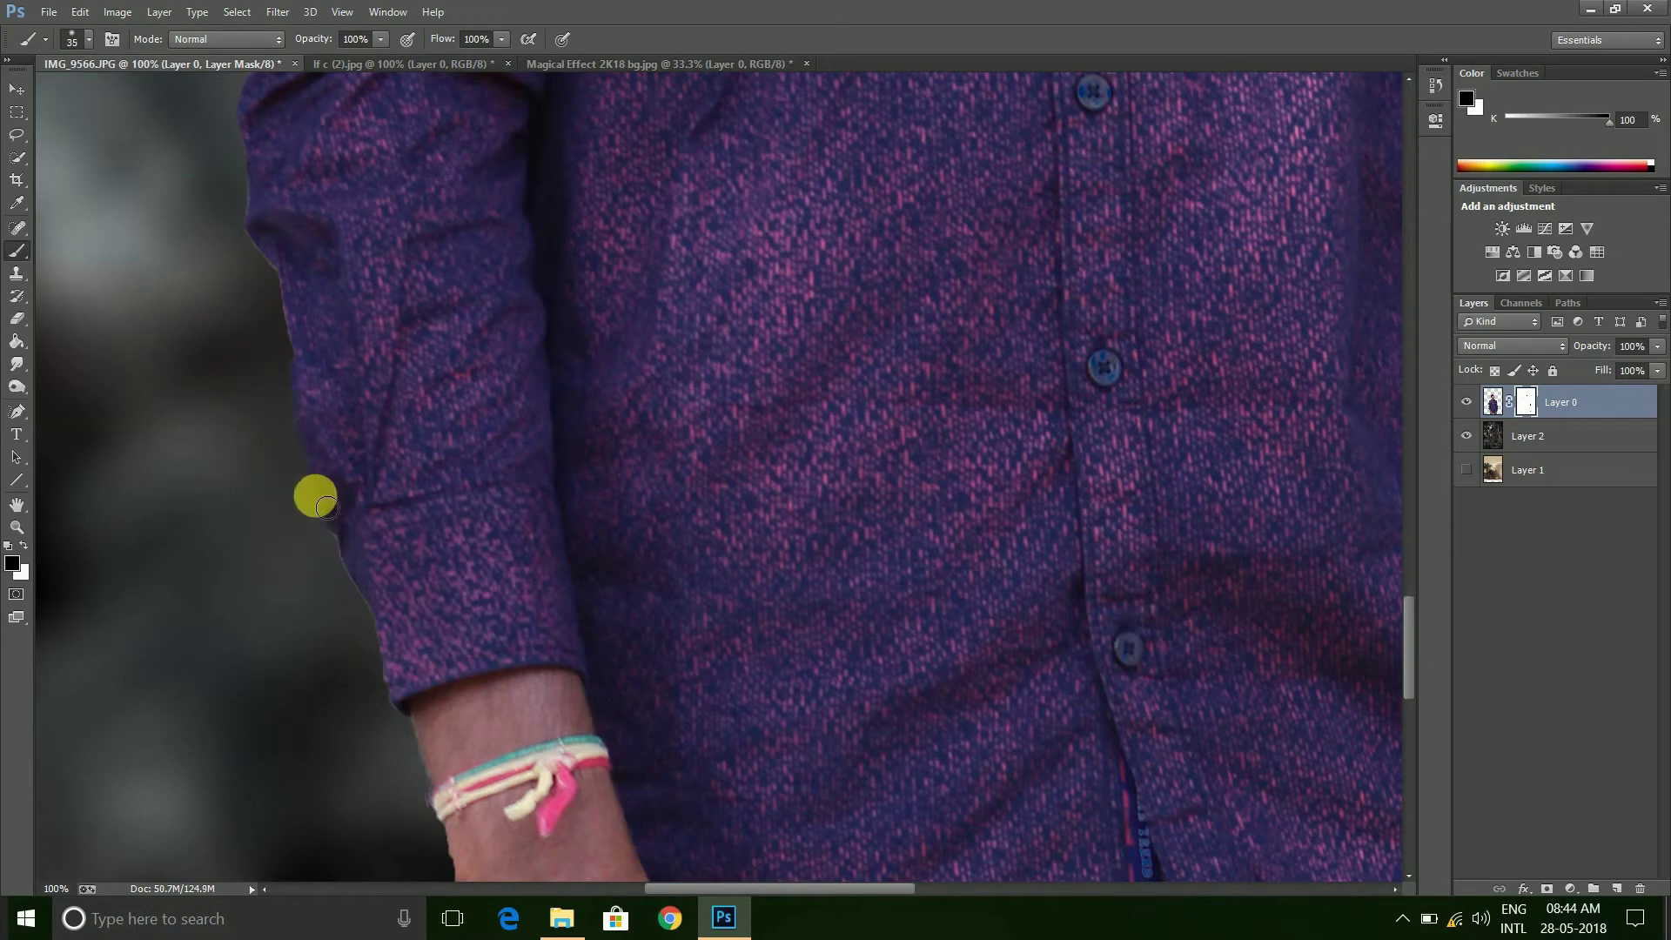
left_click_drag(398, 357, 479, 559)
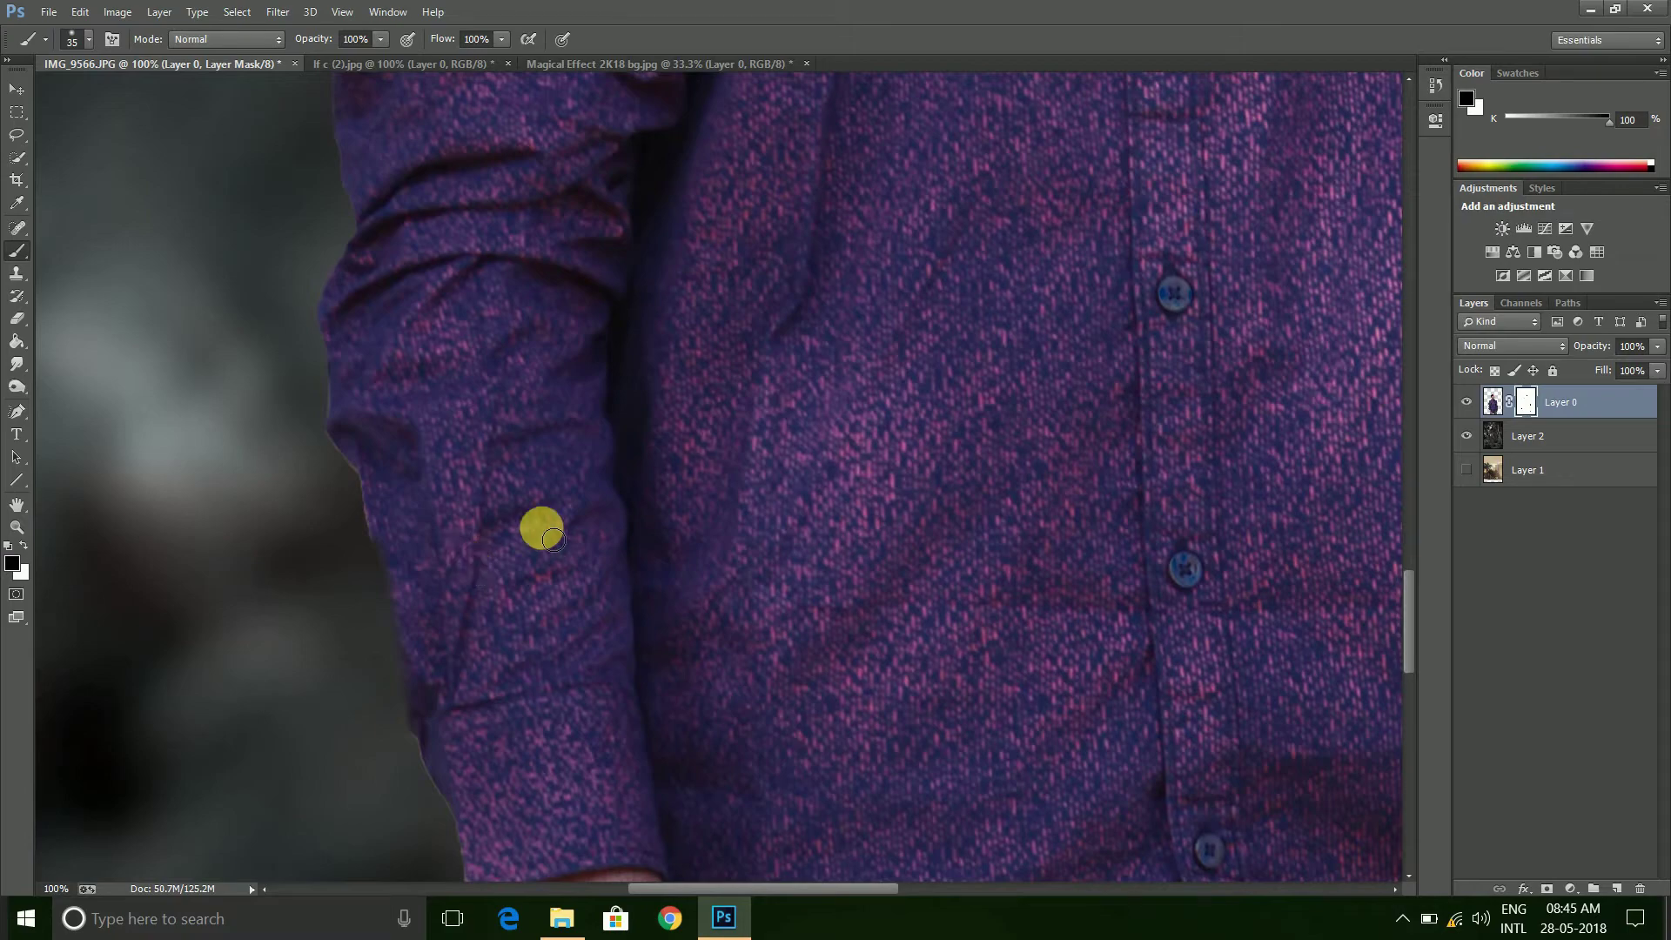
left_click_drag(903, 467, 888, 910)
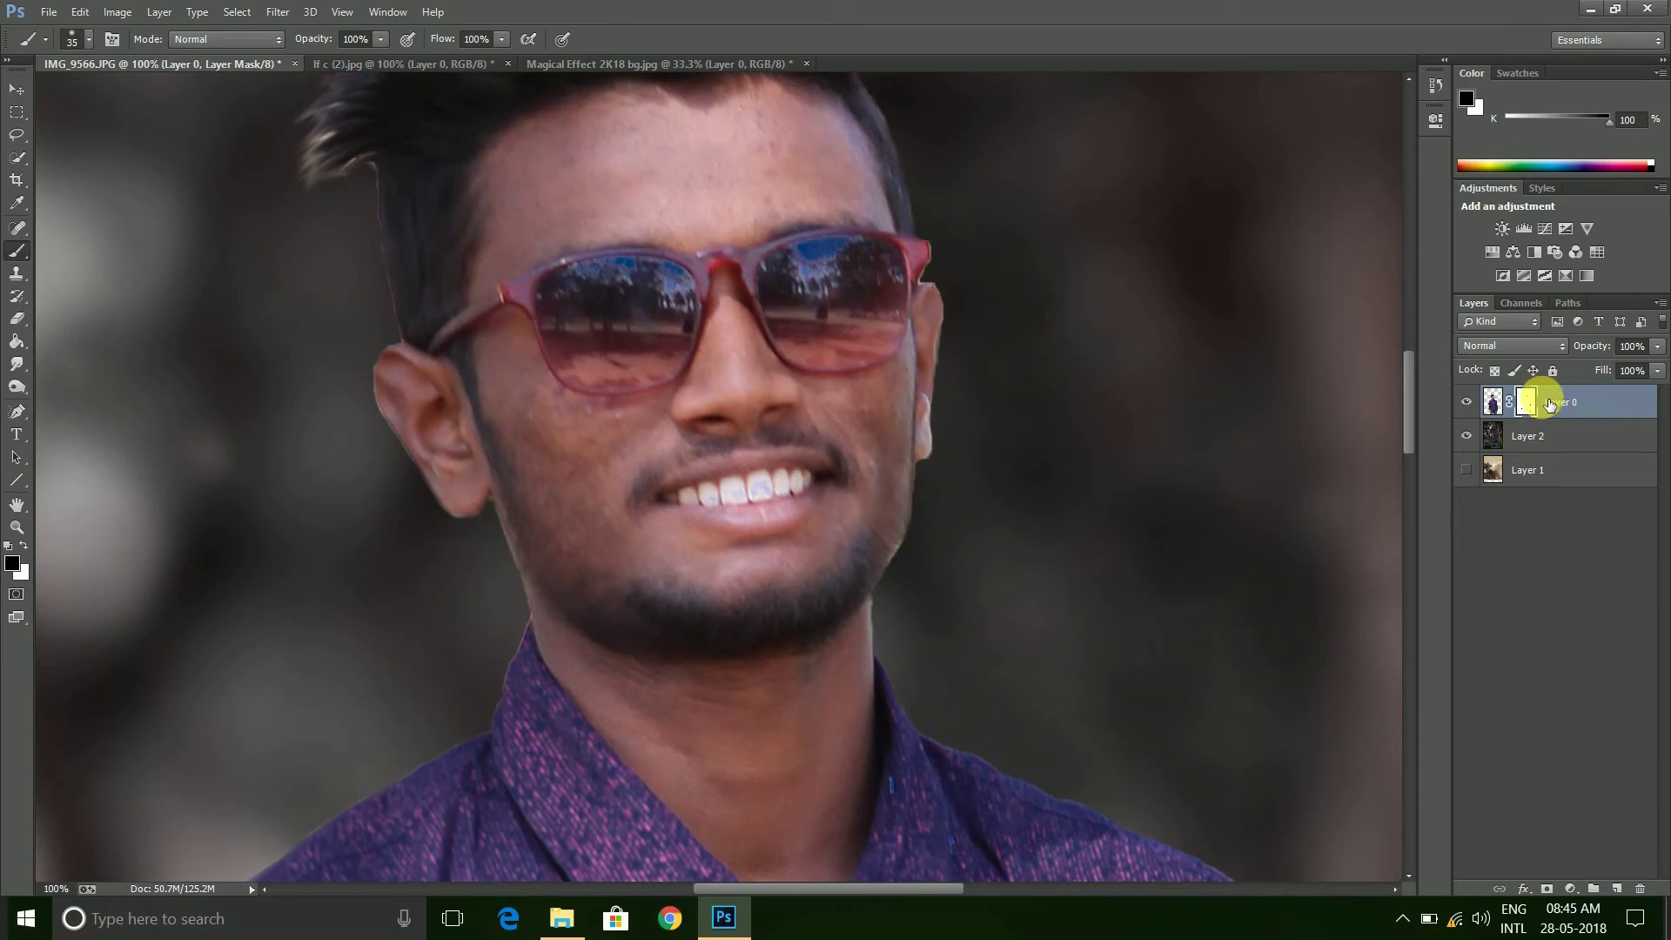
Apply the layer mask permanently to Layer 0
right_click(1526, 402)
left_click(1492, 462)
scroll(991, 494, "up", 3)
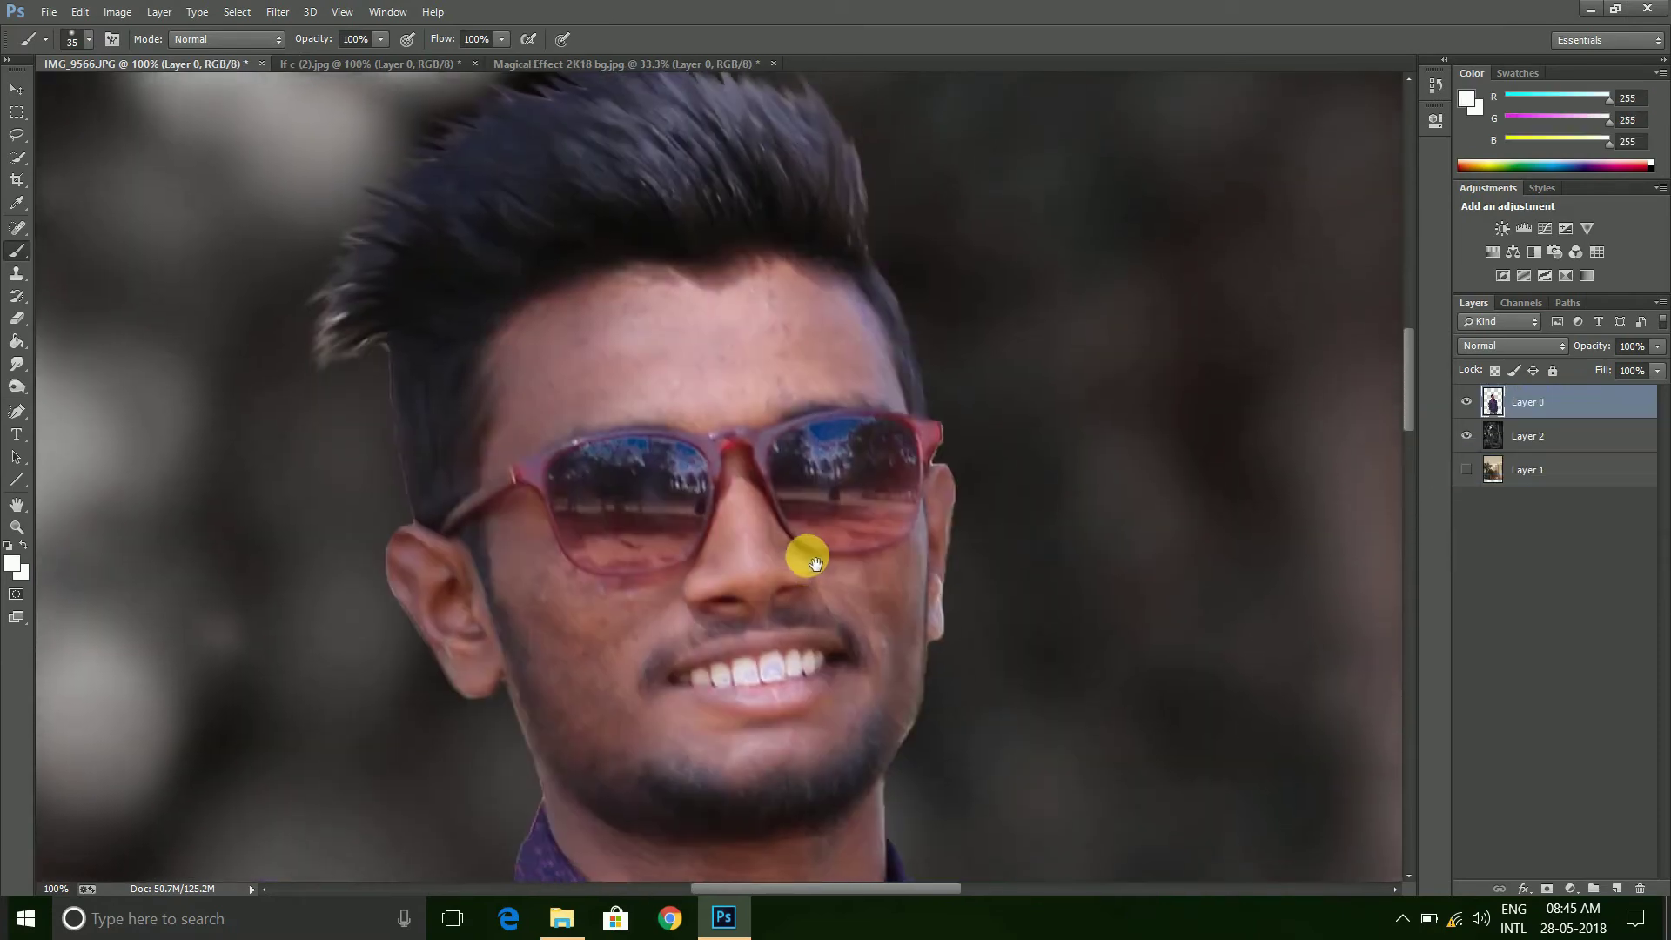
Spot-heal two blemishes on the man's cheek
left_click(14, 226)
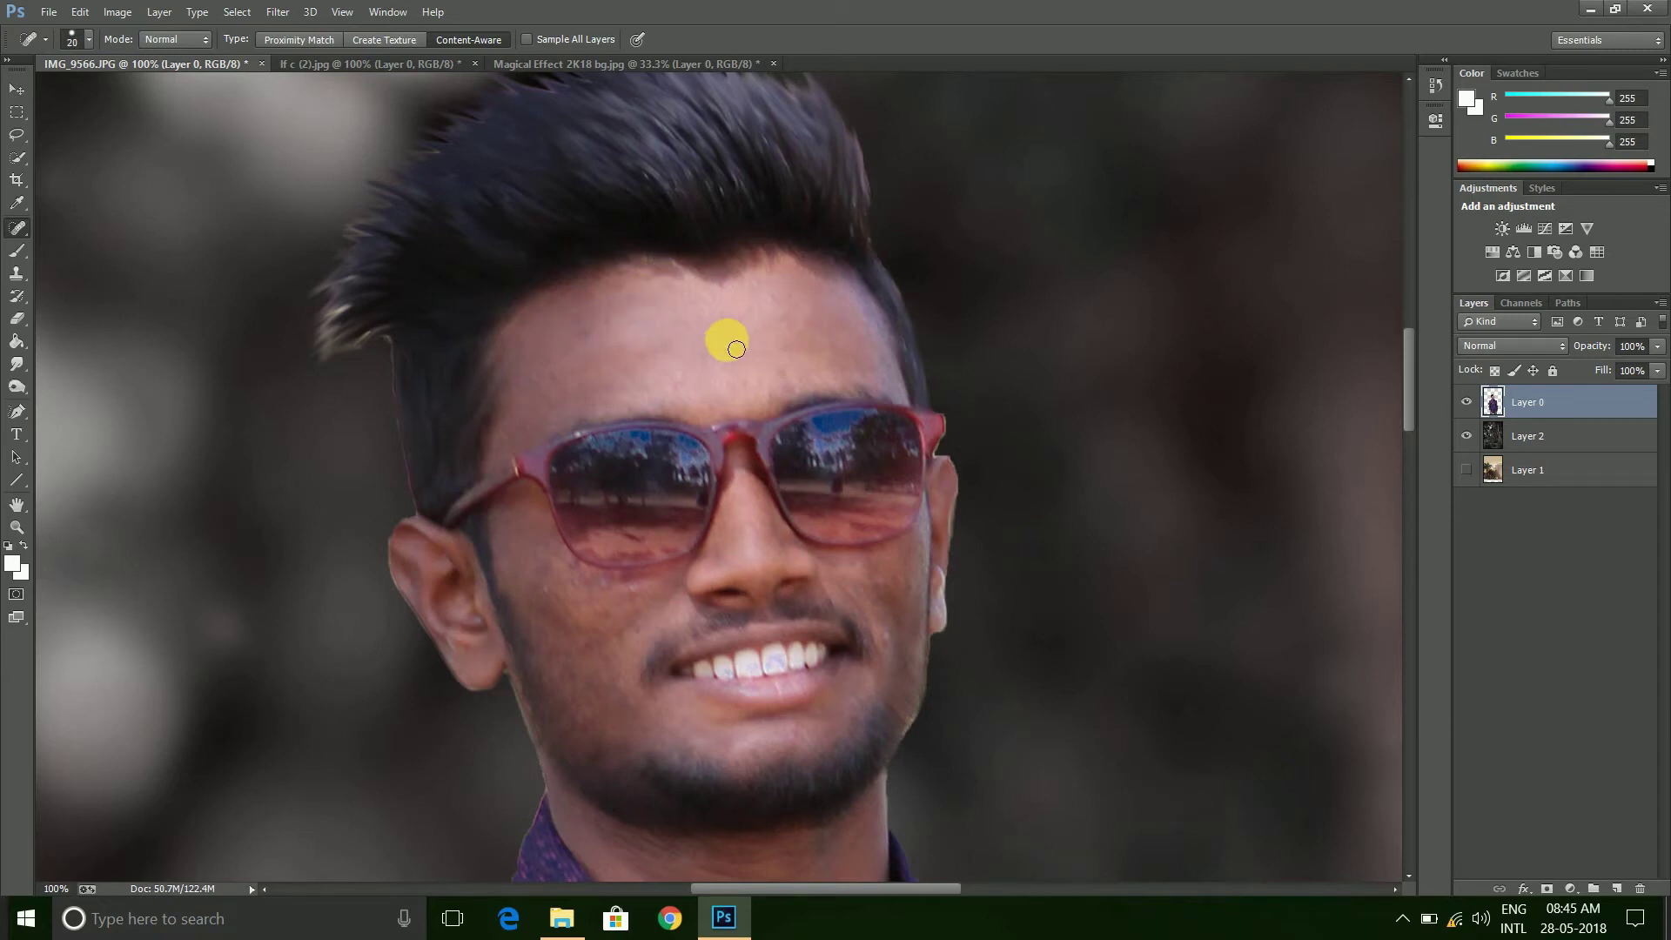
scroll(493, 388, "down", 4)
left_click(523, 360)
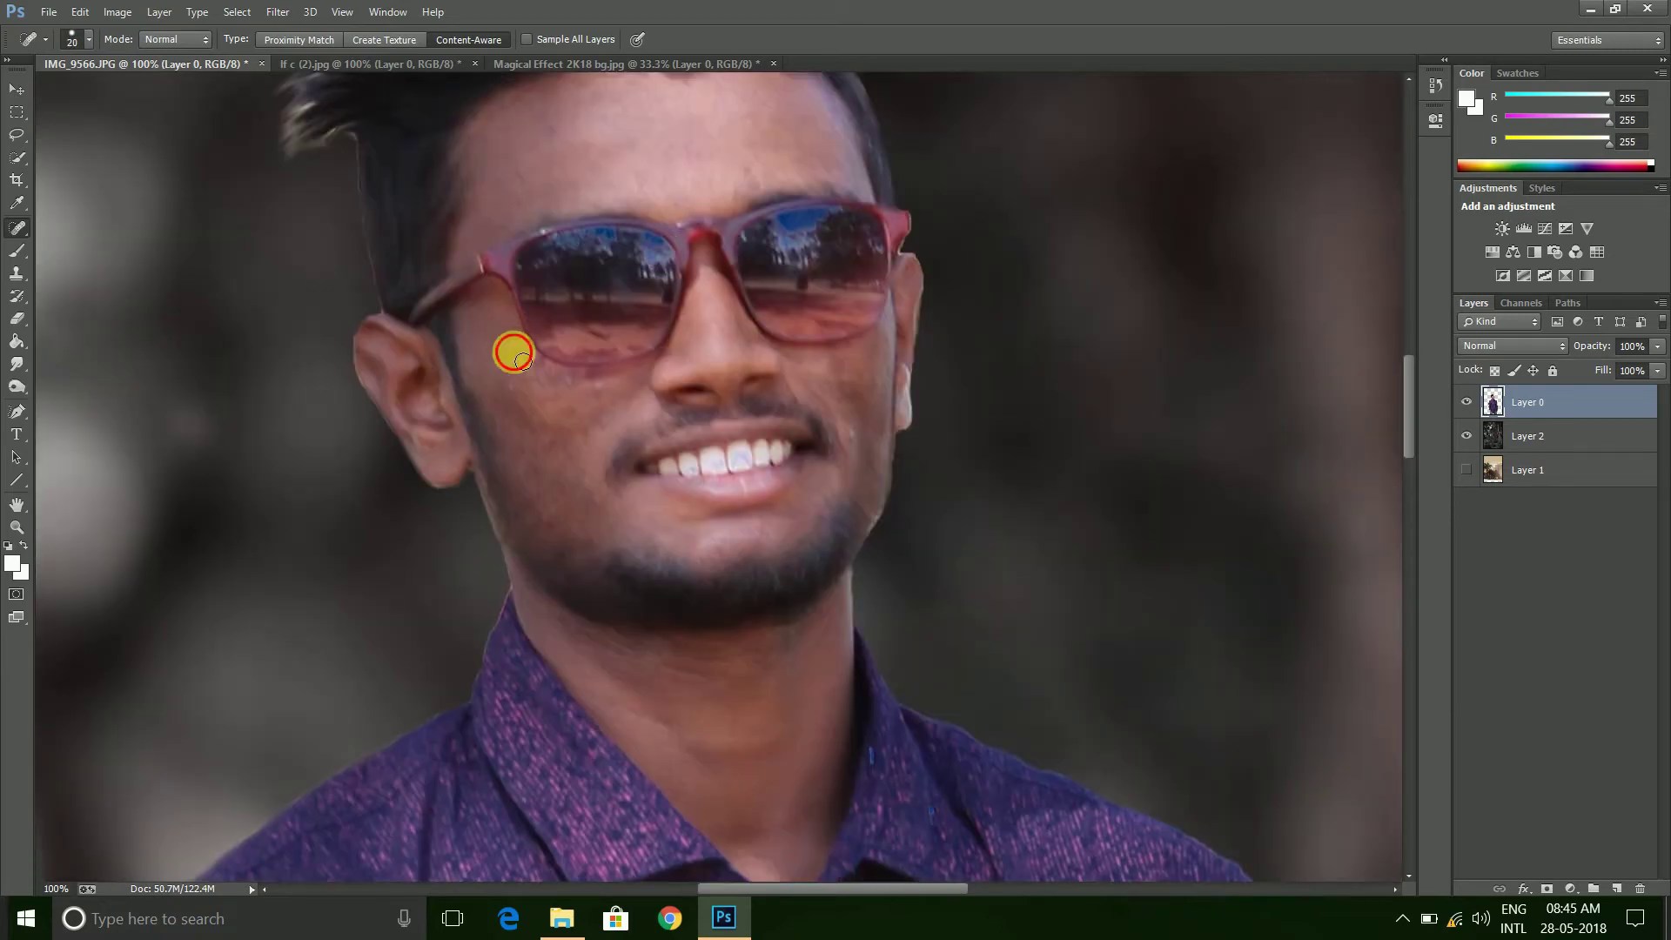
left_click(485, 343)
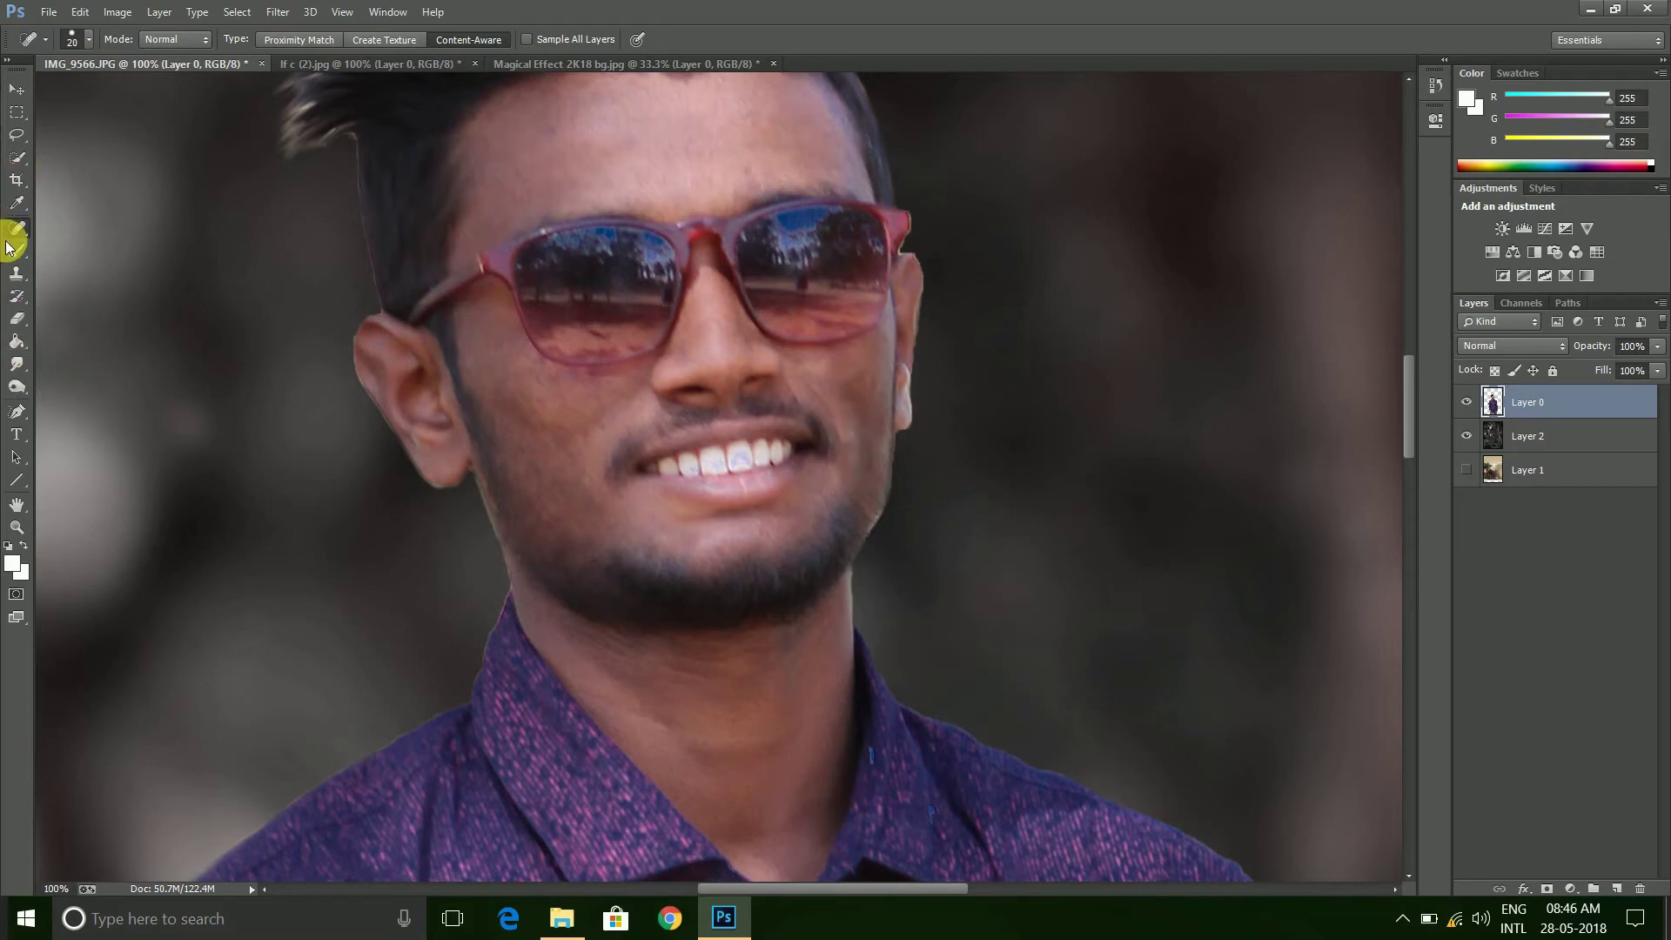
right_click(17, 364)
Smudge the forehead skin near the hairline with a size-30 brush
left_click(70, 403)
scroll(604, 322, "up", 3)
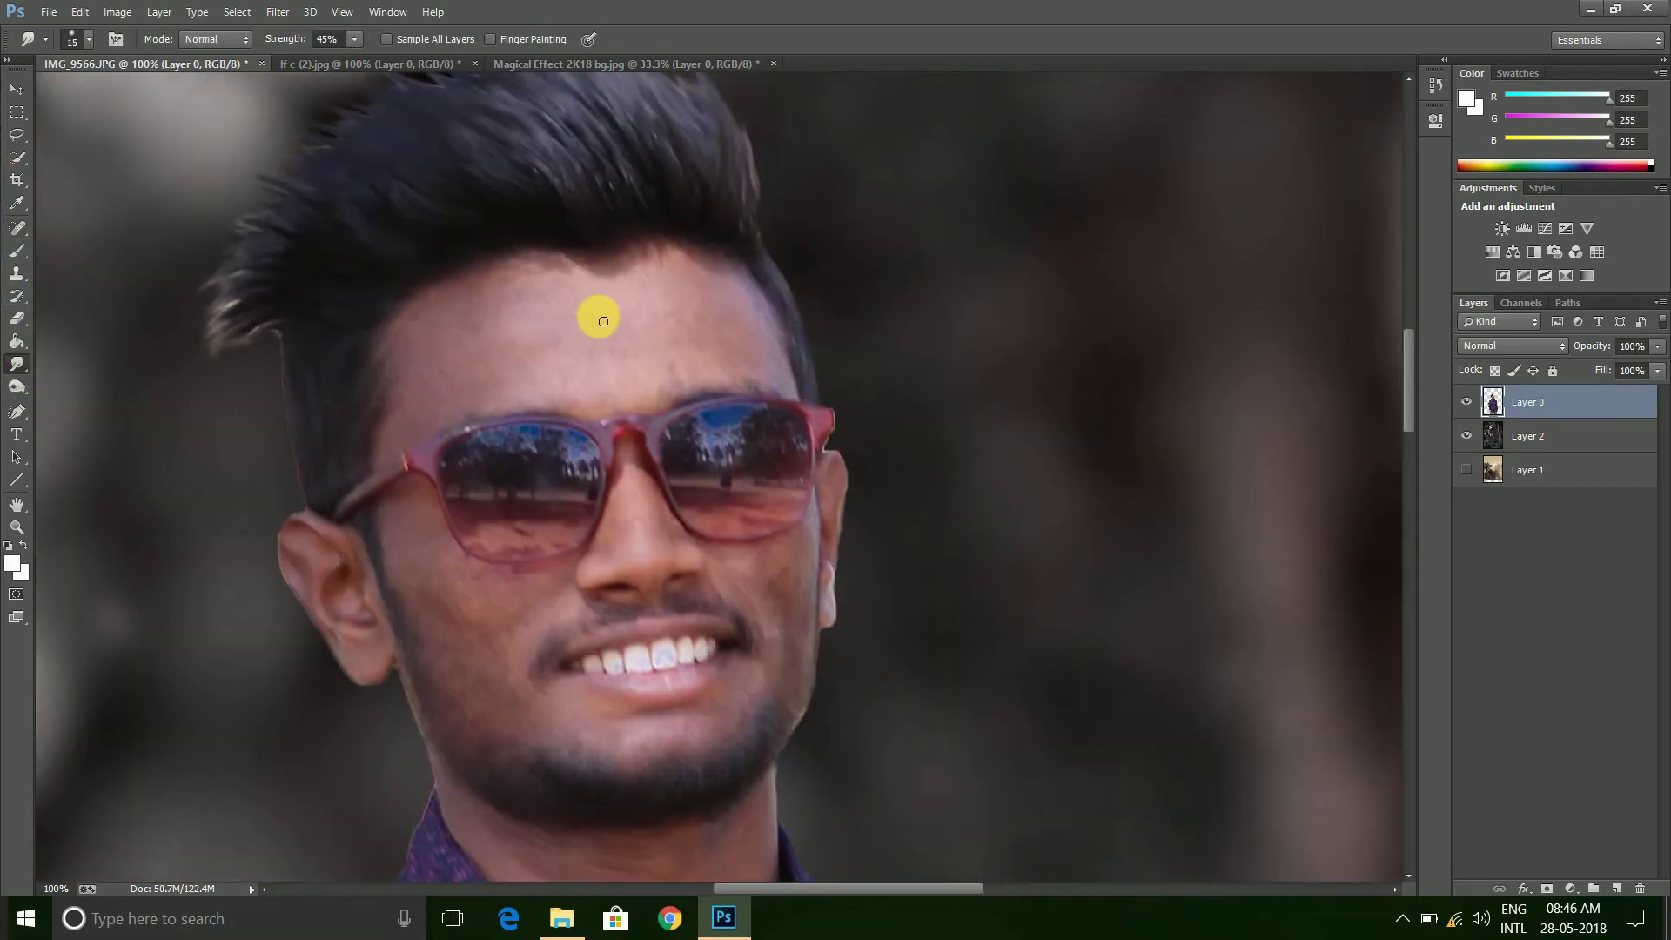
key("bracketright")
key("bracketright")
mouse_move(503, 279)
left_mouse_down()
mouse_move(542, 300)
mouse_move(463, 314)
left_mouse_up()
mouse_move(582, 273)
left_mouse_down()
mouse_move(534, 343)
mouse_move(443, 377)
left_mouse_up()
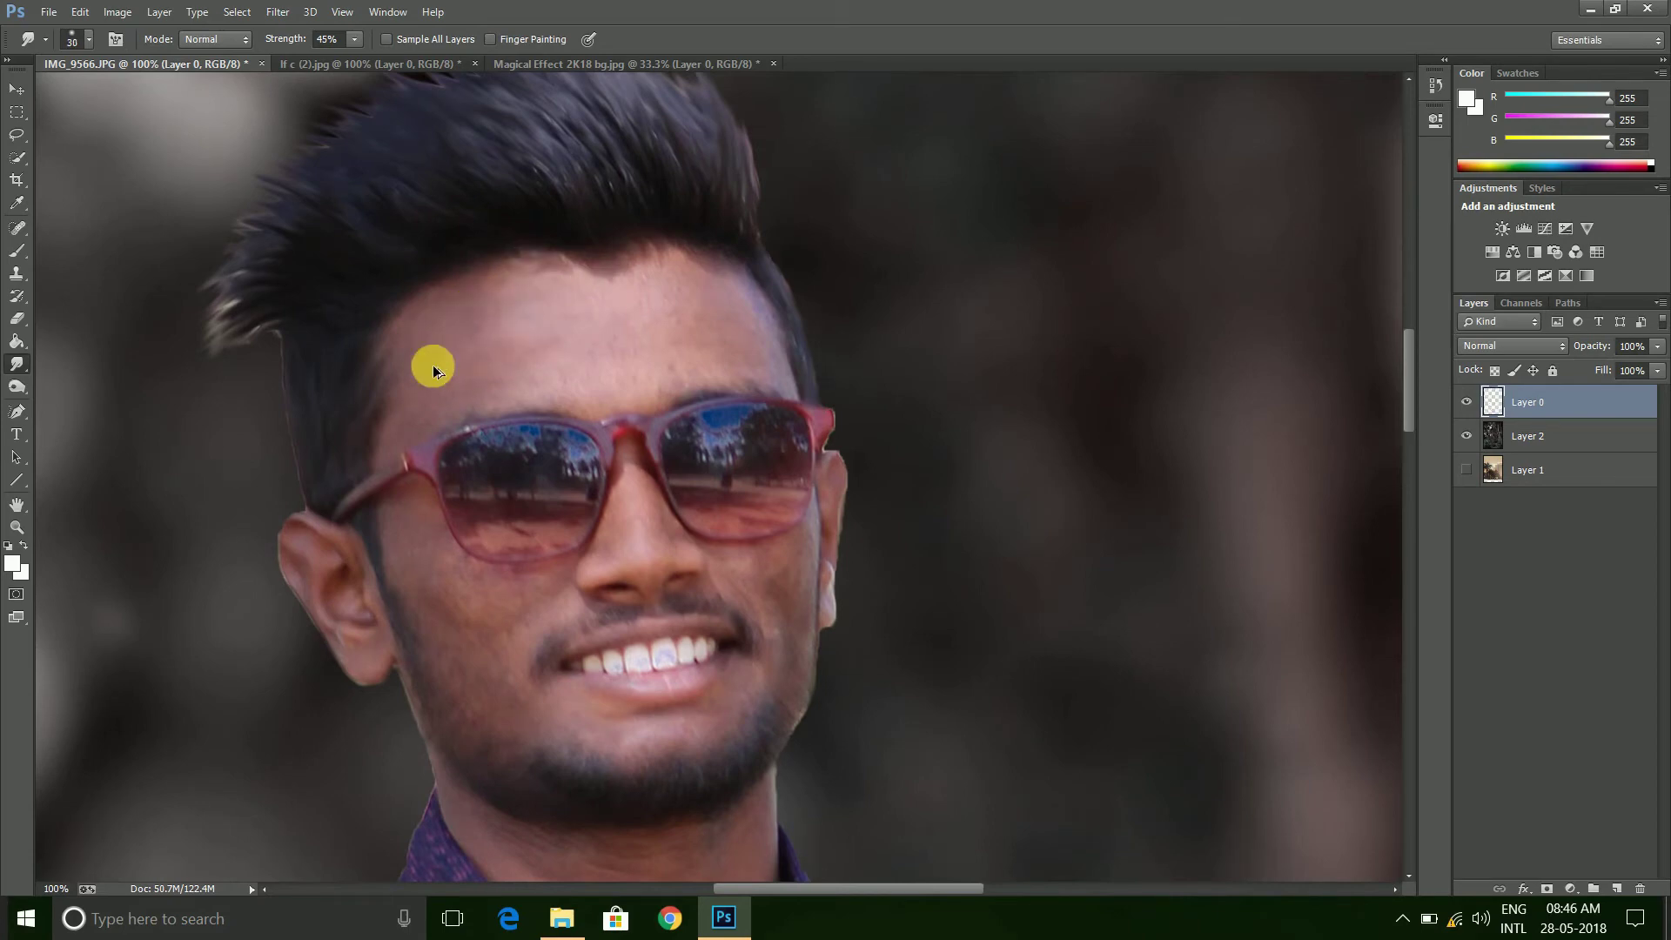
Duplicate Layer 0 and blur-soften the skin across the forehead
key("ctrl+j")
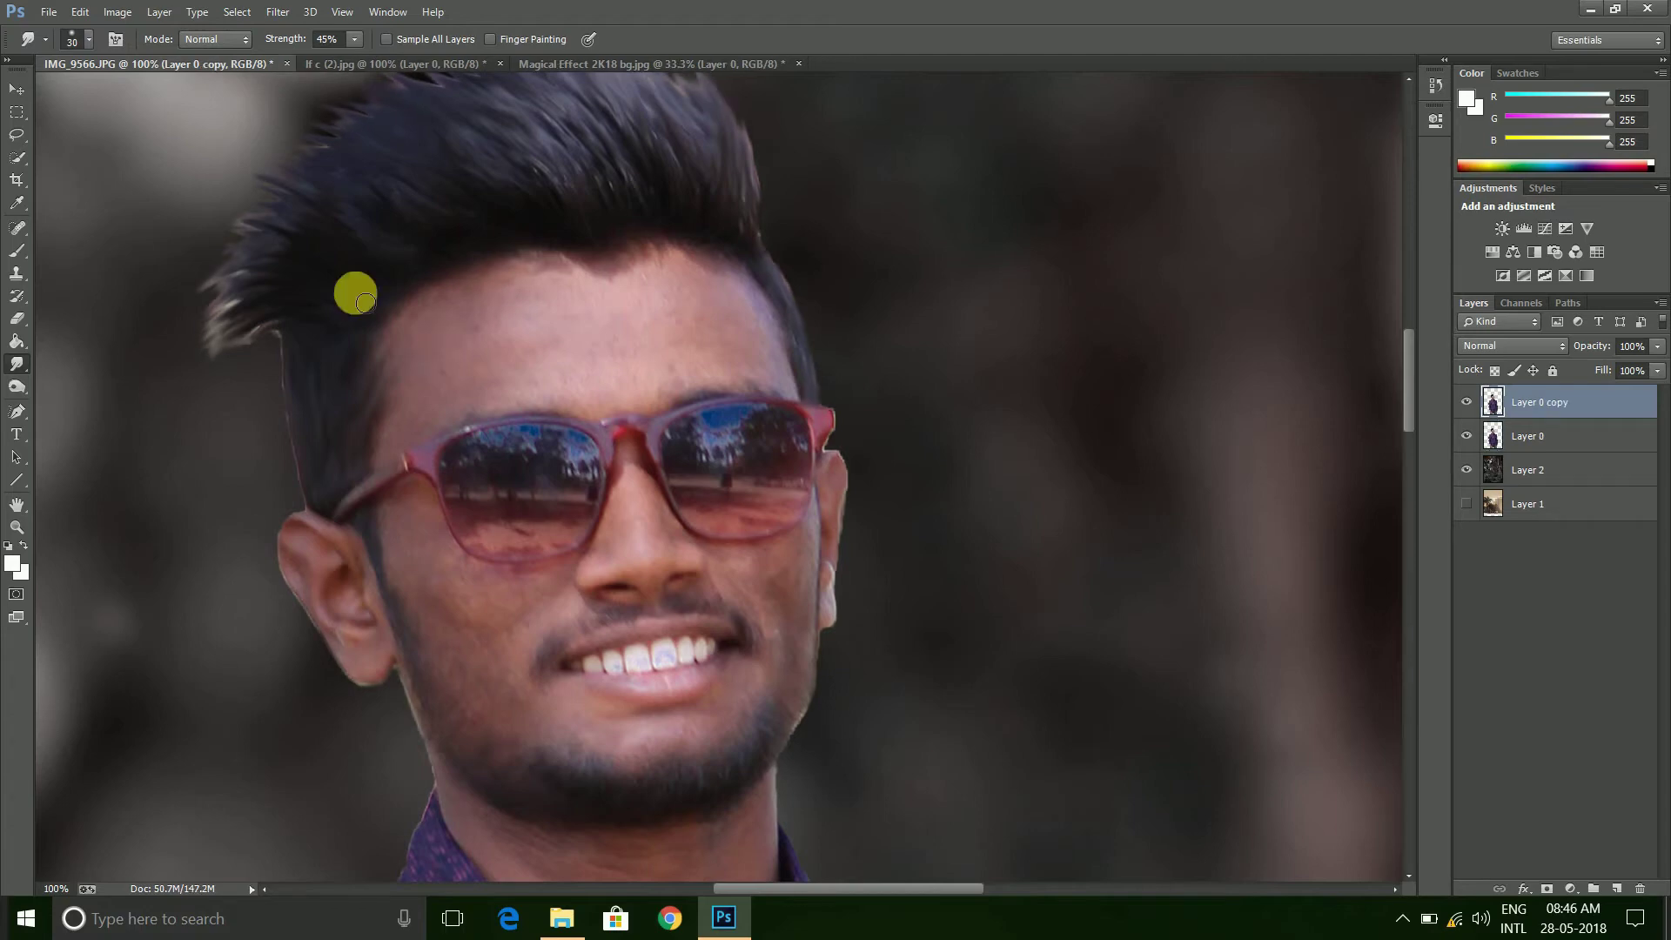
right_click(17, 375)
left_click(83, 352)
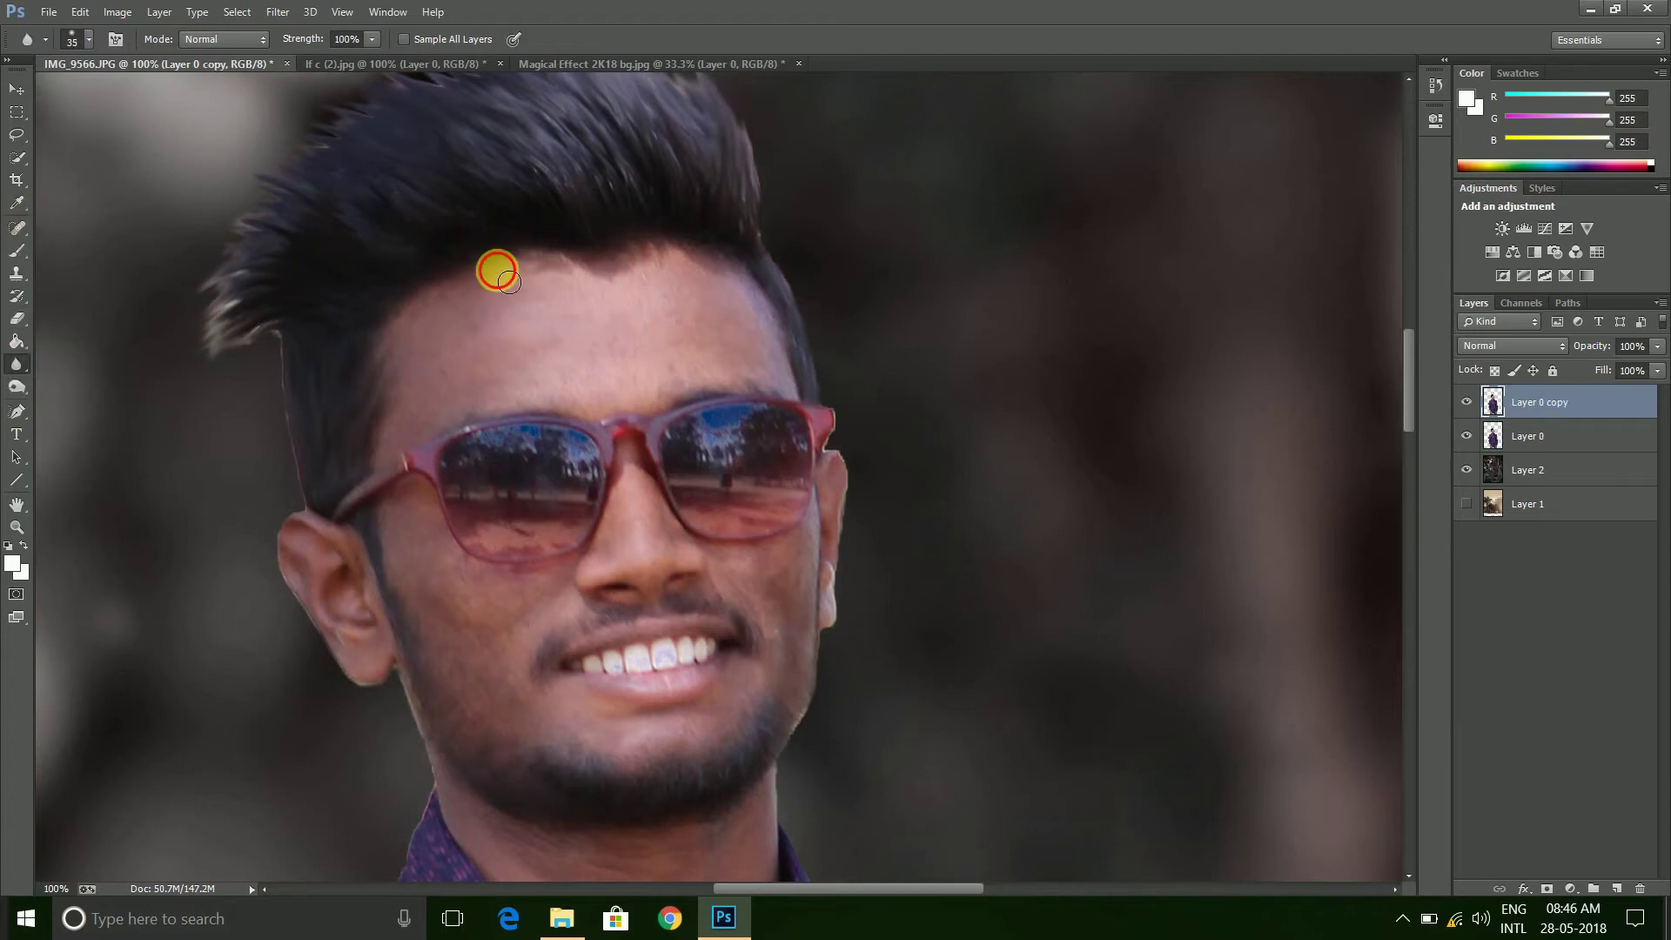
left_click(493, 338)
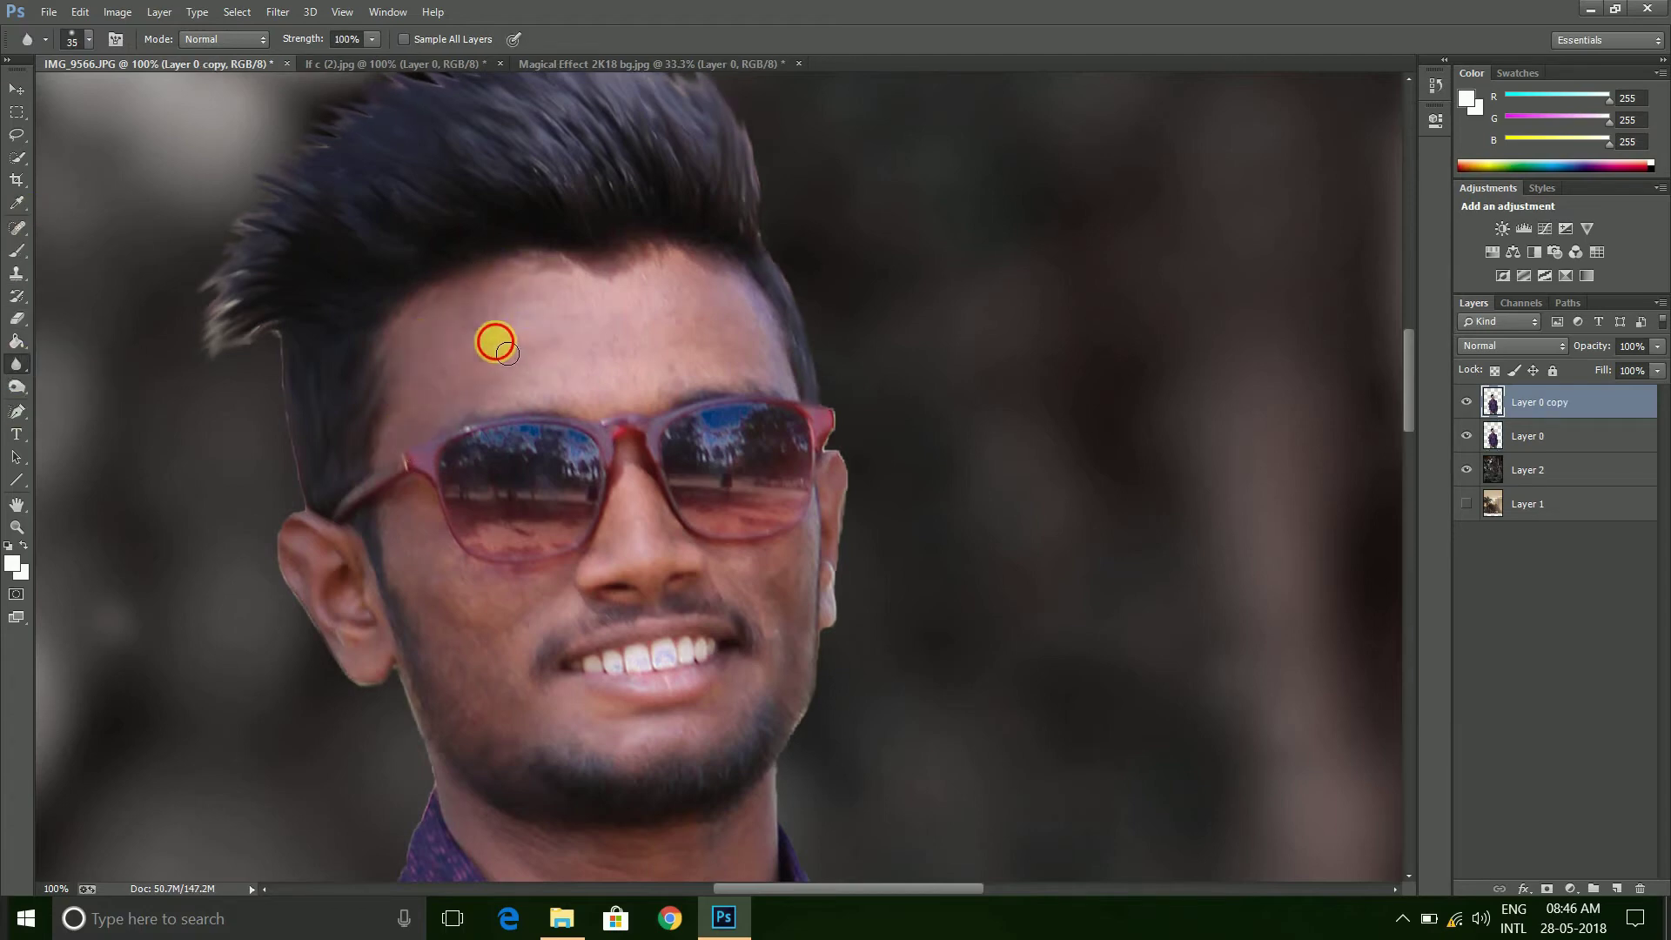
left_click(557, 296)
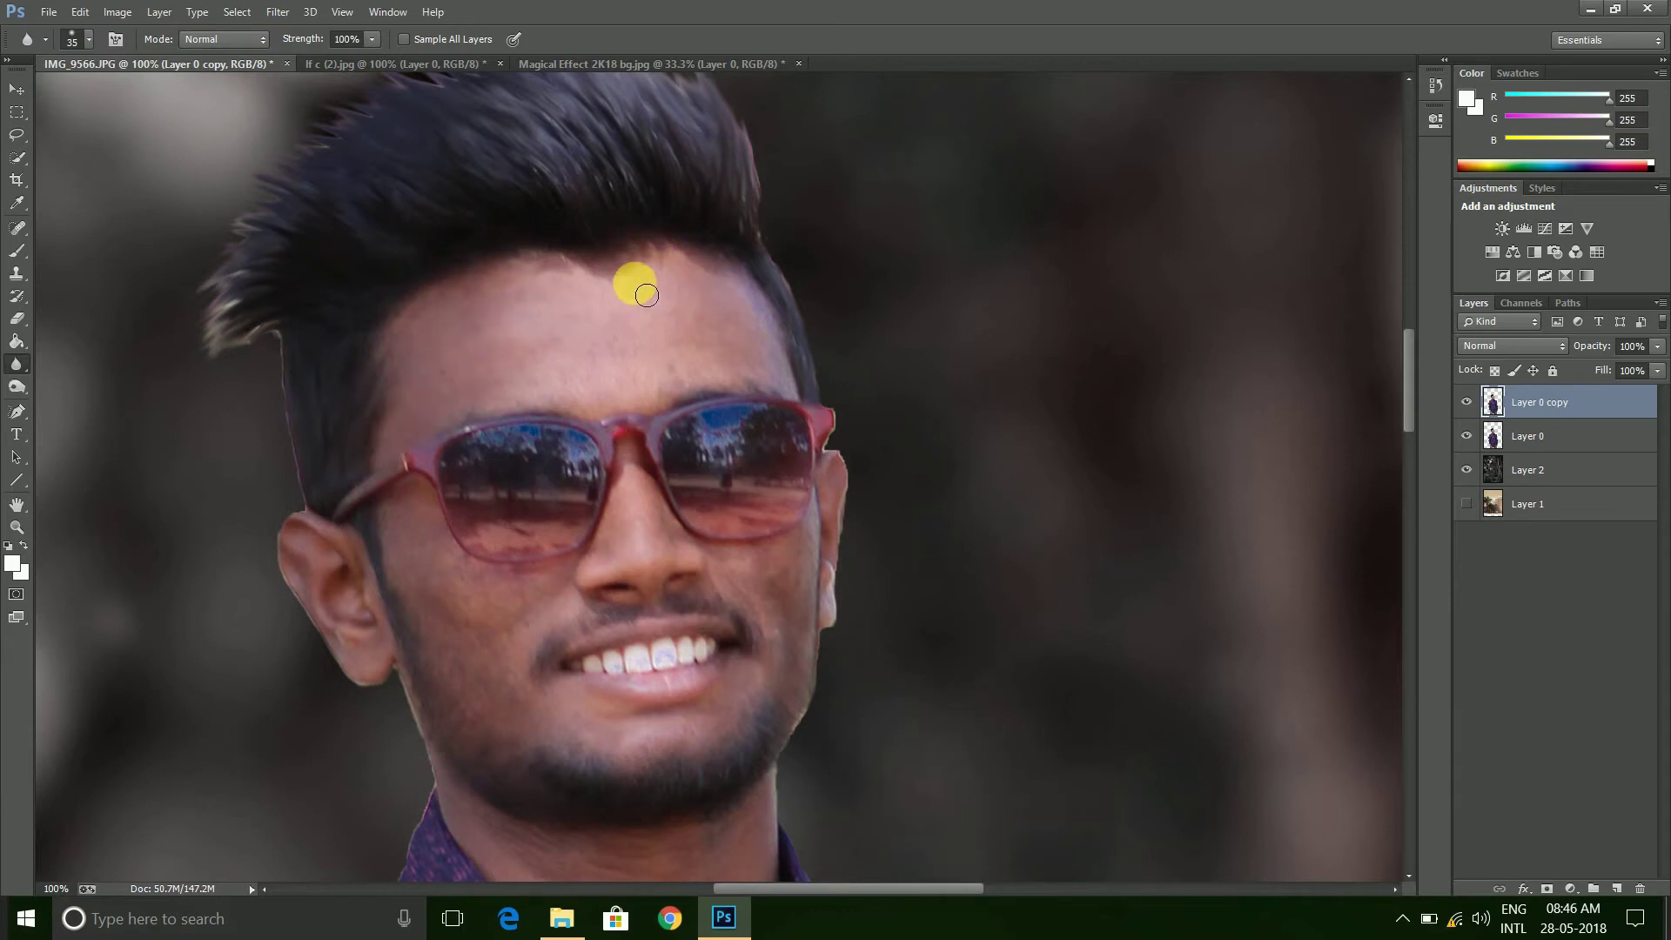
left_click(739, 302)
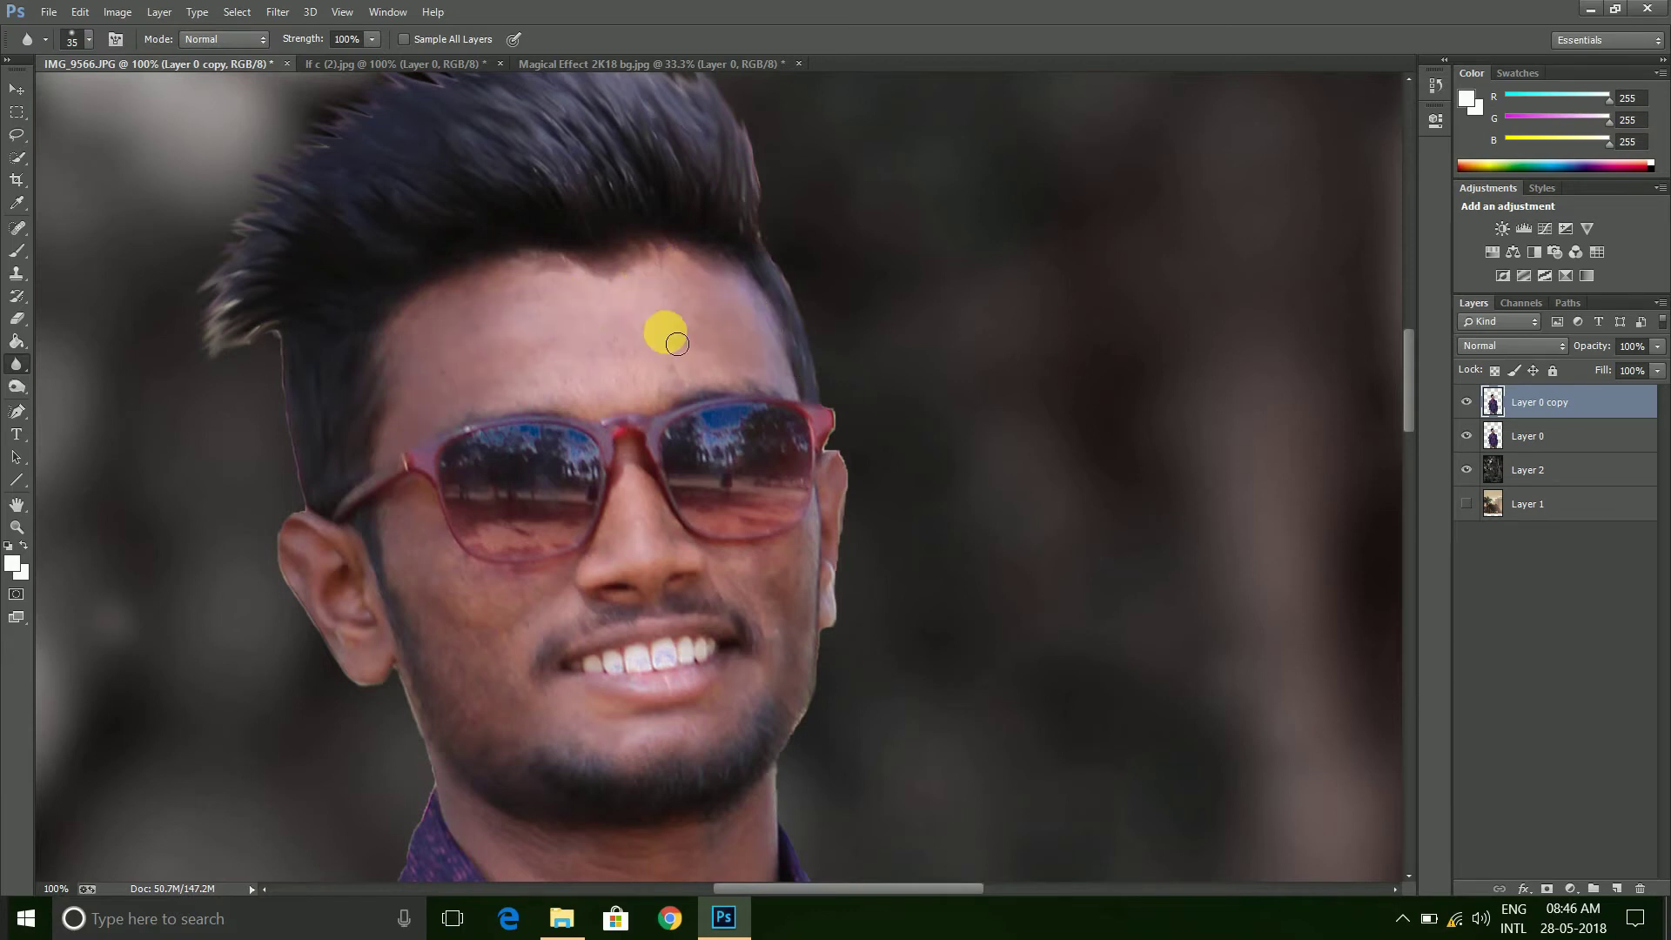
left_click(275, 11)
In Camera Raw, adjust Oranges luminance and saturation and lower Blues saturation
left_click(314, 135)
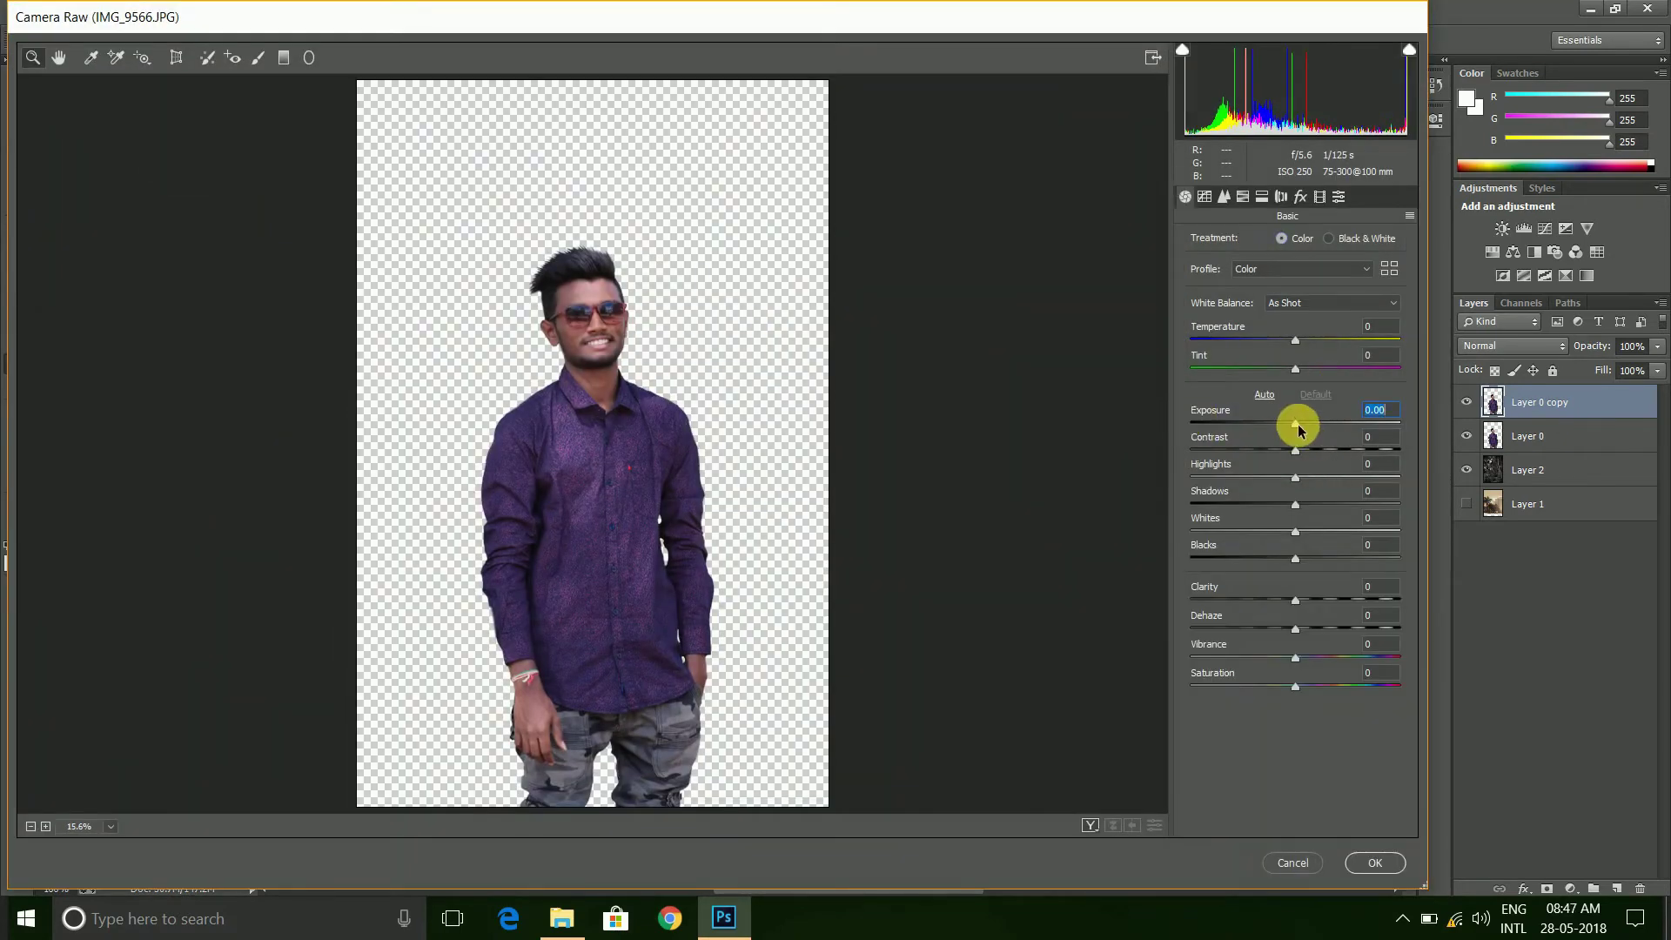
left_click(1242, 197)
left_click_drag(1296, 326, 1312, 350)
left_click(1243, 239)
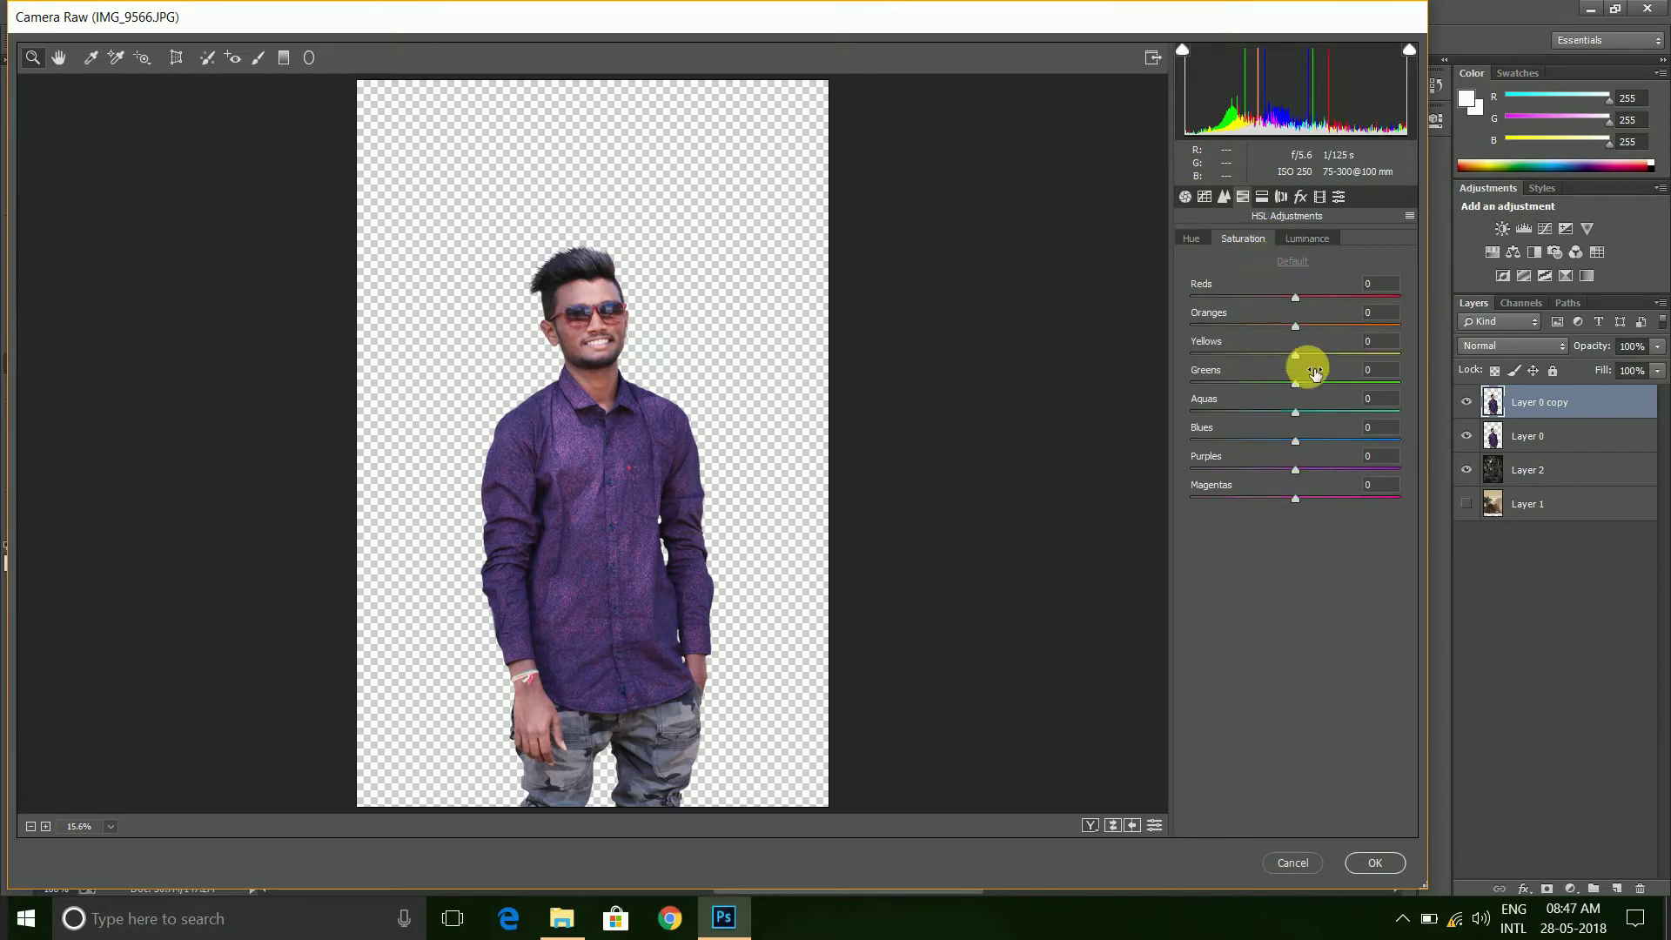
left_click_drag(1295, 326, 1303, 383)
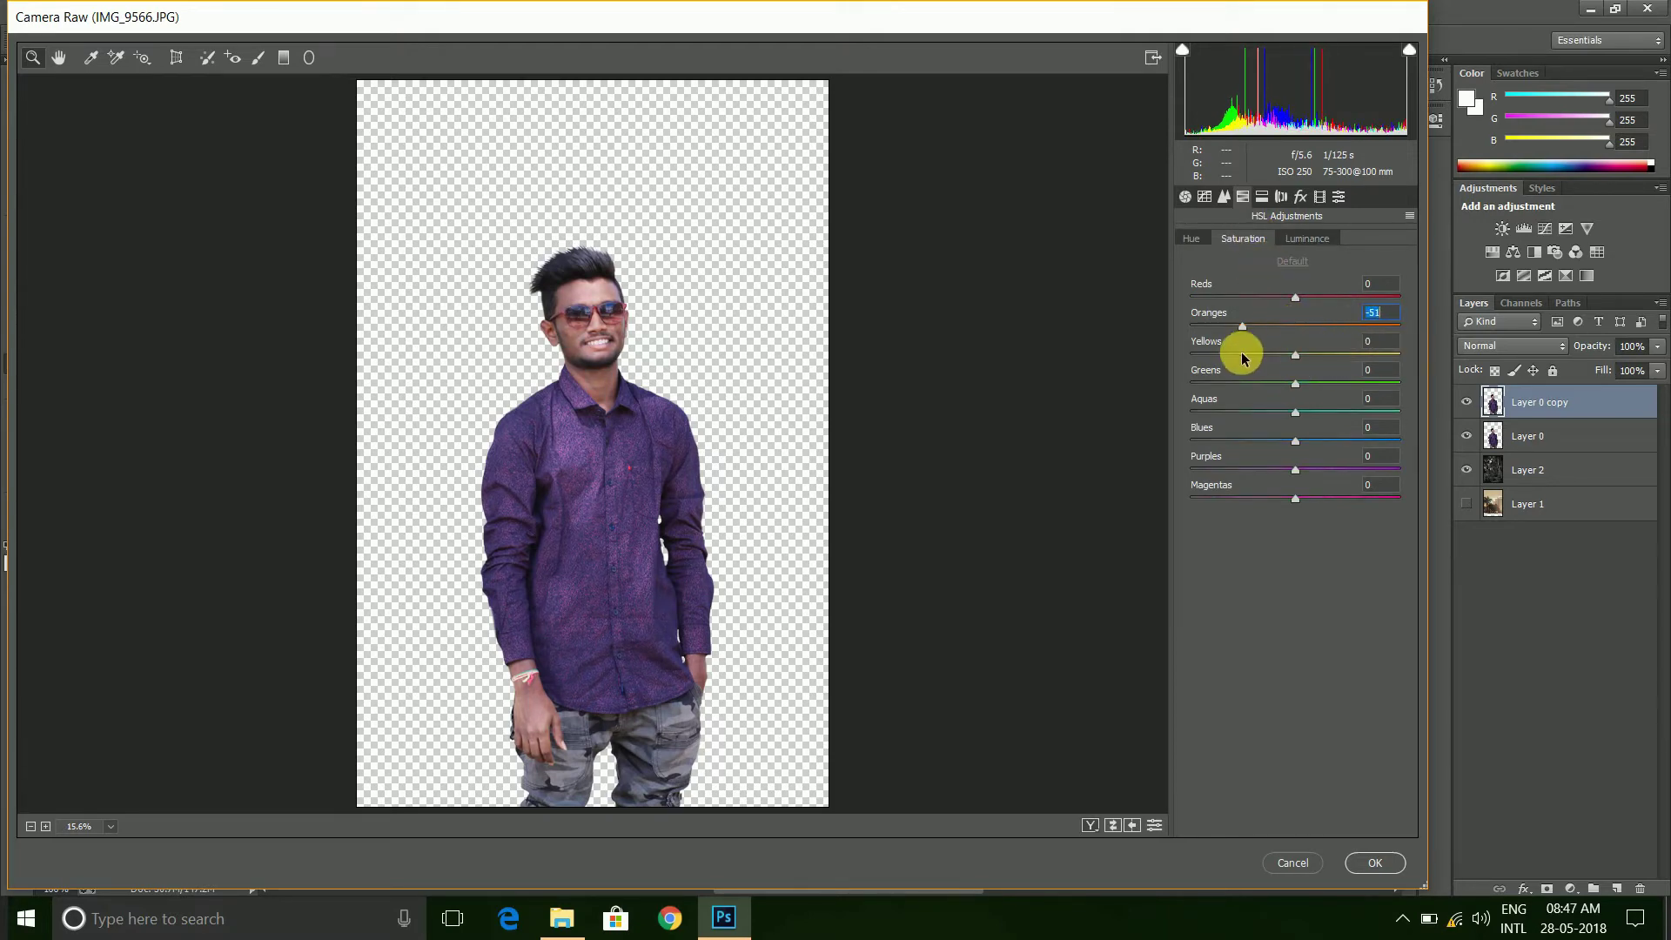
left_click(1186, 197)
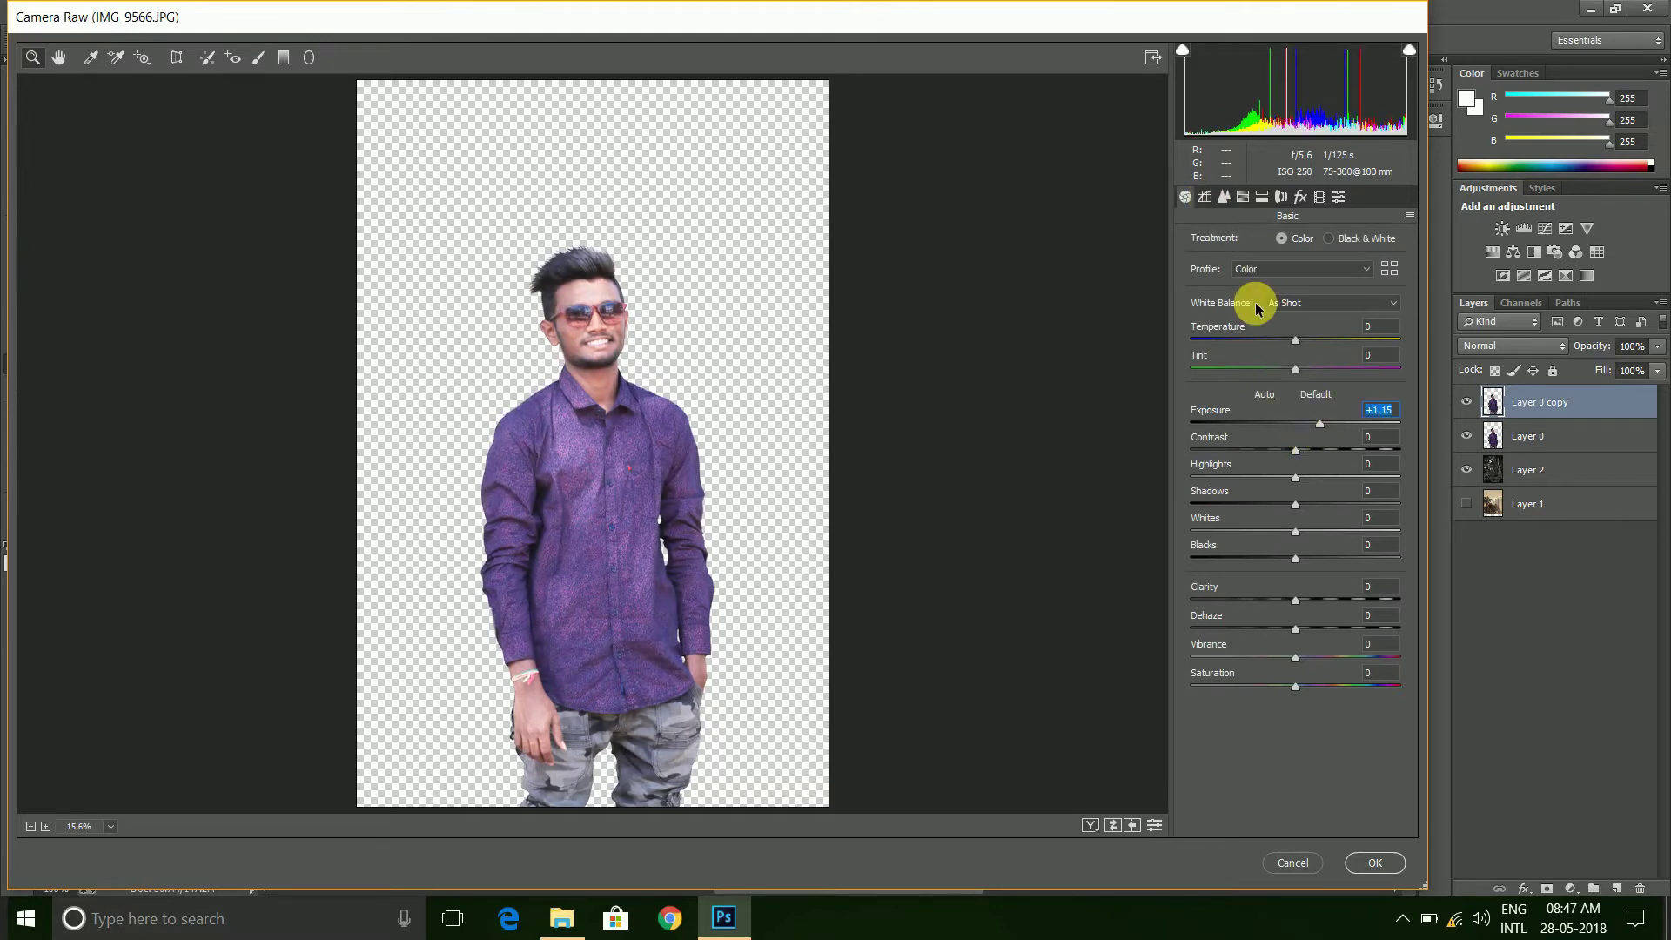
left_click(1236, 201)
left_click_drag(1296, 441, 1338, 471)
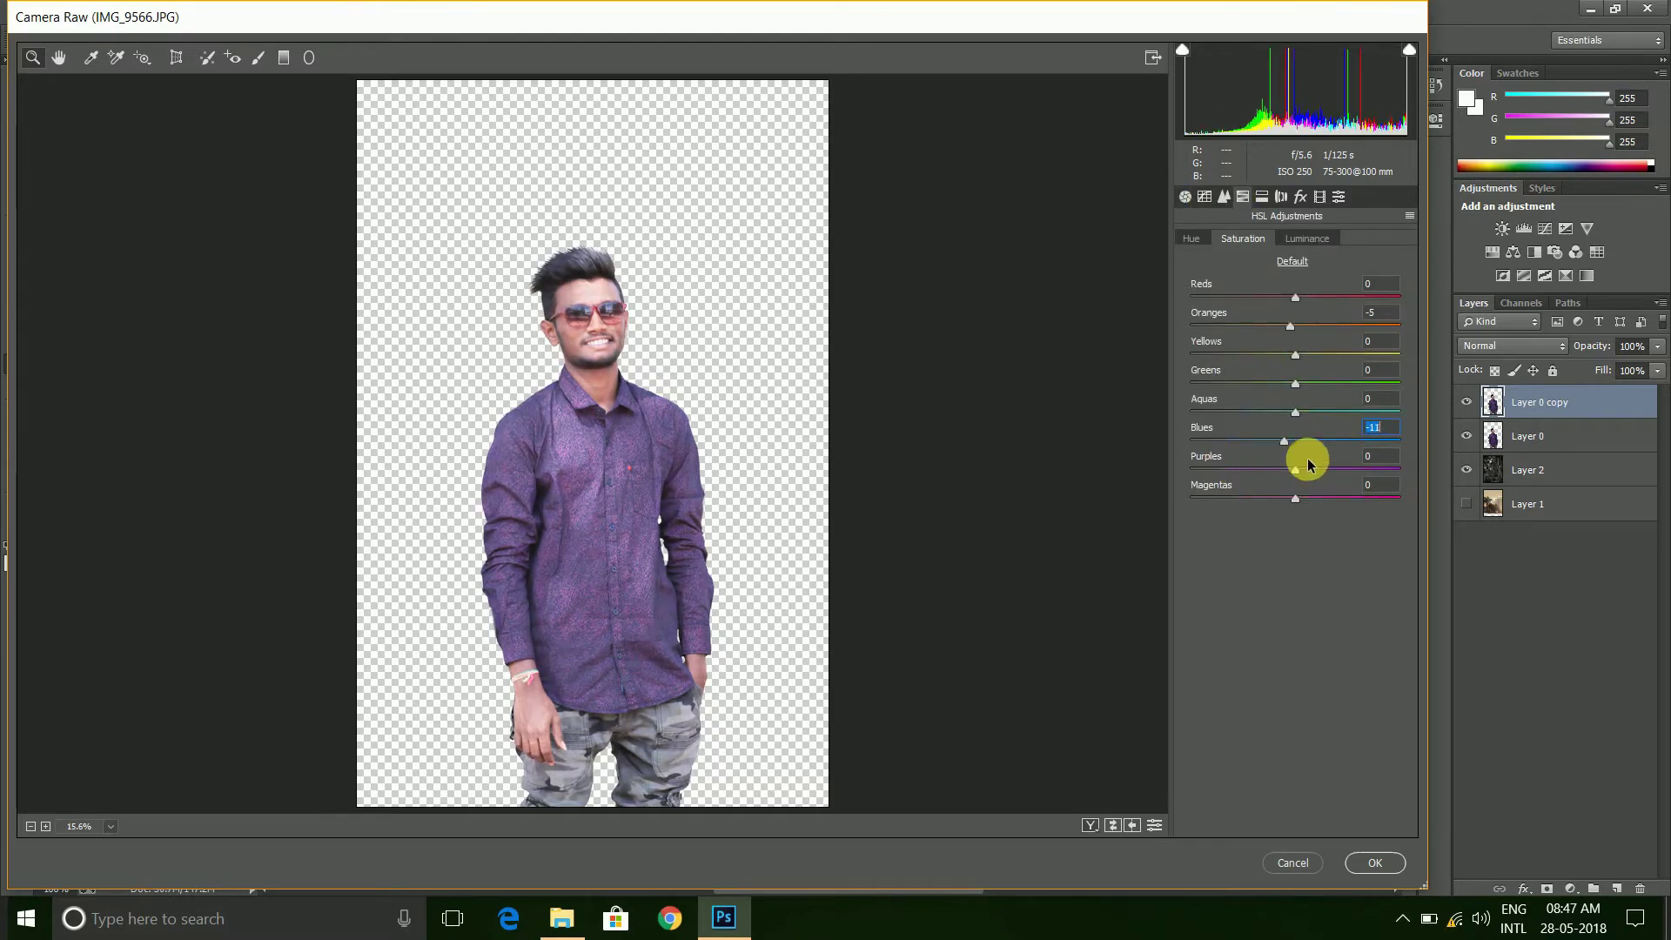
left_click(1375, 862)
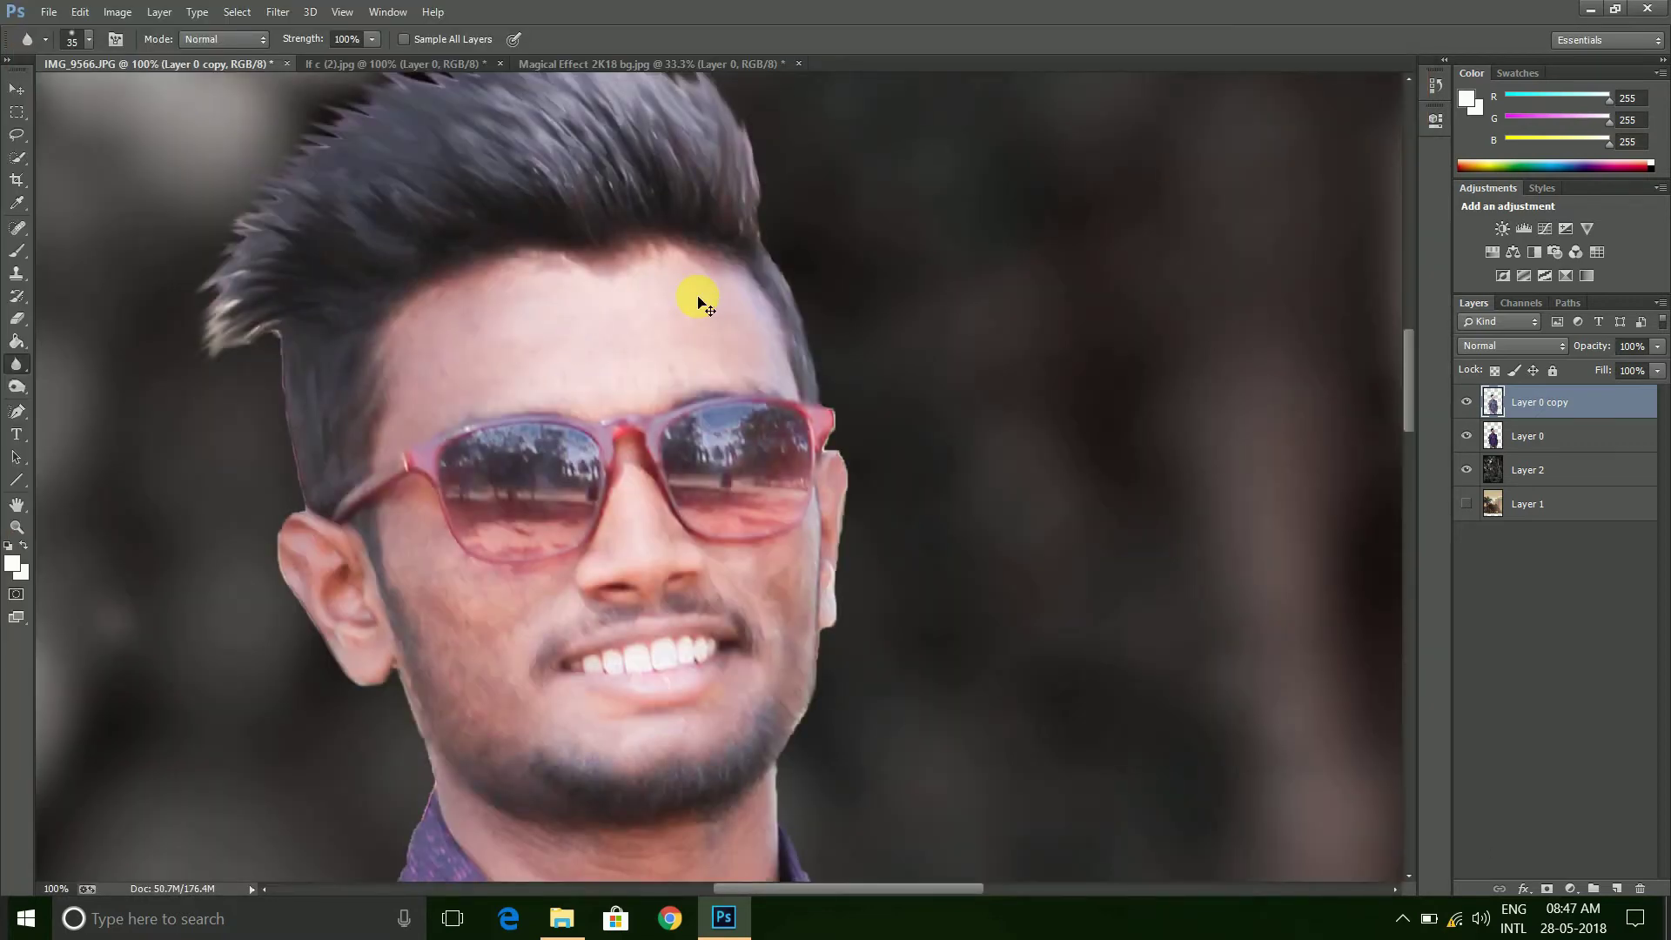
scroll(699, 302, "down", 6)
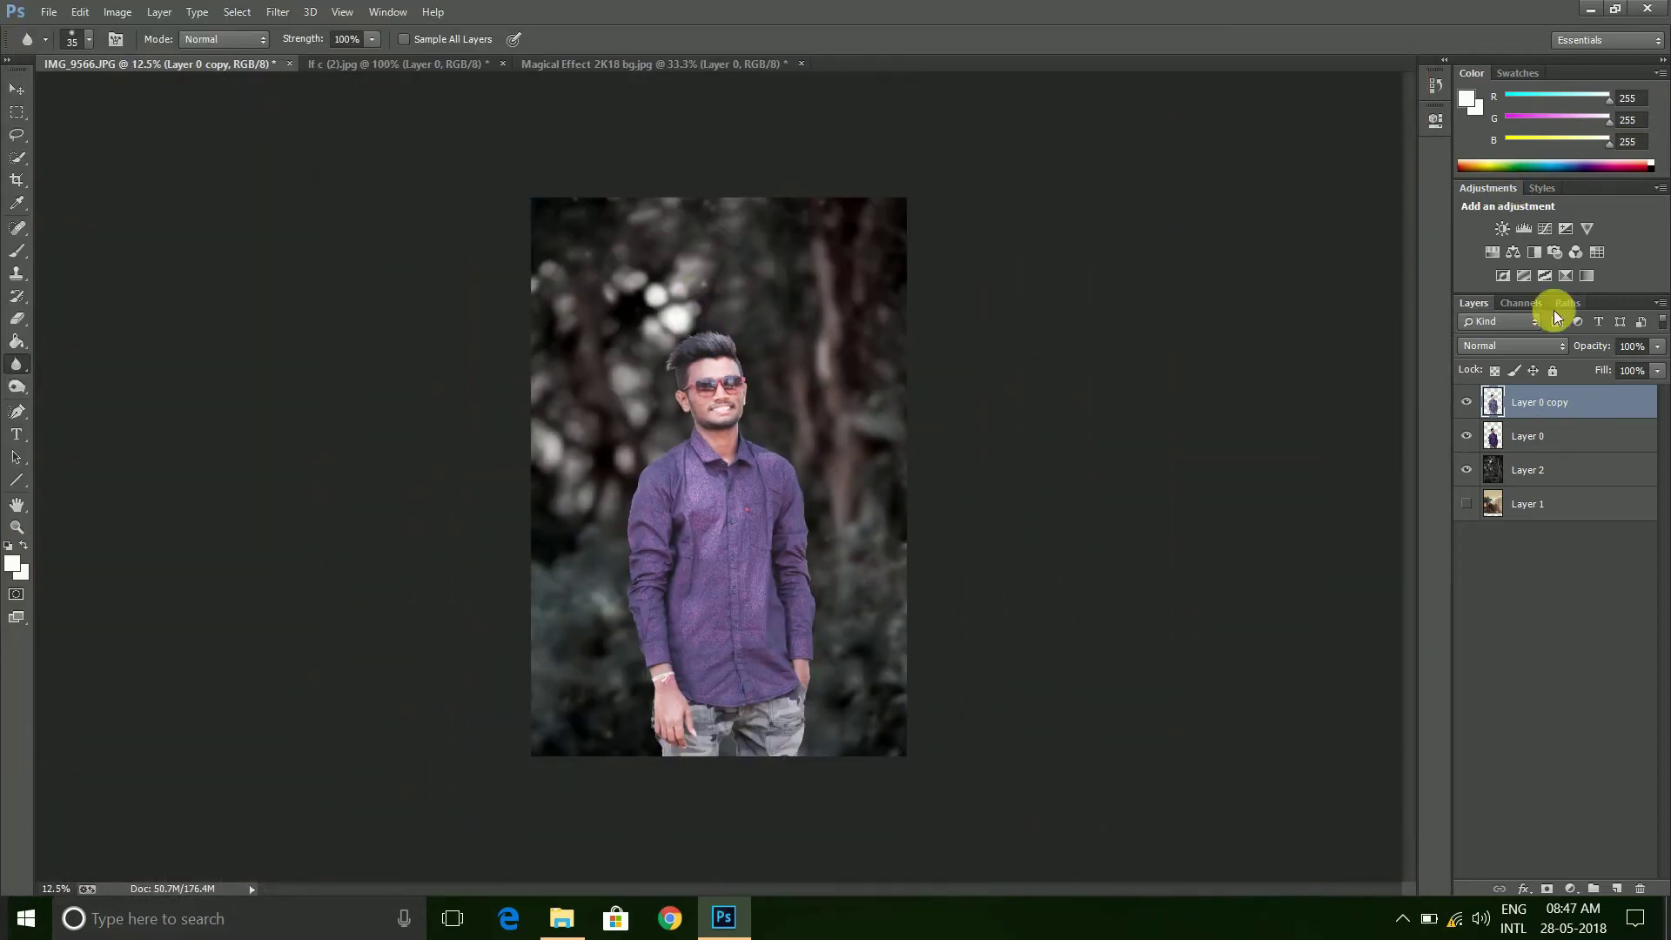
Reapply Camera Raw with higher Exposure to brighten the man
left_click(278, 12)
left_click(440, 138)
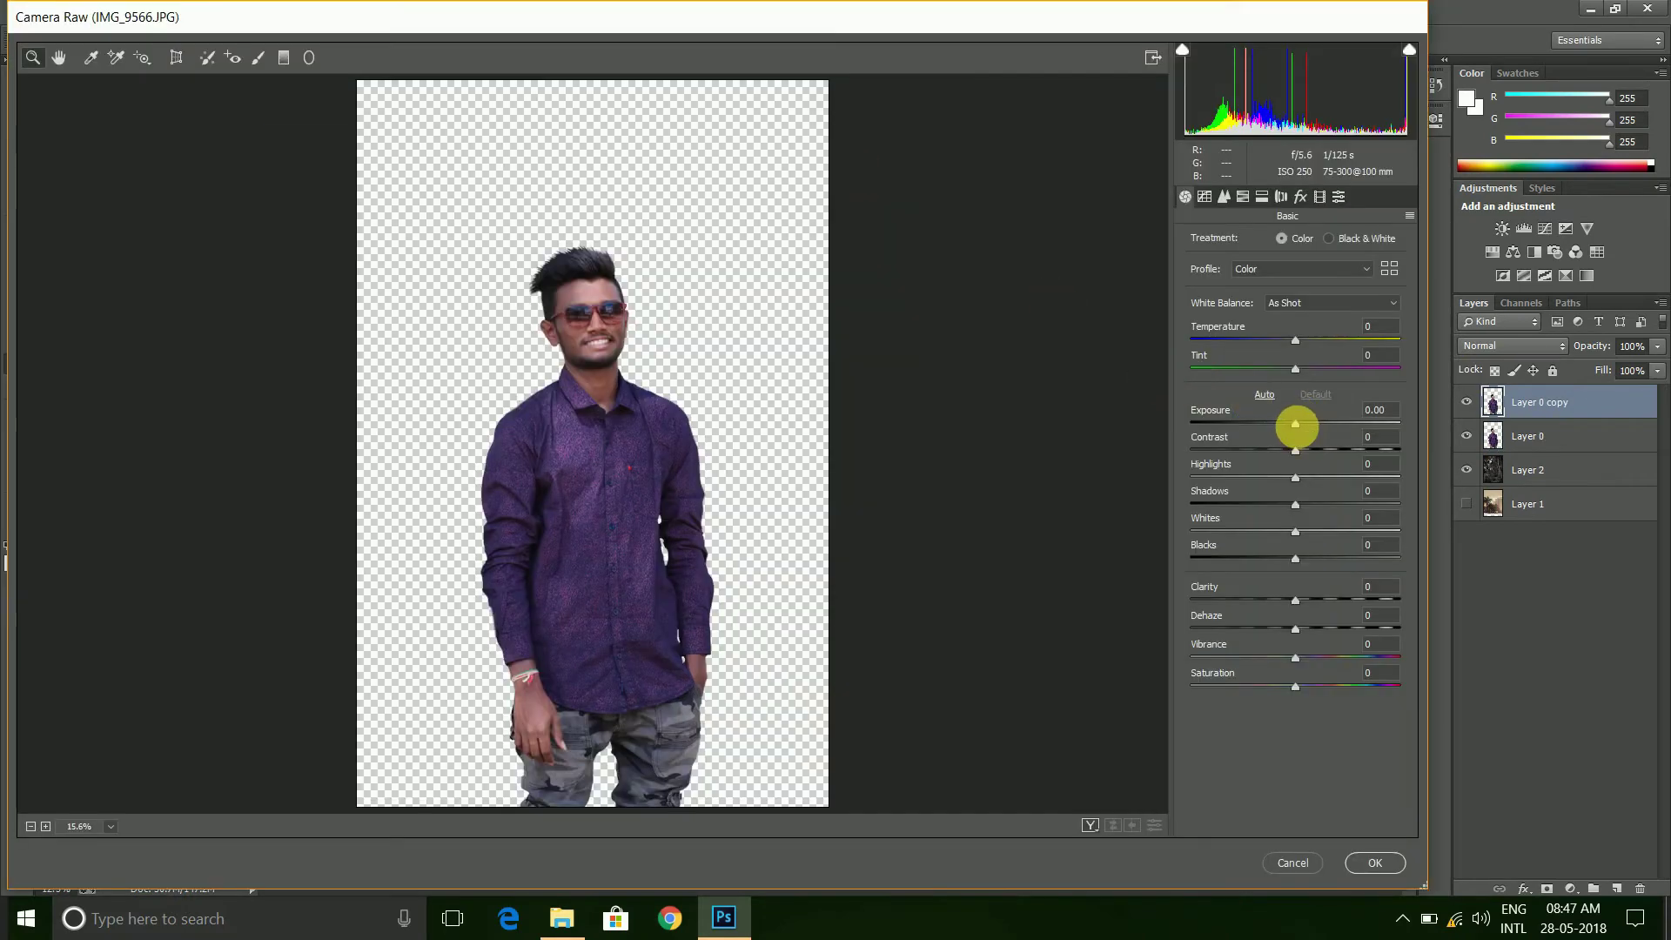
left_click_drag(1297, 430, 1308, 432)
left_click(1375, 863)
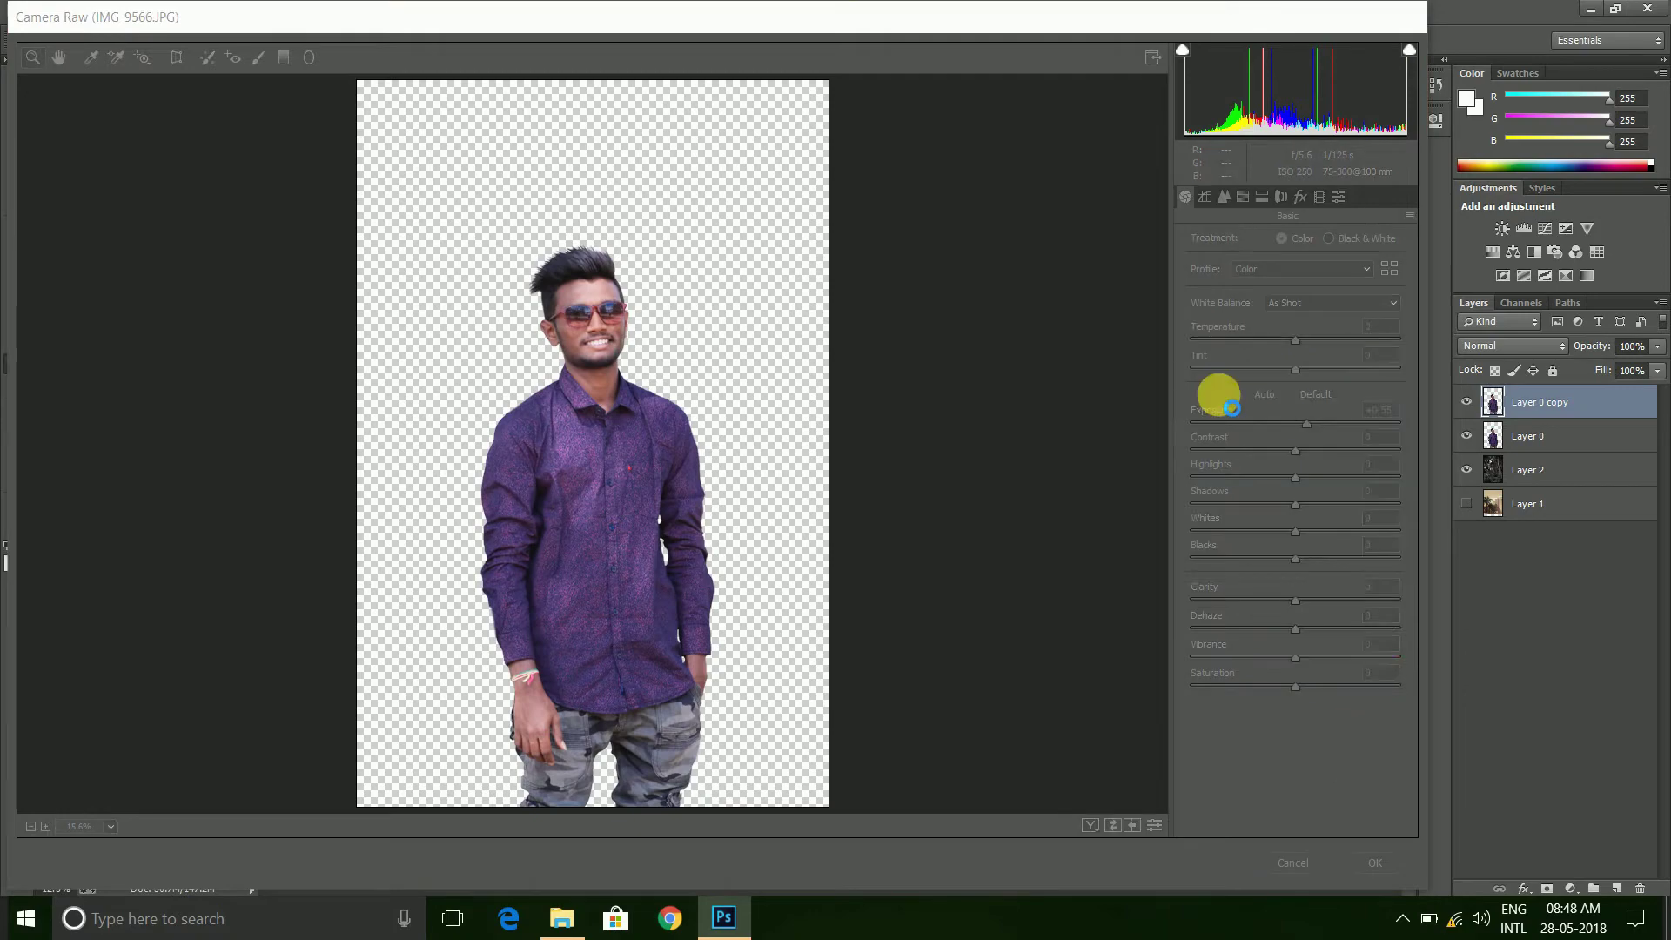
key("ctrl+plus")
key("ctrl+plus")
key("ctrl+plus")
key("ctrl+plus")
key("ctrl+plus")
scroll(643, 281, "up", 3)
Blur-soften the skin across the forehead, temple and nose bridge
left_click_drag(642, 281, 621, 355)
key("ctrl+plus")
mouse_move(540, 226)
left_mouse_down()
mouse_move(429, 253)
mouse_move(520, 282)
mouse_move(419, 361)
mouse_move(590, 309)
left_mouse_up()
mouse_move(560, 240)
left_mouse_down()
mouse_move(567, 223)
mouse_move(453, 315)
mouse_move(682, 233)
mouse_move(742, 229)
mouse_move(720, 258)
left_mouse_up()
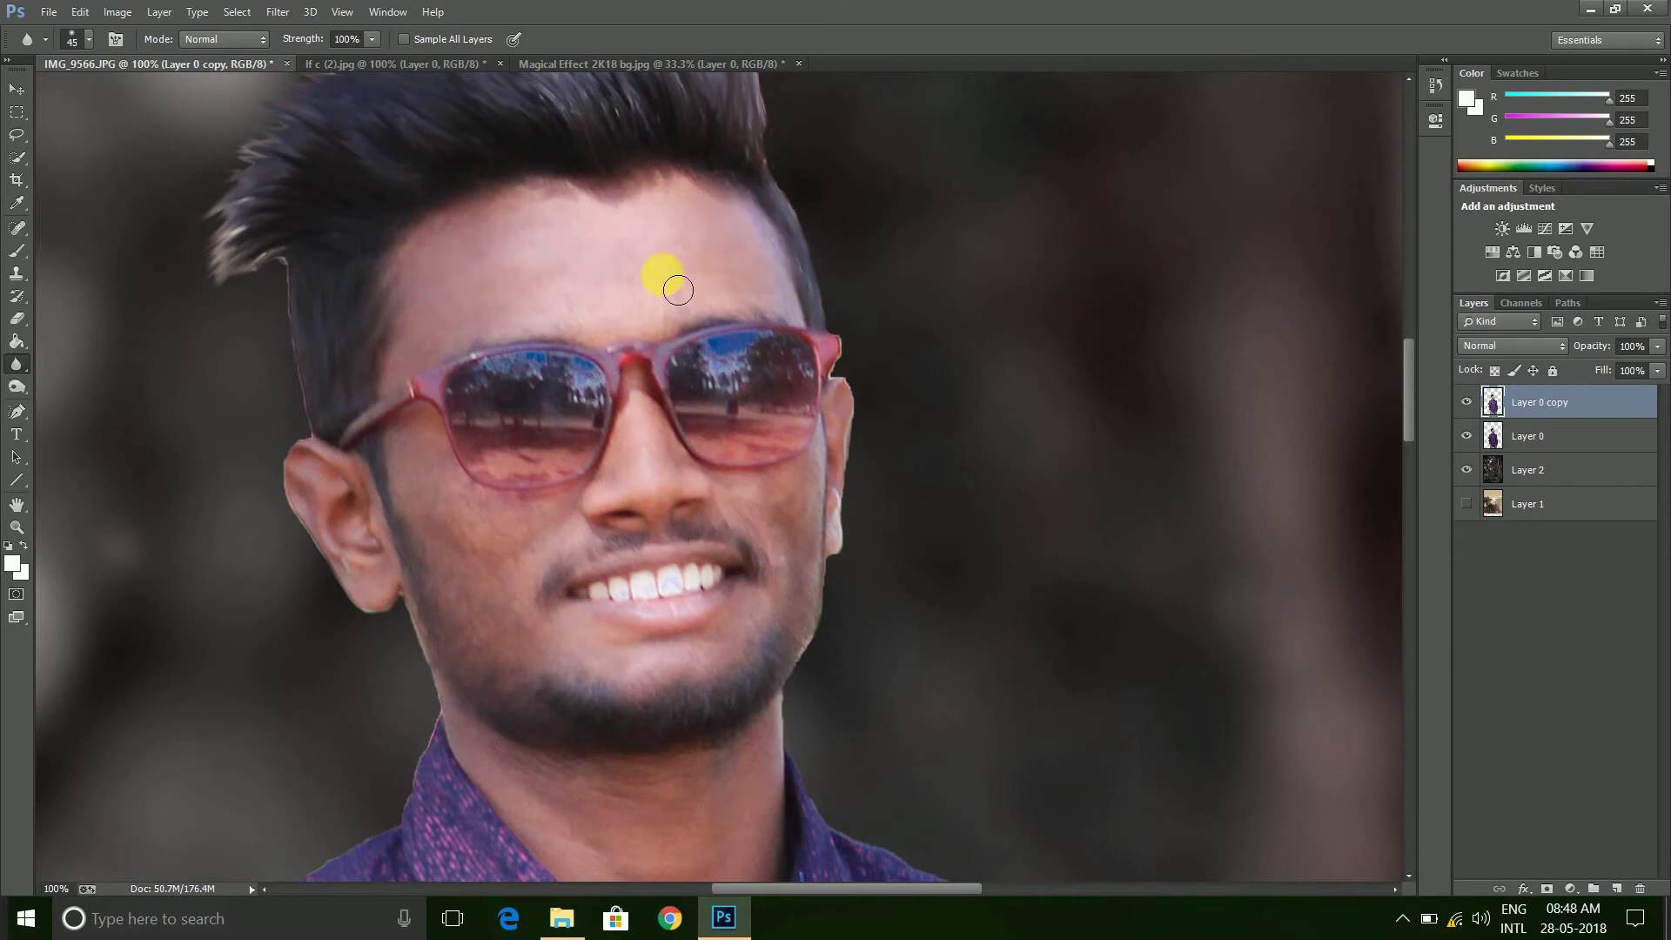
mouse_move(550, 300)
left_mouse_down()
mouse_move(422, 367)
mouse_move(435, 280)
mouse_move(683, 239)
mouse_move(800, 294)
left_mouse_up()
mouse_move(696, 317)
left_mouse_down()
mouse_move(679, 481)
mouse_move(696, 453)
mouse_move(650, 403)
mouse_move(609, 494)
mouse_move(650, 386)
mouse_move(692, 478)
mouse_move(618, 538)
left_mouse_up()
Blur-soften both cheeks and the jaw with the brush enlarged to 45
mouse_move(697, 480)
left_mouse_down()
mouse_move(843, 455)
mouse_move(828, 492)
mouse_move(858, 447)
mouse_move(792, 531)
left_mouse_up()
mouse_move(803, 601)
left_mouse_down()
mouse_move(810, 569)
mouse_move(772, 524)
mouse_move(418, 476)
mouse_move(432, 507)
mouse_move(447, 477)
mouse_move(503, 519)
mouse_move(440, 457)
mouse_move(469, 563)
mouse_move(513, 630)
mouse_move(462, 531)
left_mouse_up()
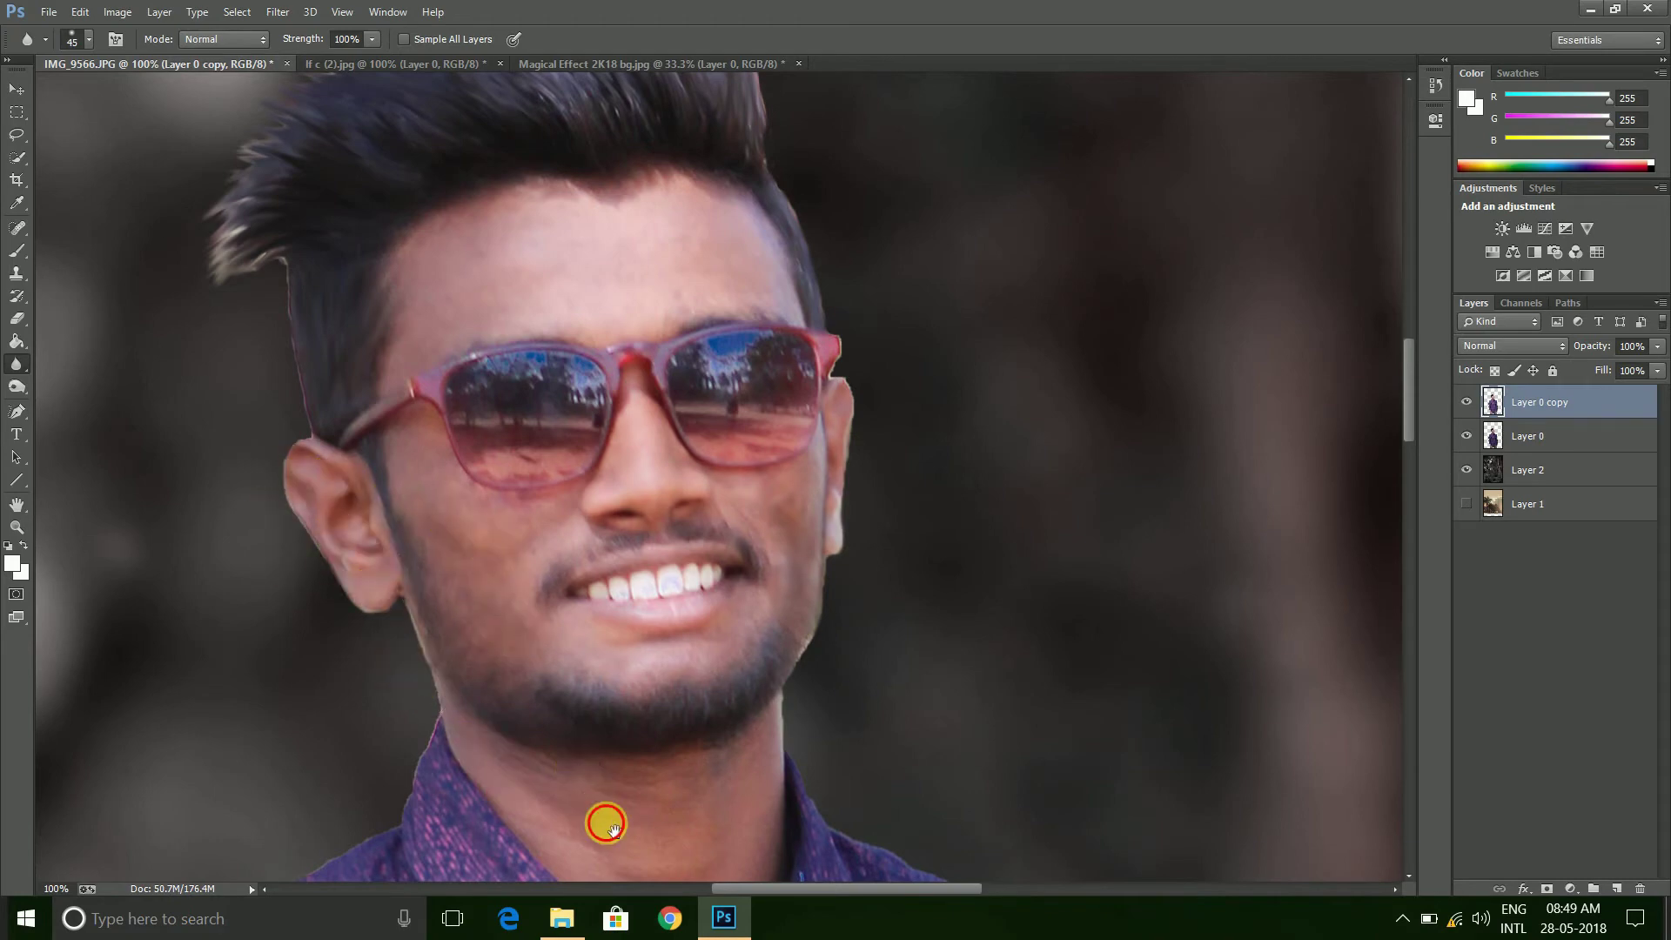
left_click_drag(609, 822, 597, 519)
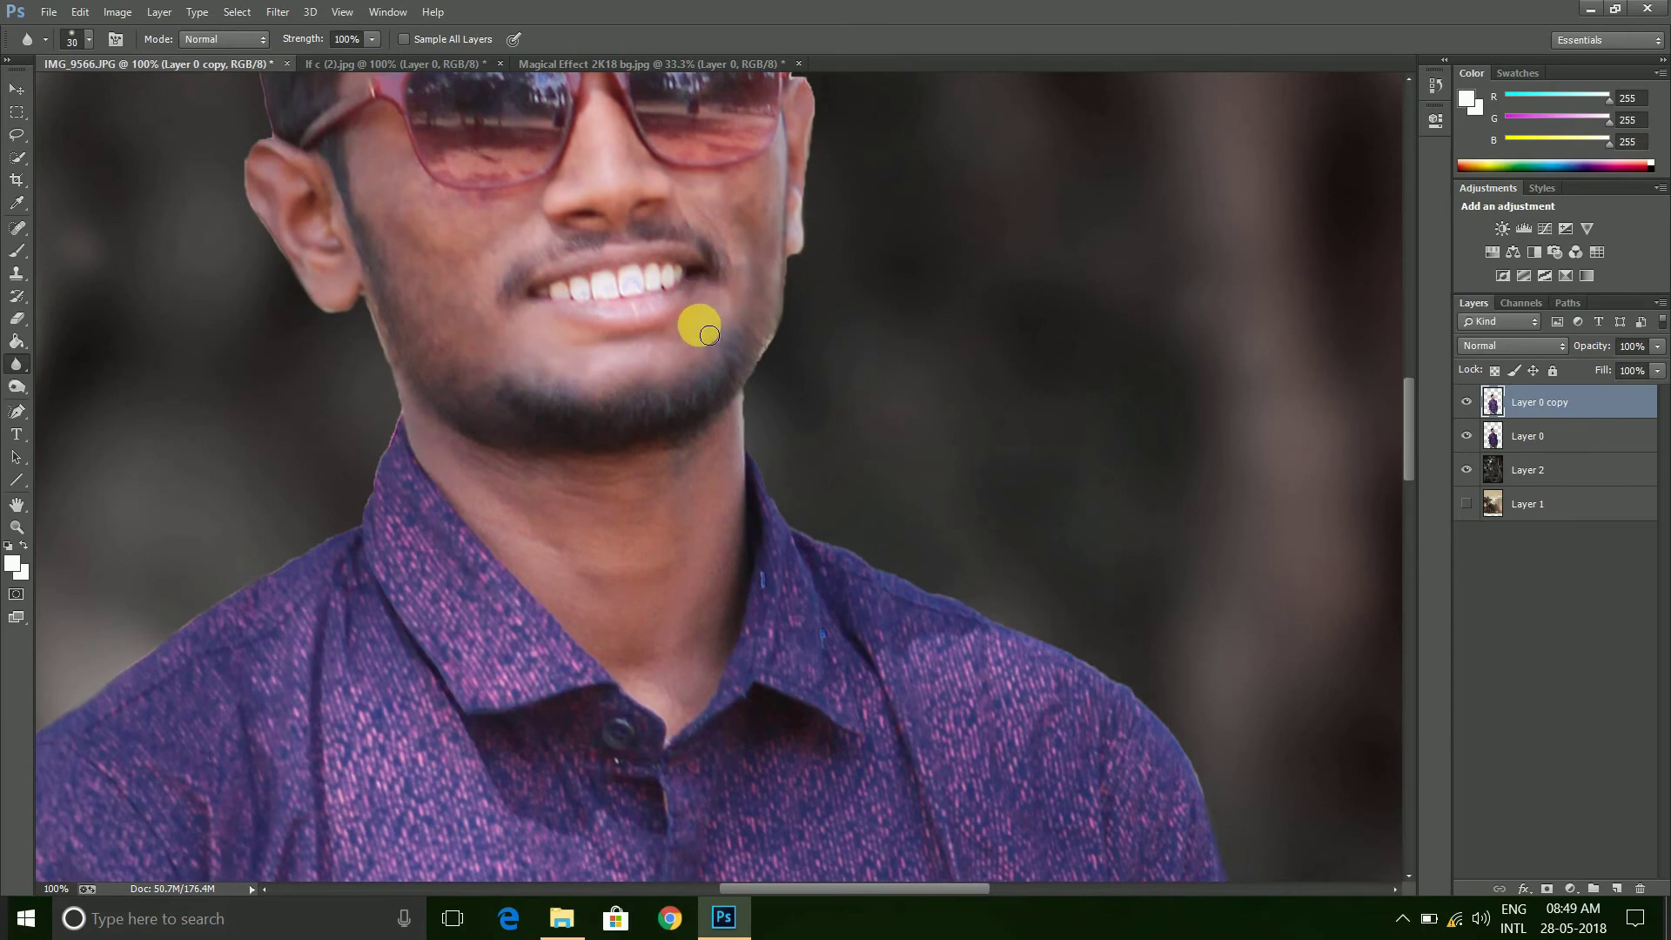
key("bracketright")
left_click(426, 438)
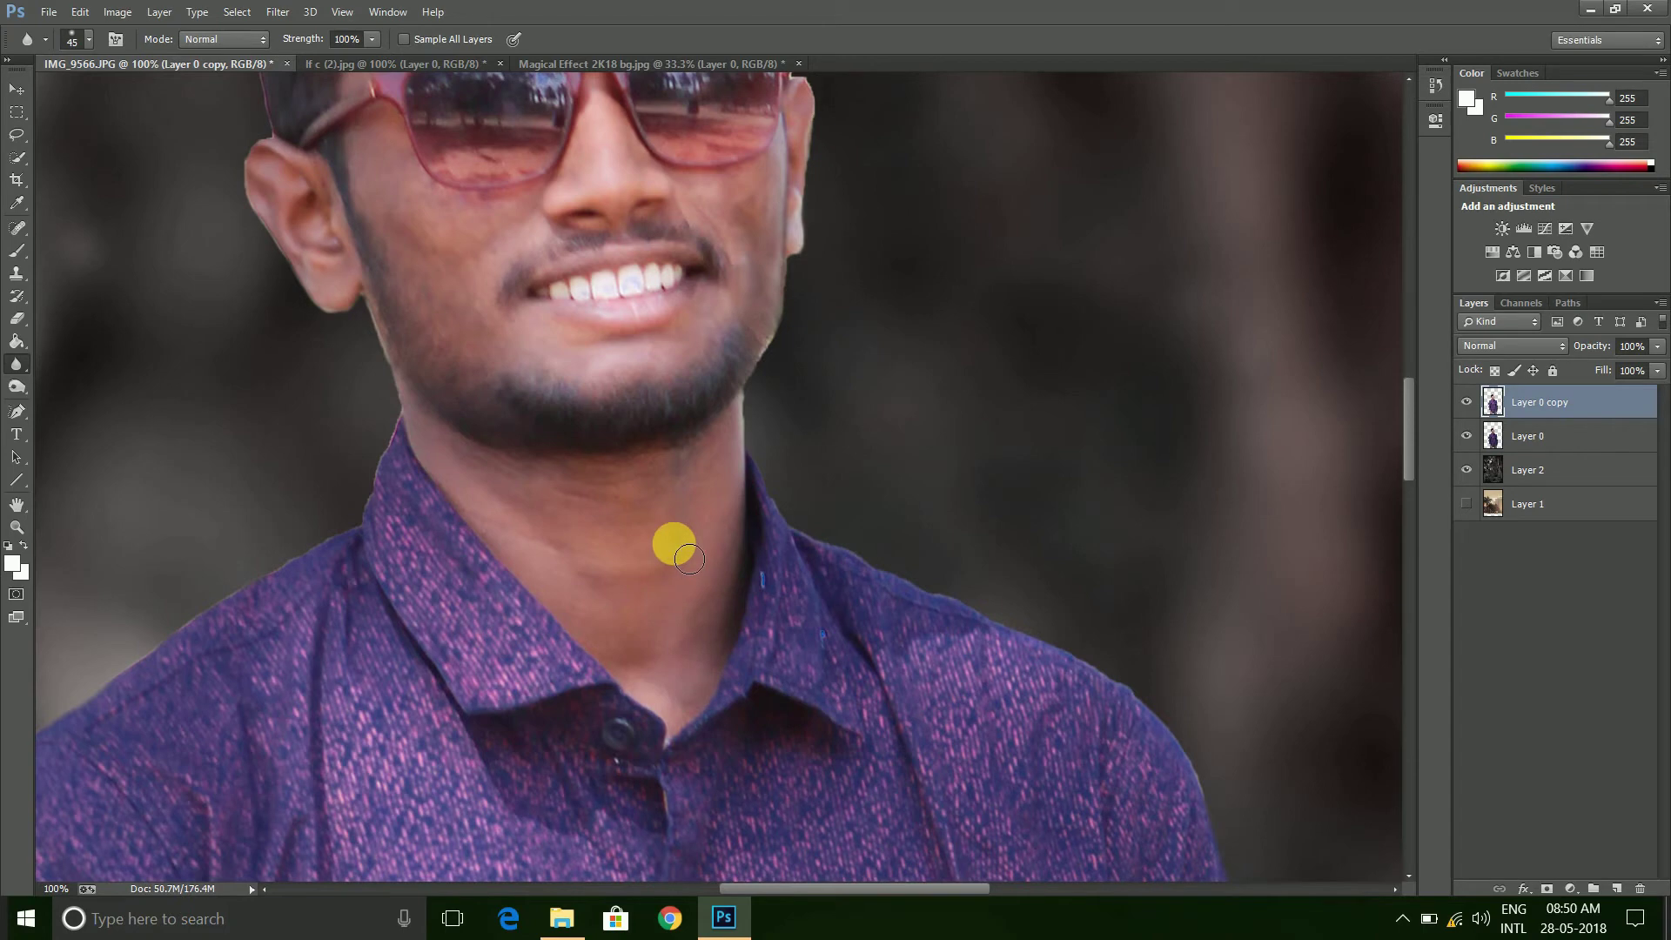
scroll(687, 578, "up", 5)
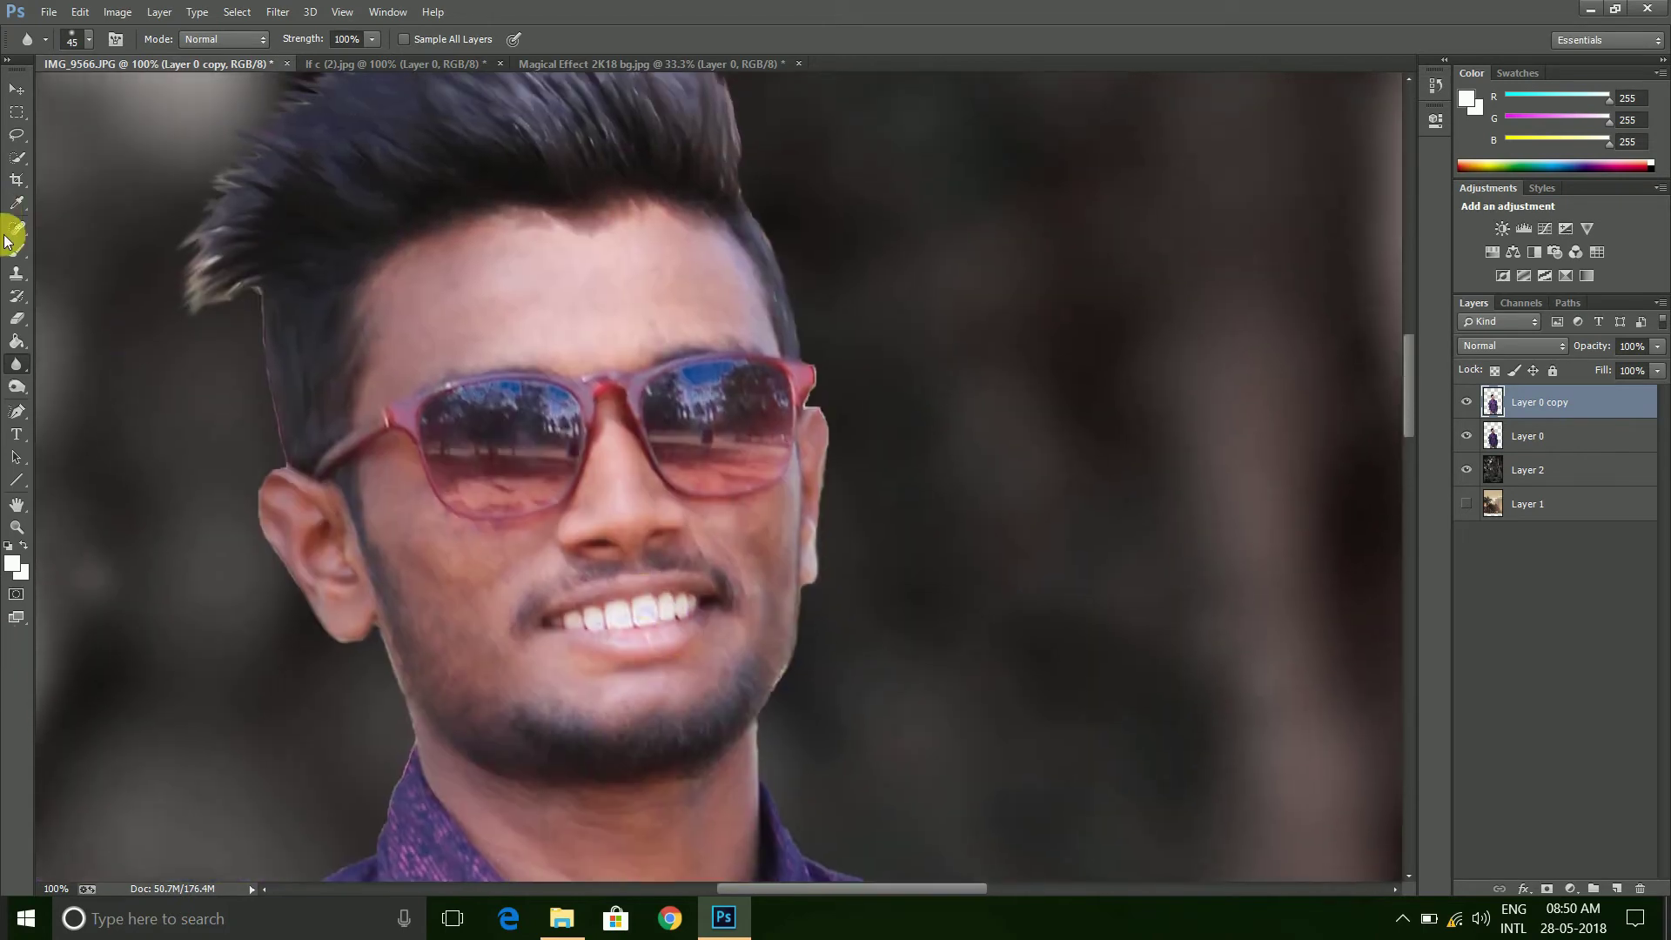
left_click(15, 228)
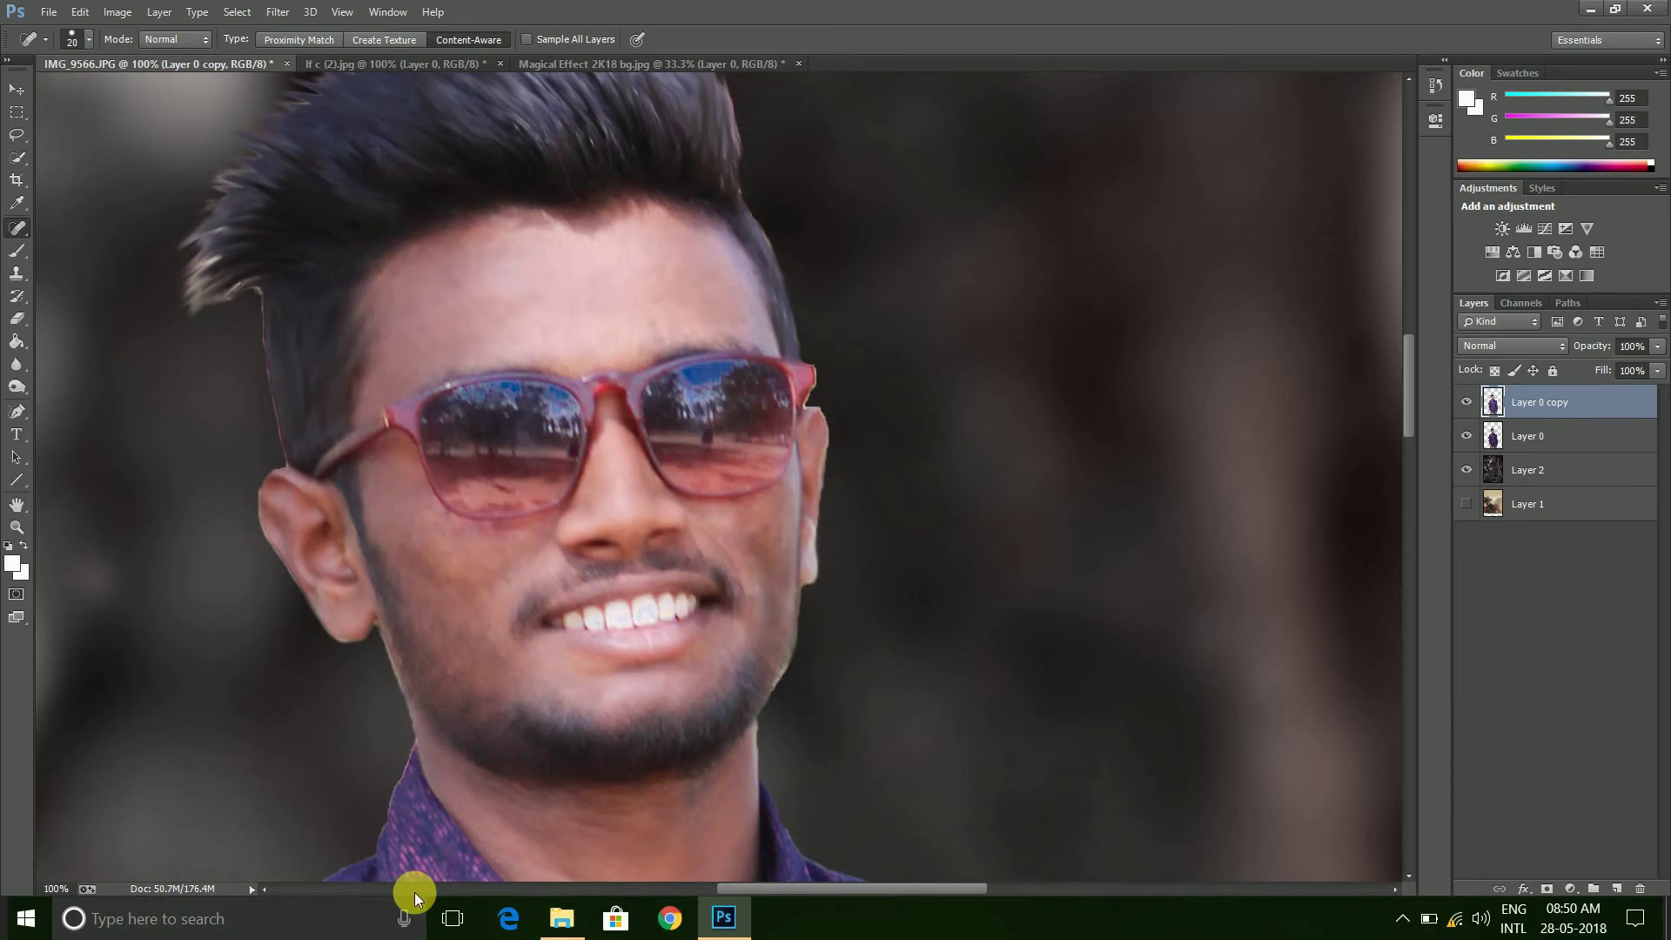
Blur-soften the skin on the wrist and back of the hand
scroll(664, 717, "down", 10)
scroll(645, 444, "down", 10)
left_click_drag(709, 639, 839, 82)
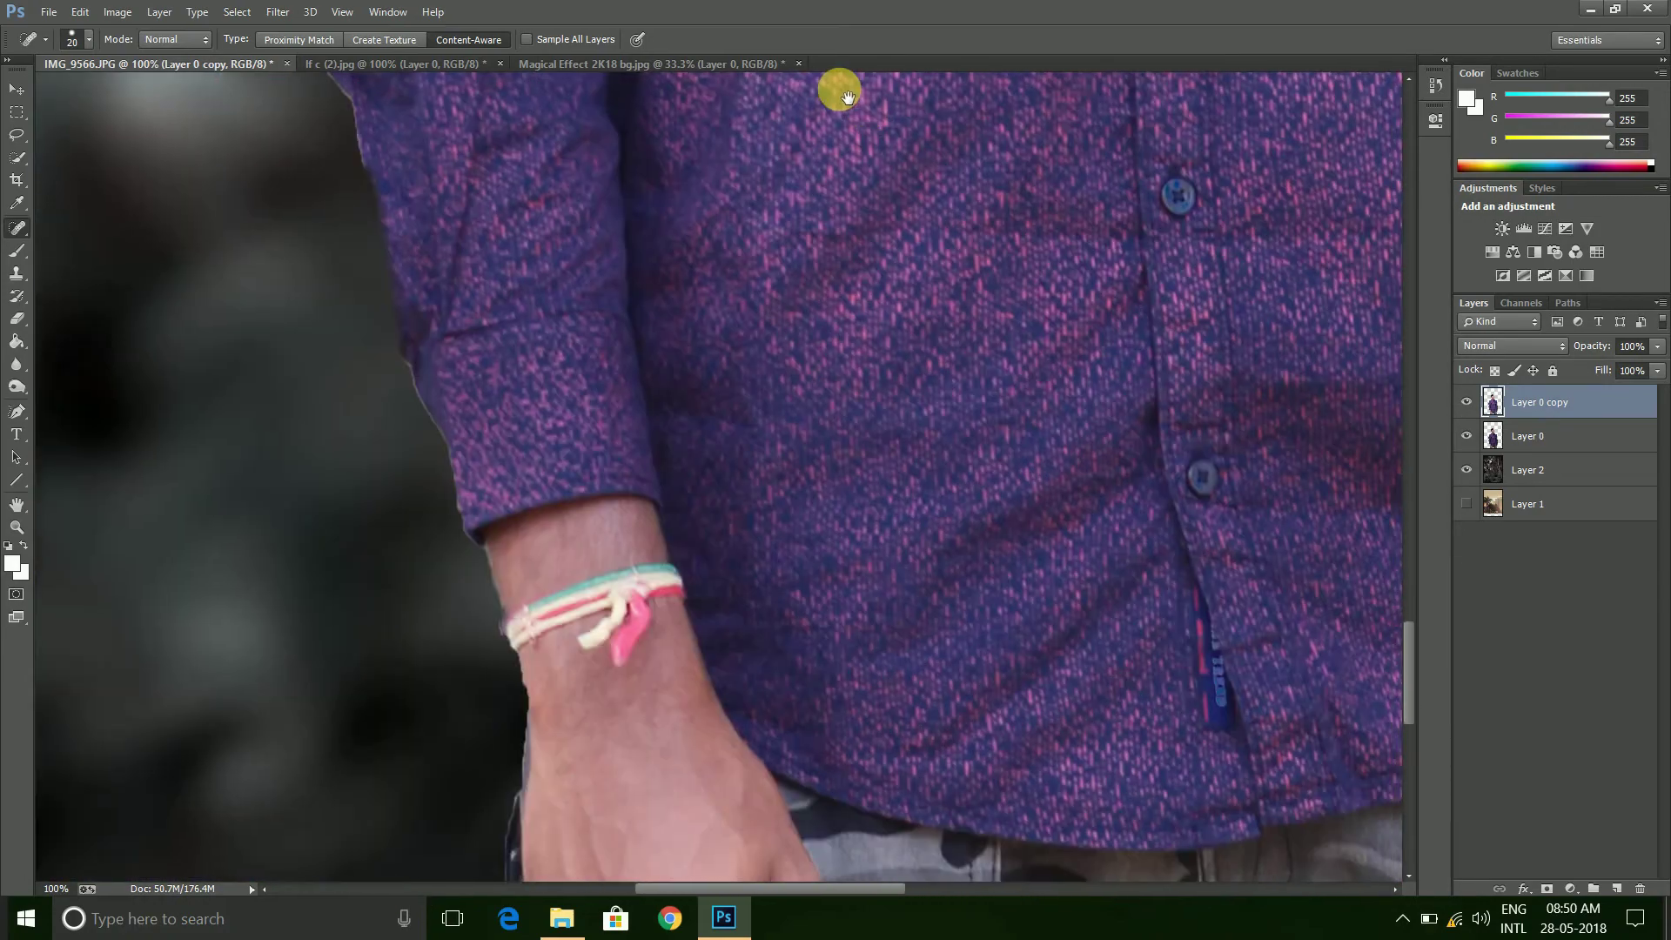
left_click(17, 370)
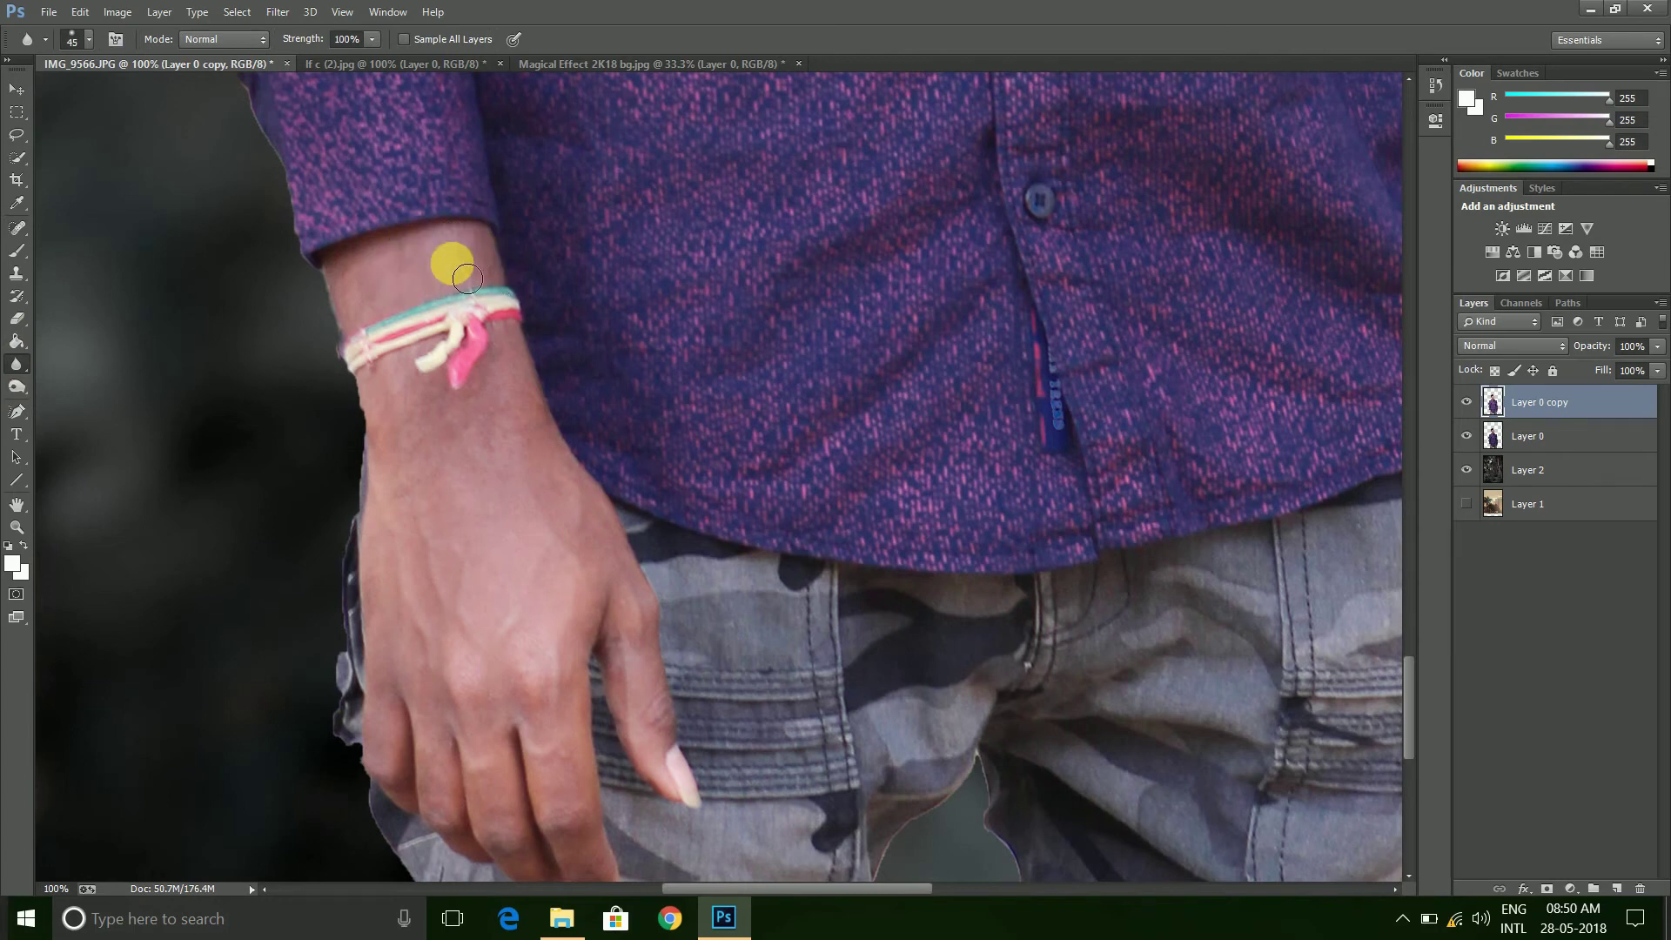
left_click_drag(338, 349, 432, 418)
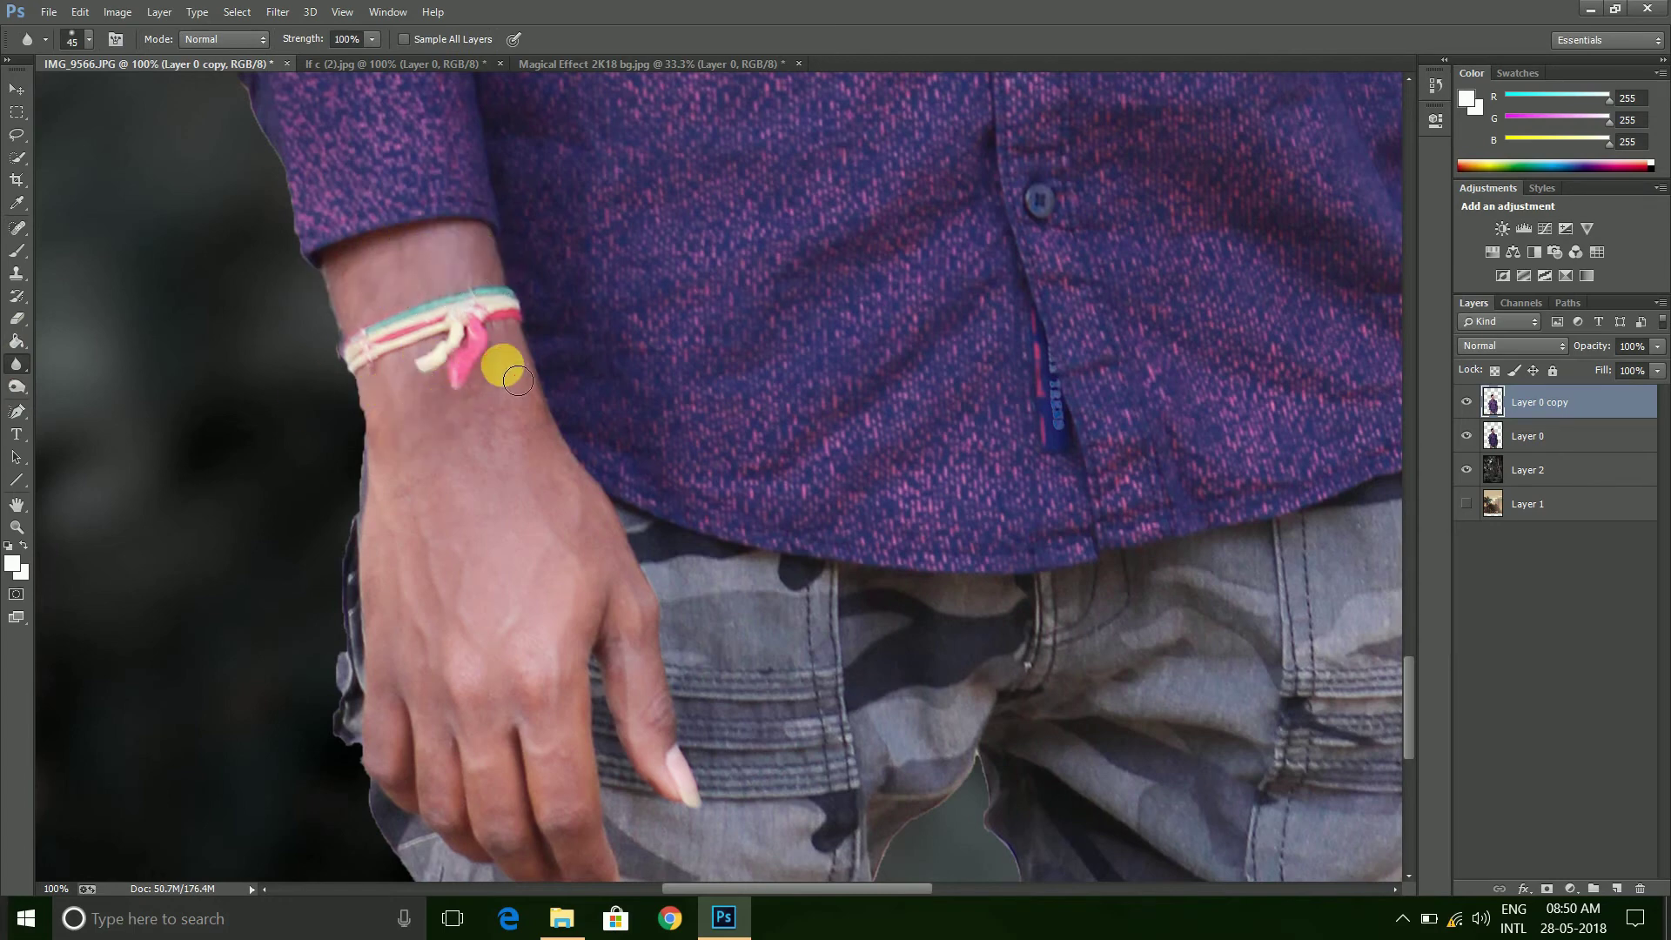
key("bracketright")
key("bracketright")
left_click(454, 535)
left_click_drag(454, 535, 449, 707)
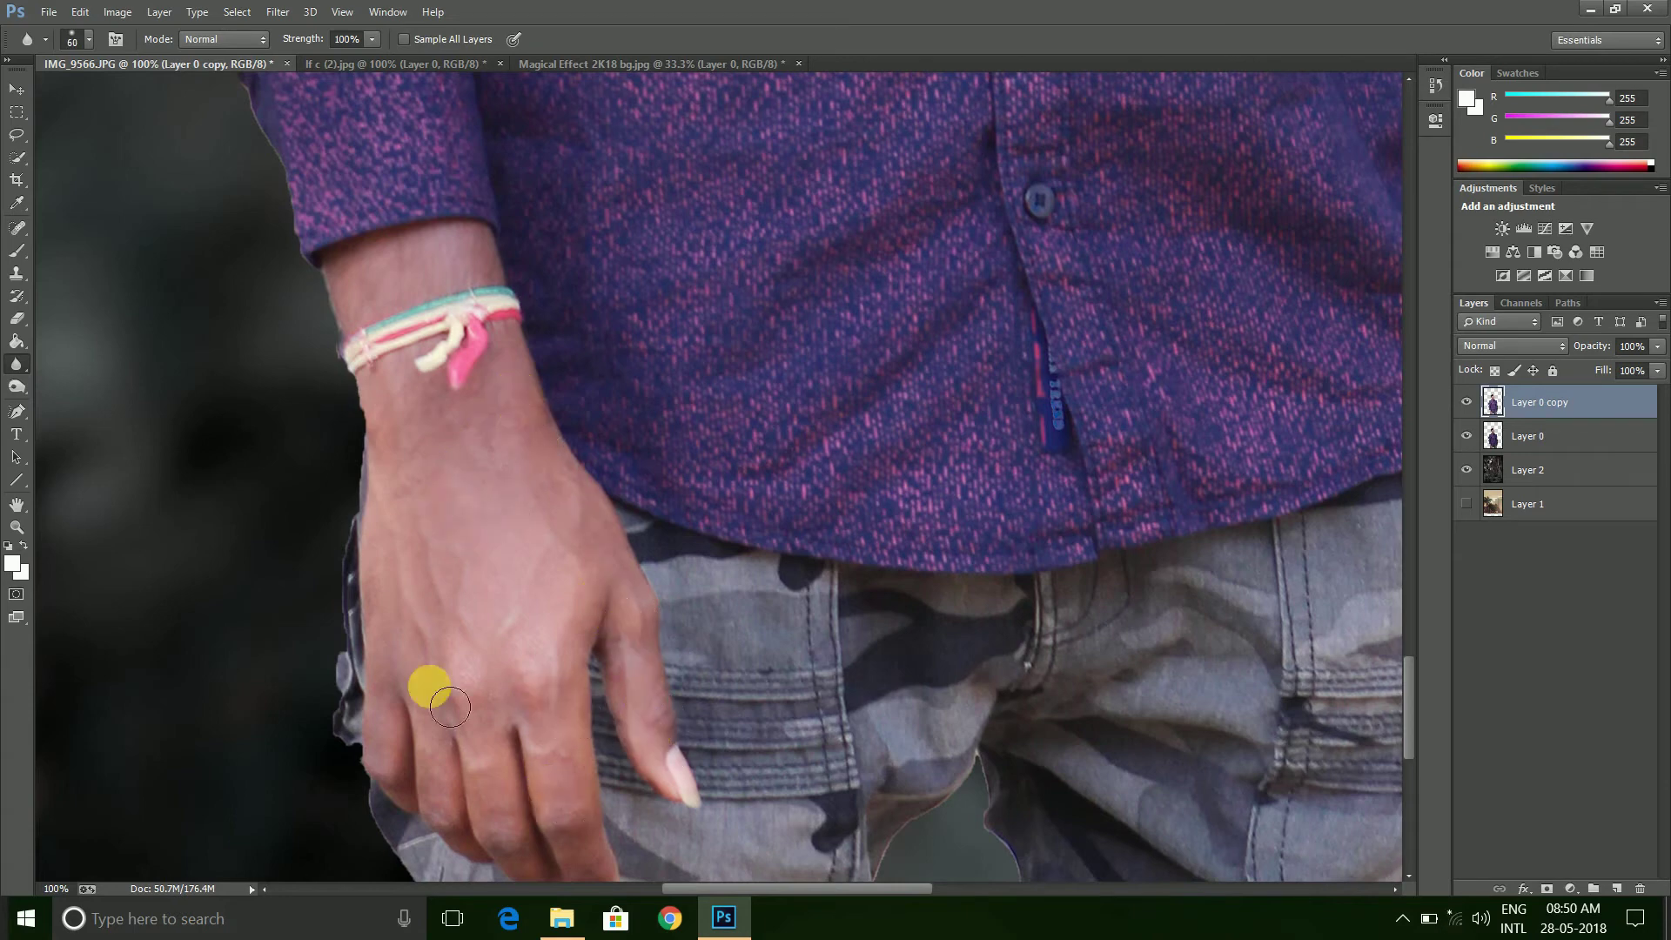
Check the other forearm, then select Layer 0 together with its copy
scroll(455, 511, "down", 3)
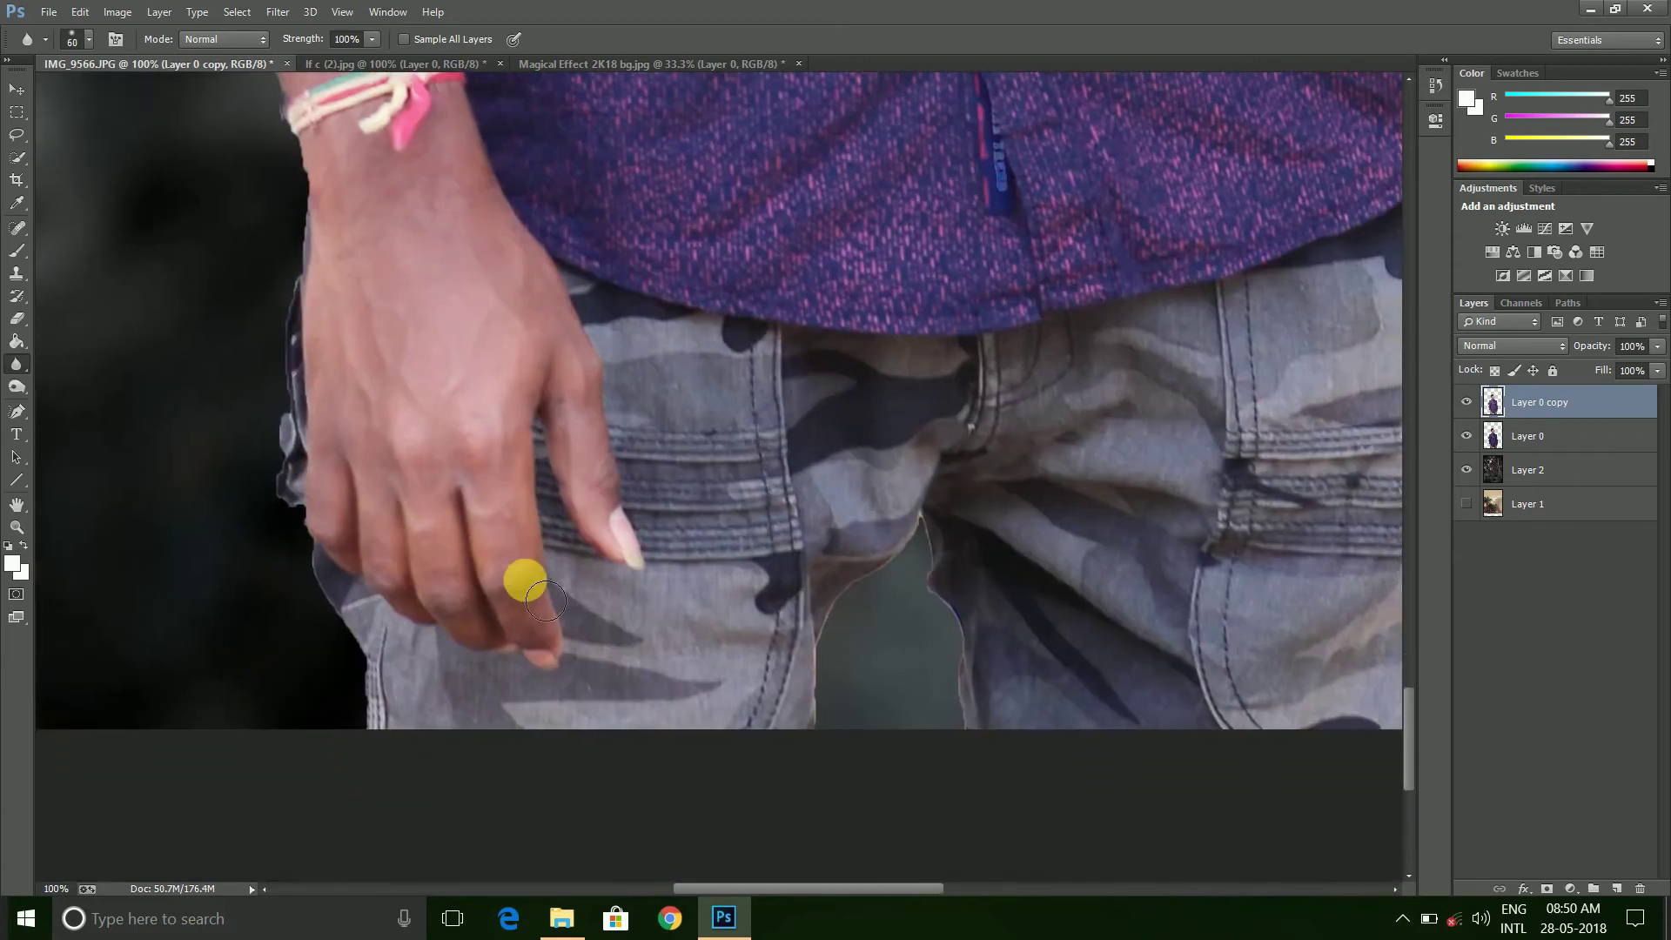
left_click_drag(1131, 455, 528, 558)
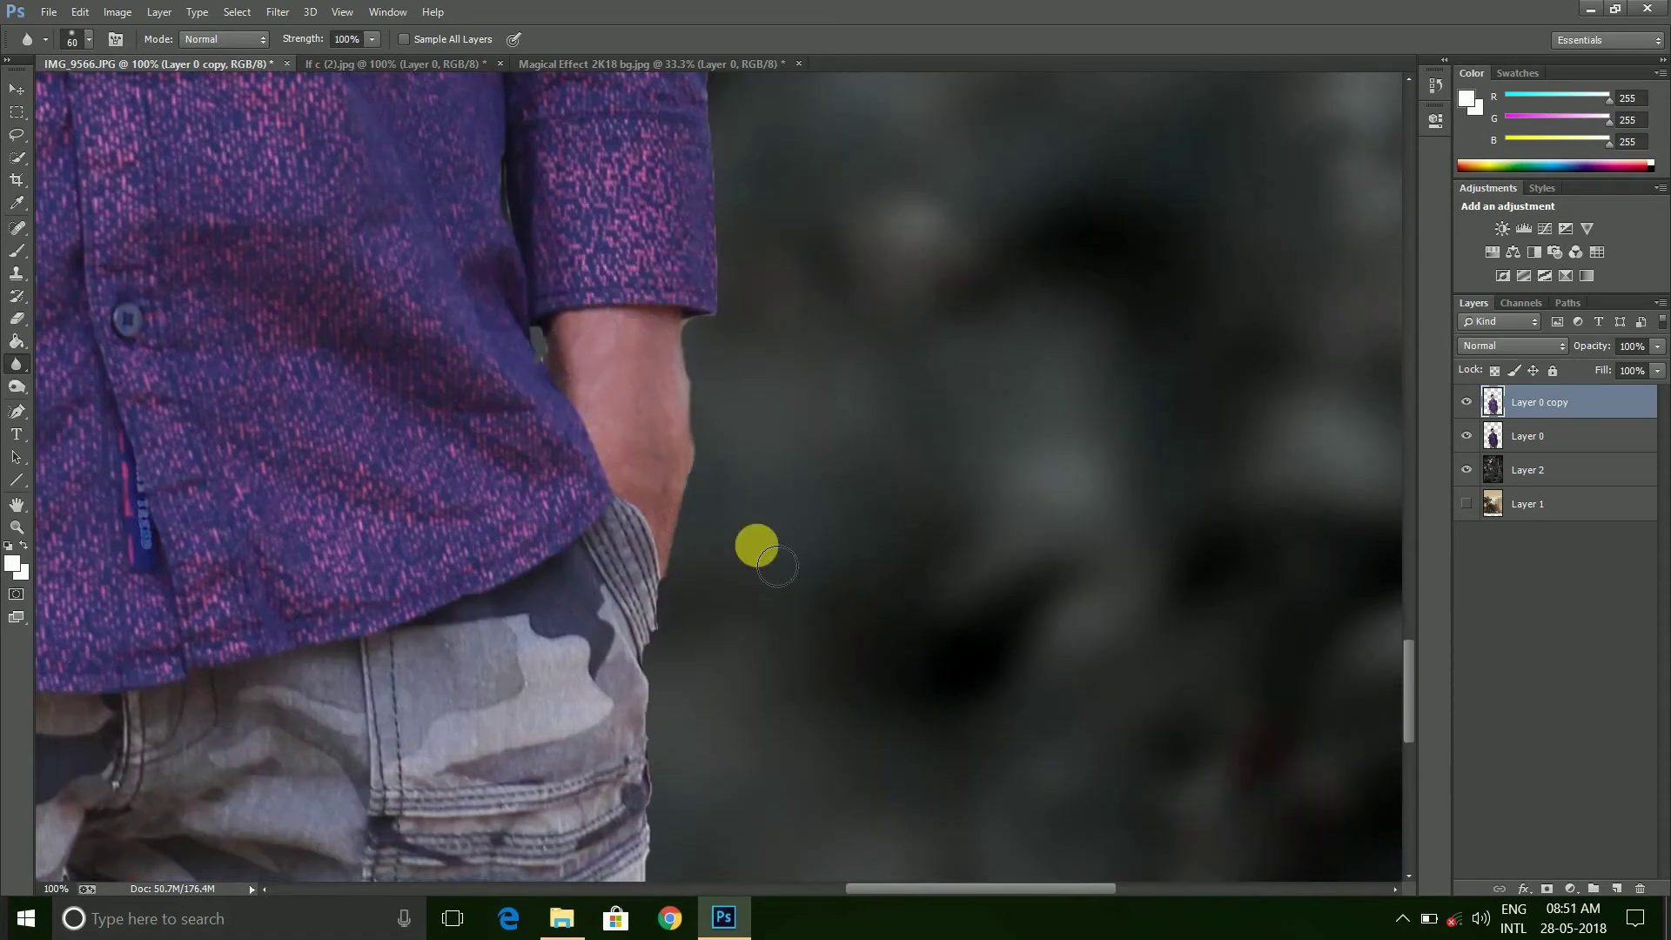
scroll(750, 558, "down", 4)
scroll(750, 557, "down", 3)
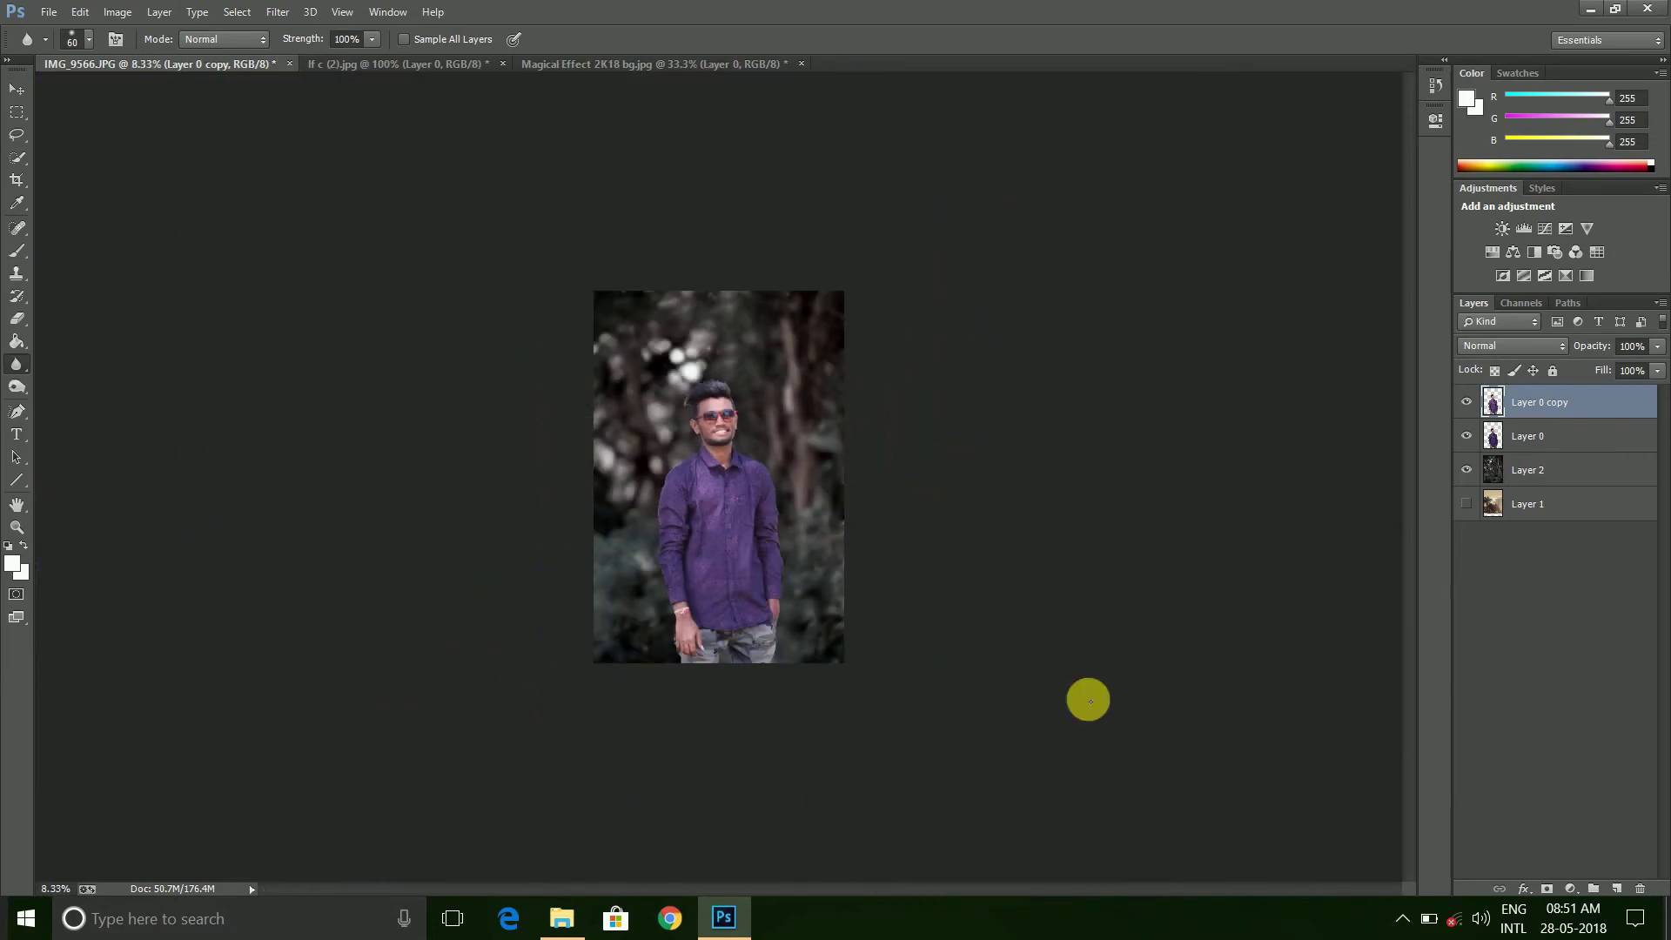
left_click(1532, 435)
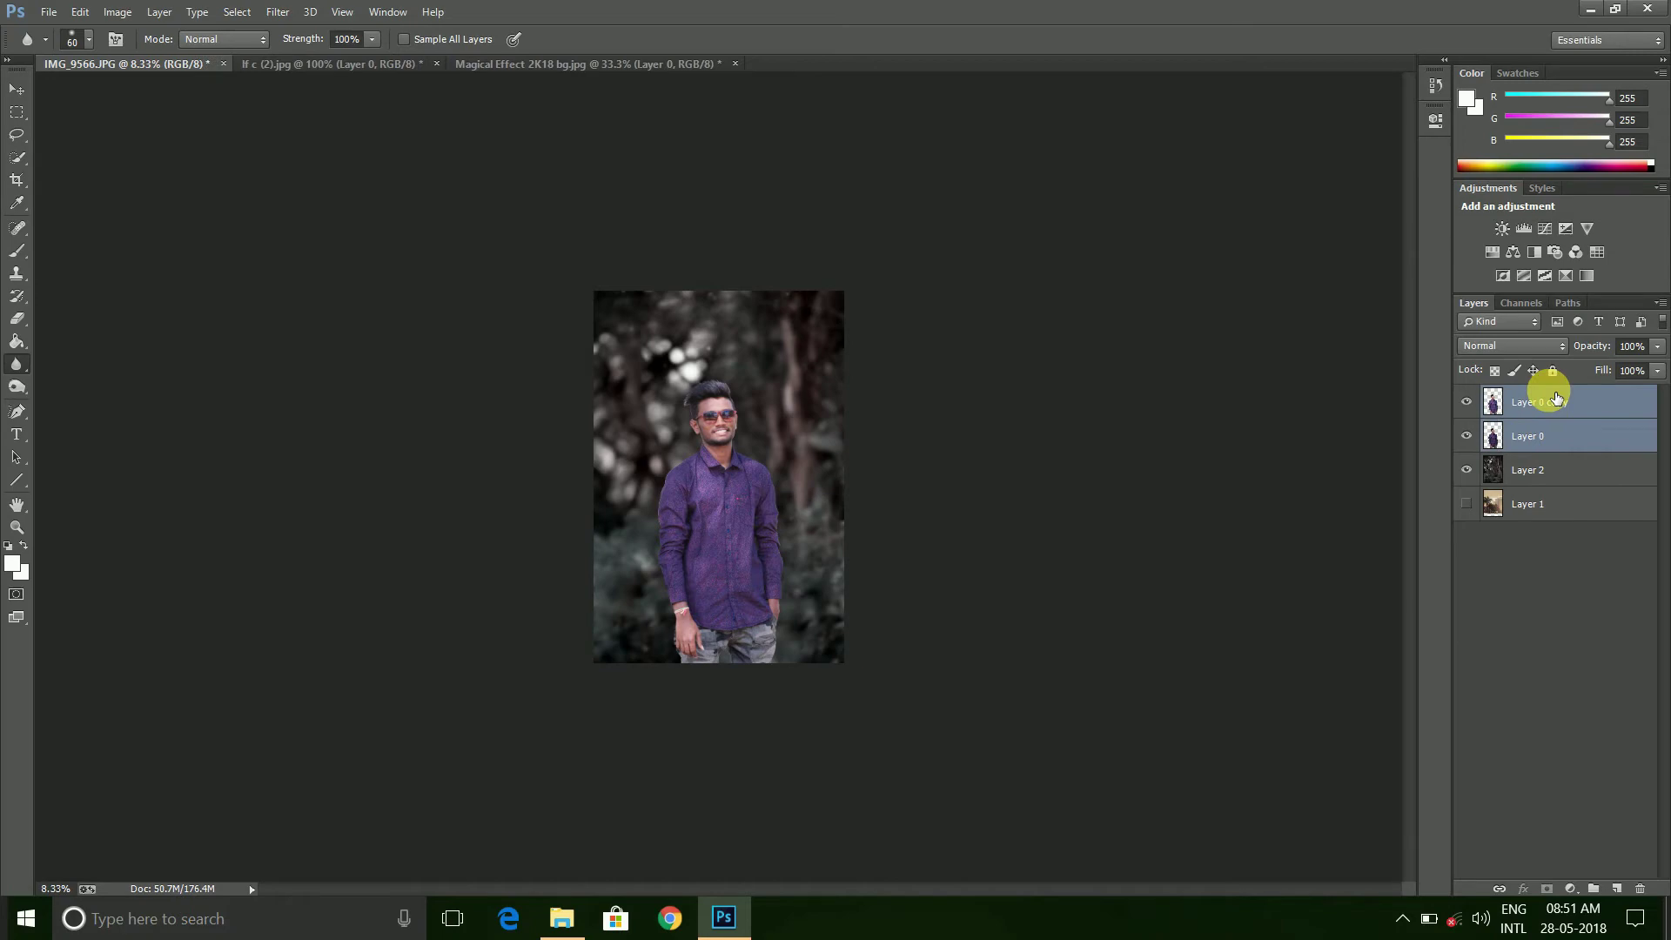
Merge the two man layers, duplicate the result, and Quick-Select his face
key("Delete")
key("ctrl+plus")
key("ctrl+plus")
key("ctrl+plus")
key("ctrl+plus")
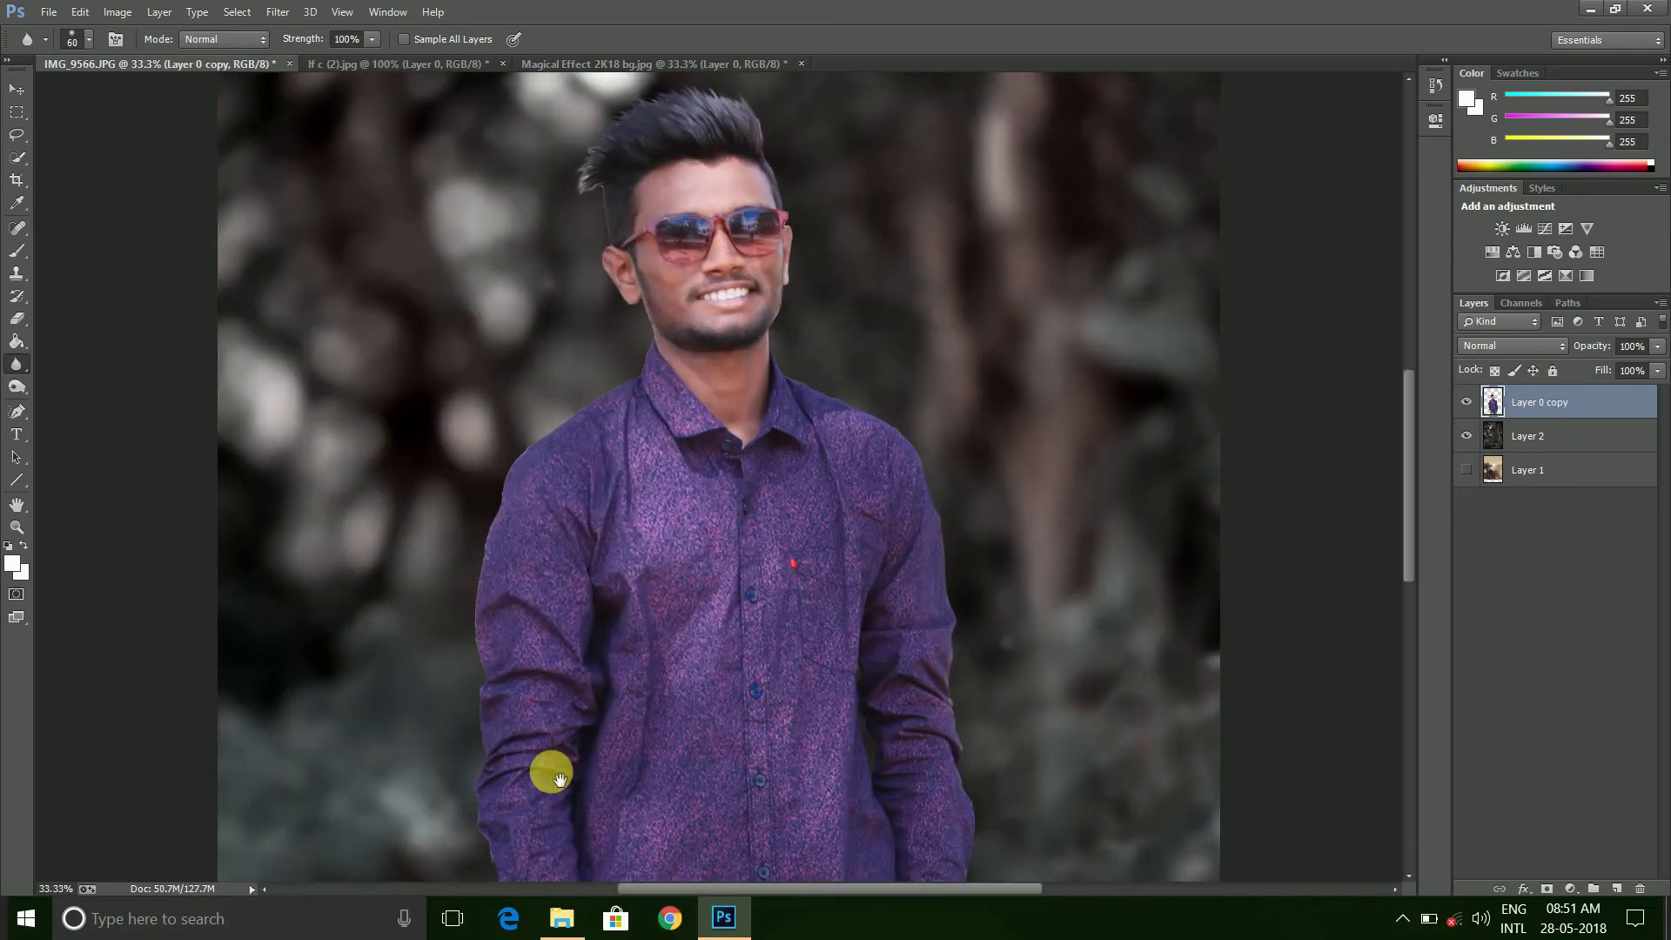
key("ctrl+j")
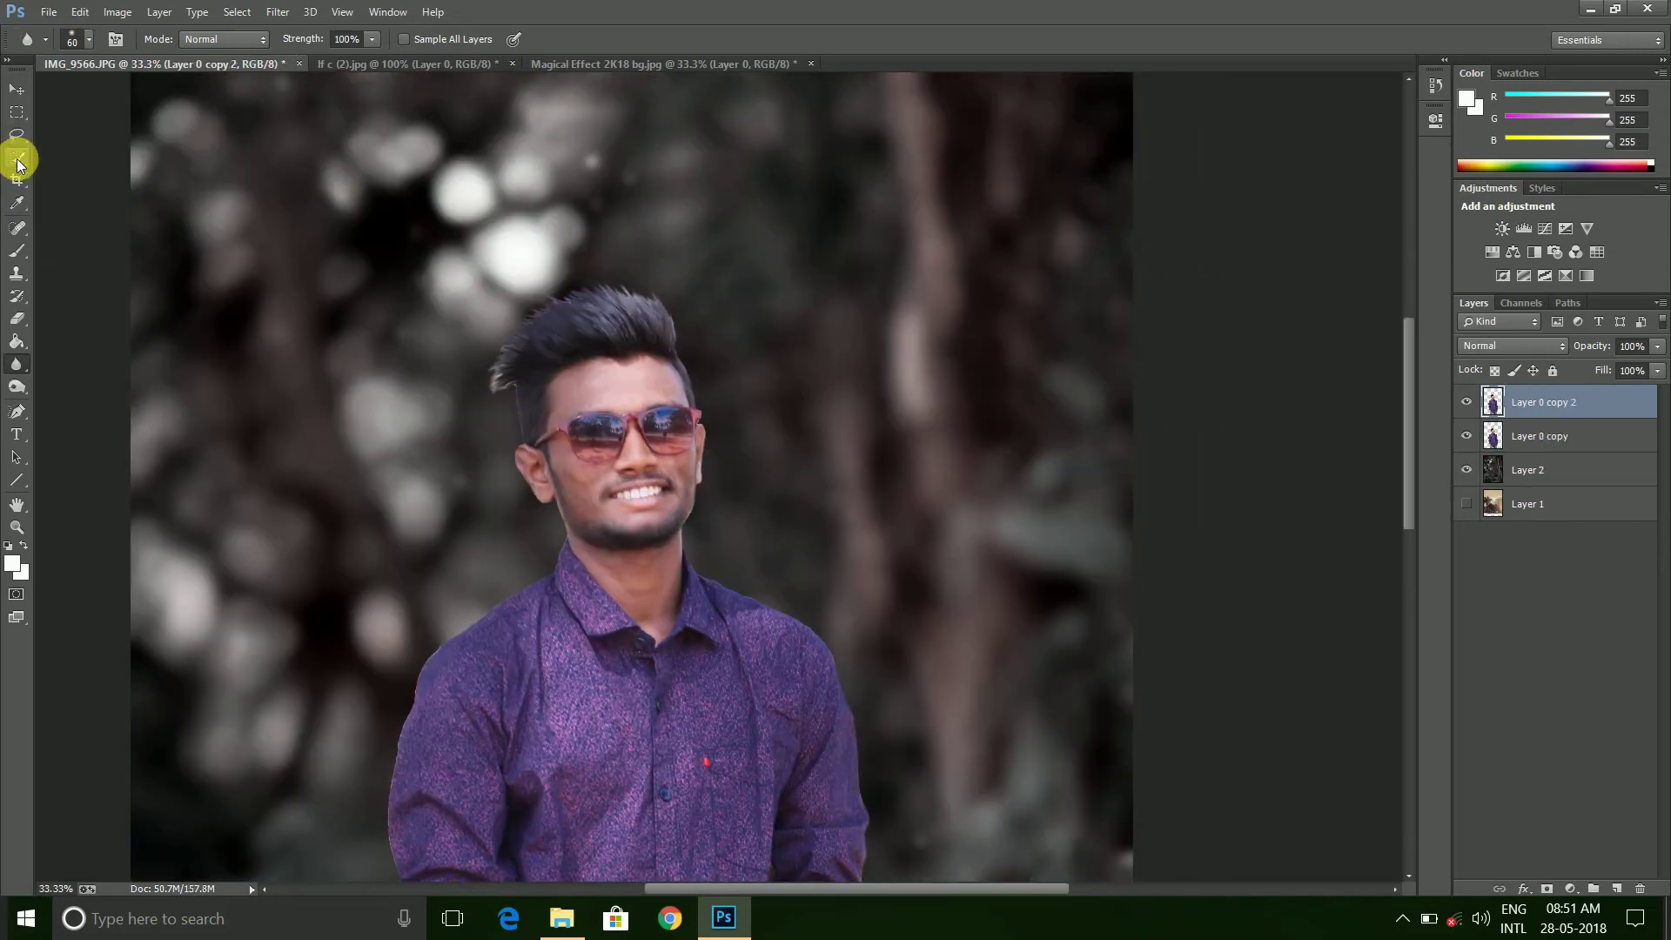
left_click(17, 159)
mouse_move(591, 377)
left_mouse_down()
mouse_move(616, 430)
mouse_move(615, 540)
mouse_move(547, 455)
mouse_move(567, 418)
mouse_move(709, 534)
mouse_move(585, 559)
mouse_move(581, 538)
mouse_move(638, 608)
left_mouse_up()
left_click_drag(693, 548, 680, 562)
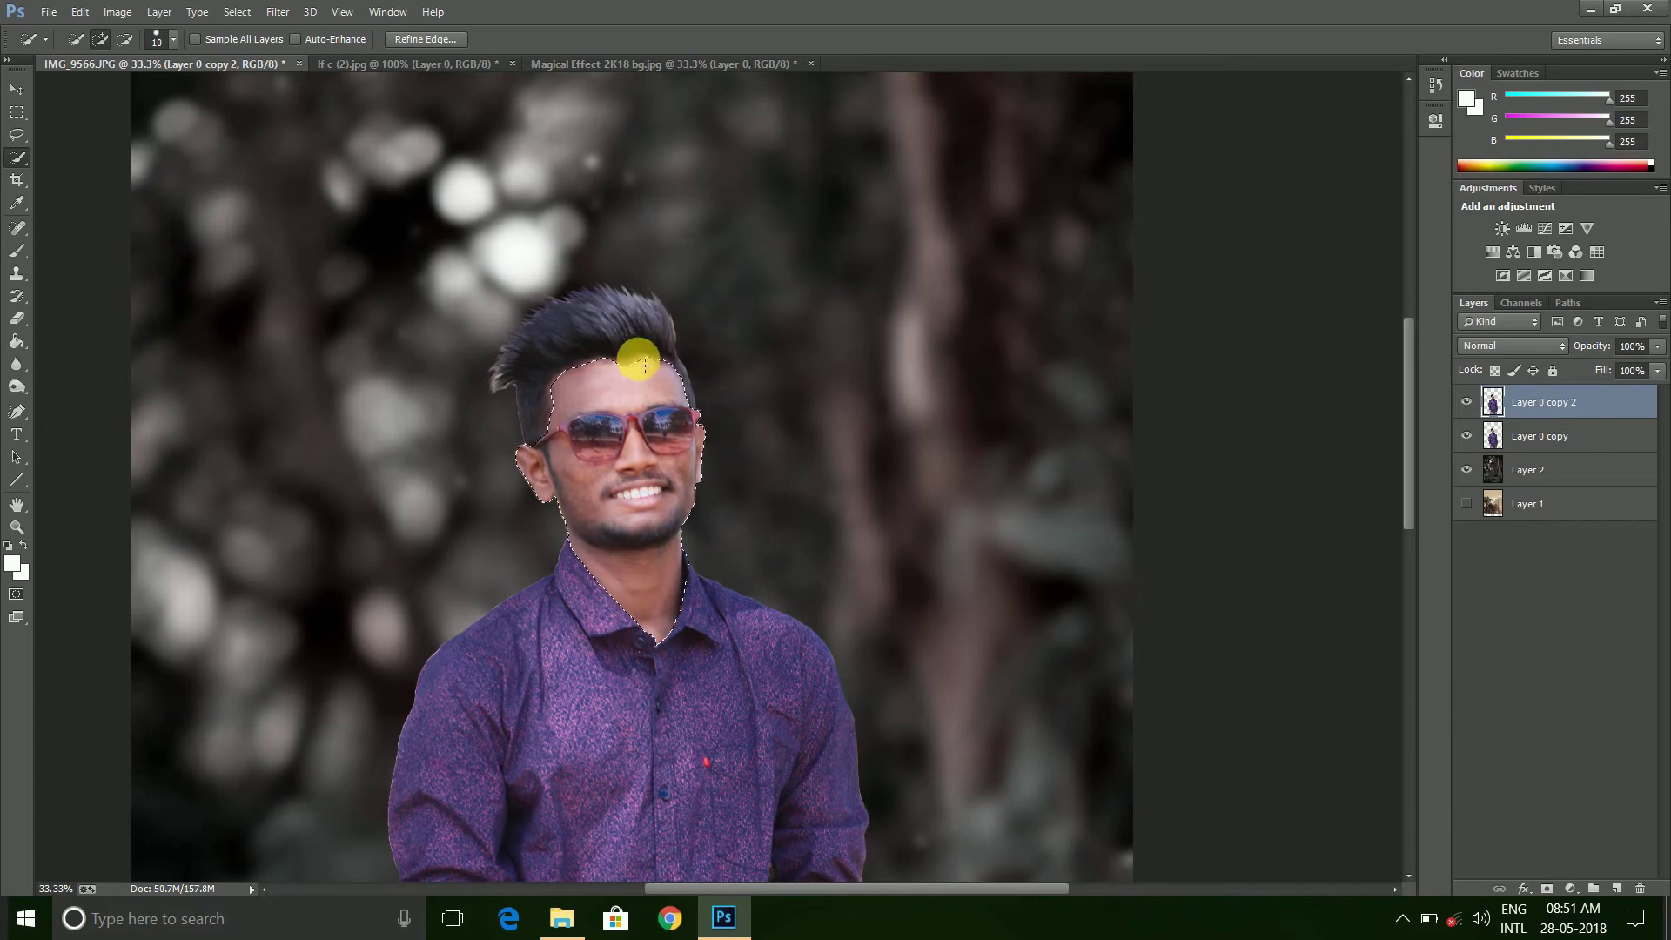
Add both hands and wrists to the selection, undoing stray background and trimming at the sleeve
scroll(653, 544, "down", 5)
scroll(619, 365, "down", 4)
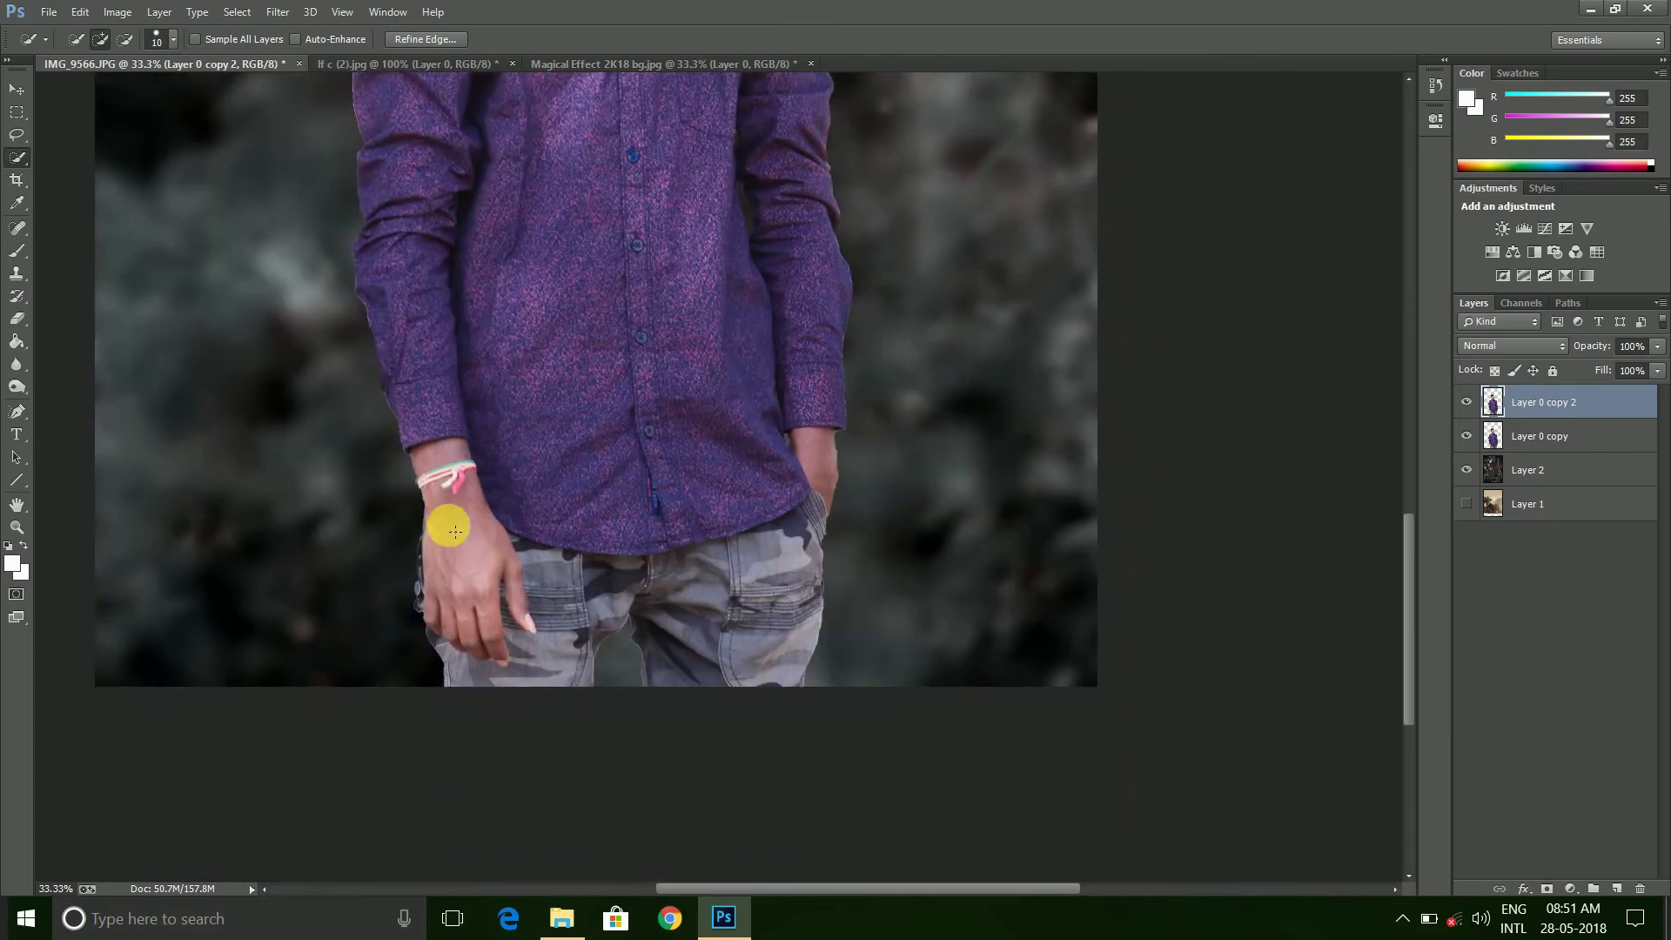
left_click(492, 641)
left_click_drag(496, 662, 470, 645)
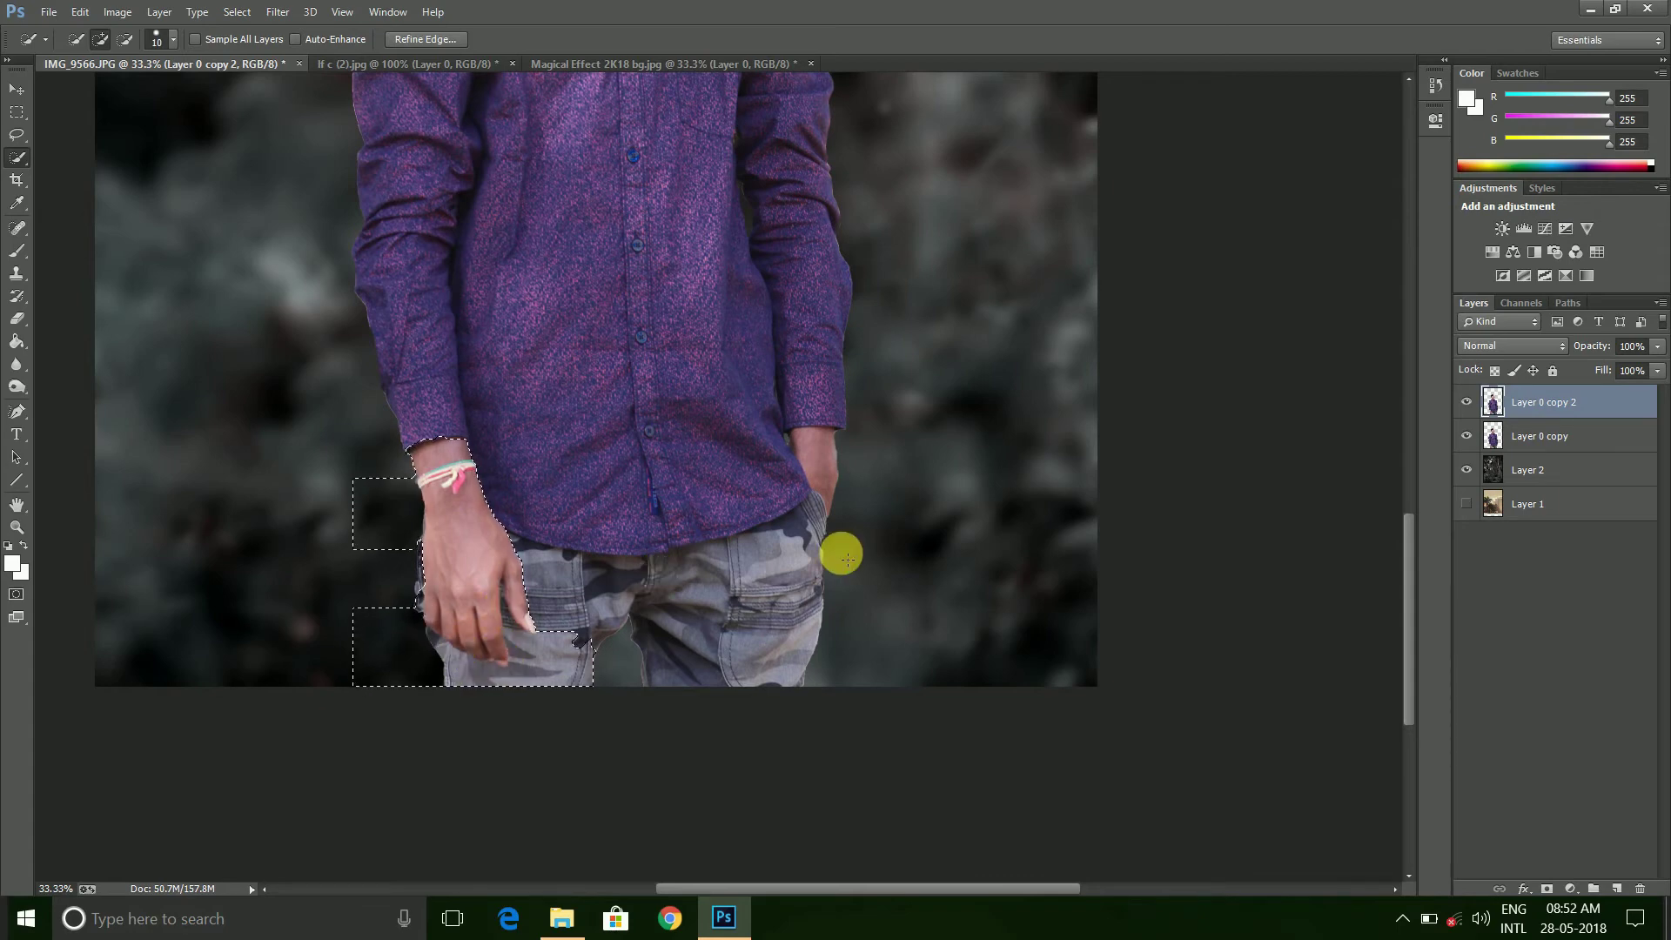
left_click_drag(815, 442, 799, 445)
key("ctrl+z")
key("ctrl+plus")
key("ctrl+plus")
key("ctrl+plus")
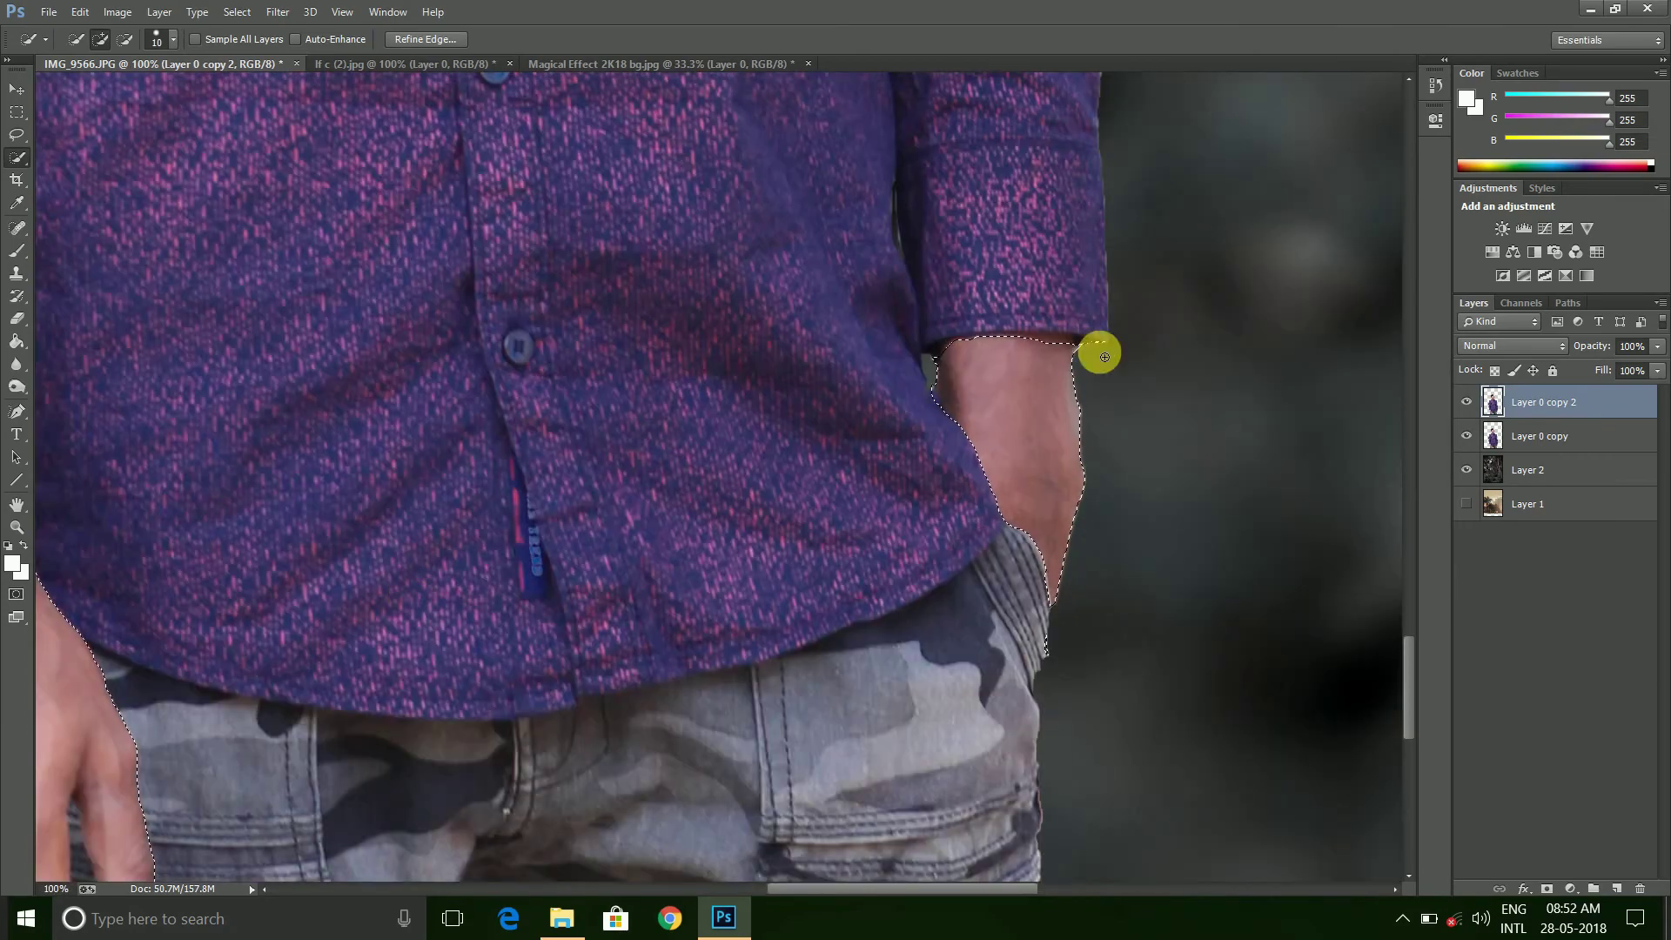
left_click(1081, 312, "alt")
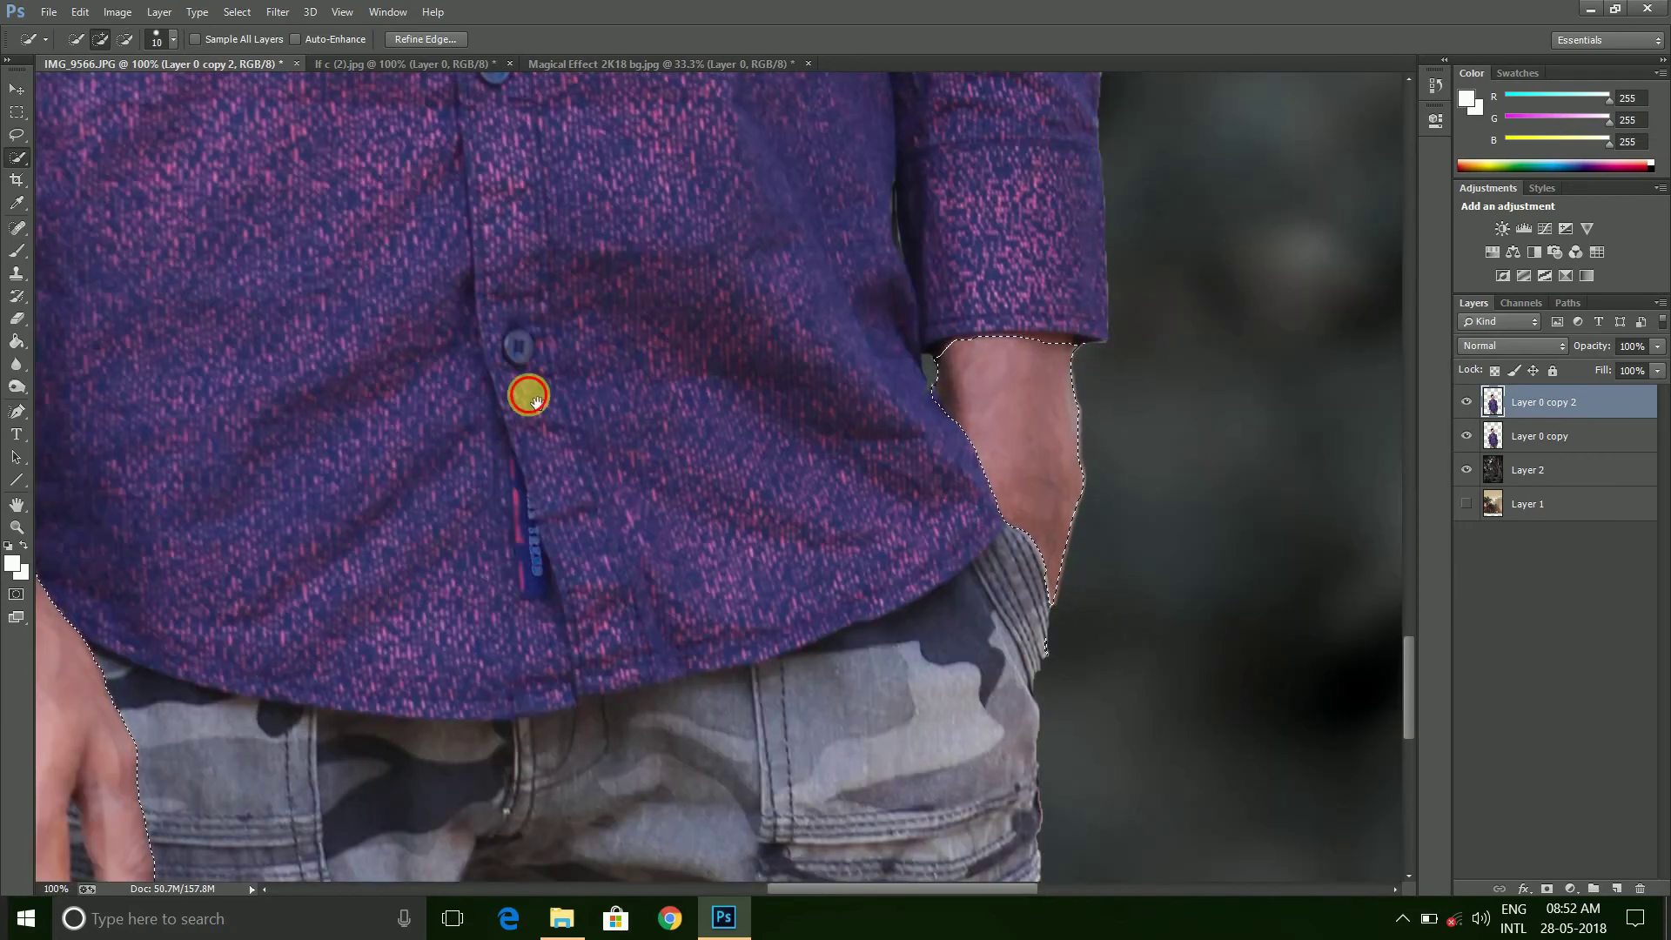
Remove the trousers from the hand selection
left_click_drag(535, 400, 671, 347)
mouse_move(1056, 511)
left_mouse_down()
mouse_move(697, 396)
mouse_move(972, 585)
left_mouse_up()
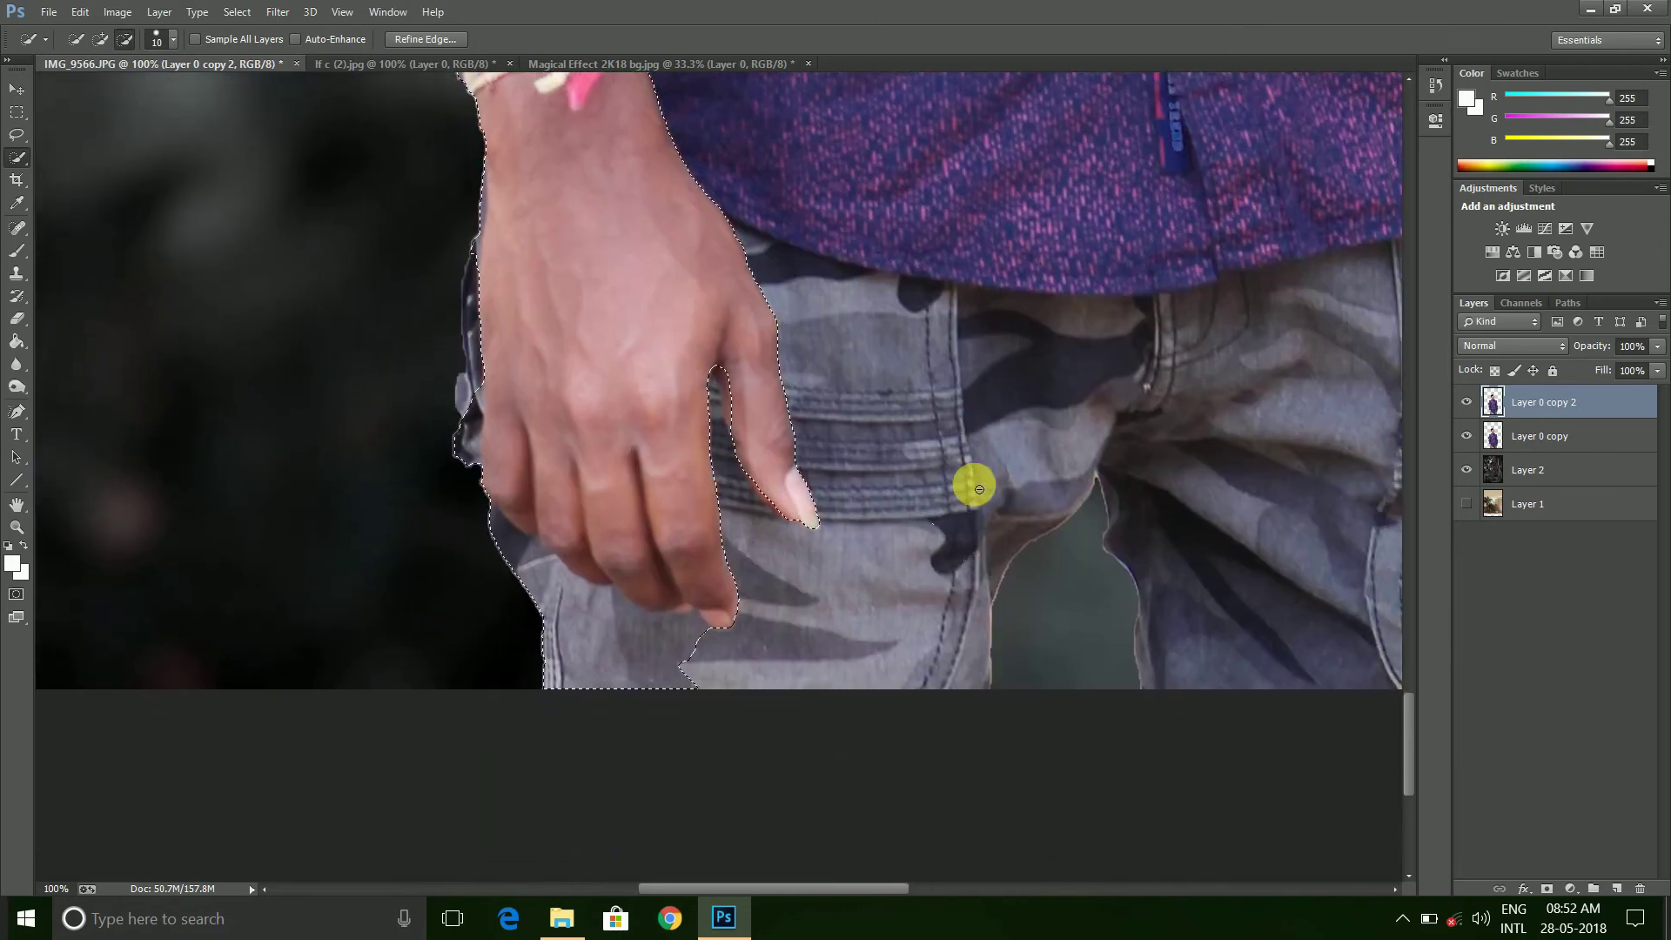
mouse_move(690, 663)
left_mouse_down()
mouse_move(617, 619)
mouse_move(483, 393)
mouse_move(449, 426)
left_mouse_up()
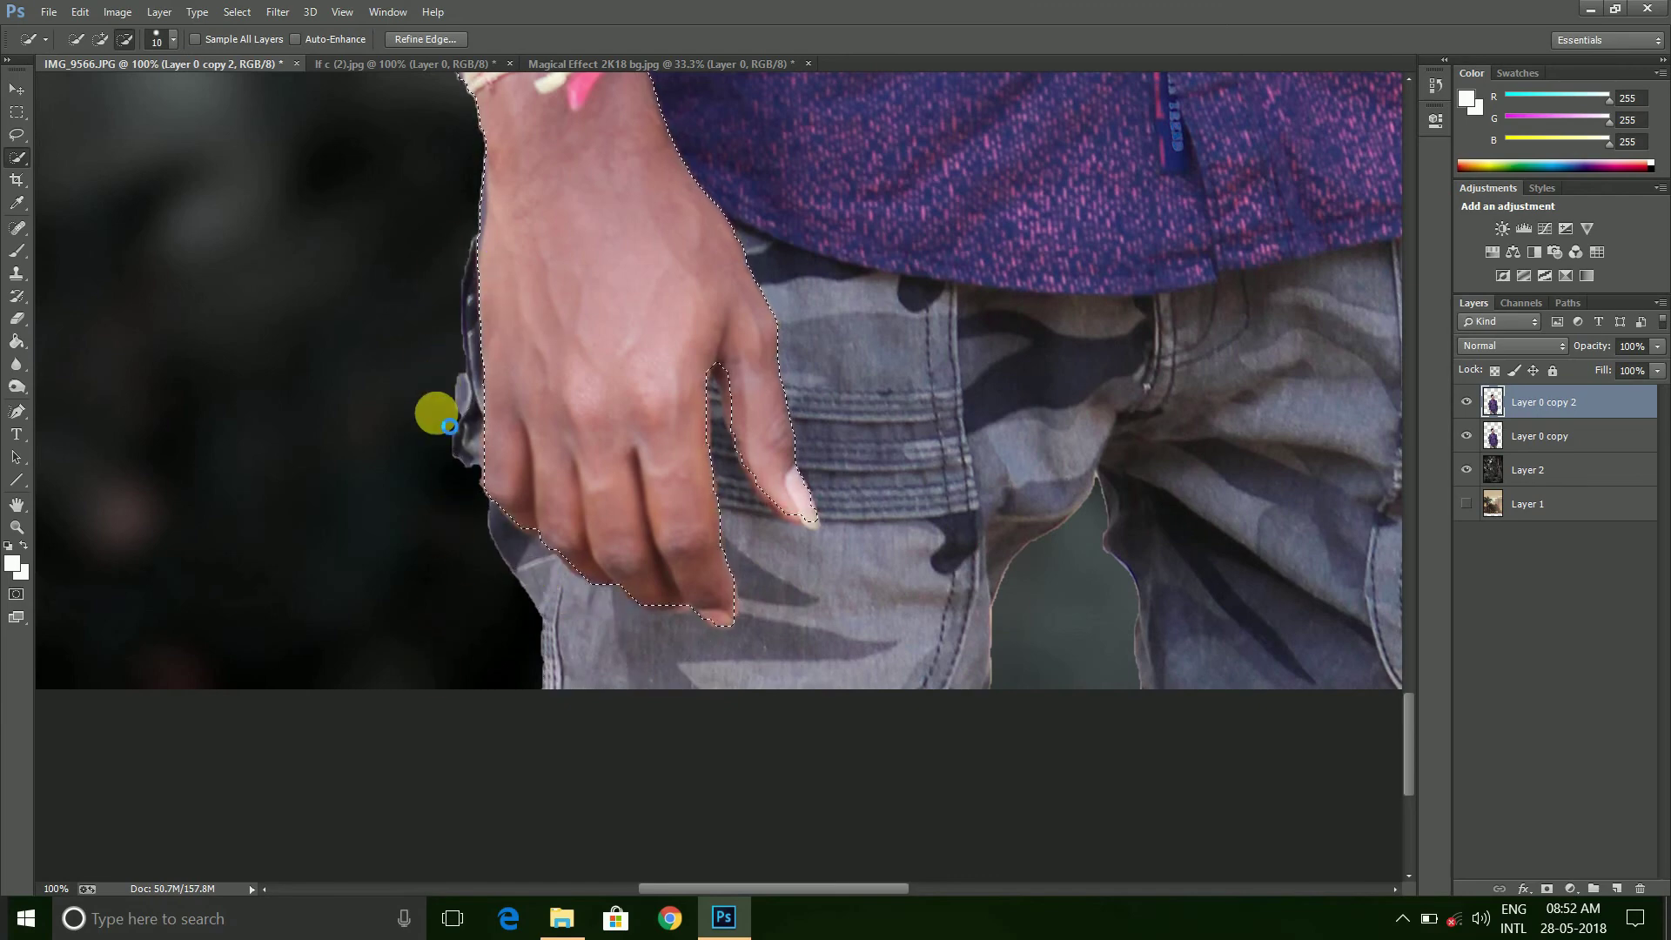
scroll(486, 609, "up", 5)
scroll(796, 616, "up", 5)
key("ctrl+minus")
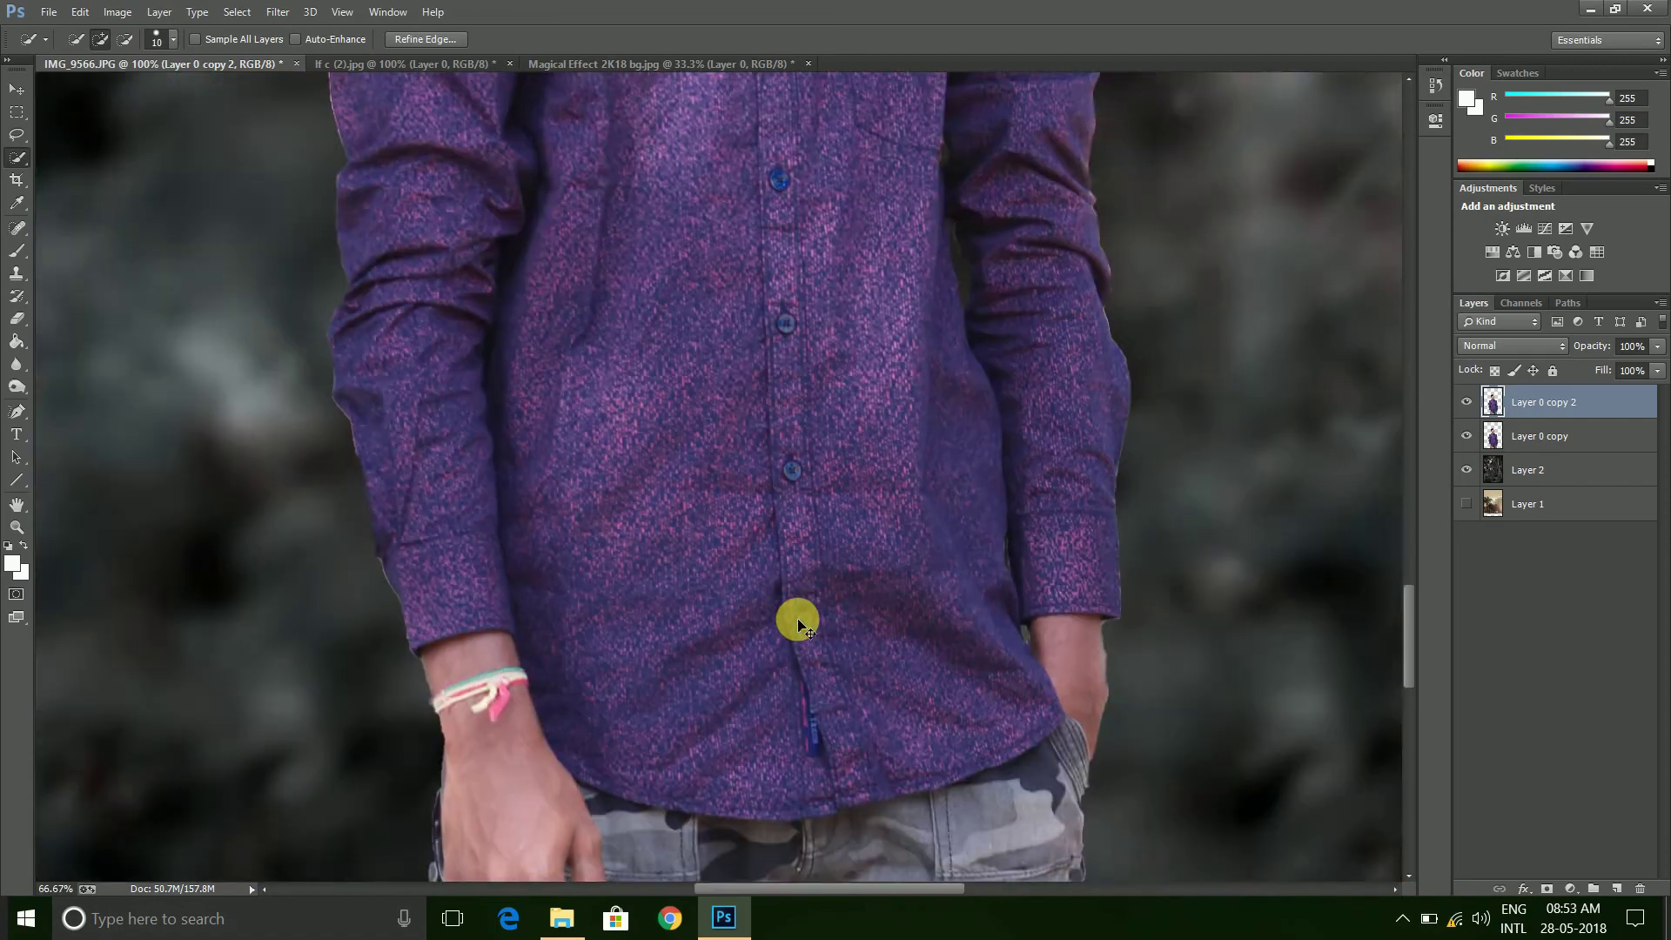
key("ctrl+minus")
key("ctrl+minus")
key("ctrl+minus")
right_click(726, 411)
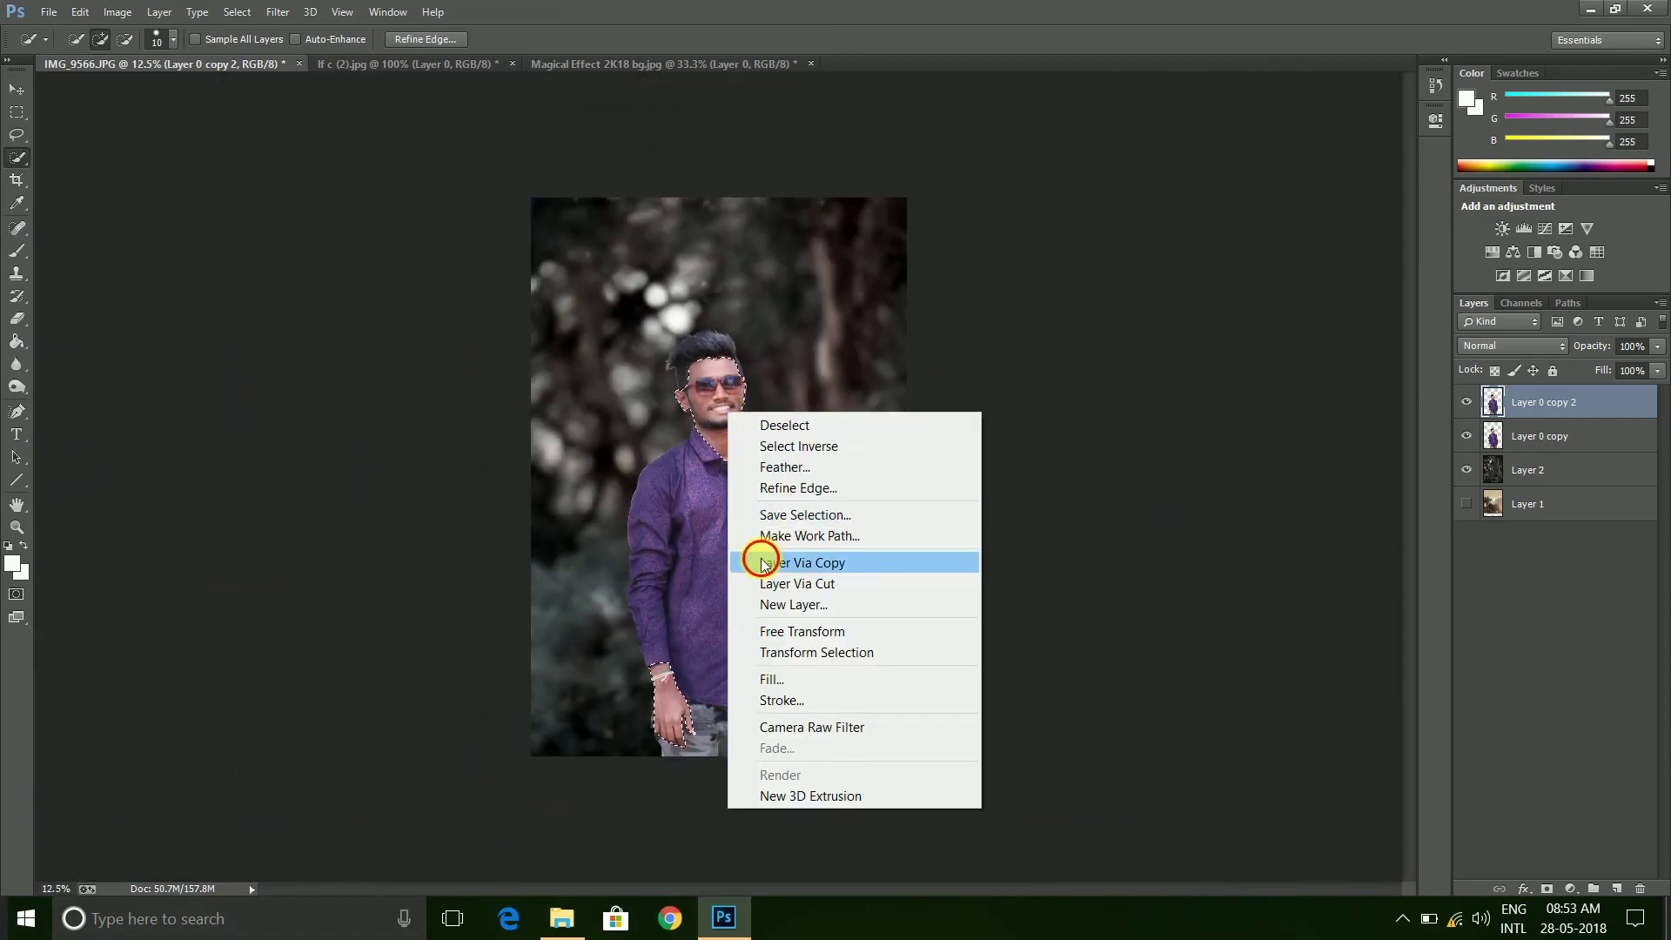
Copy the face and hands to Layer 3, remove Layer 0 copy 2, and select Layer 3
left_click(763, 564)
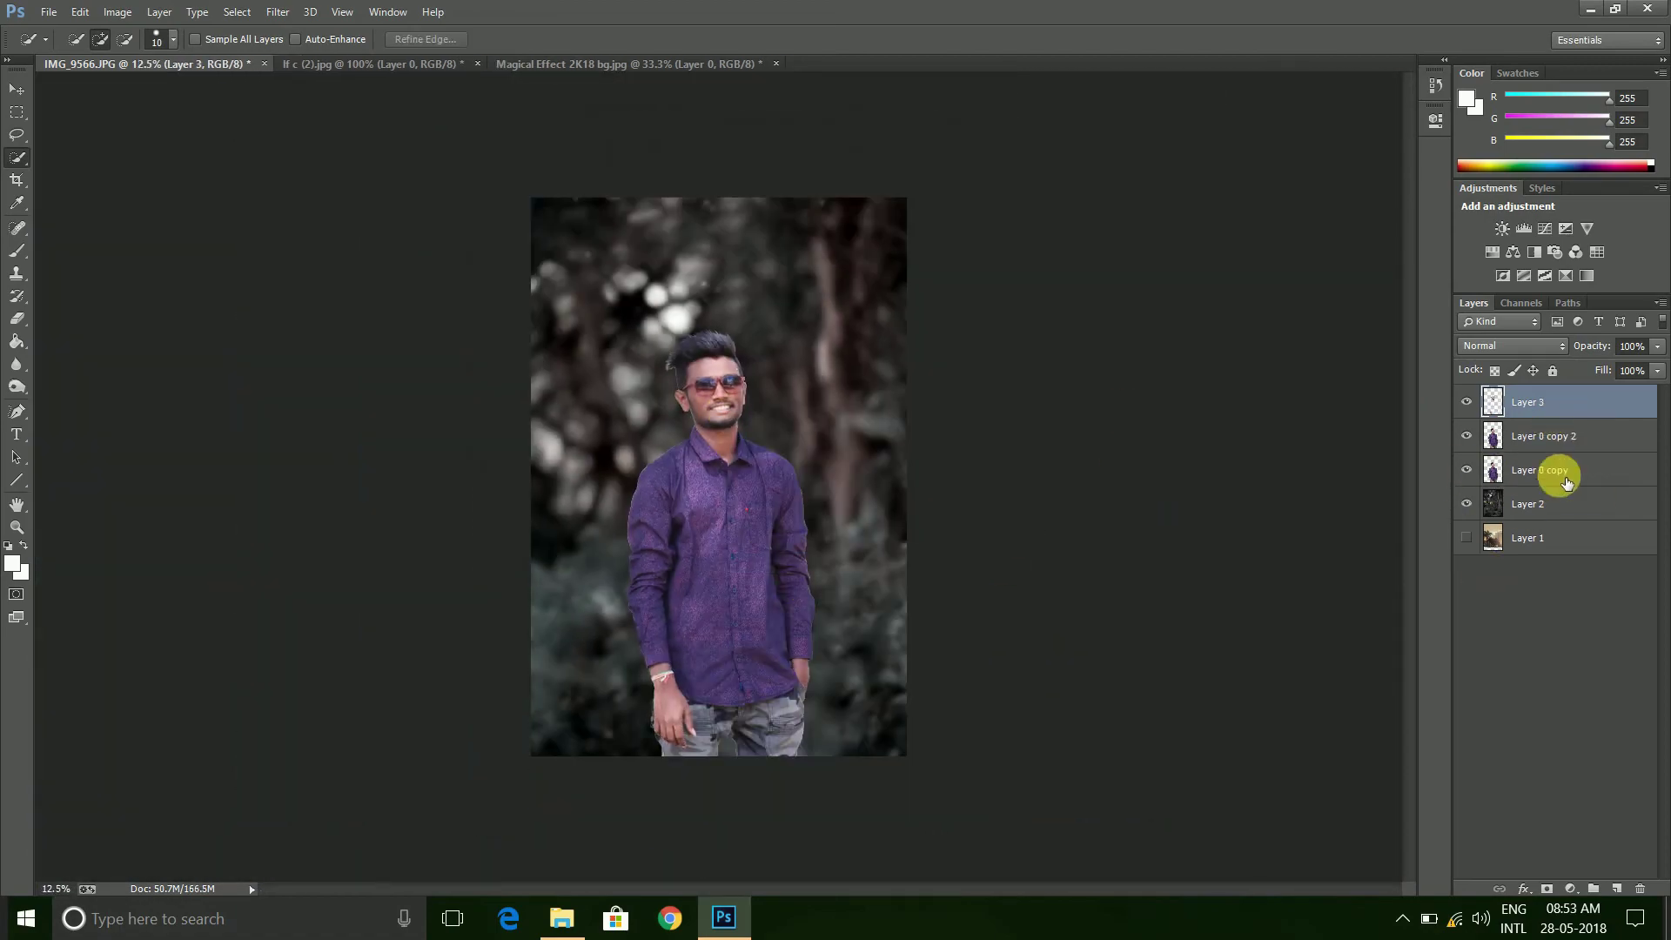
left_click(1525, 434)
key("ctrl+e")
left_click(1468, 436)
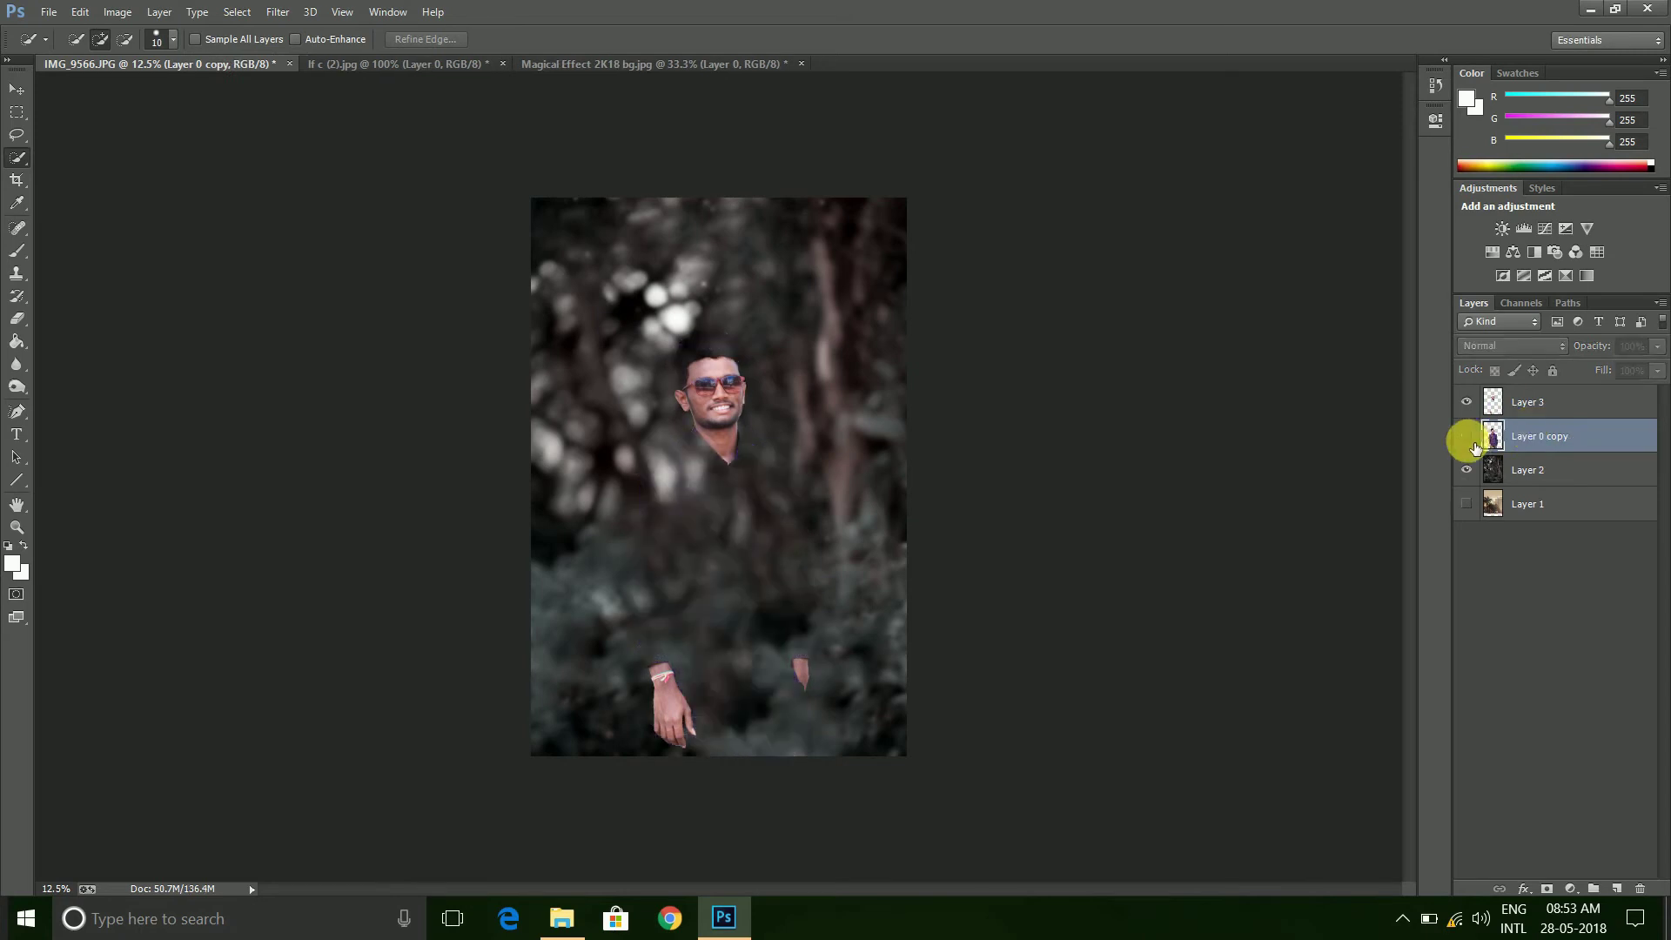
left_click(1540, 402)
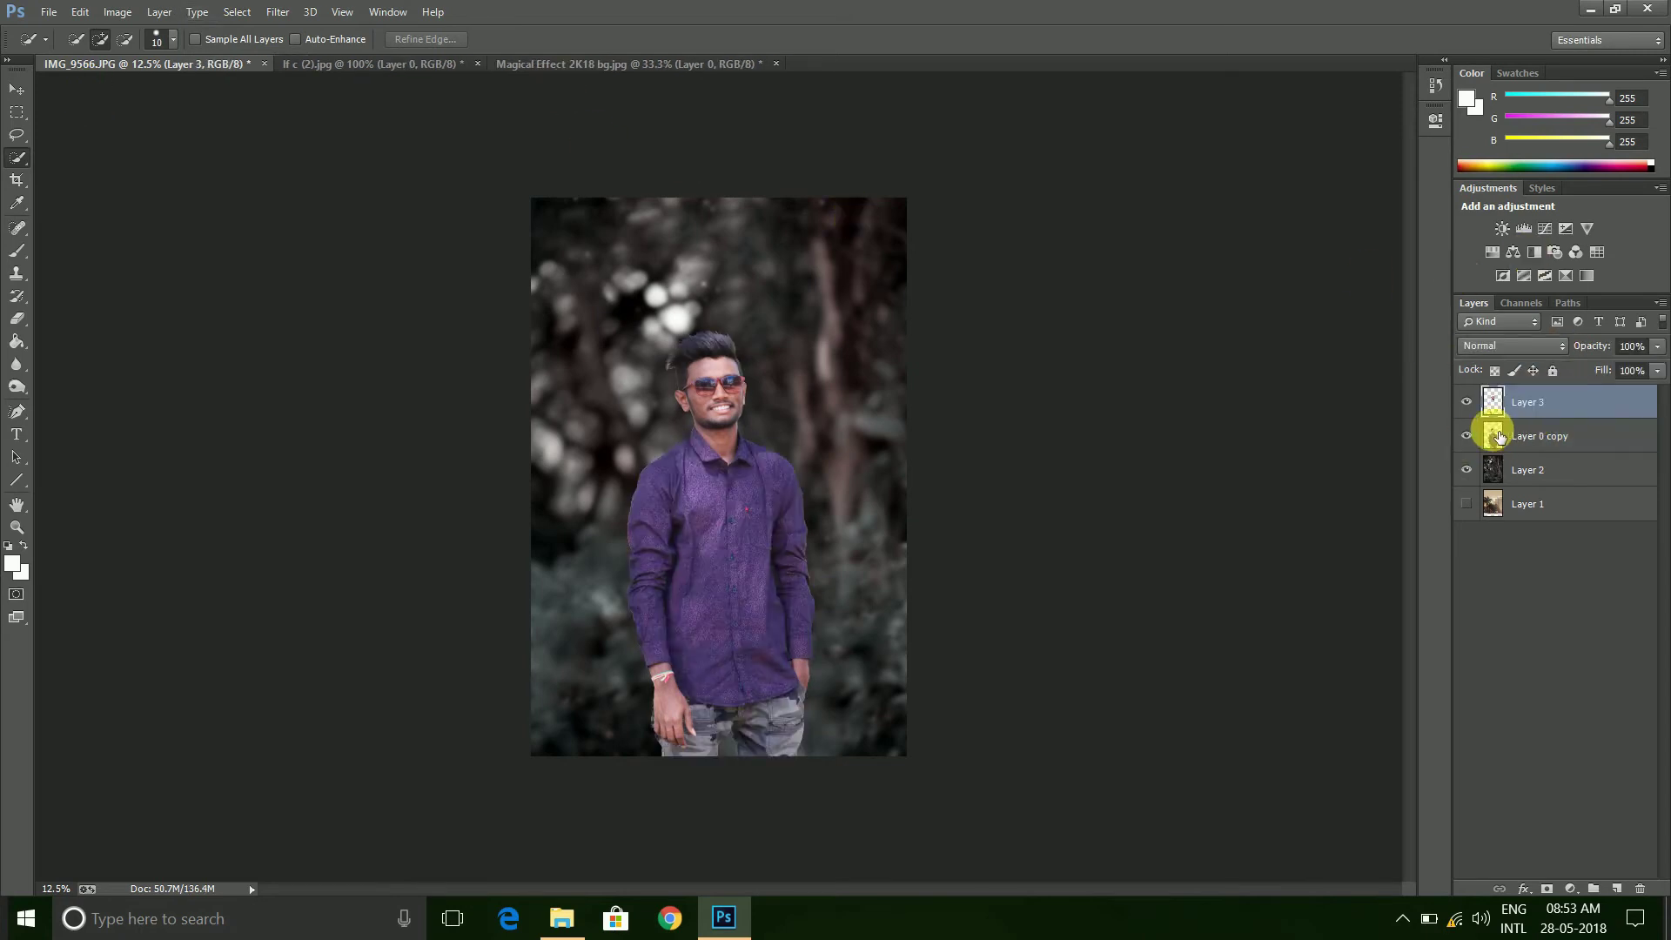
Grade Layer 3 in Camera Raw: raise Exposure to +0.45, Whites, Dehaze and Oranges saturation
left_click(278, 11)
left_click(331, 159)
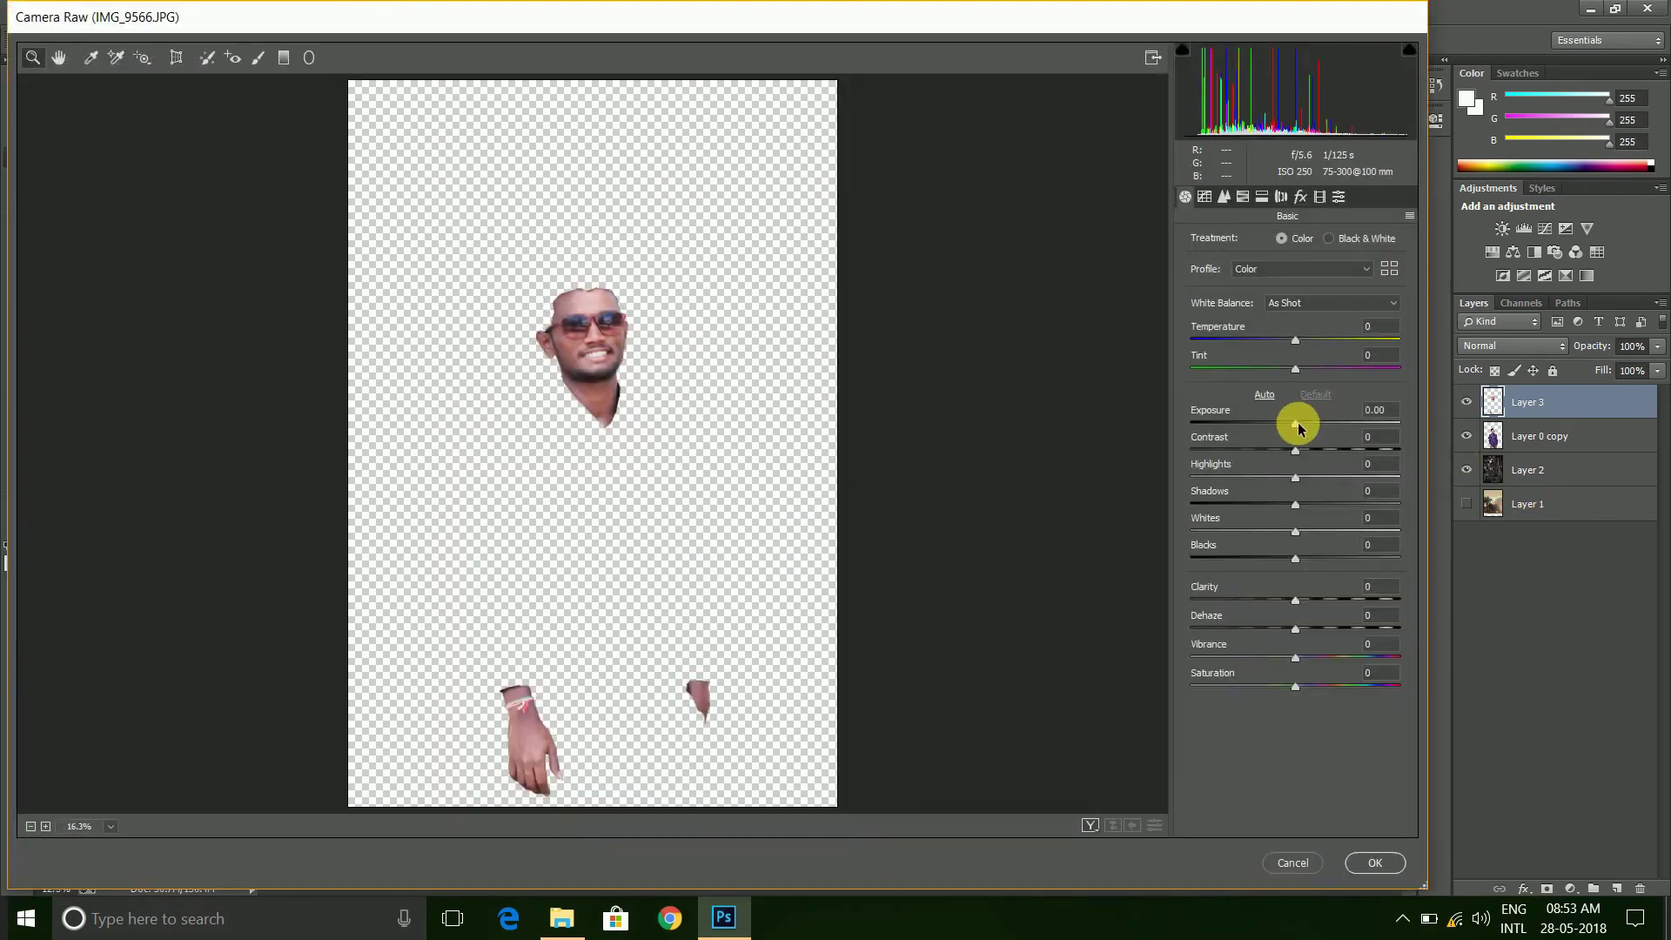
mouse_move(1298, 428)
left_mouse_down()
mouse_move(1436, 452)
mouse_move(1234, 508)
mouse_move(1522, 503)
mouse_move(1239, 540)
mouse_move(862, 546)
left_mouse_up()
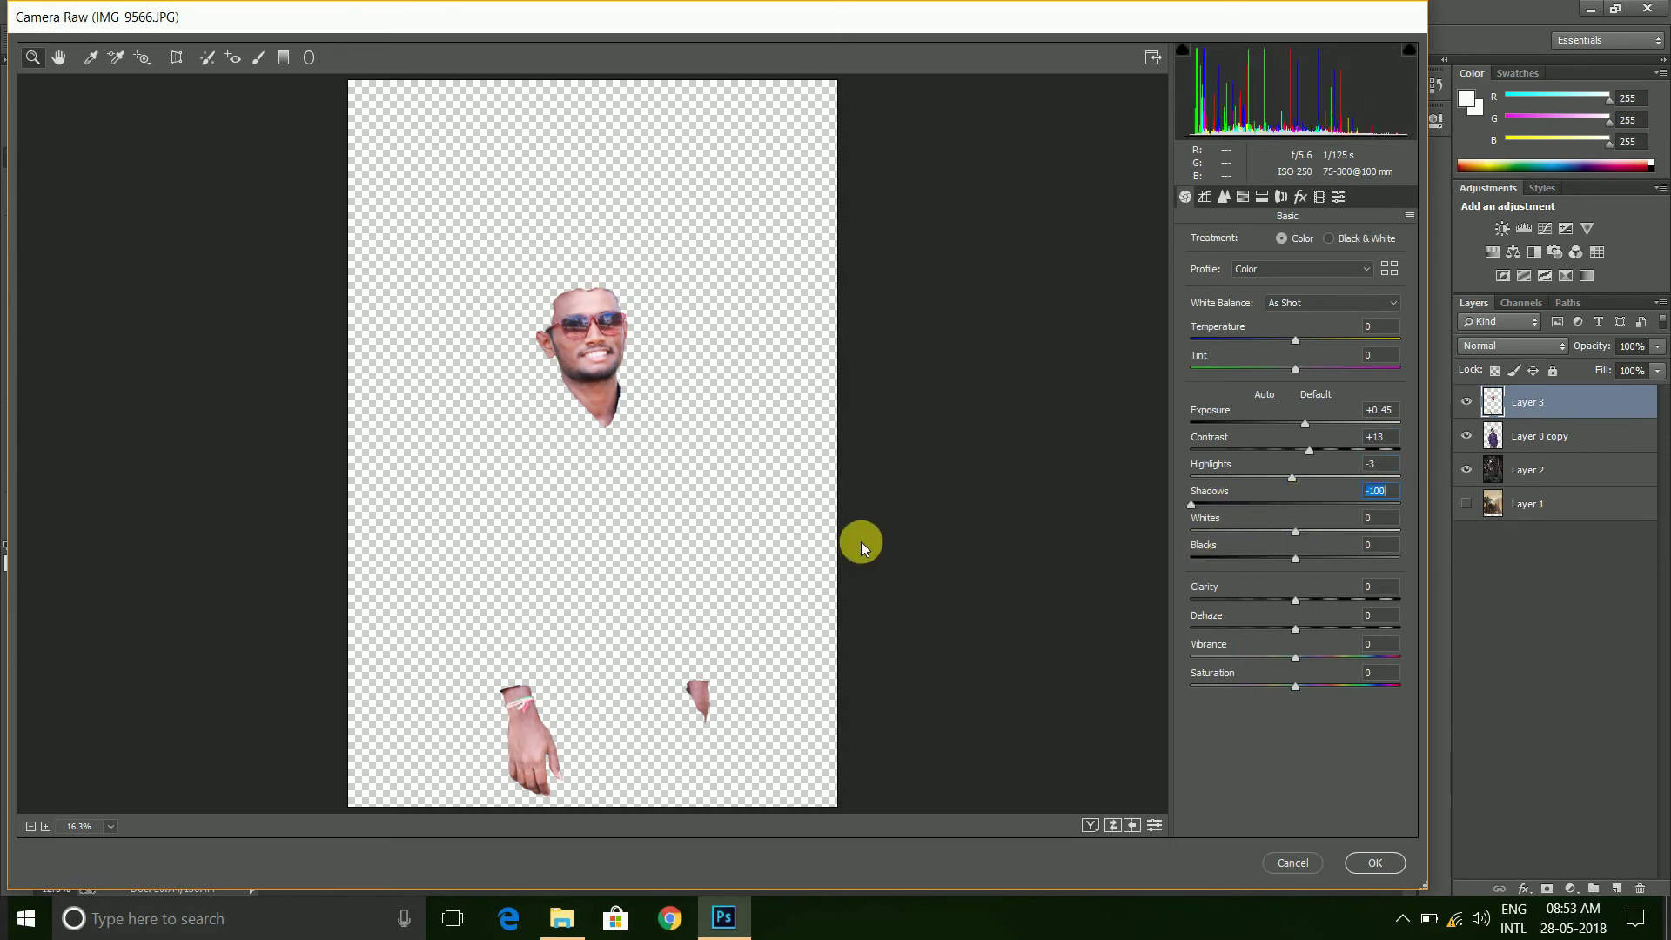
mouse_move(1294, 533)
left_mouse_down()
mouse_move(1451, 534)
mouse_move(1303, 563)
left_mouse_up()
mouse_move(1297, 629)
left_mouse_down()
mouse_move(1074, 661)
mouse_move(1510, 670)
mouse_move(1309, 691)
left_mouse_up()
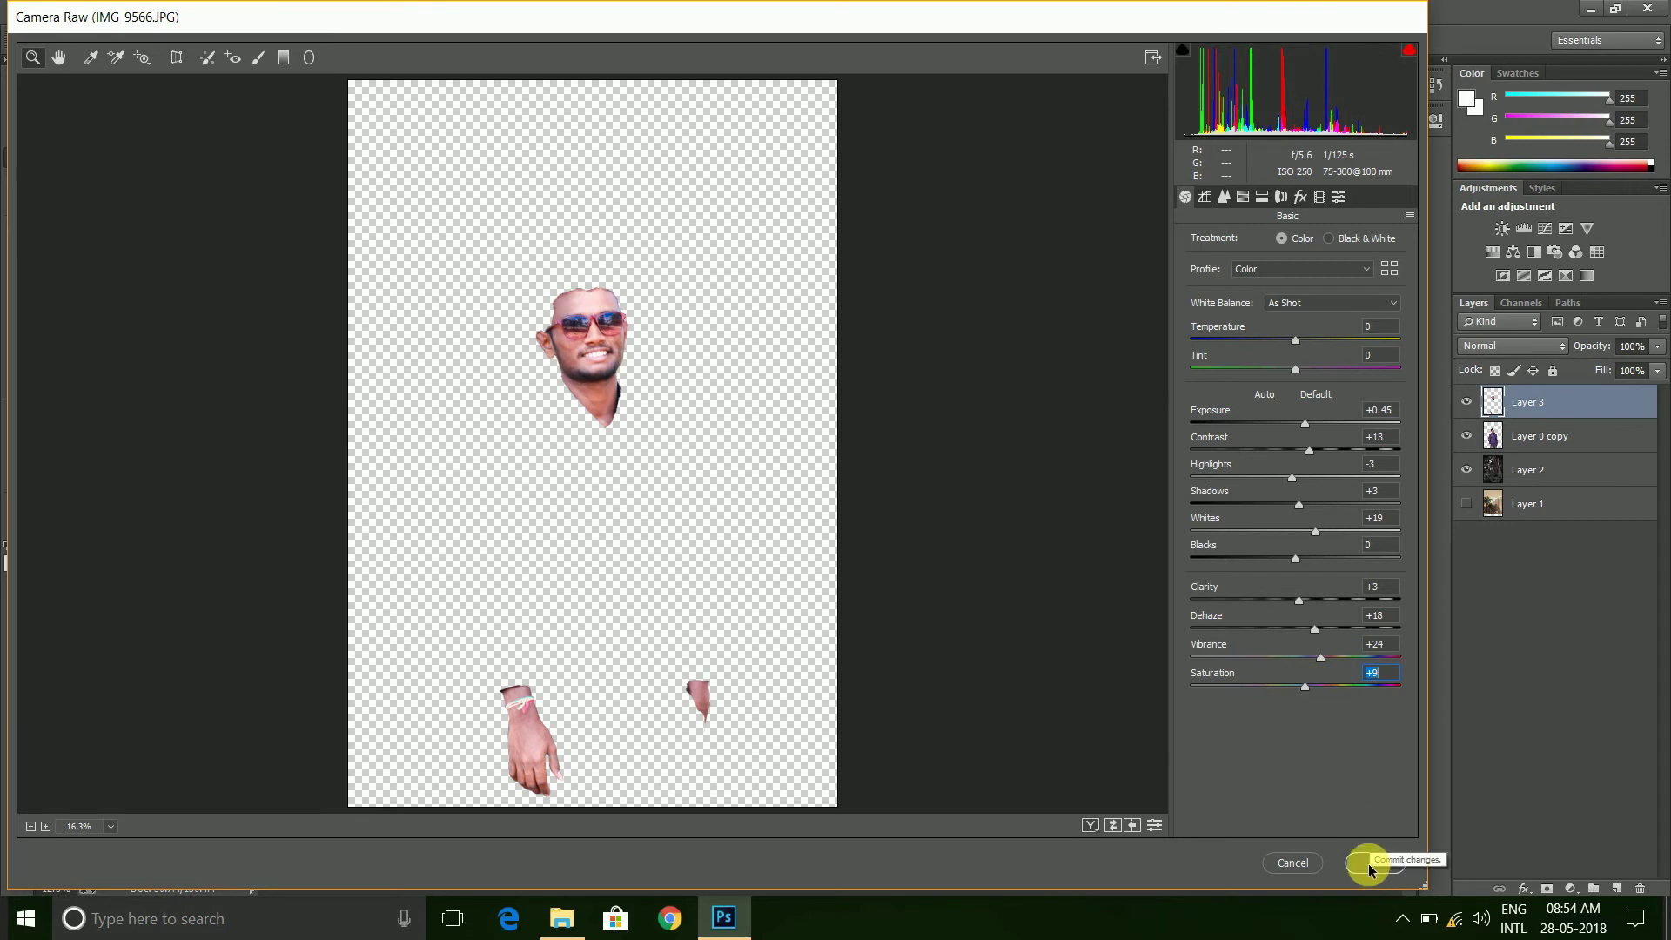
left_click(1245, 196)
mouse_move(1304, 334)
left_mouse_down()
mouse_move(1411, 347)
mouse_move(1314, 359)
left_mouse_up()
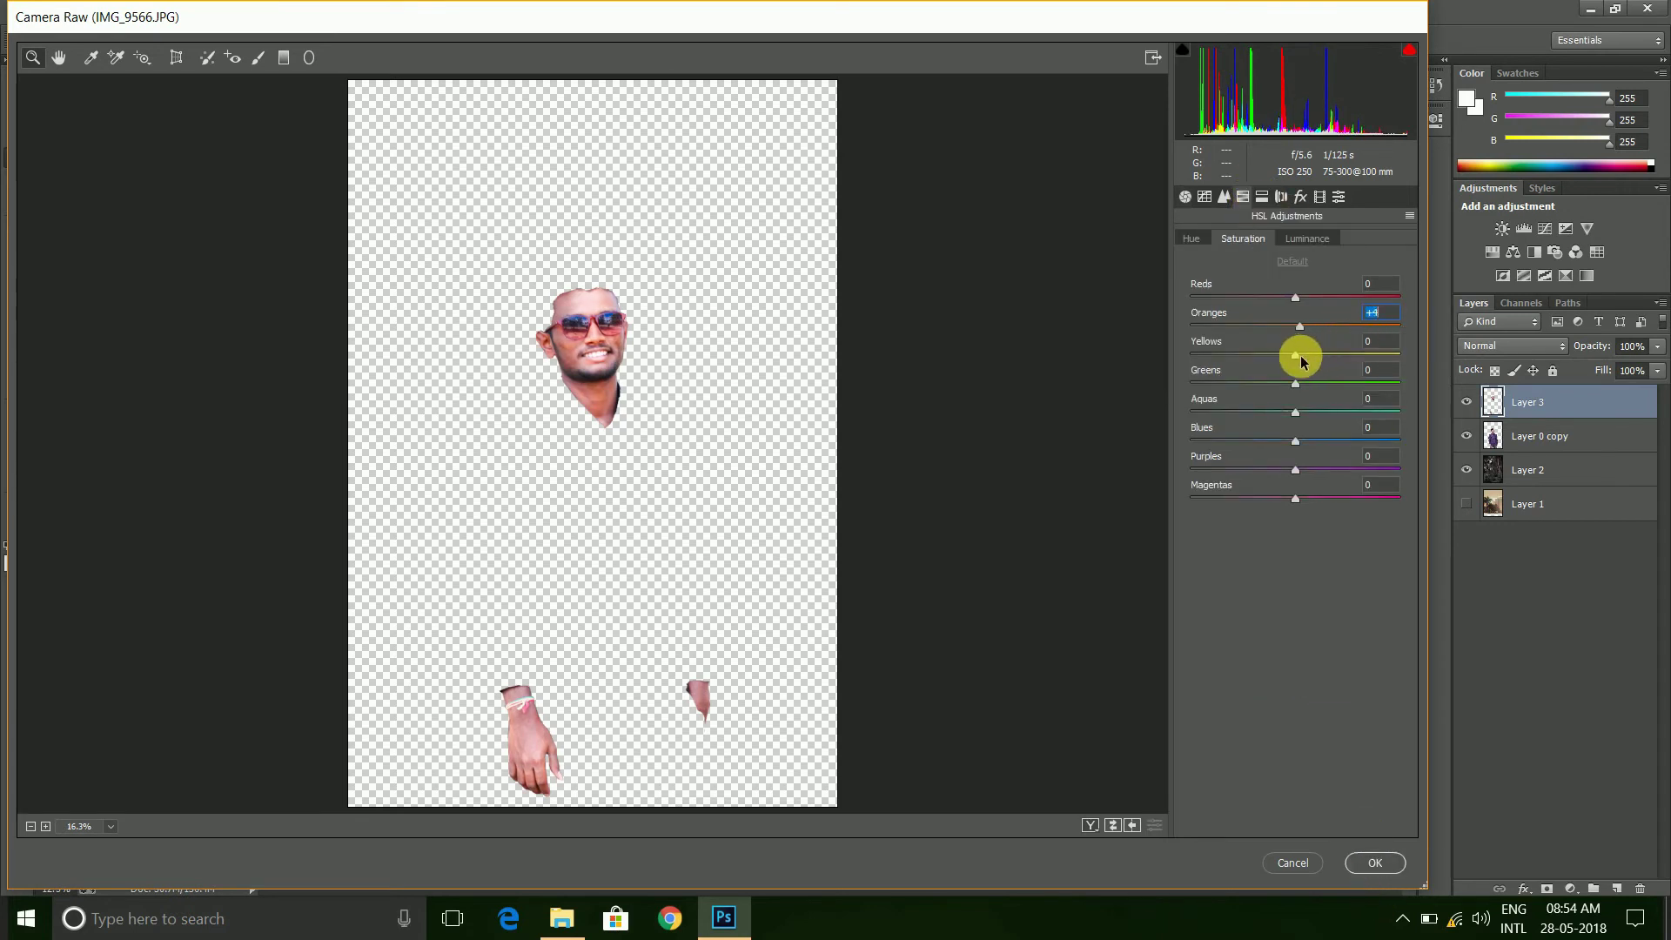
left_click(1366, 865)
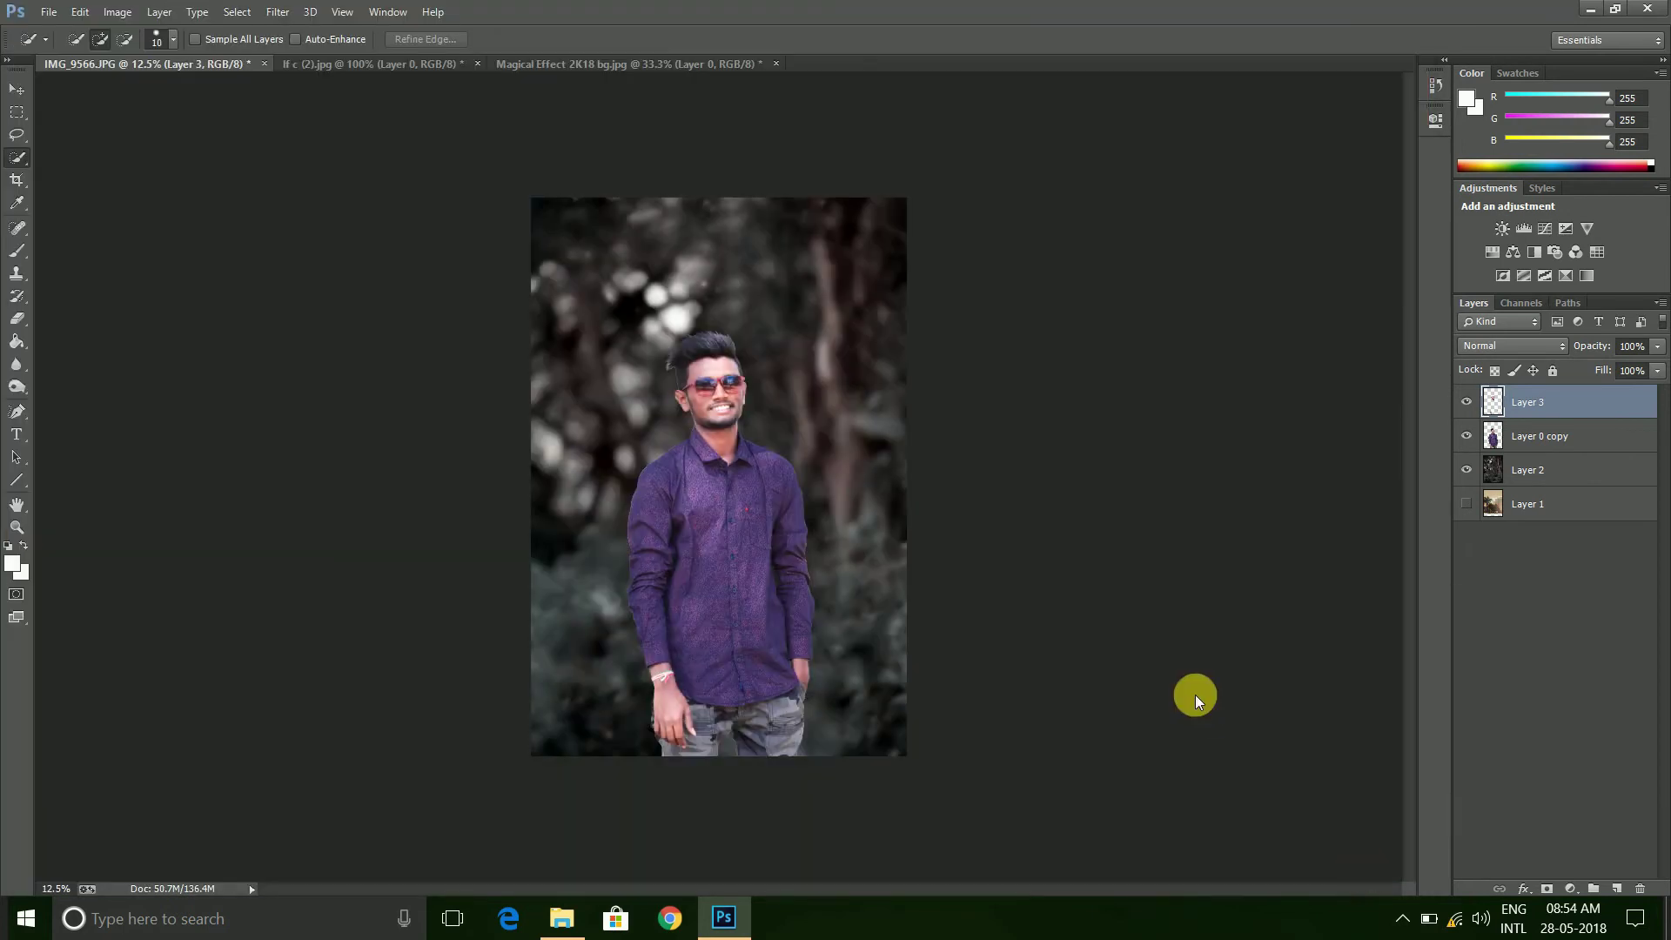
Toggle Layer 3's visibility to compare the skin edits, inspecting the face up close
left_click(1467, 402)
left_click(1467, 401)
left_click(1467, 401)
left_click(1467, 402)
key("ctrl+1")
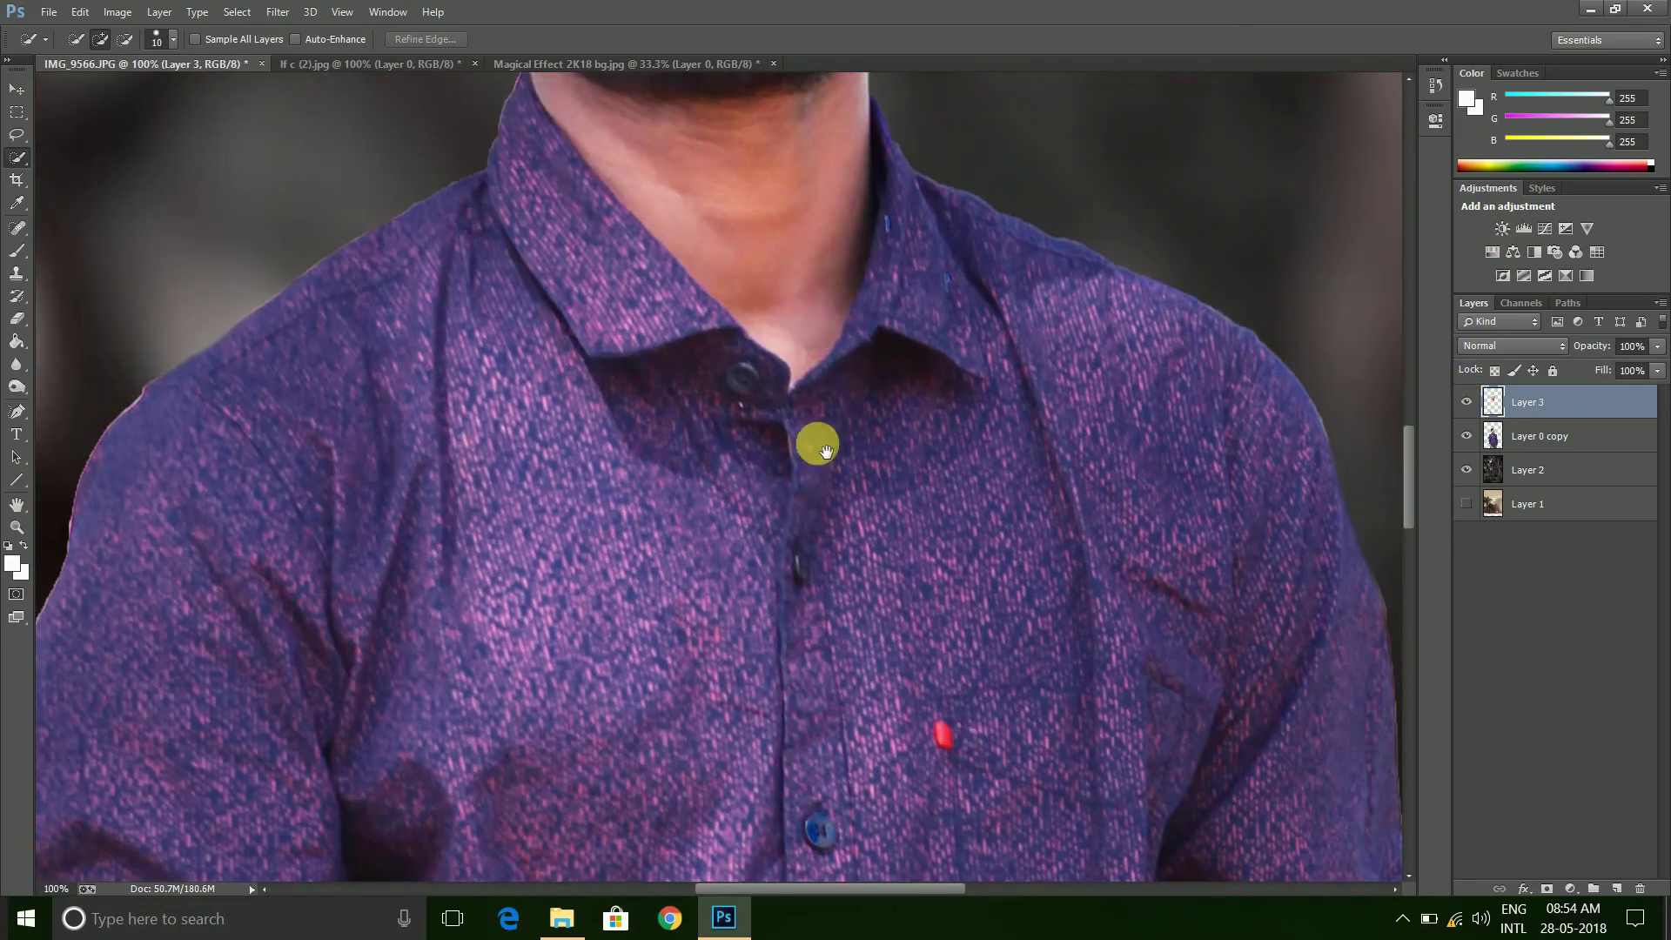
left_click_drag(813, 444, 772, 929)
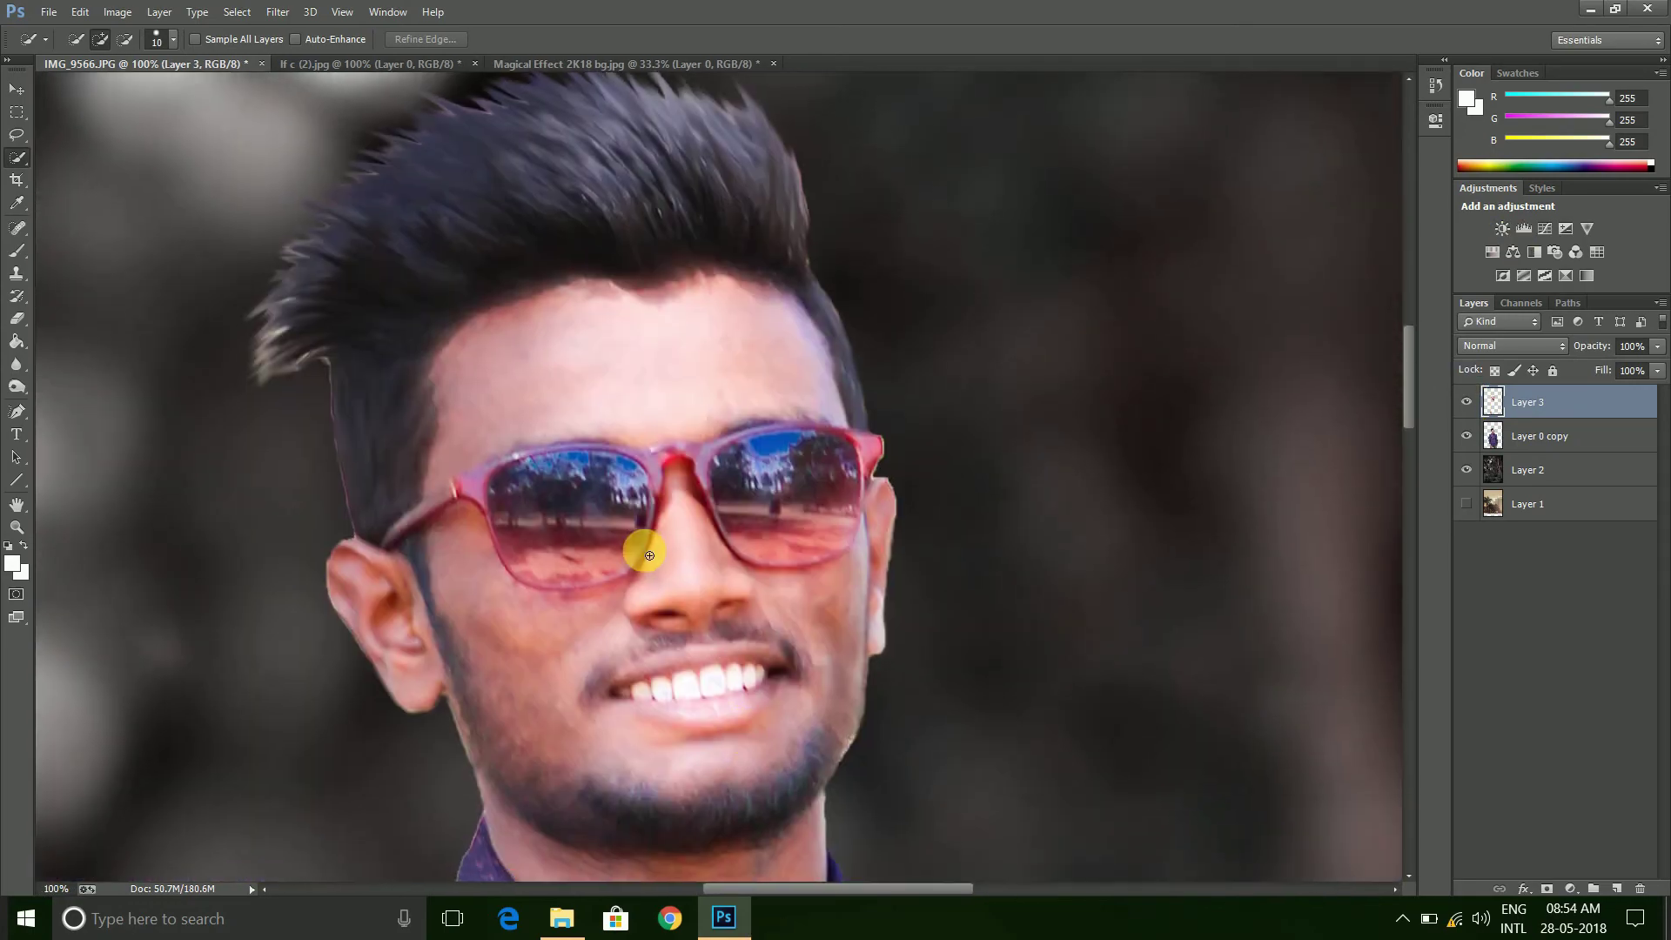
key("ctrl+0")
key("ctrl+minus")
key("ctrl+minus")
key("ctrl+0")
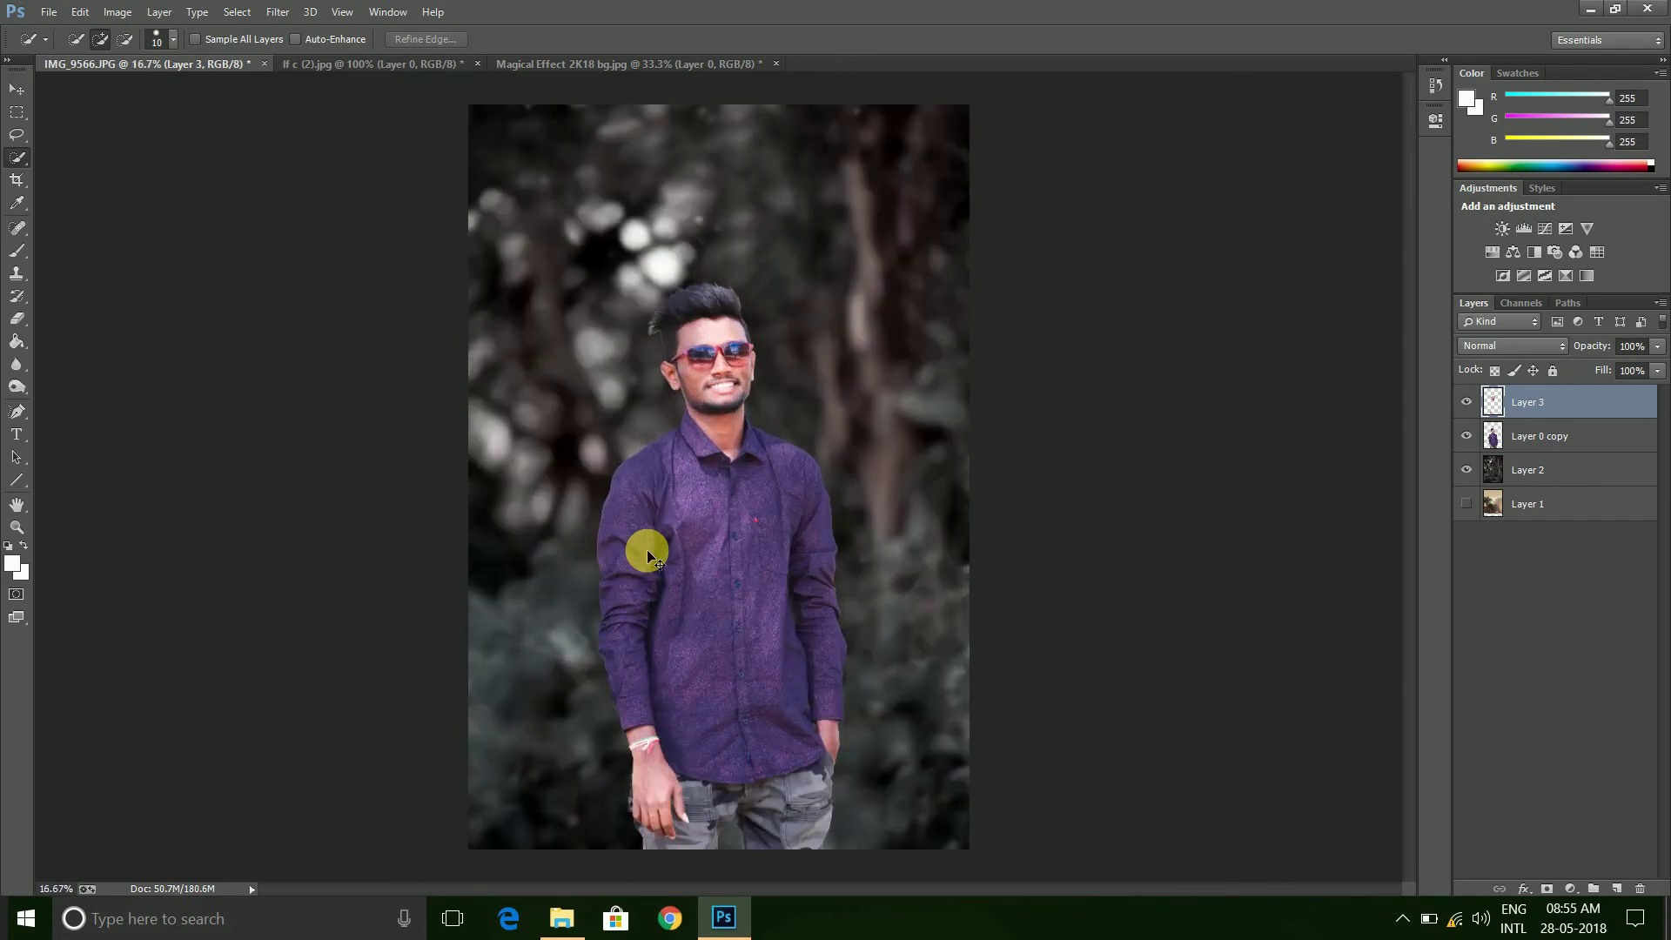
Apply Brightness 17 and Contrast 8 to the skin layer
left_click(118, 11)
left_click(383, 63)
left_click_drag(1057, 270, 1063, 310)
left_click(1195, 252)
key("w")
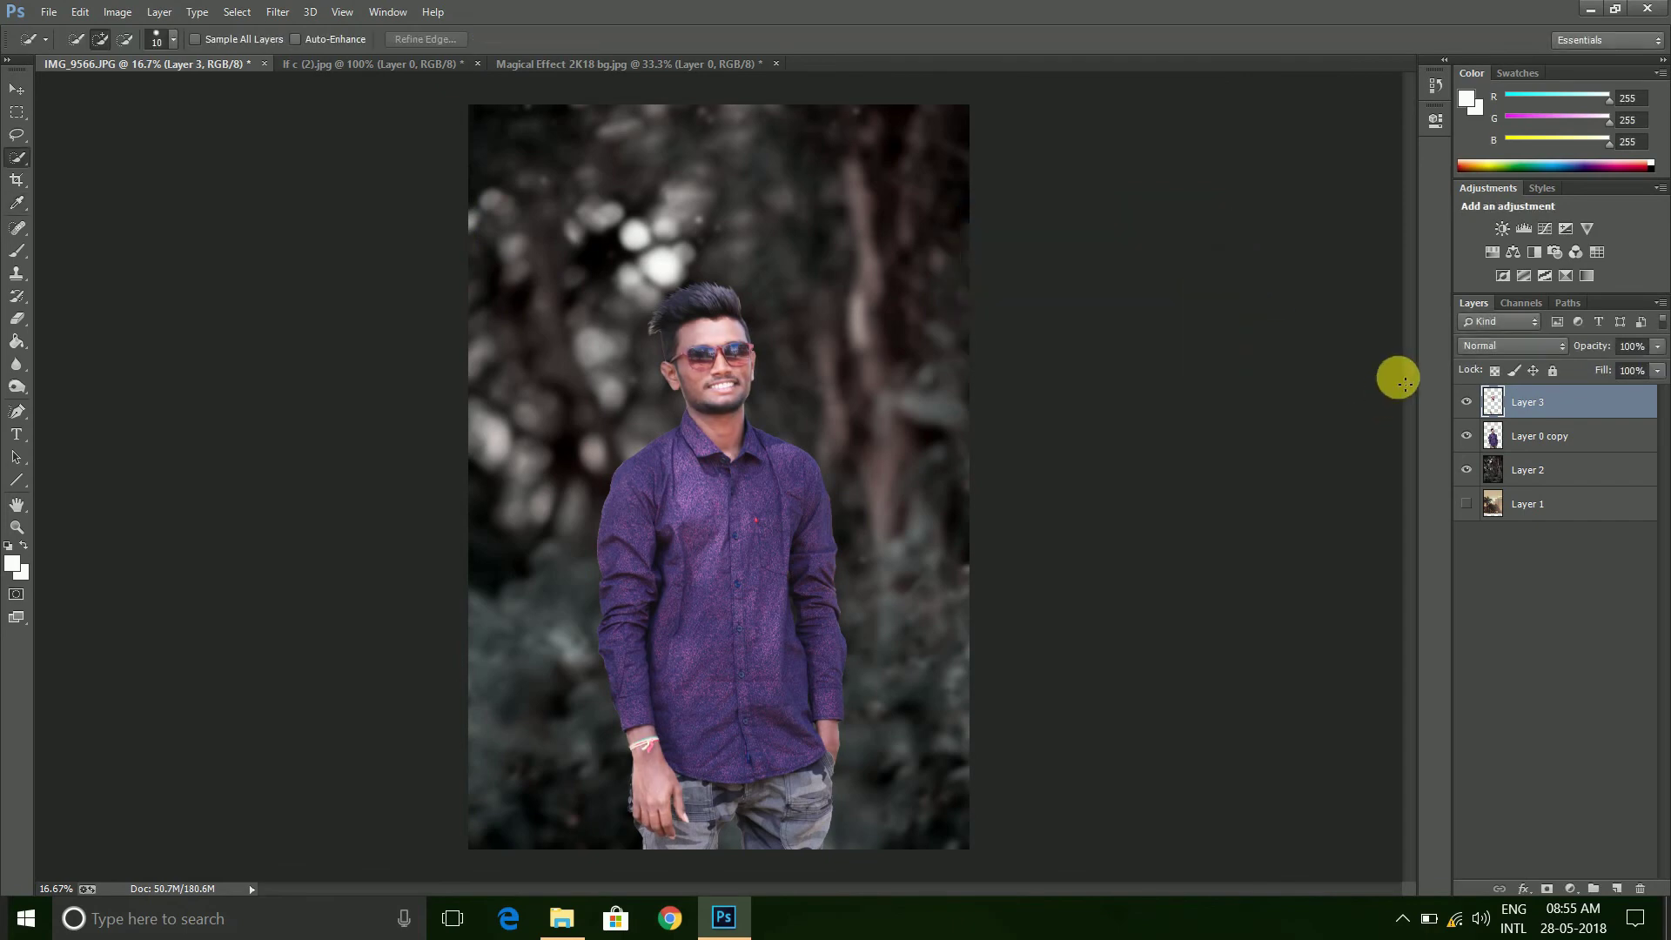
left_click(1477, 409)
left_click(1477, 409)
left_click(118, 12)
mouse_move(153, 65)
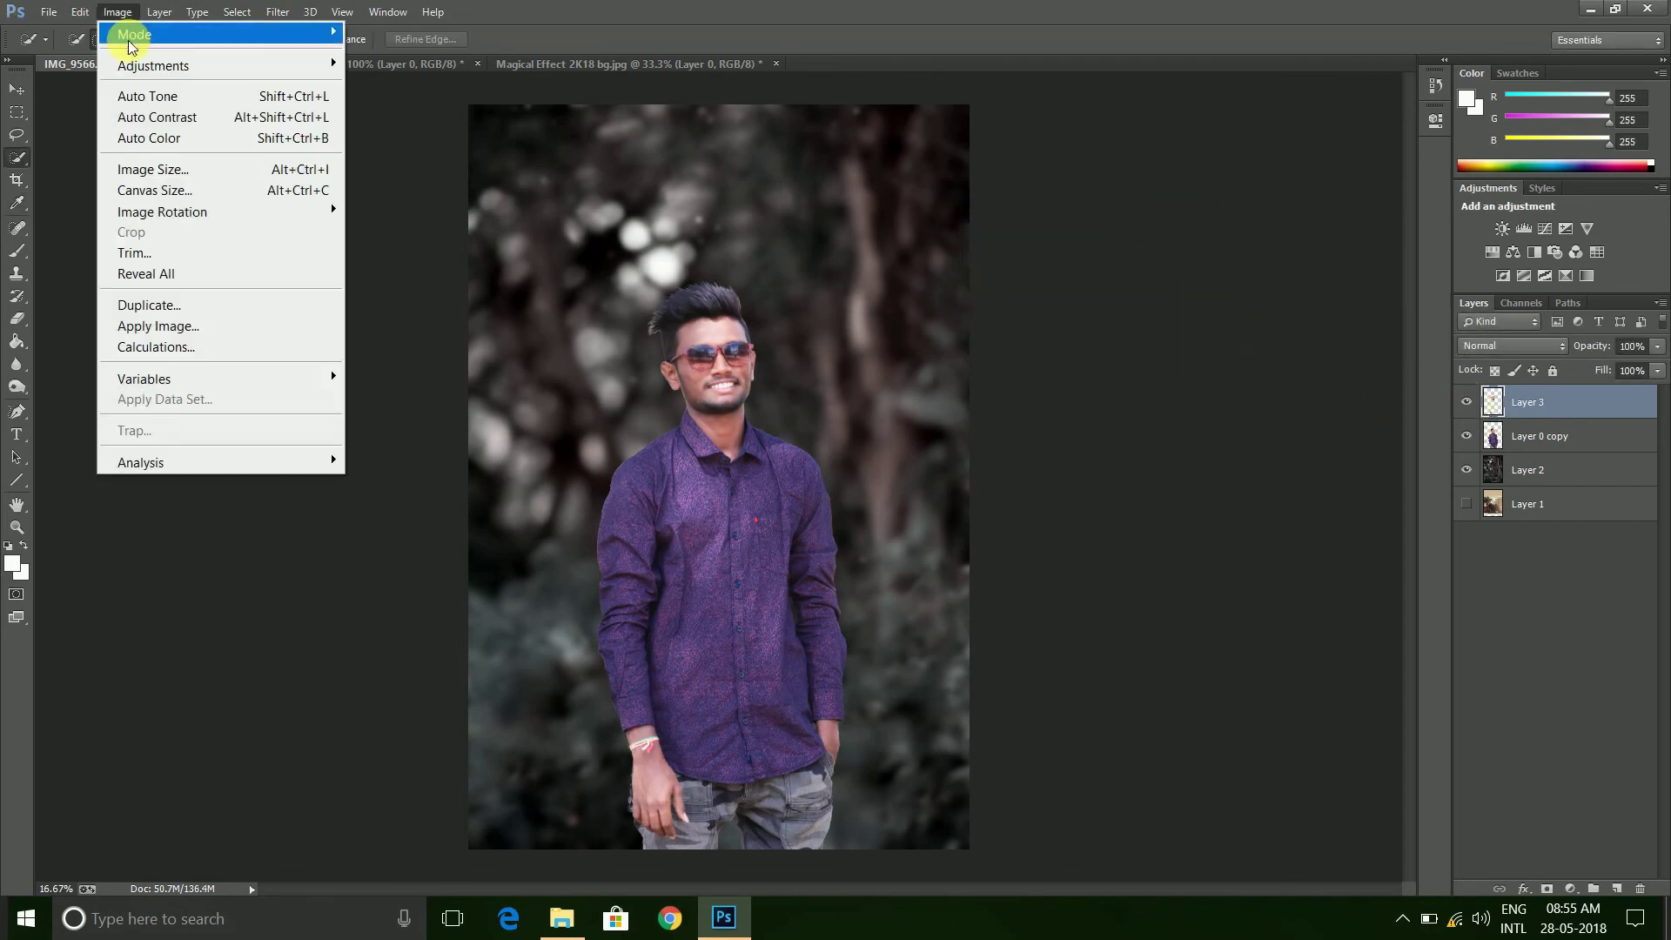
Boost the vibrance of the skin layer
left_click(411, 165)
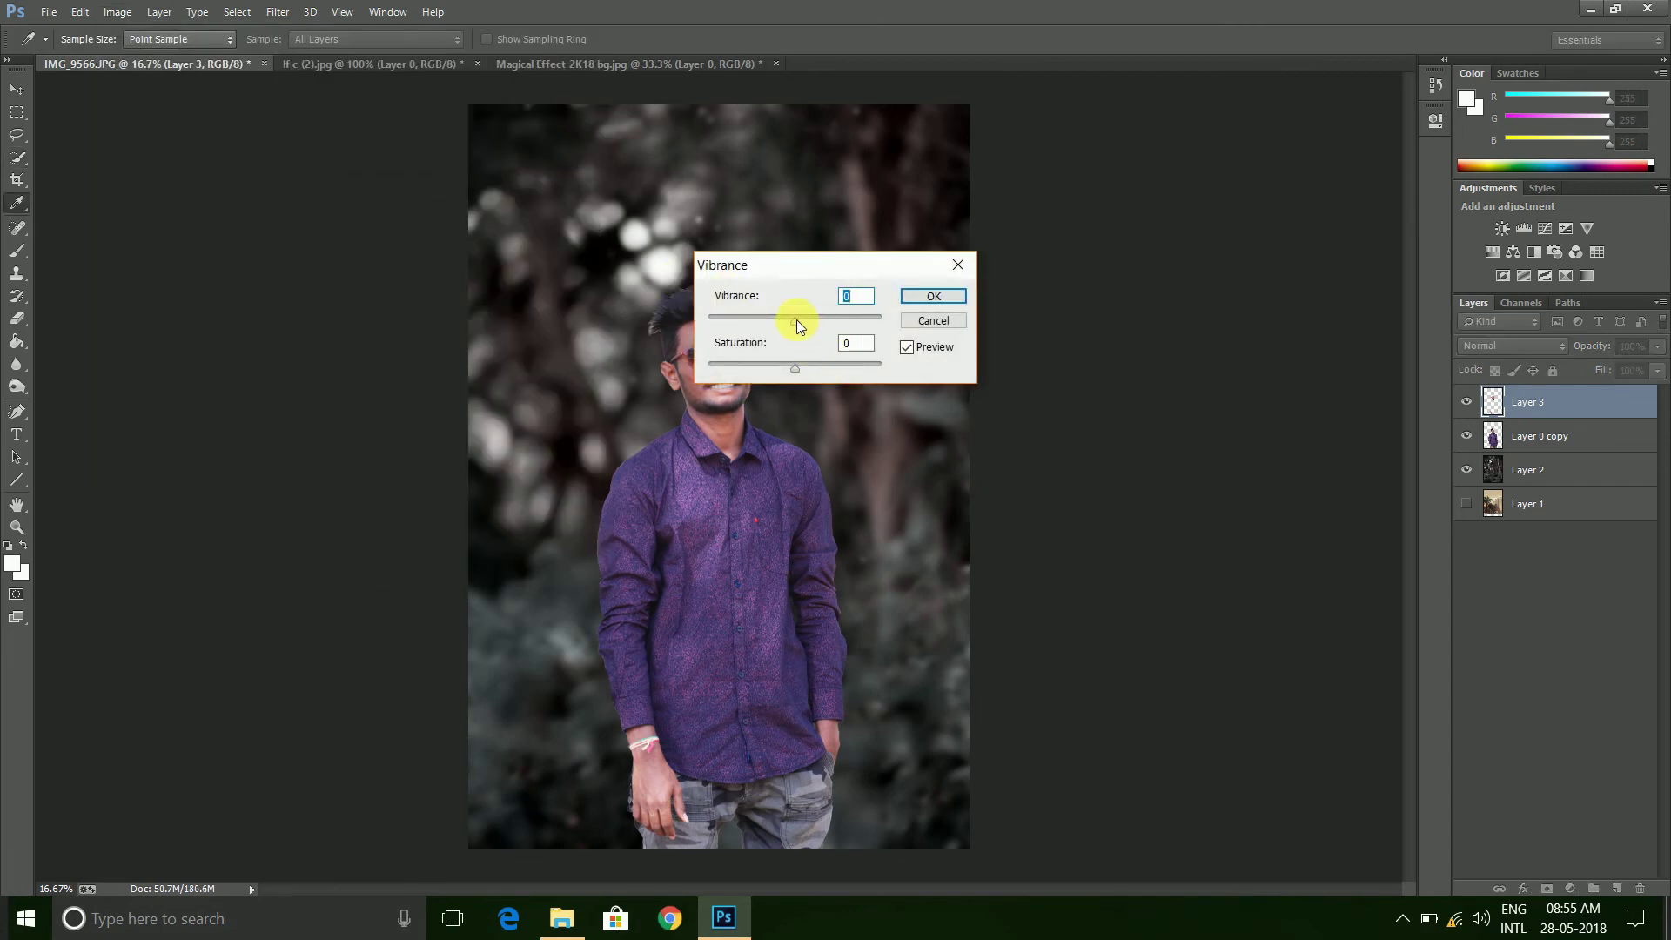
left_click_drag(818, 259, 1028, 262)
left_click_drag(1104, 313, 1113, 312)
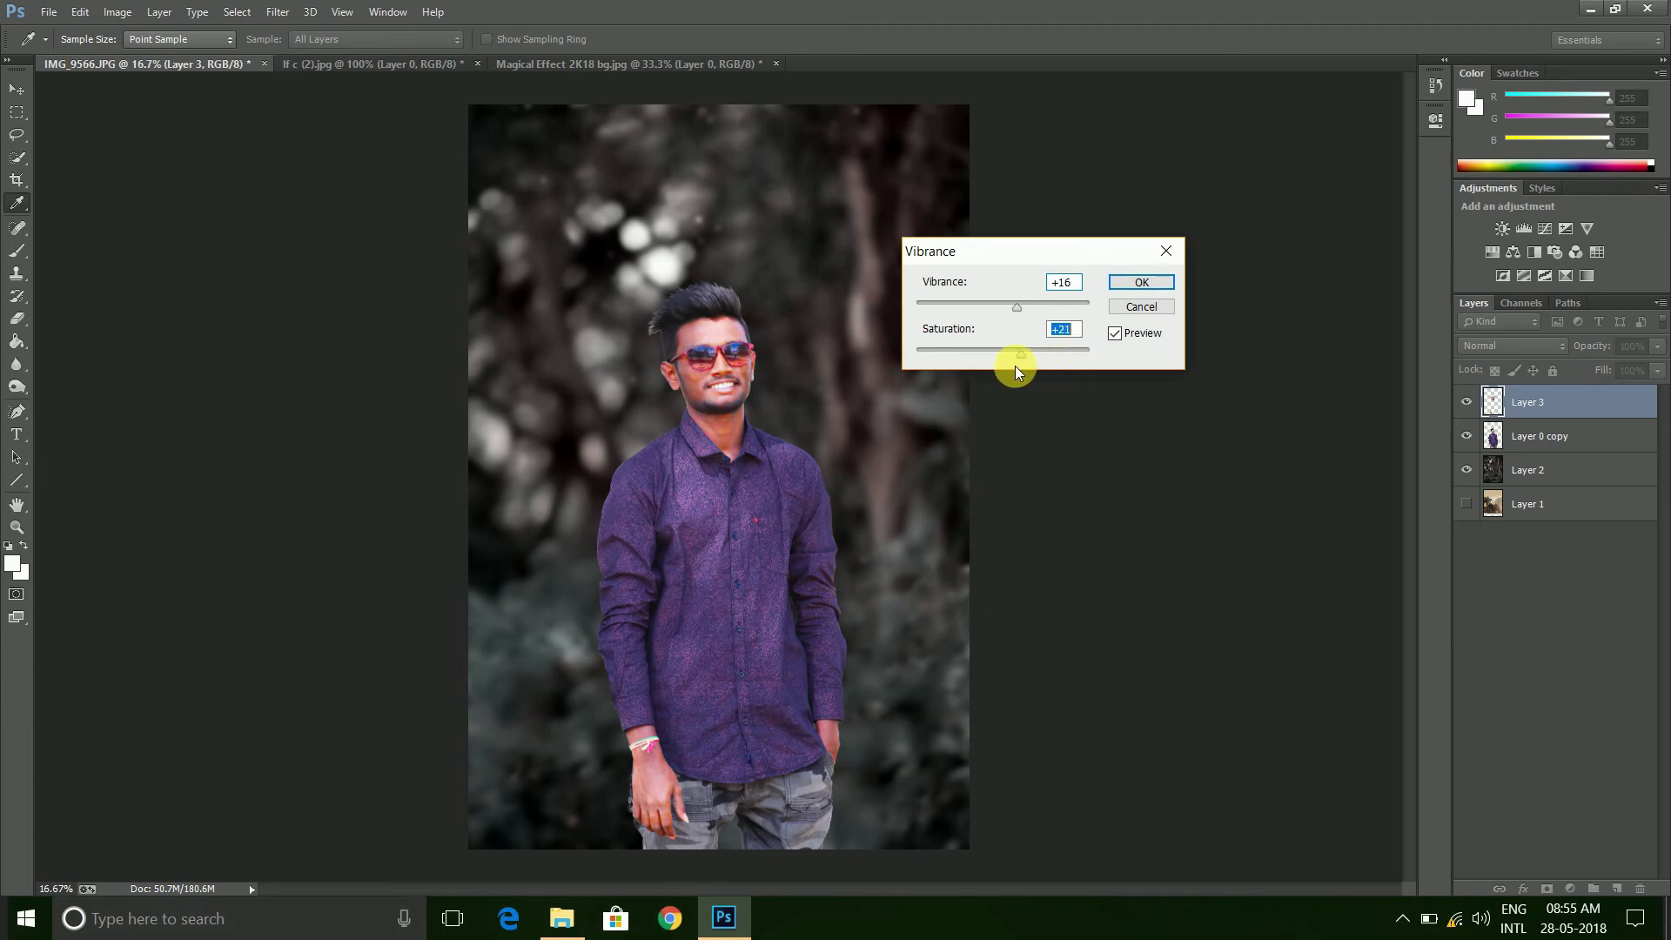
left_click(1141, 282)
key("w")
Apply a Color Balance adjustment to the skin layer
left_click(115, 11)
mouse_move(153, 65)
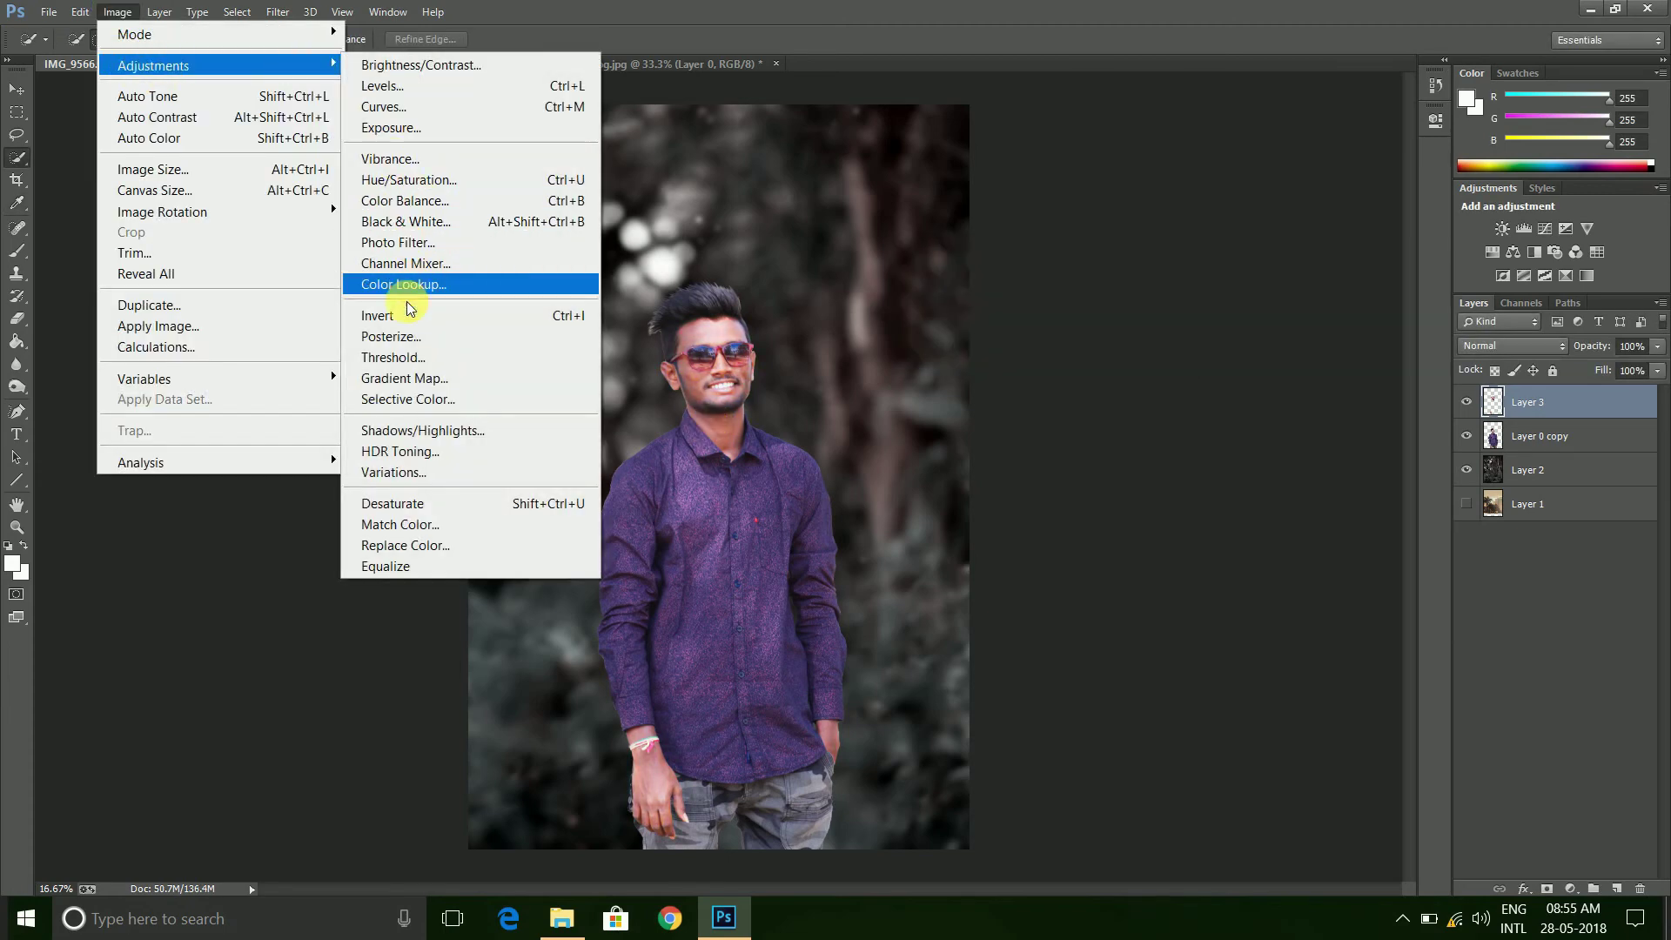
left_click(405, 201)
left_click_drag(218, 108, 1136, 181)
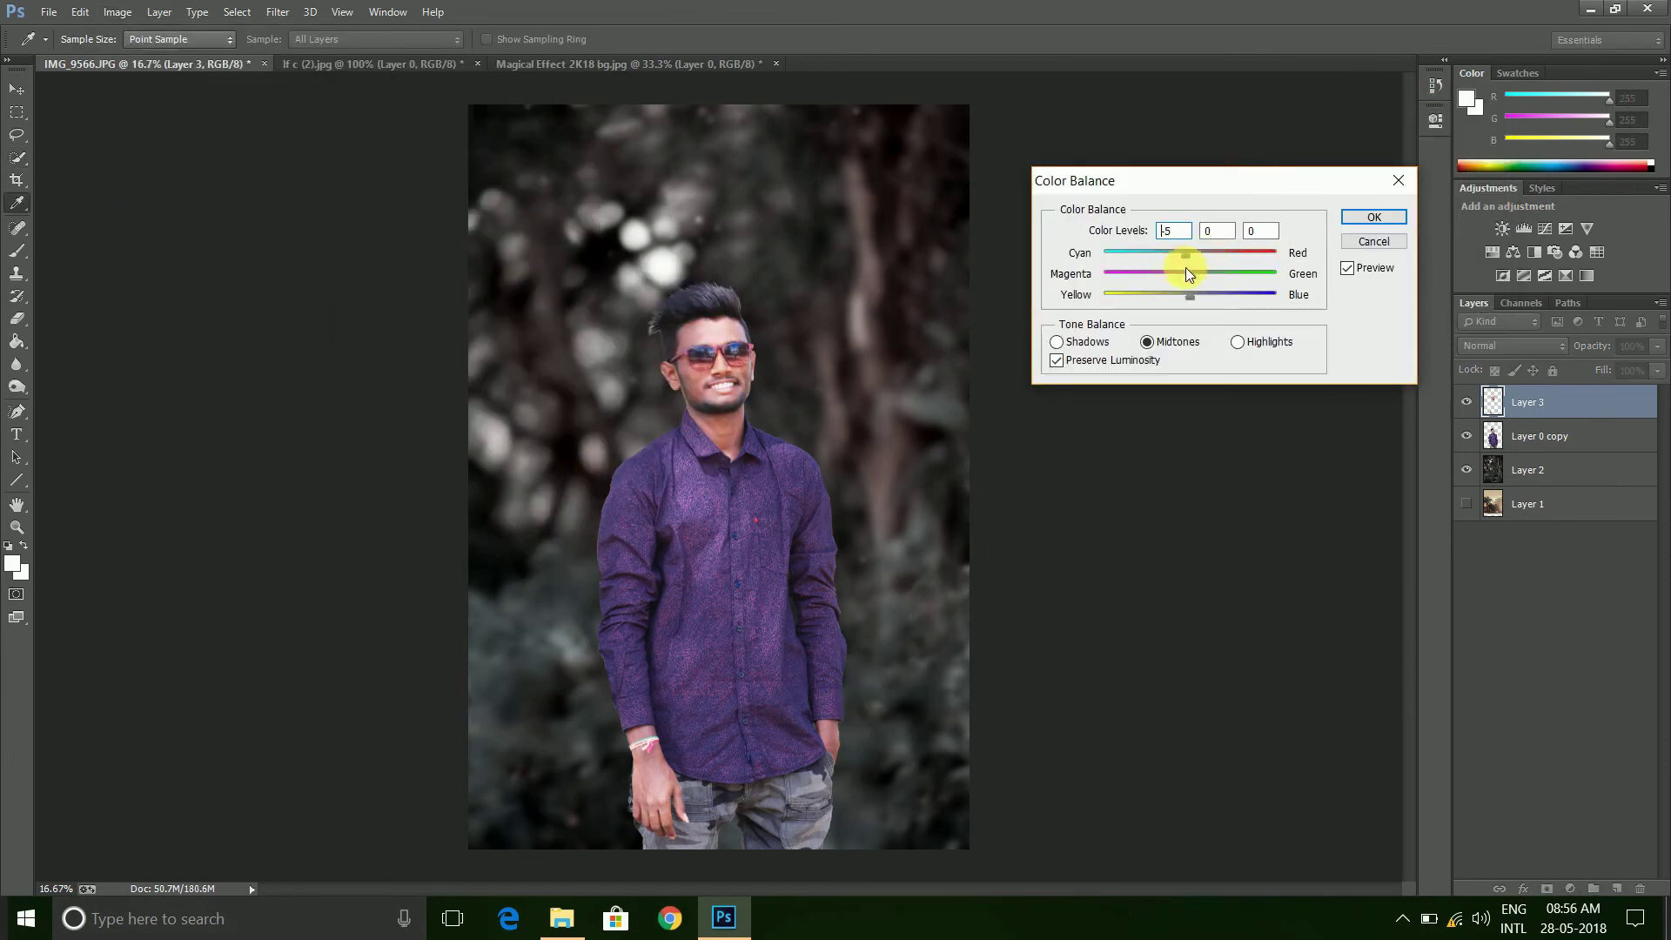
key("Return")
key("w")
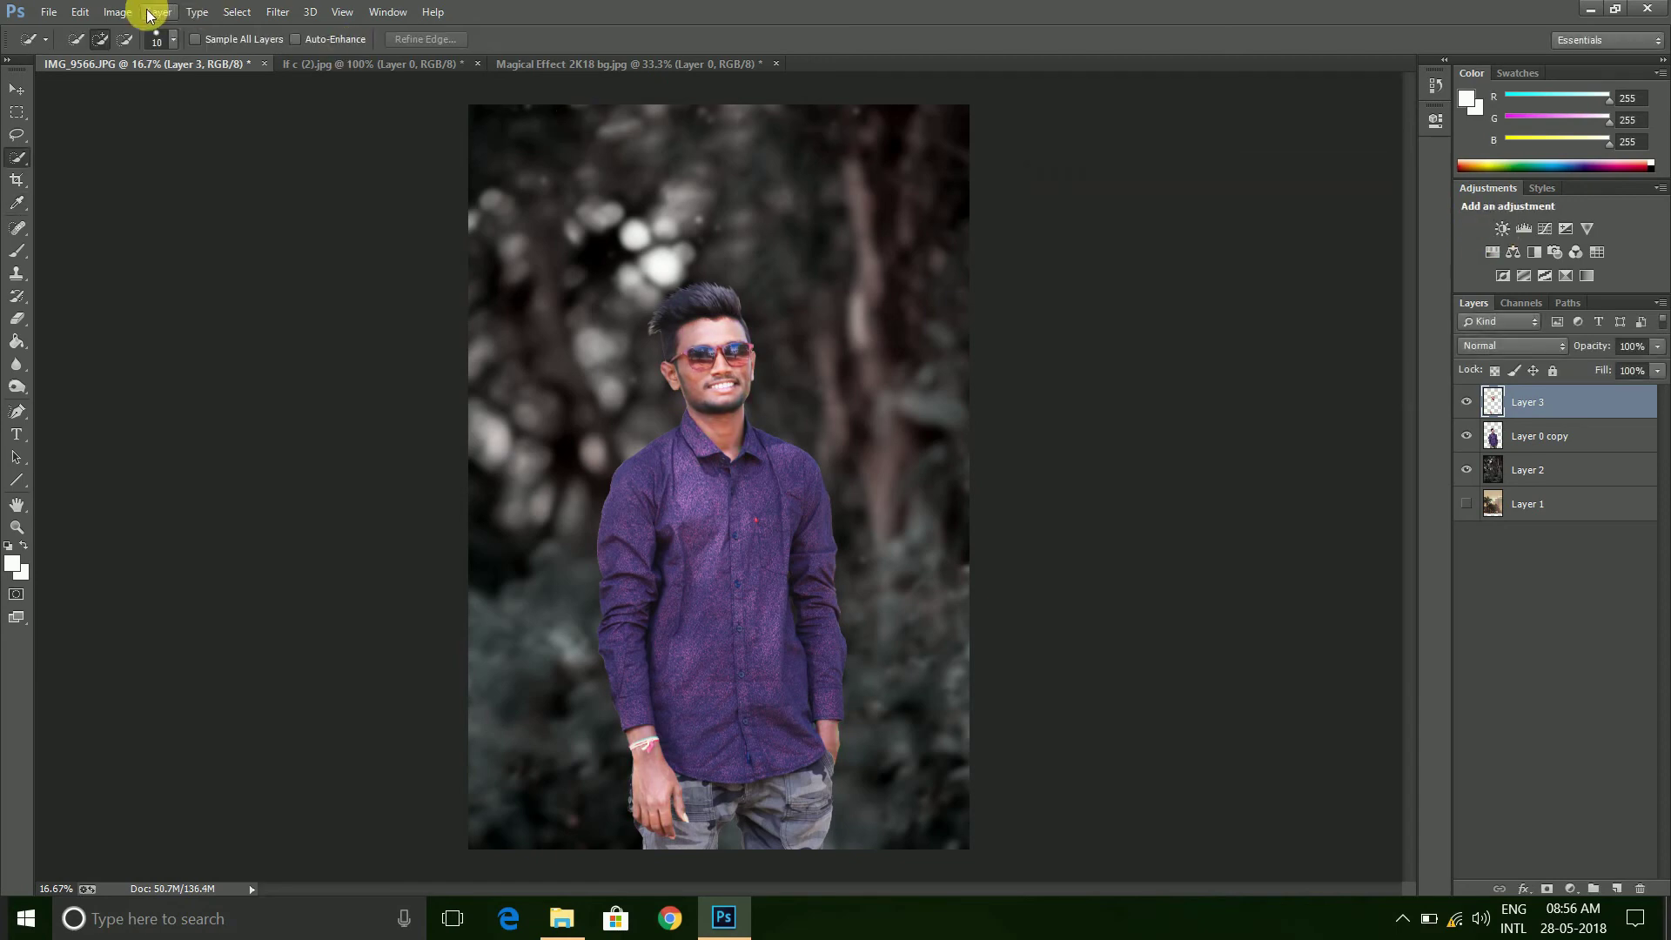
Apply a 25% Warming Filter (85) and a +0.10 Camera Raw exposure lift
left_click(117, 12)
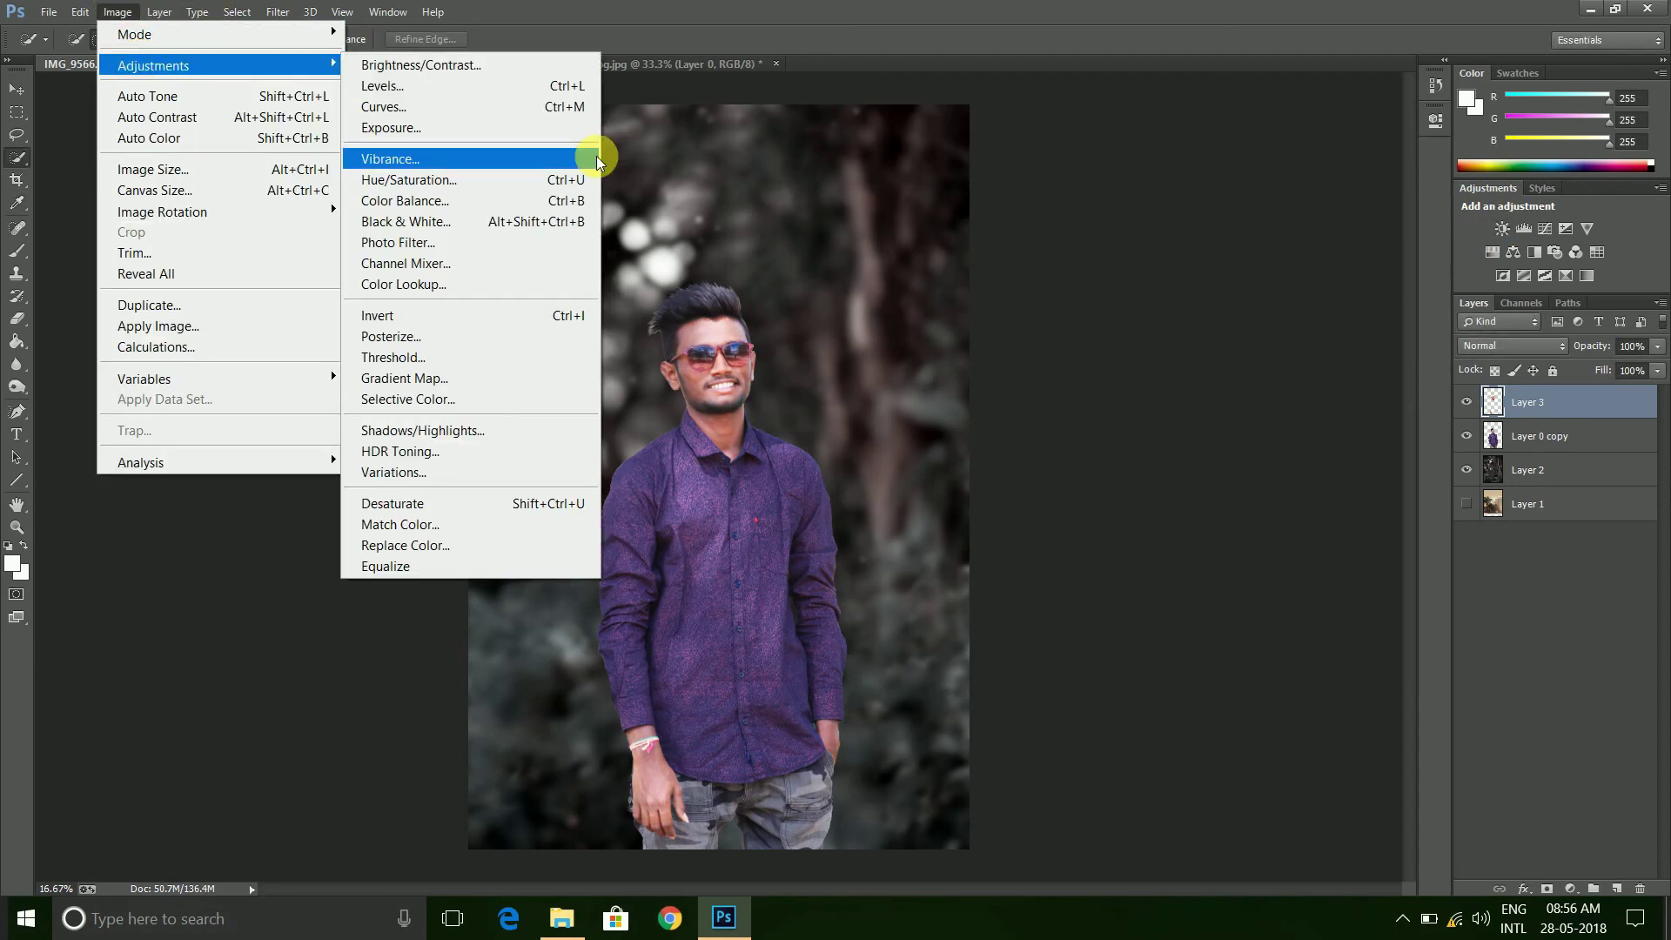
left_click(541, 240)
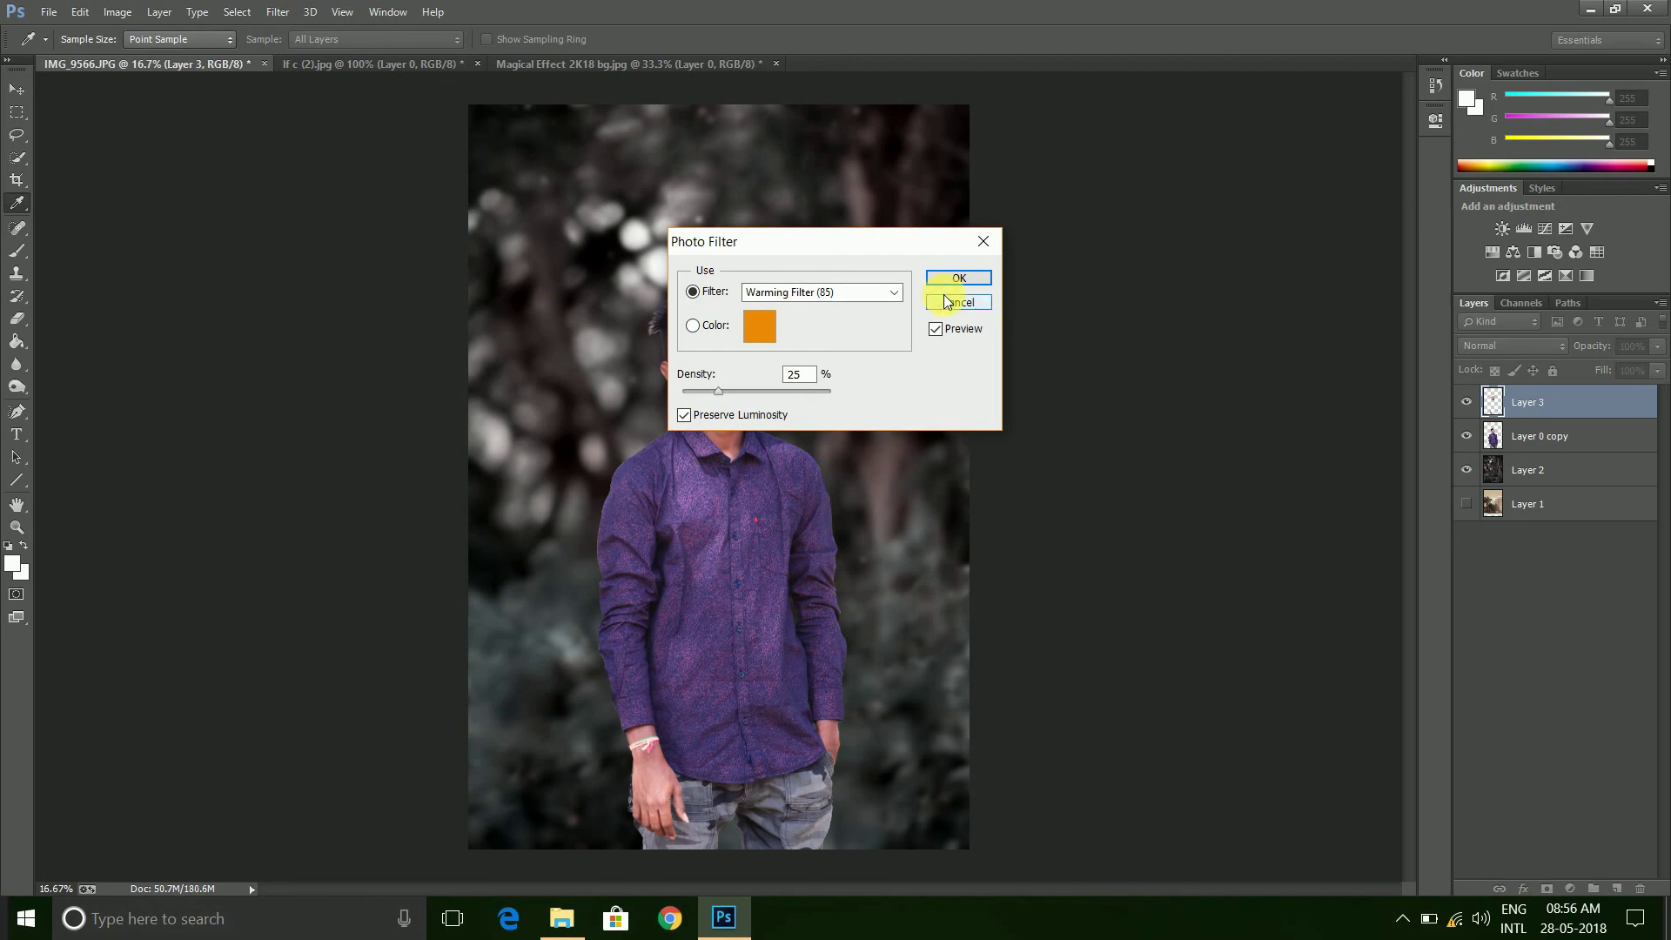
left_click(947, 302)
left_click(292, 137)
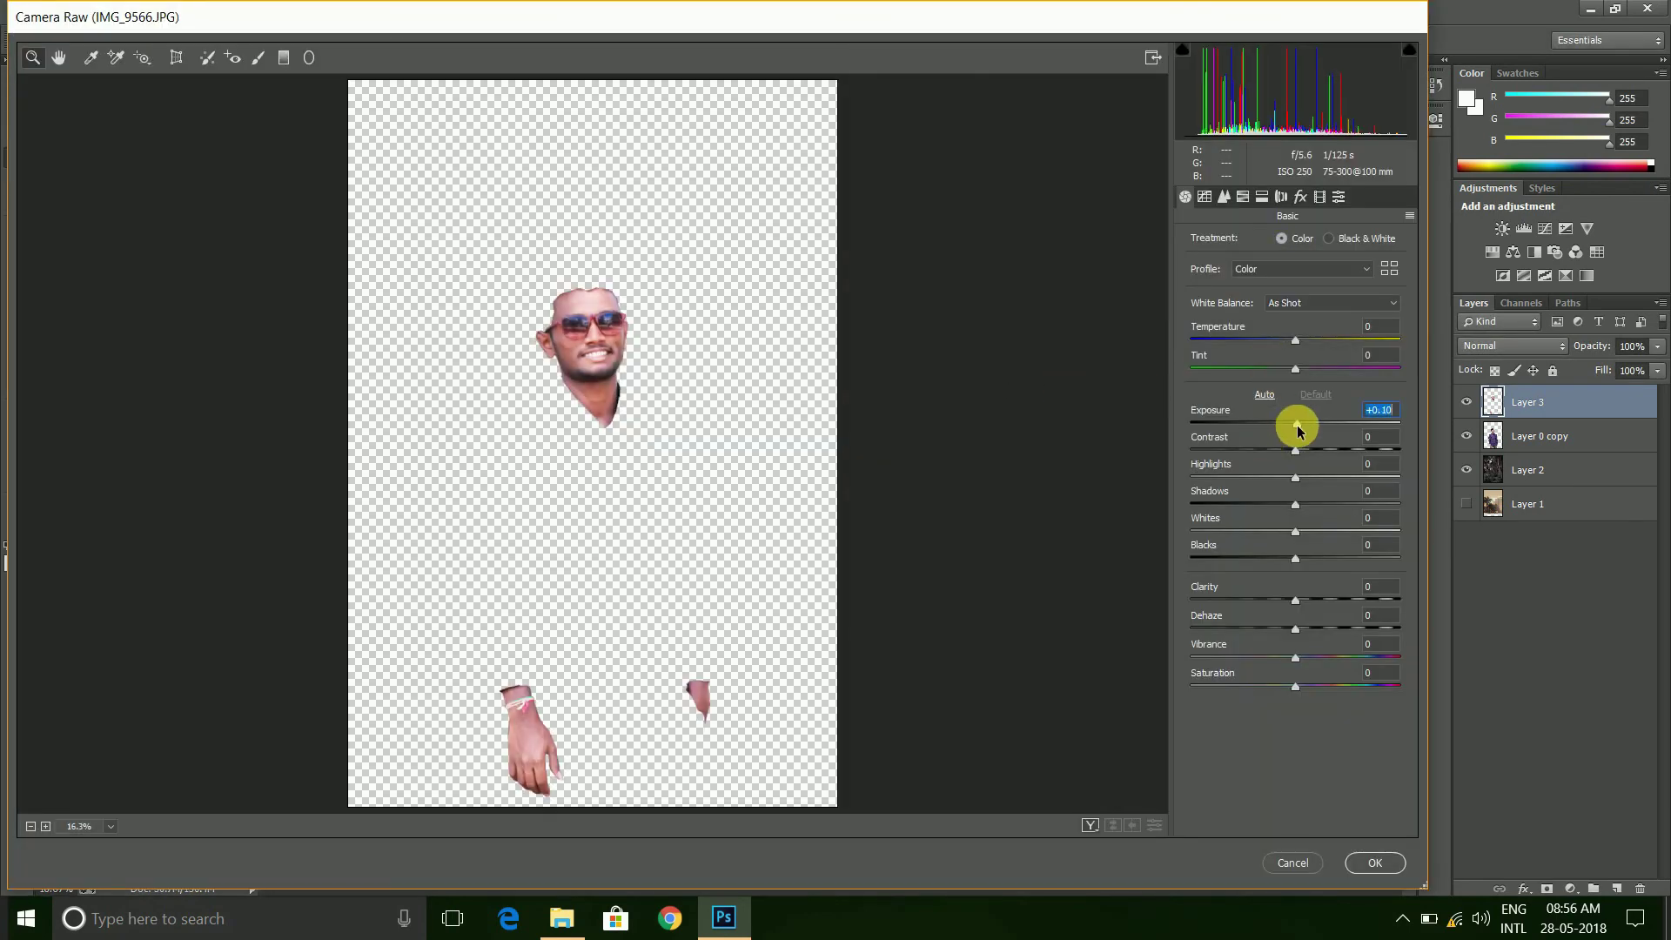
left_click(1376, 863)
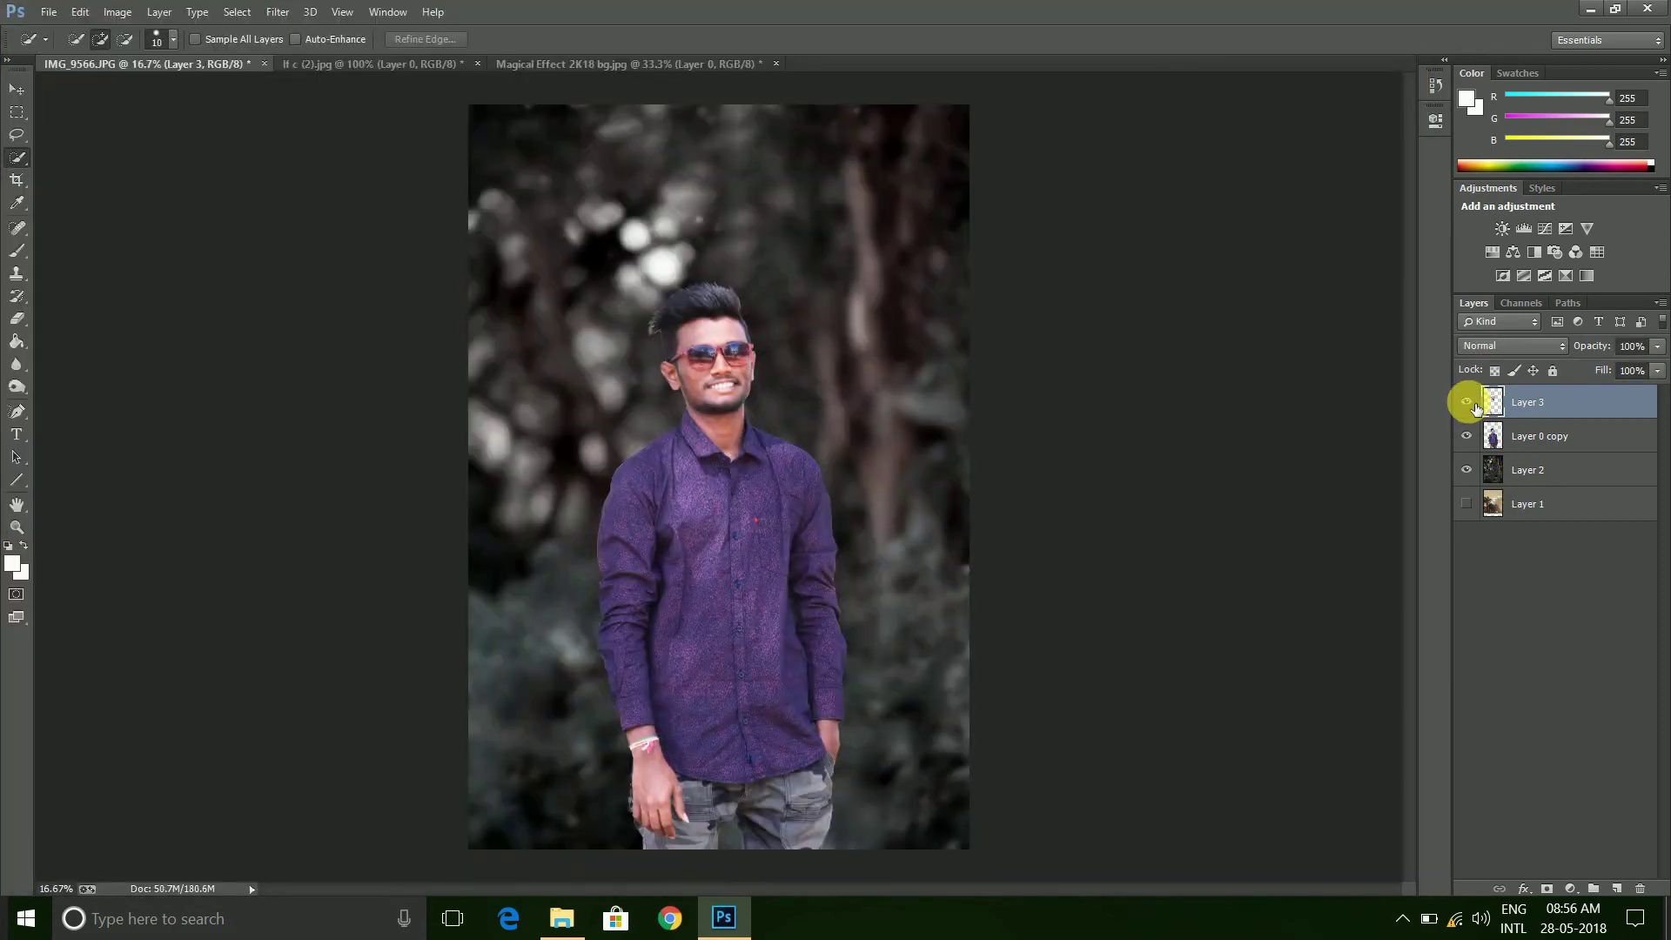
Merge the skin Layer 3 down into the person layer
key("ctrl+minus")
key("ctrl+minus")
key("ctrl+minus")
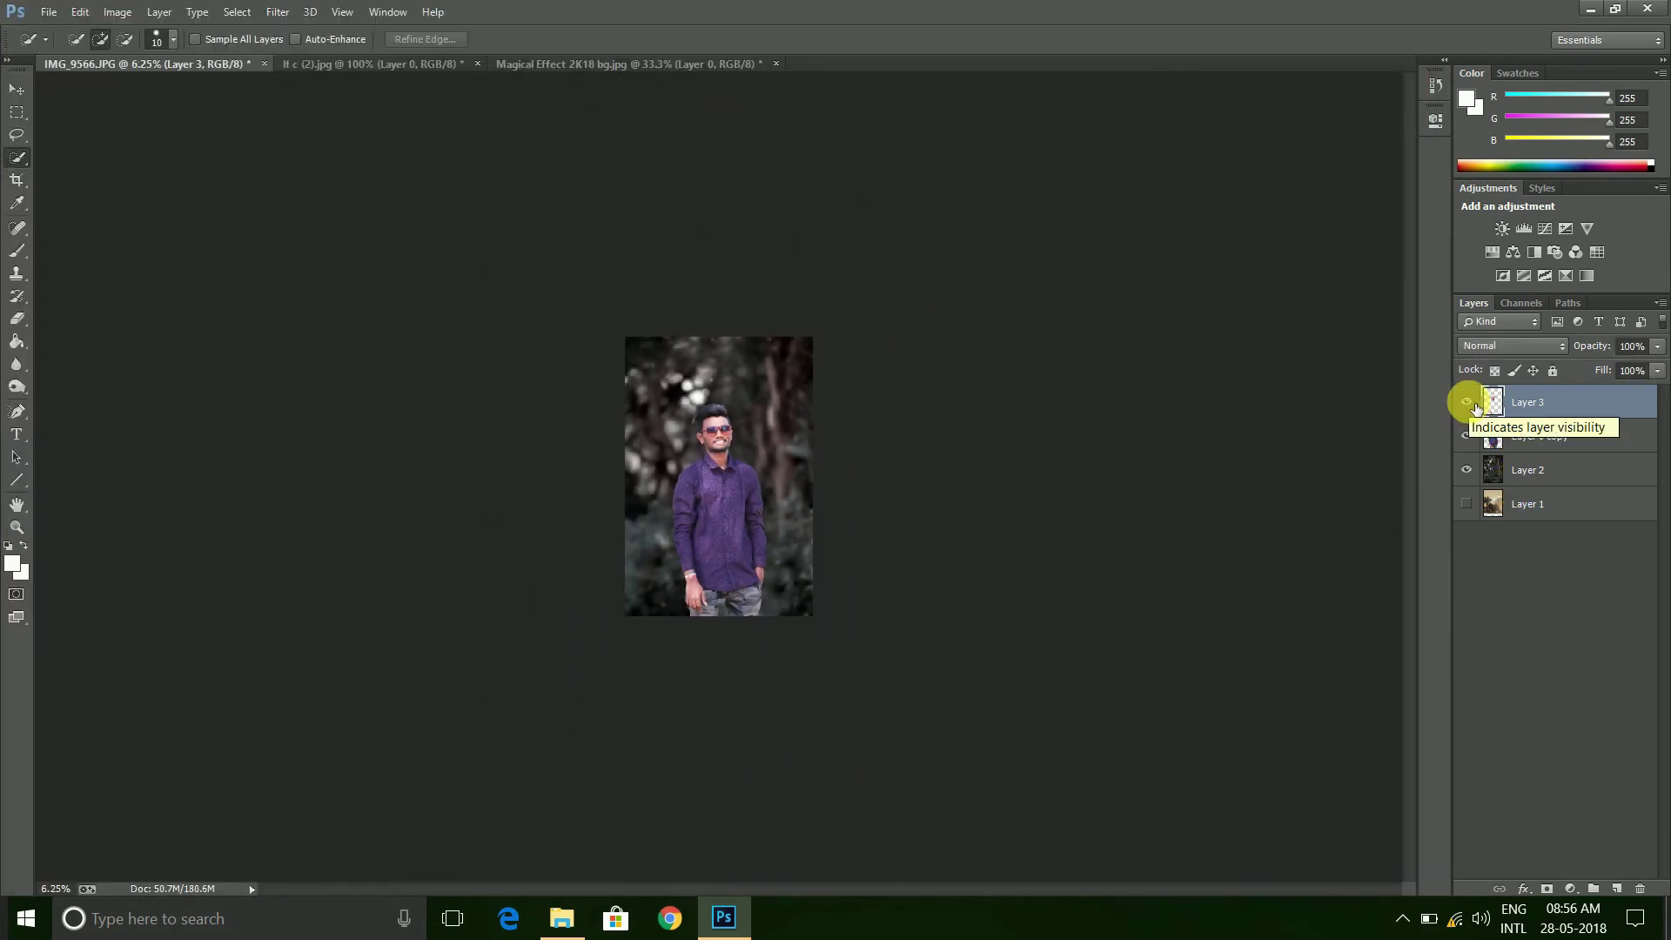
key("ctrl+plus")
right_click(1567, 387)
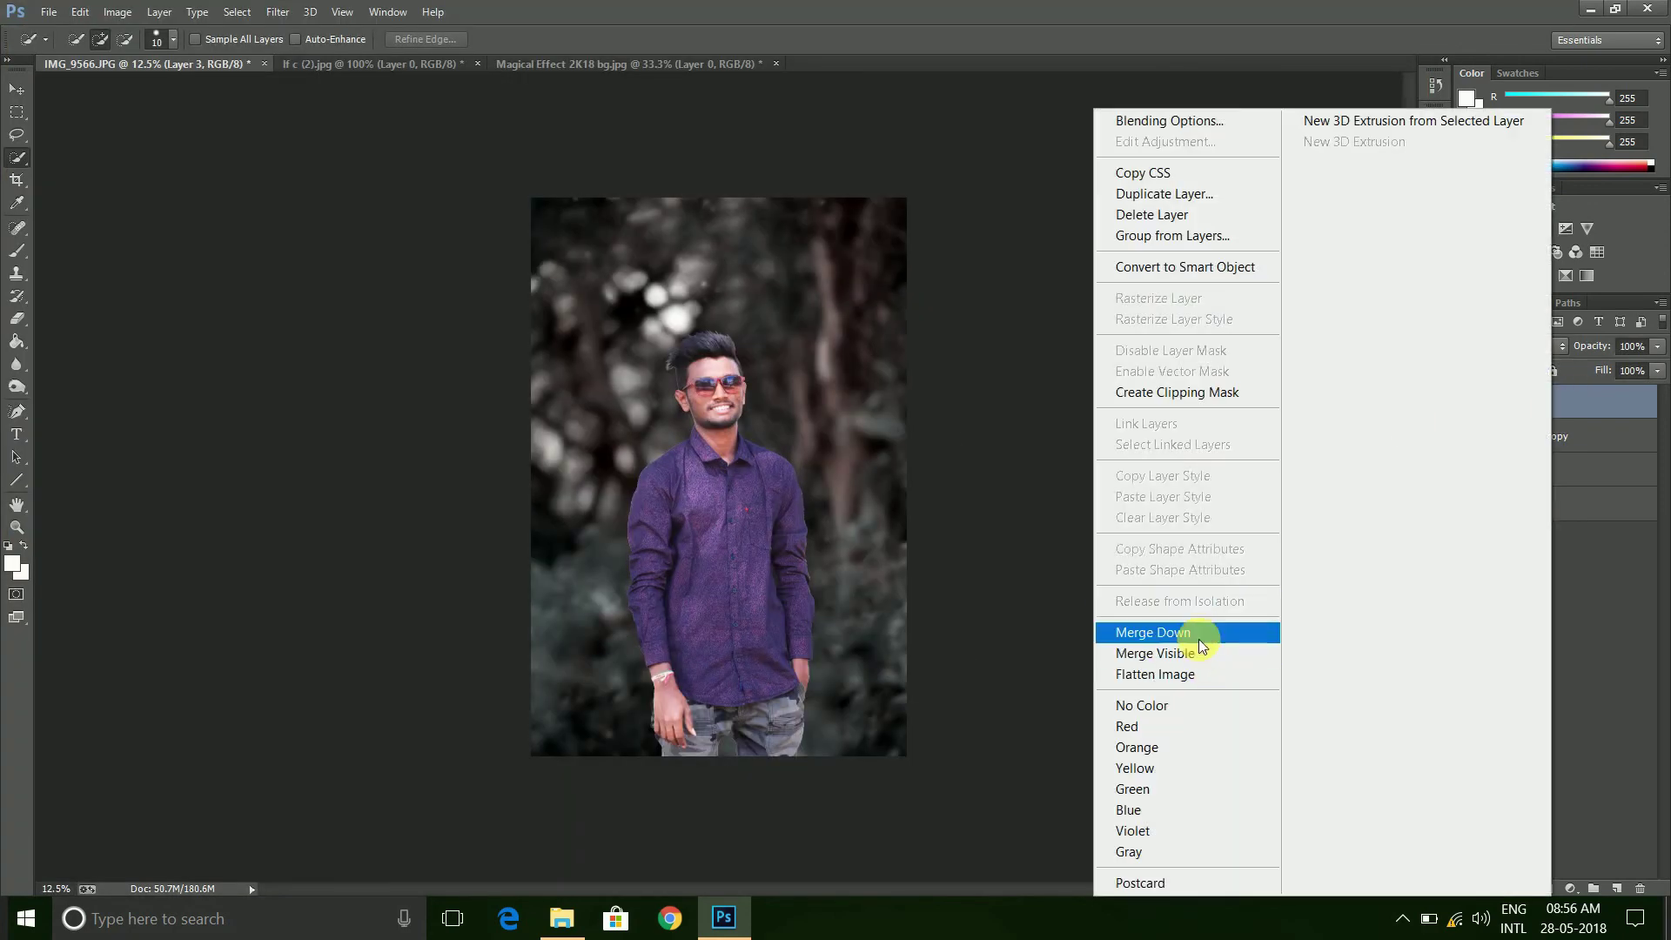
left_click(1114, 636)
Scale the man up with Free Transform and move him lower in the frame
key("ctrl+t")
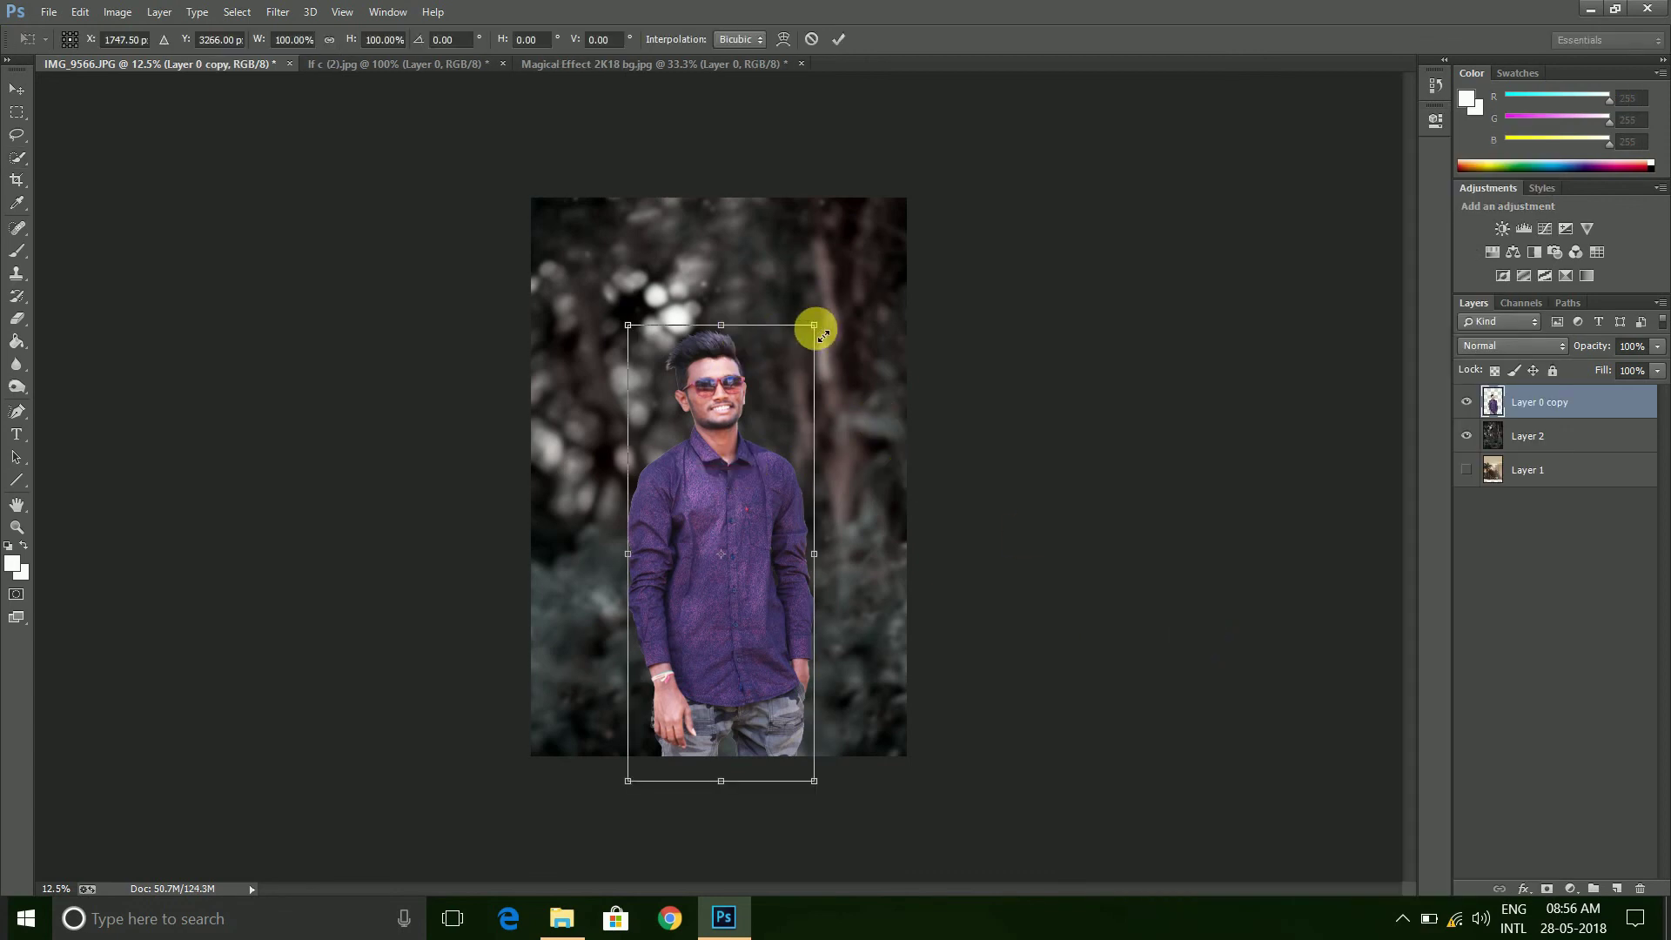
mouse_move(824, 336)
left_mouse_down()
mouse_move(852, 284)
mouse_move(936, 246)
left_mouse_up()
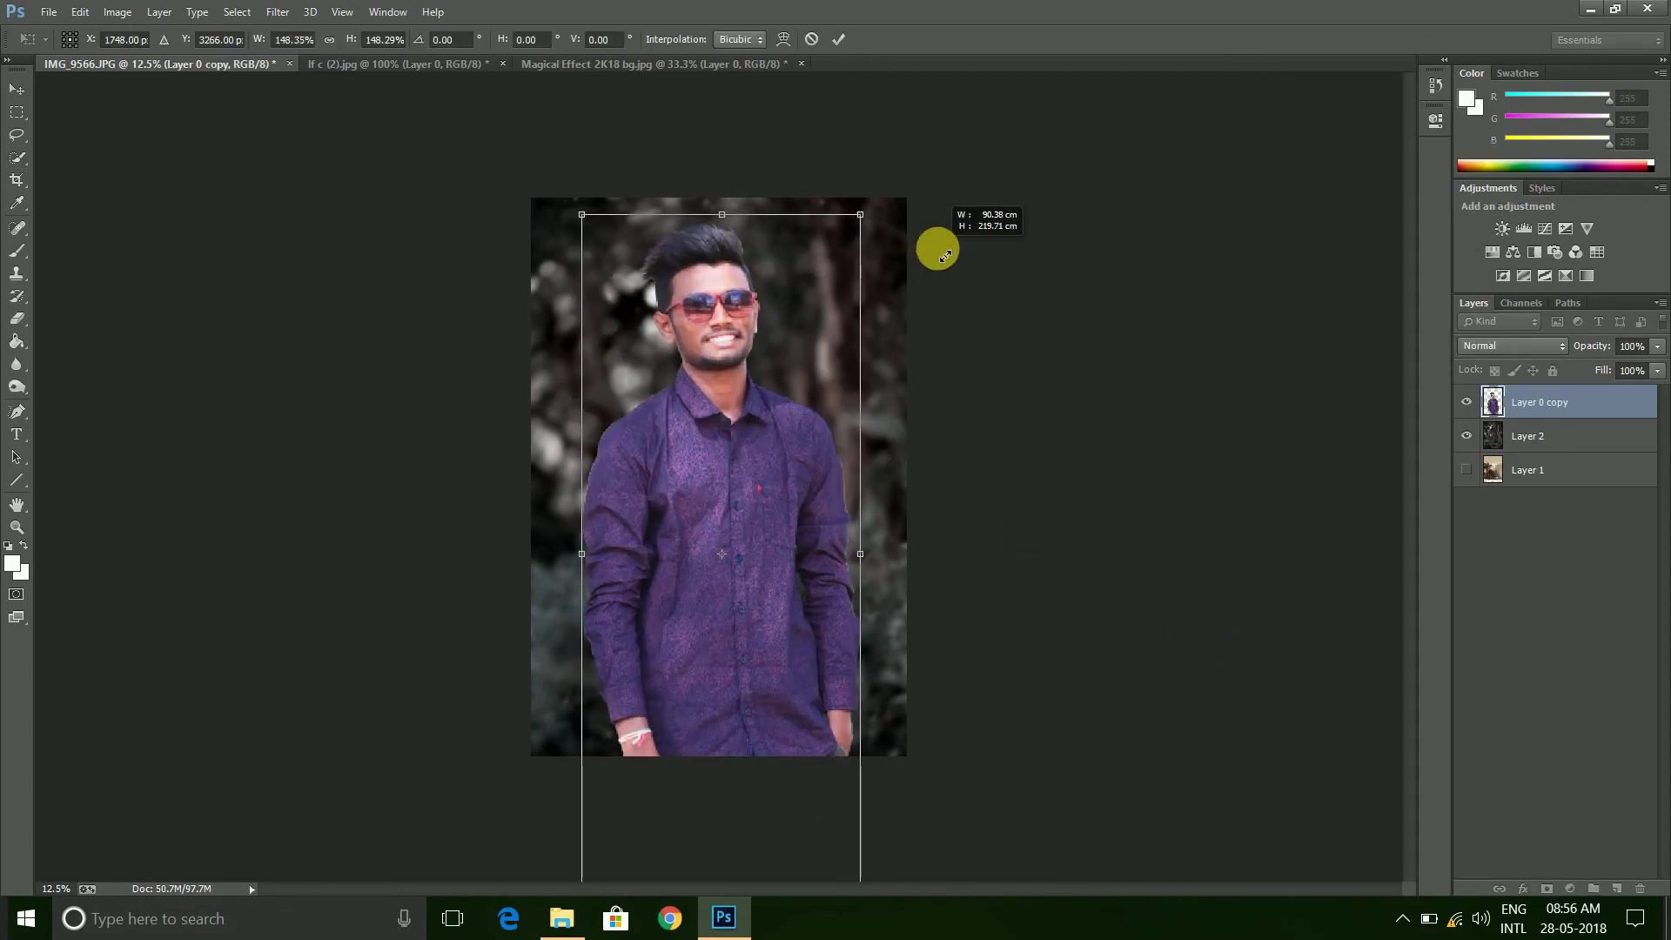
left_click(838, 39)
key("w")
left_click_drag(802, 397, 814, 537)
key("ctrl+d")
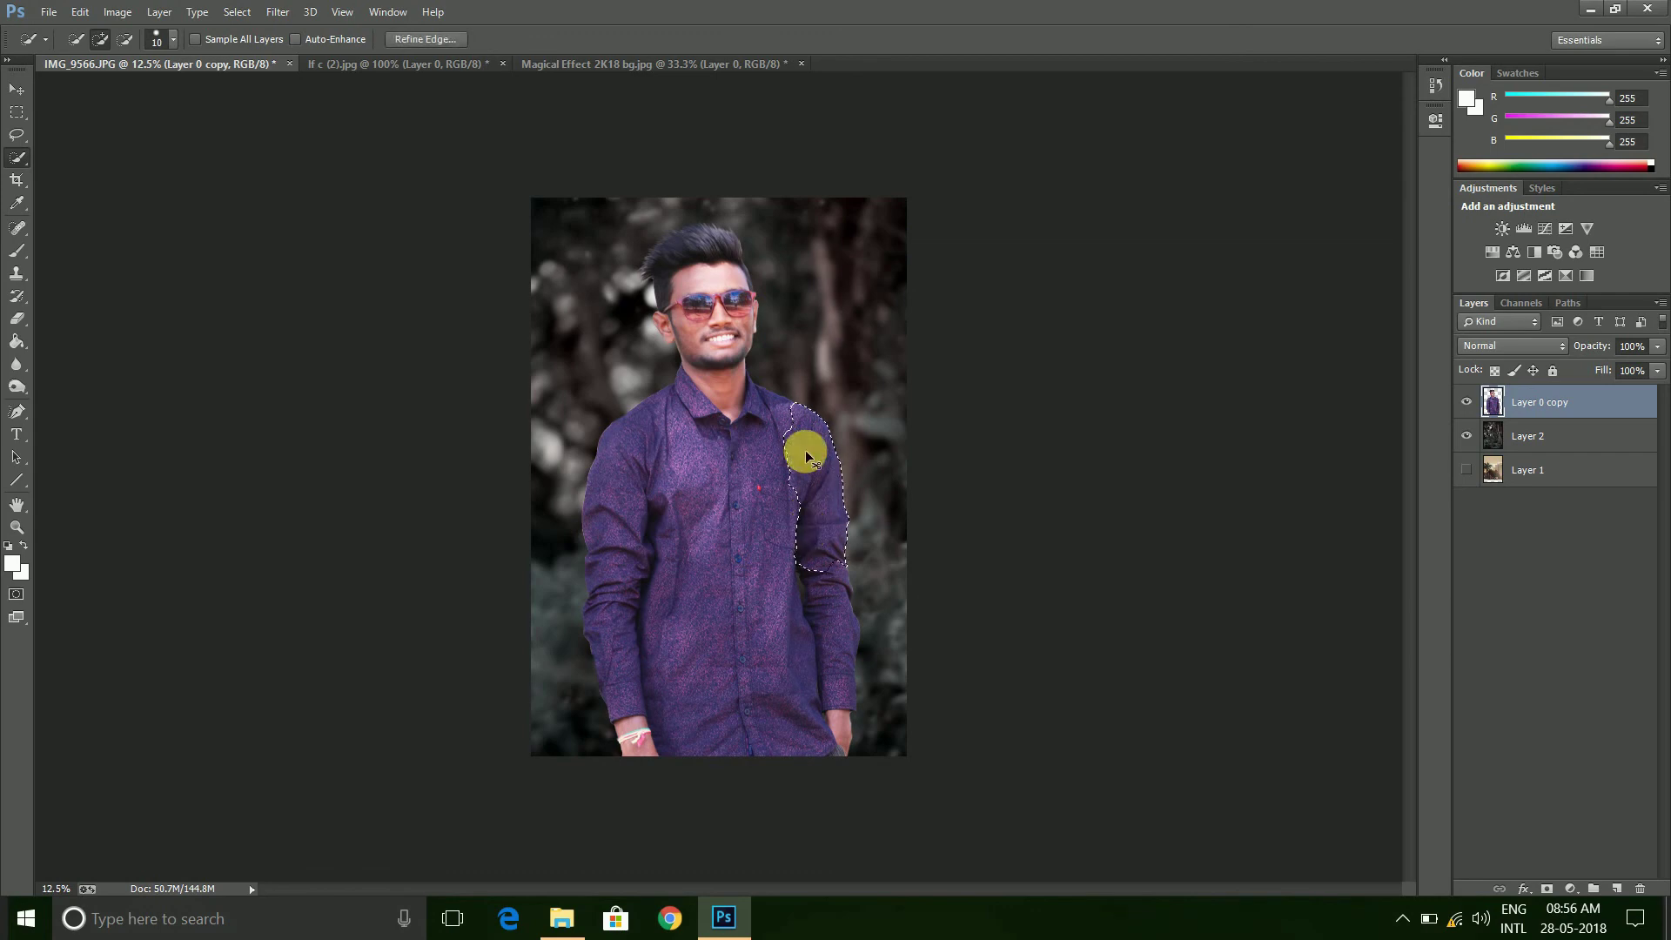
left_click(16, 89)
left_click_drag(799, 435, 795, 567)
Resize the man to about 88%, raise him slightly, and make Layer 1 visible again
key("ctrl+t")
left_click_drag(859, 328, 840, 371)
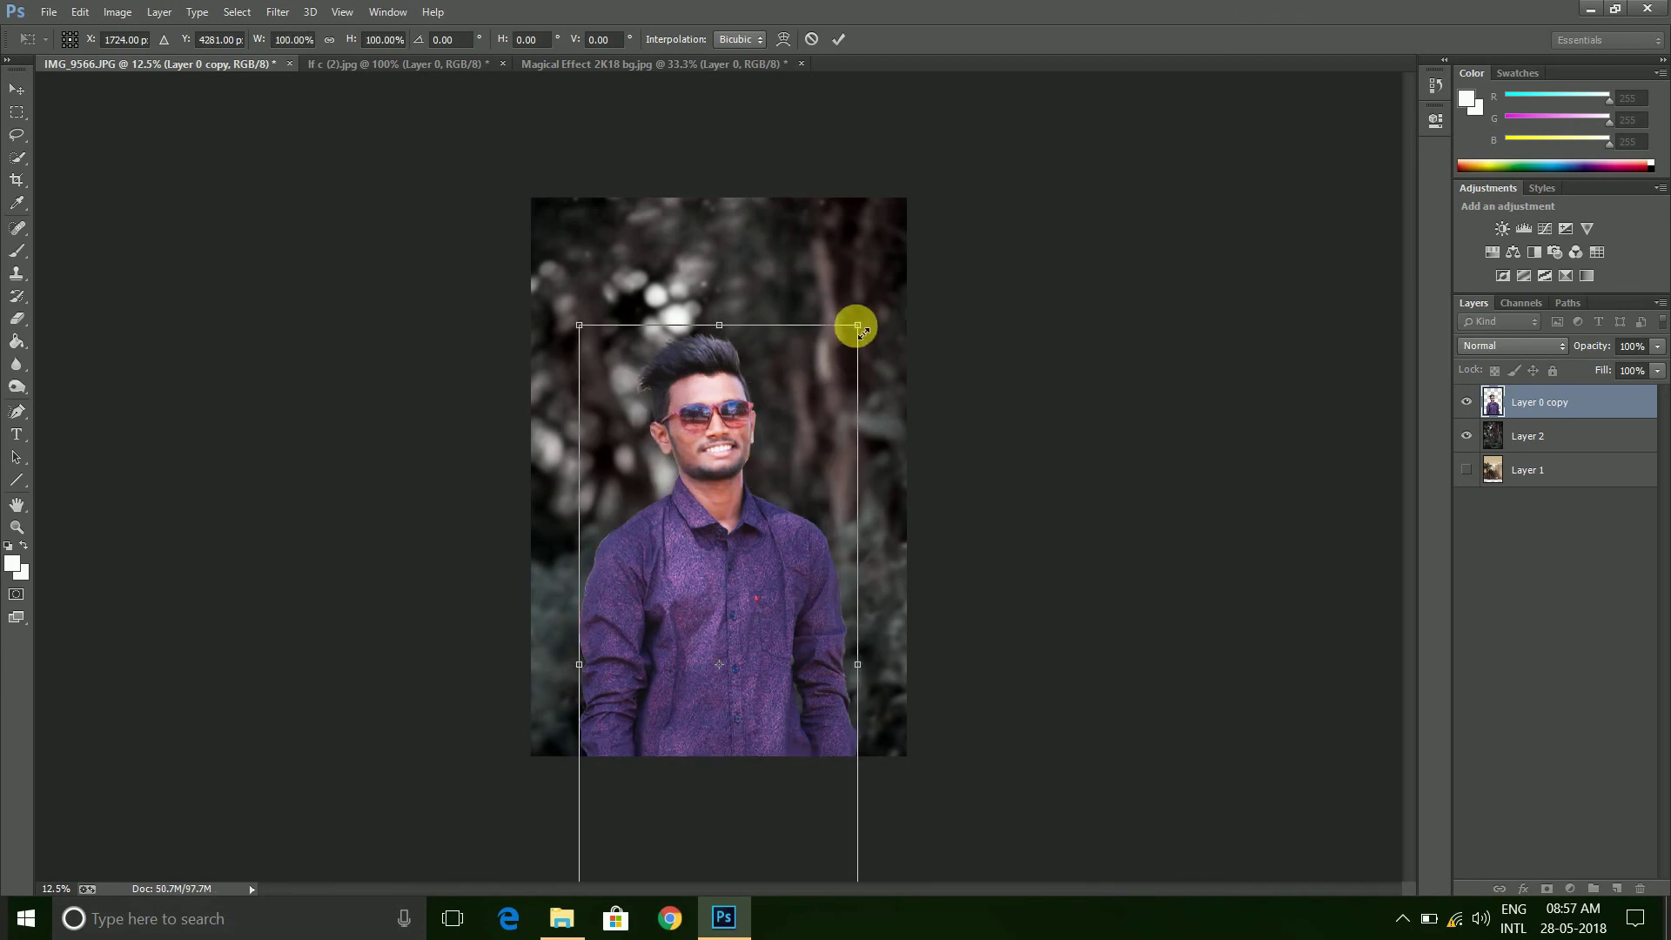
left_click_drag(840, 372, 832, 345)
left_click(838, 38)
left_click(1466, 470)
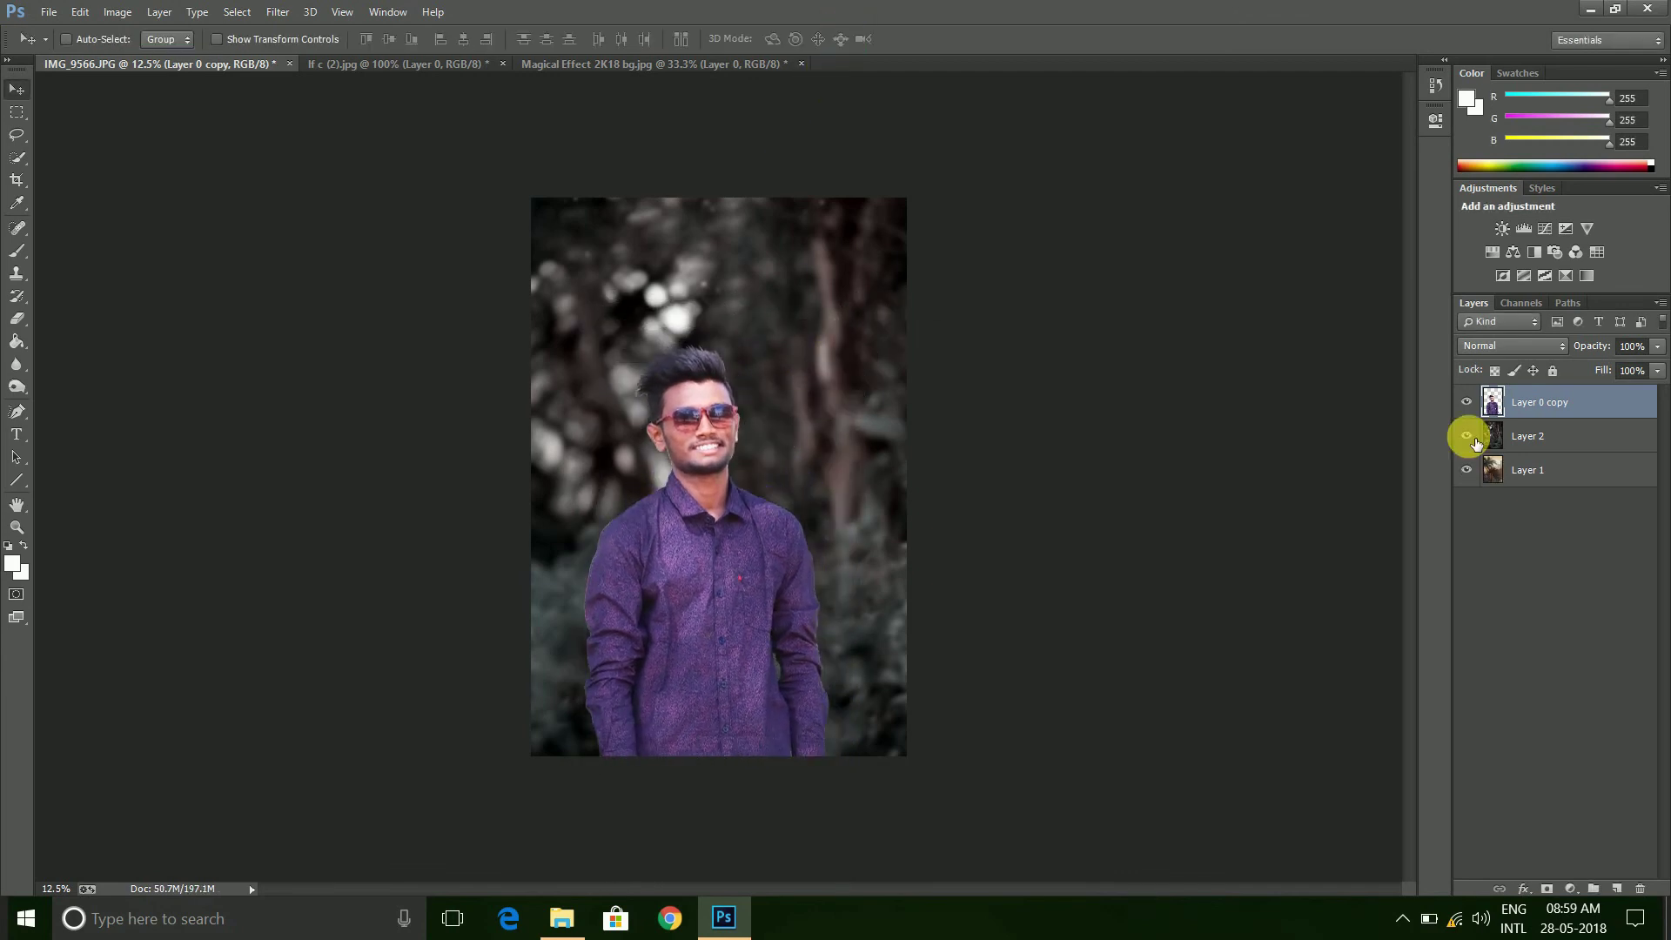
Apply a light Gaussian Blur to the forest background Layer 2
left_click(1532, 436)
left_click(275, 14)
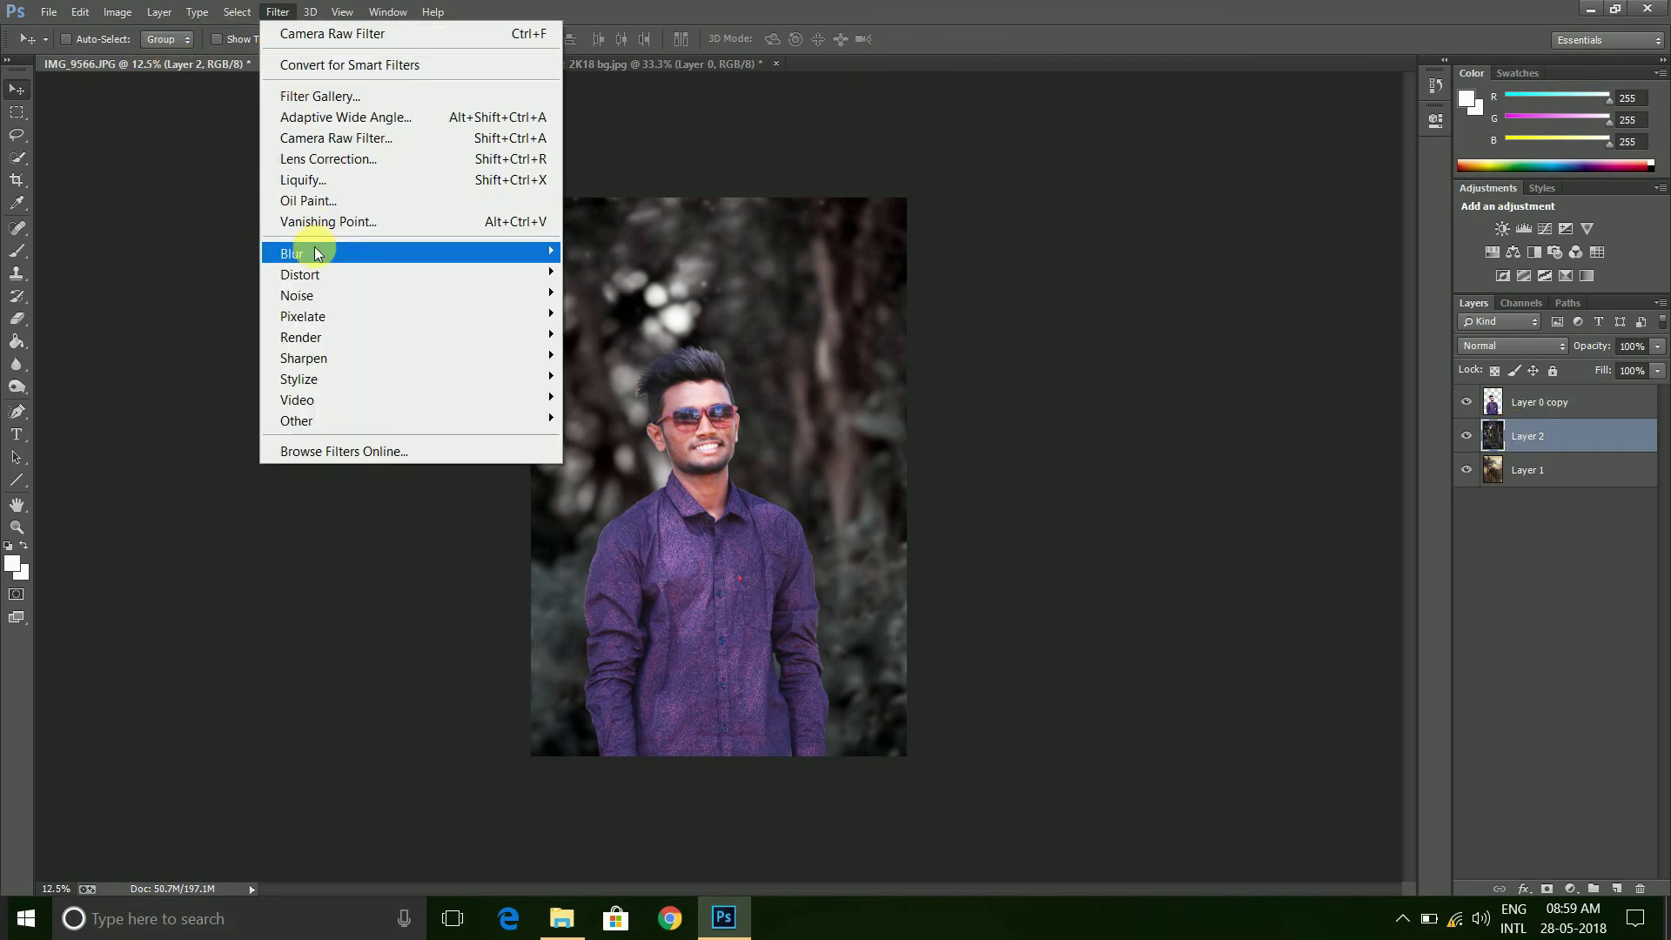
left_click(600, 341)
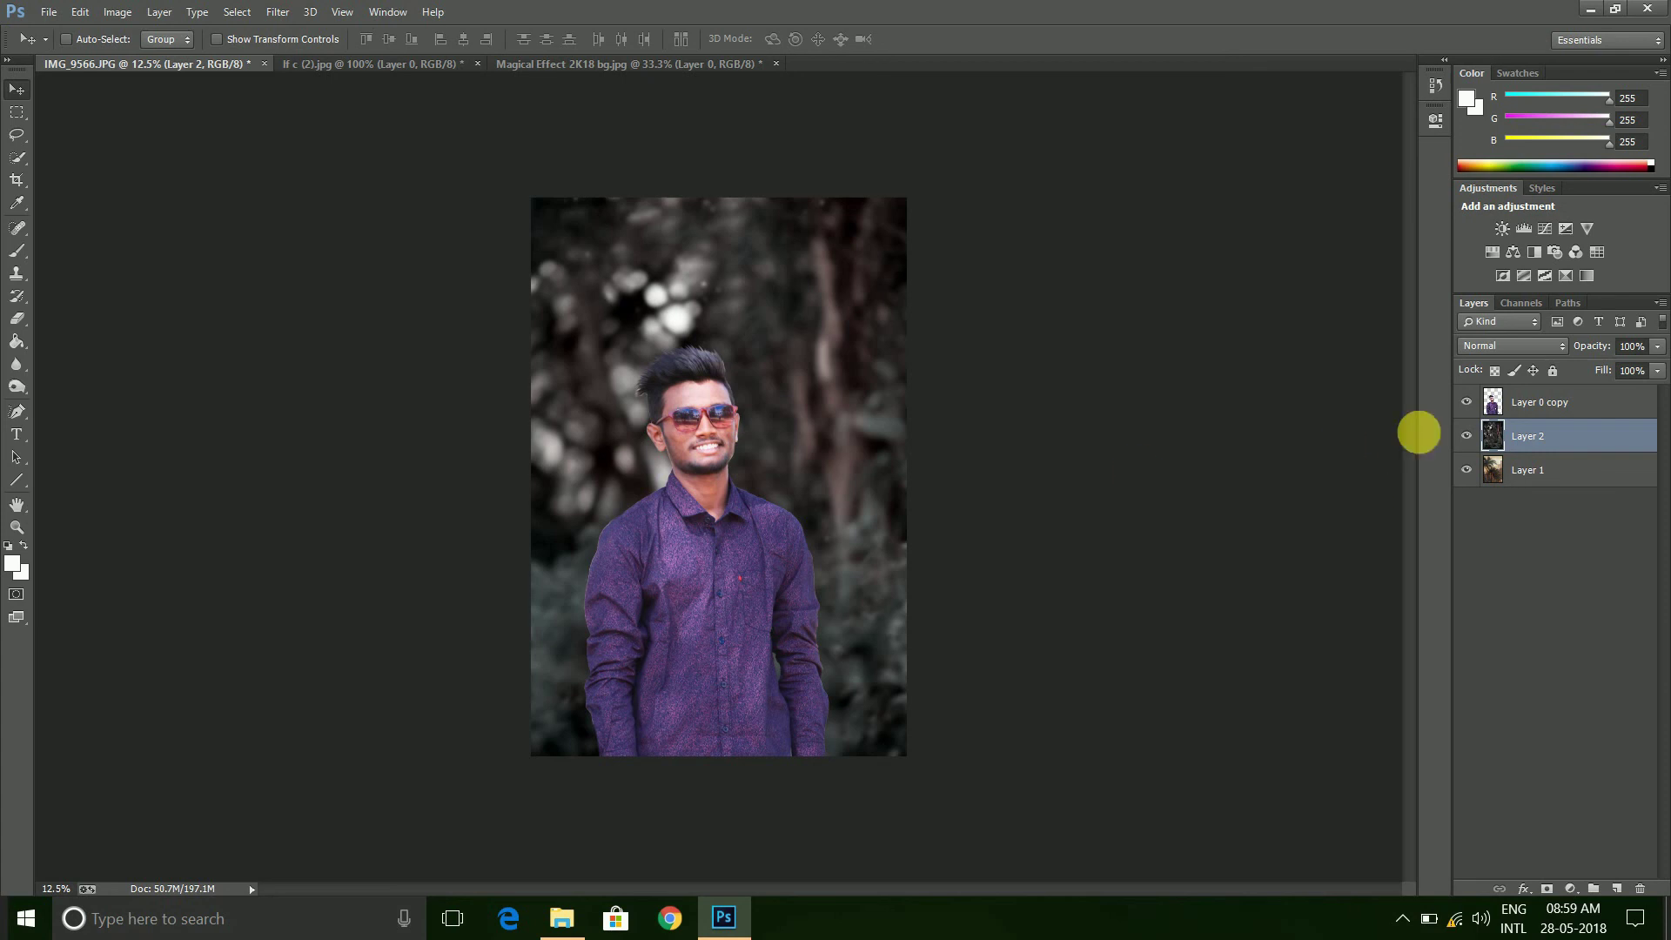
left_click(275, 18)
mouse_move(290, 253)
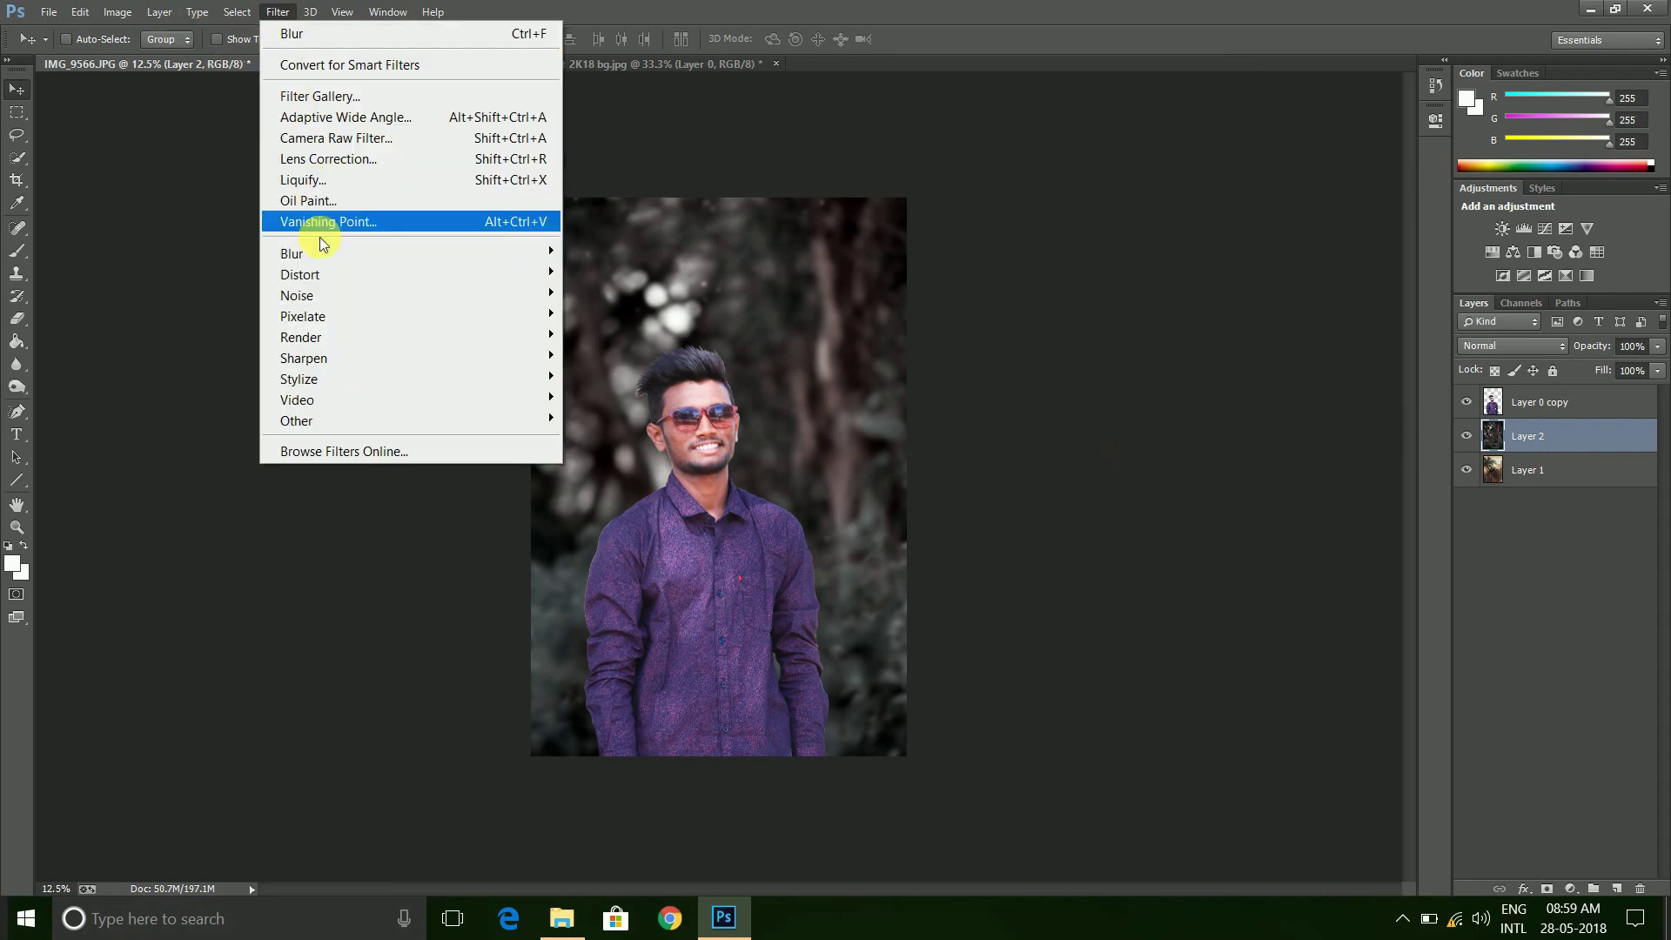
left_click(614, 409)
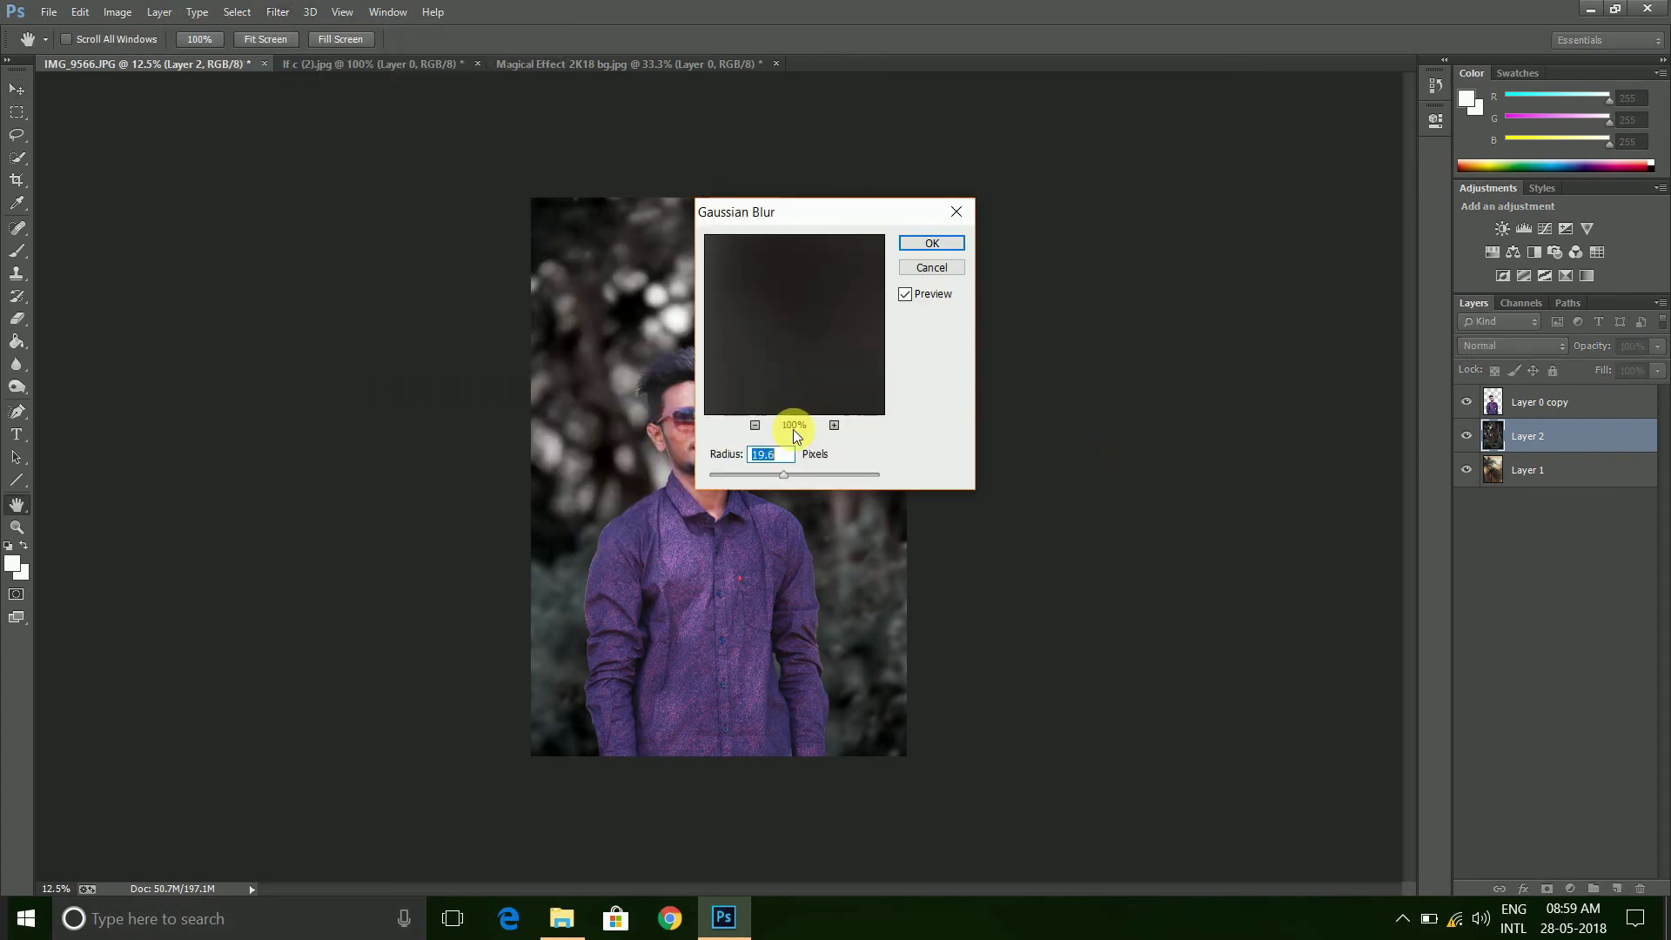
left_click_drag(801, 211, 979, 173)
mouse_move(959, 435)
left_mouse_down()
mouse_move(1050, 436)
mouse_move(936, 447)
mouse_move(973, 463)
mouse_move(949, 472)
left_mouse_up()
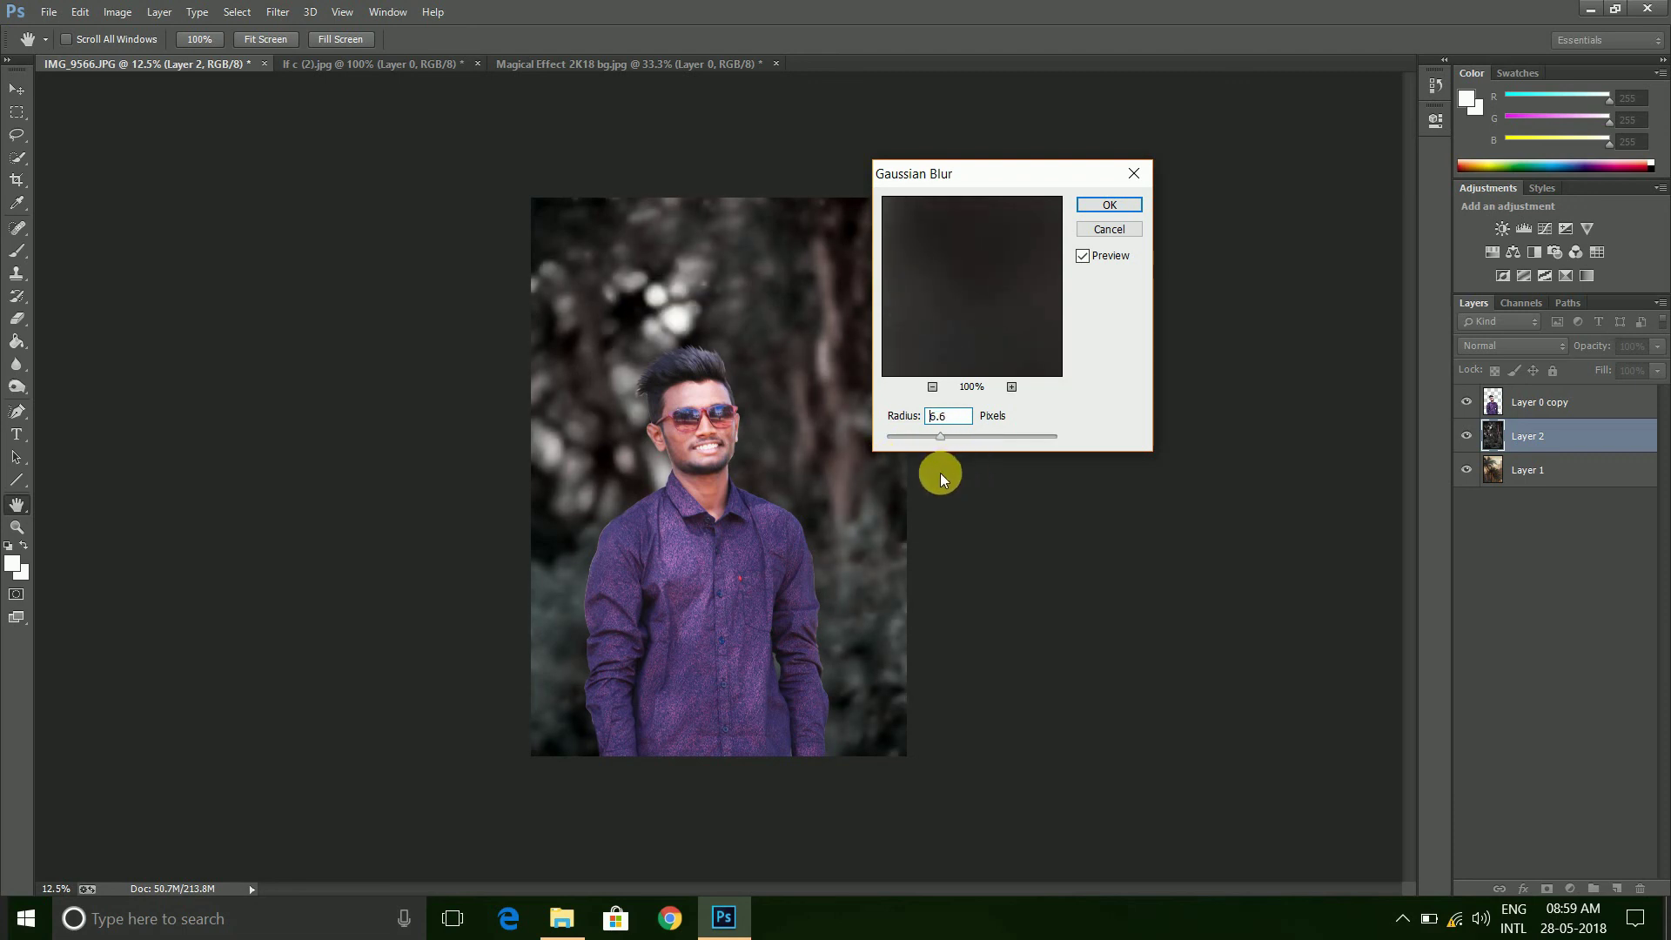
left_click(1109, 205)
Shift the background sideways and nudge the man in Layer 0 copy slightly right
key("v")
left_click_drag(984, 451, 836, 425)
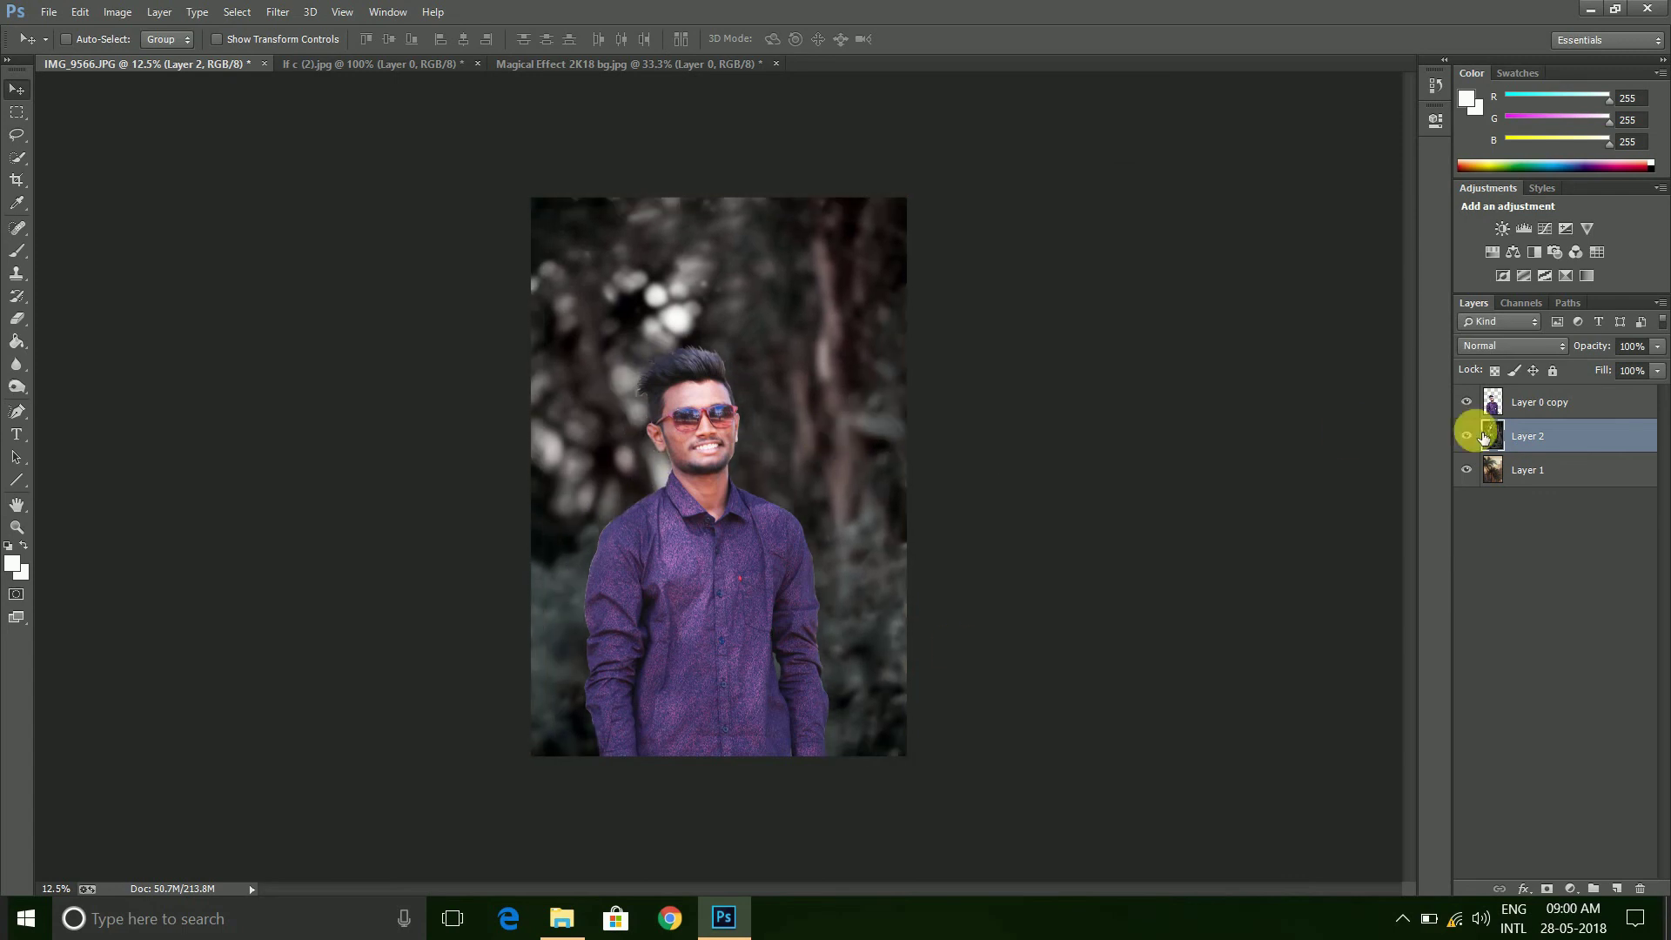
left_click(1539, 402)
mouse_move(706, 585)
left_mouse_down()
mouse_move(737, 581)
mouse_move(731, 559)
left_mouse_up()
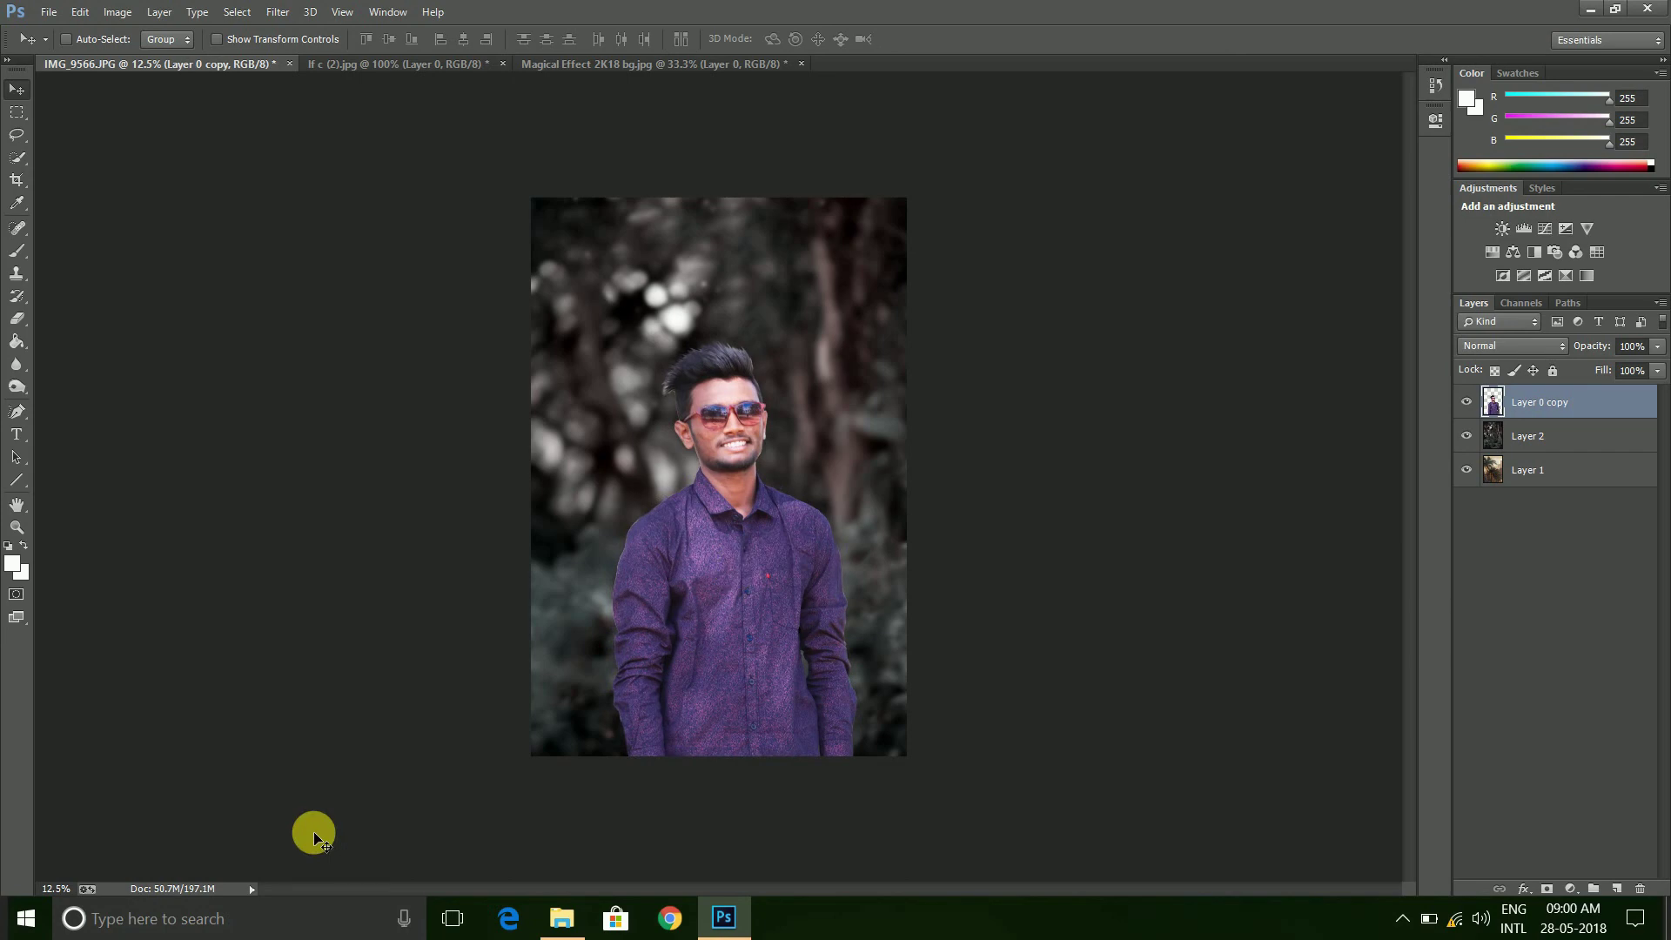
Inspect the face and collar edges, then delete the unused Layer 1
key("ctrl+plus")
key("ctrl+plus")
key("ctrl+plus")
scroll(552, 597, "up", 3)
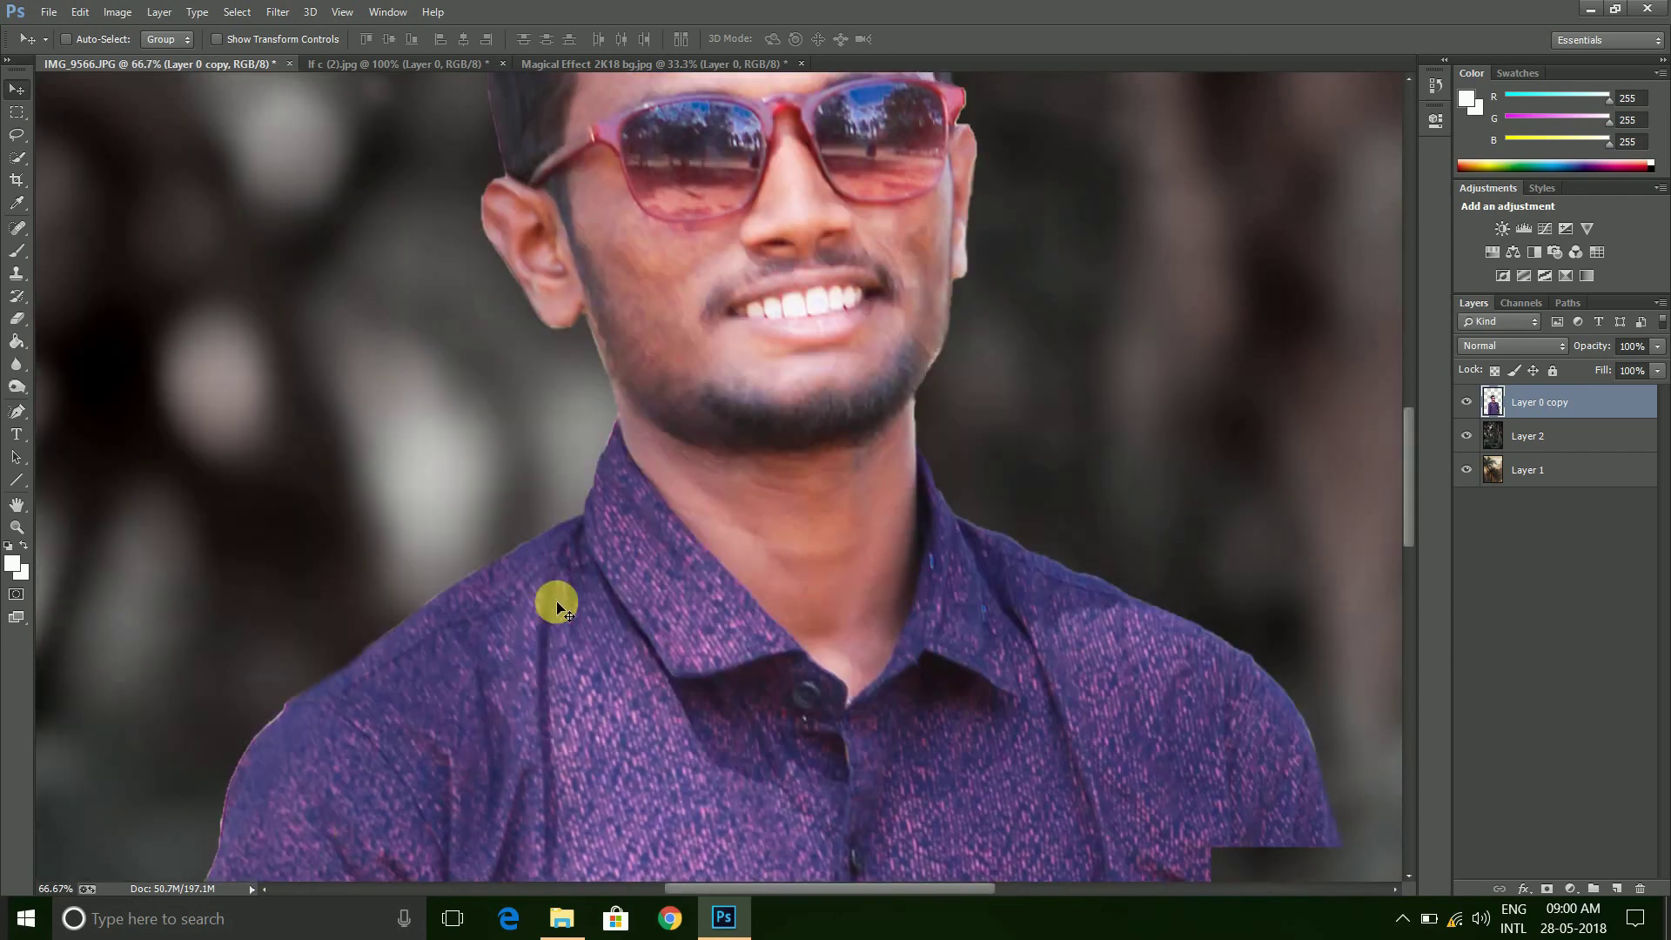
scroll(679, 627, "up", 3)
scroll(601, 557, "down", 3)
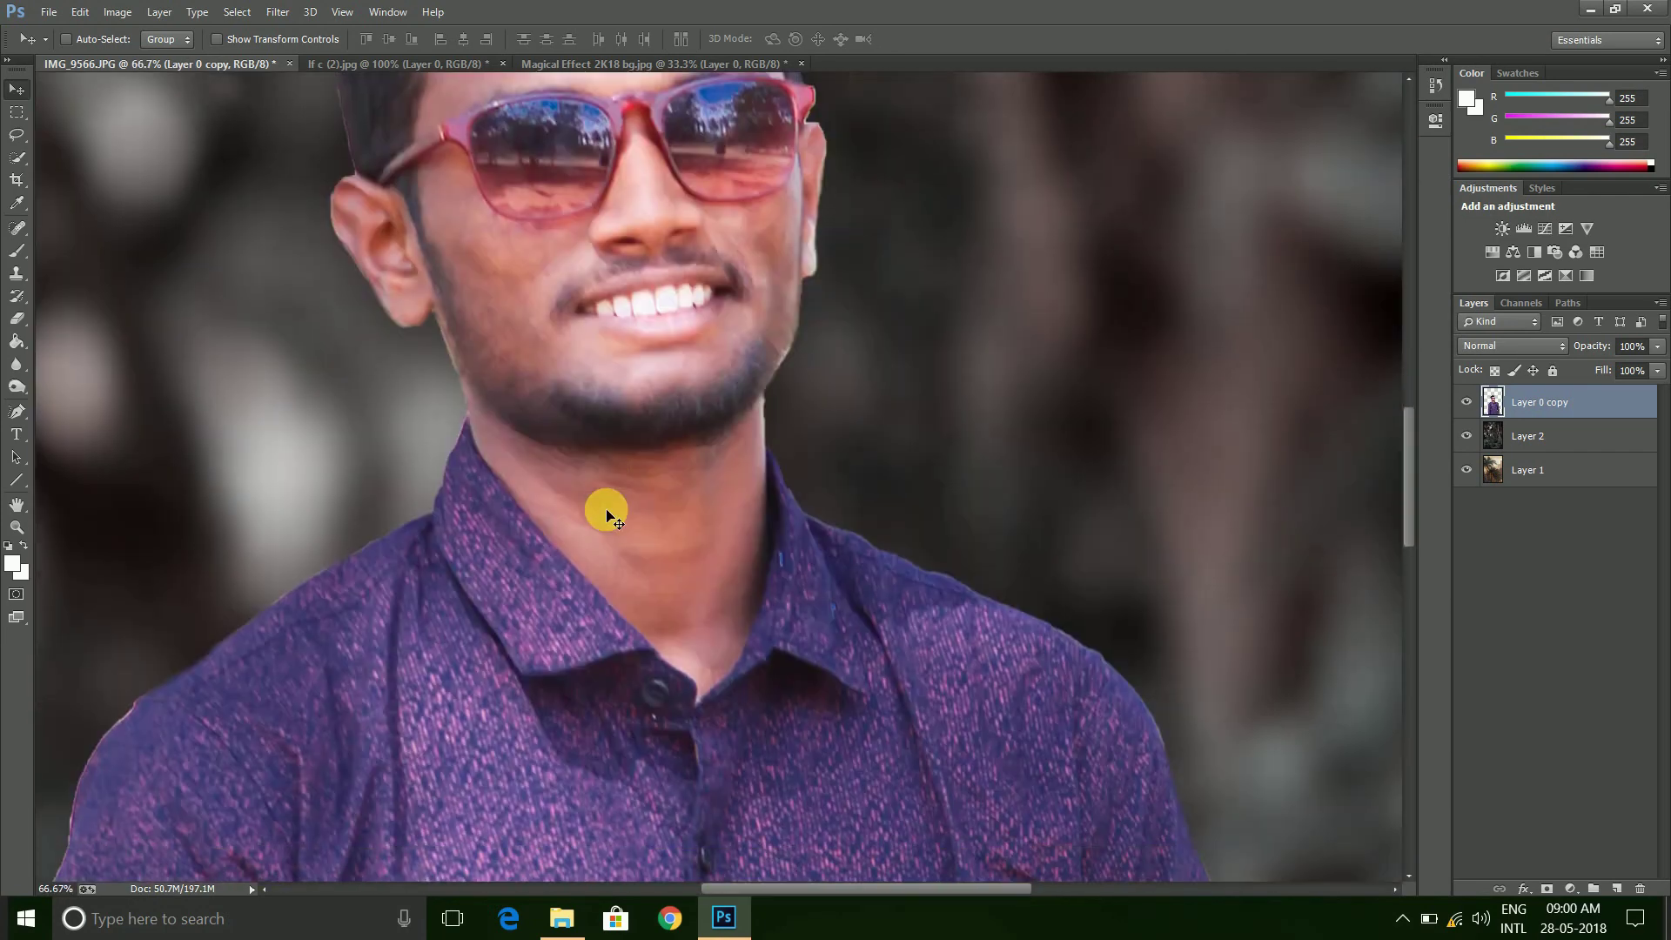
key("ctrl+minus")
key("ctrl+minus")
key("ctrl+minus")
key("ctrl+z")
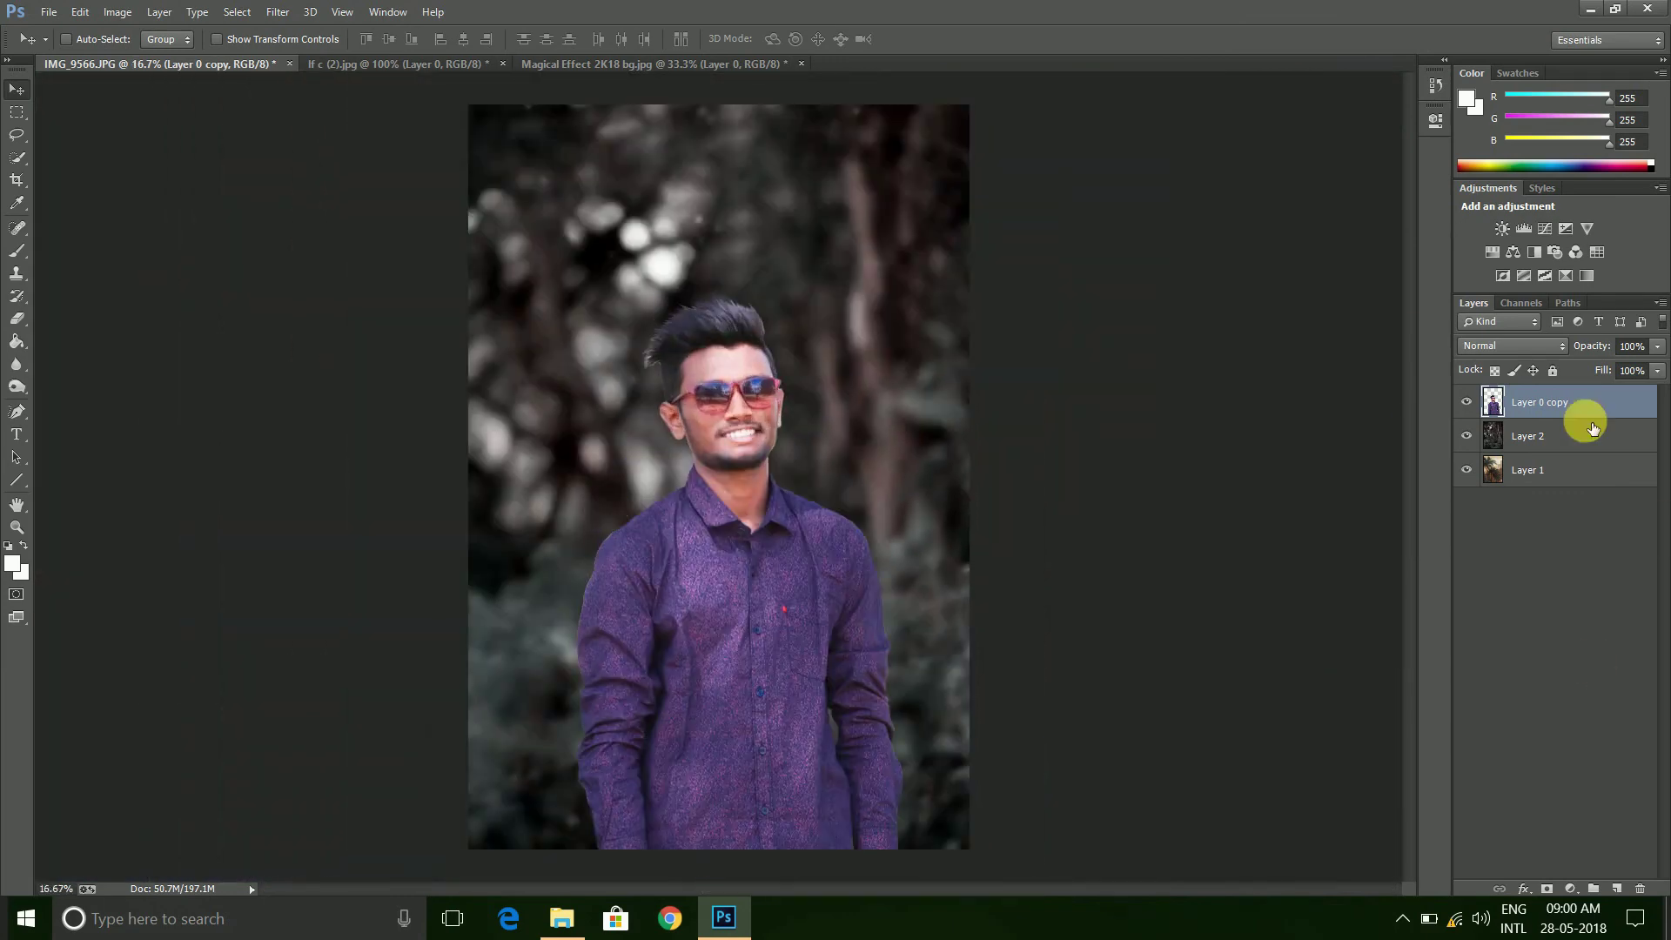
left_click(1571, 468)
key("Delete")
Close If c (2).jpg without saving and return to IMG_9566.JPG
left_click(684, 65)
left_click(477, 63)
key("n")
left_click(122, 67)
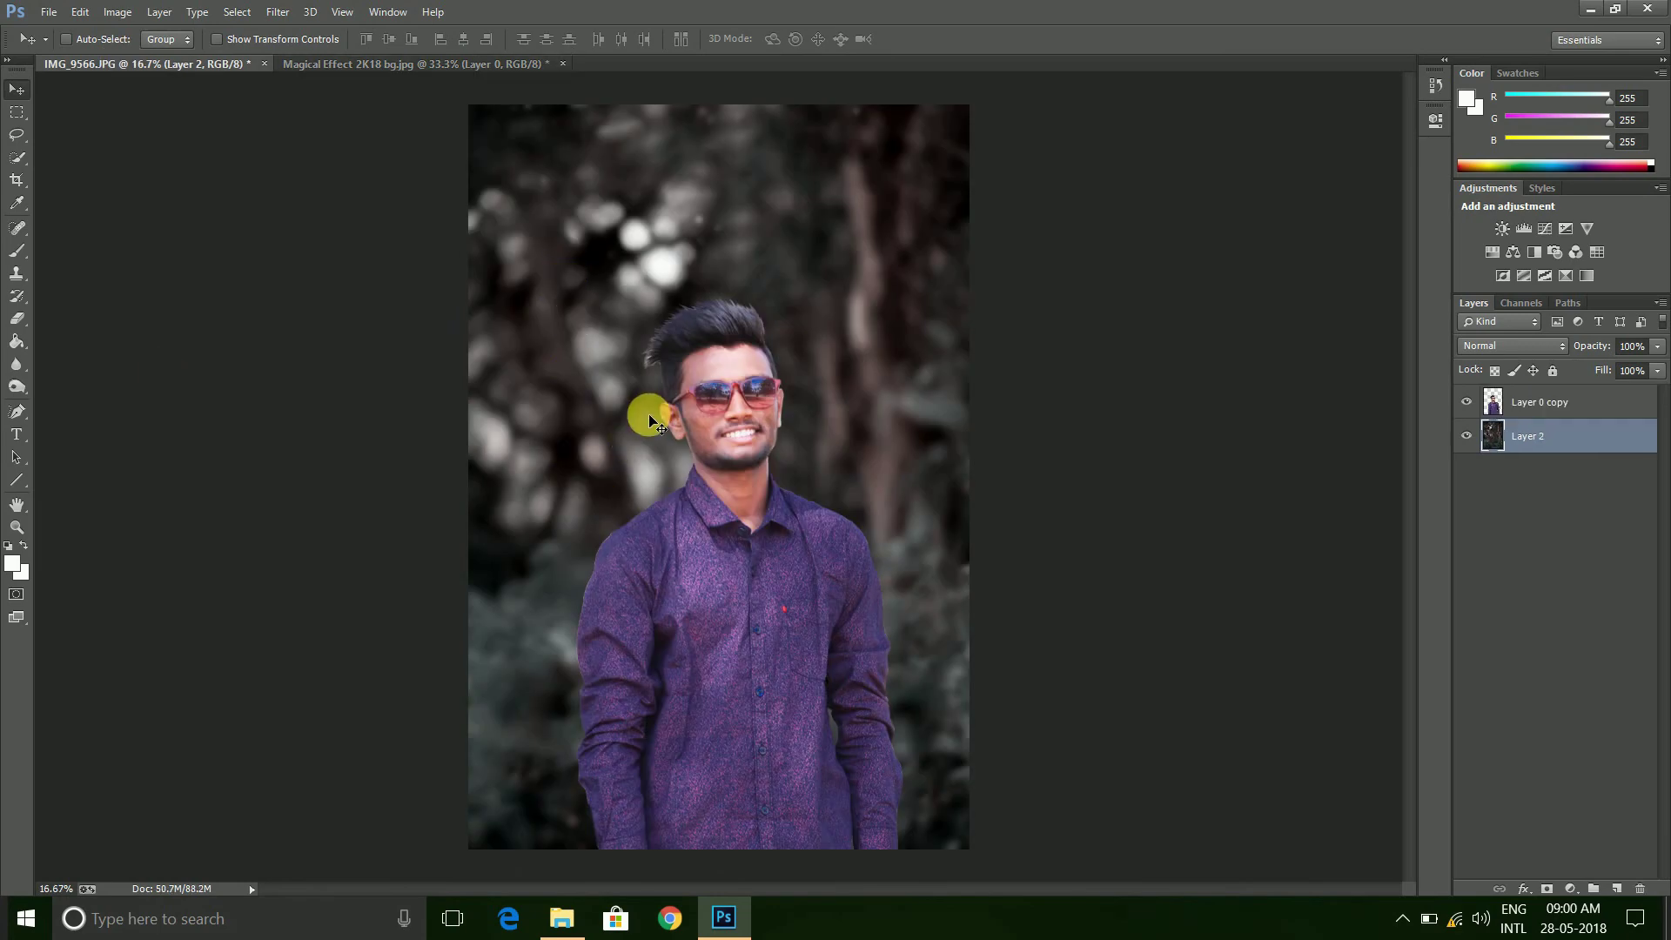
Open the Camera Raw Filter on the person layer Layer 0 copy
key("ctrl+minus")
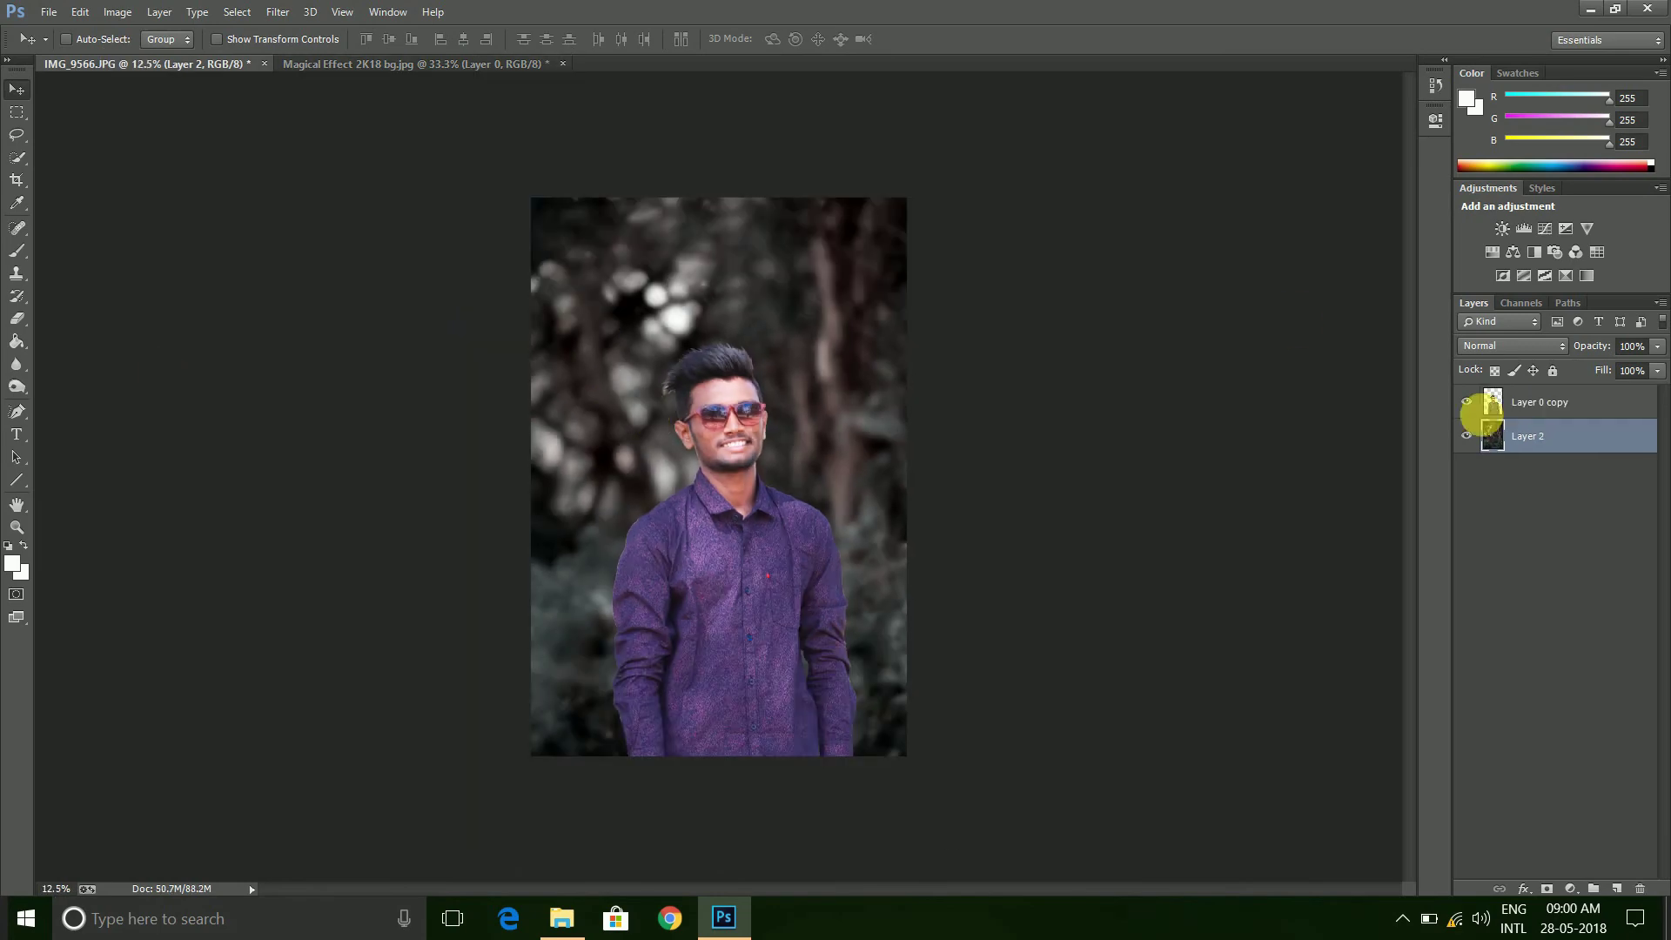
left_click(1488, 402)
left_click(278, 12)
left_click(437, 149)
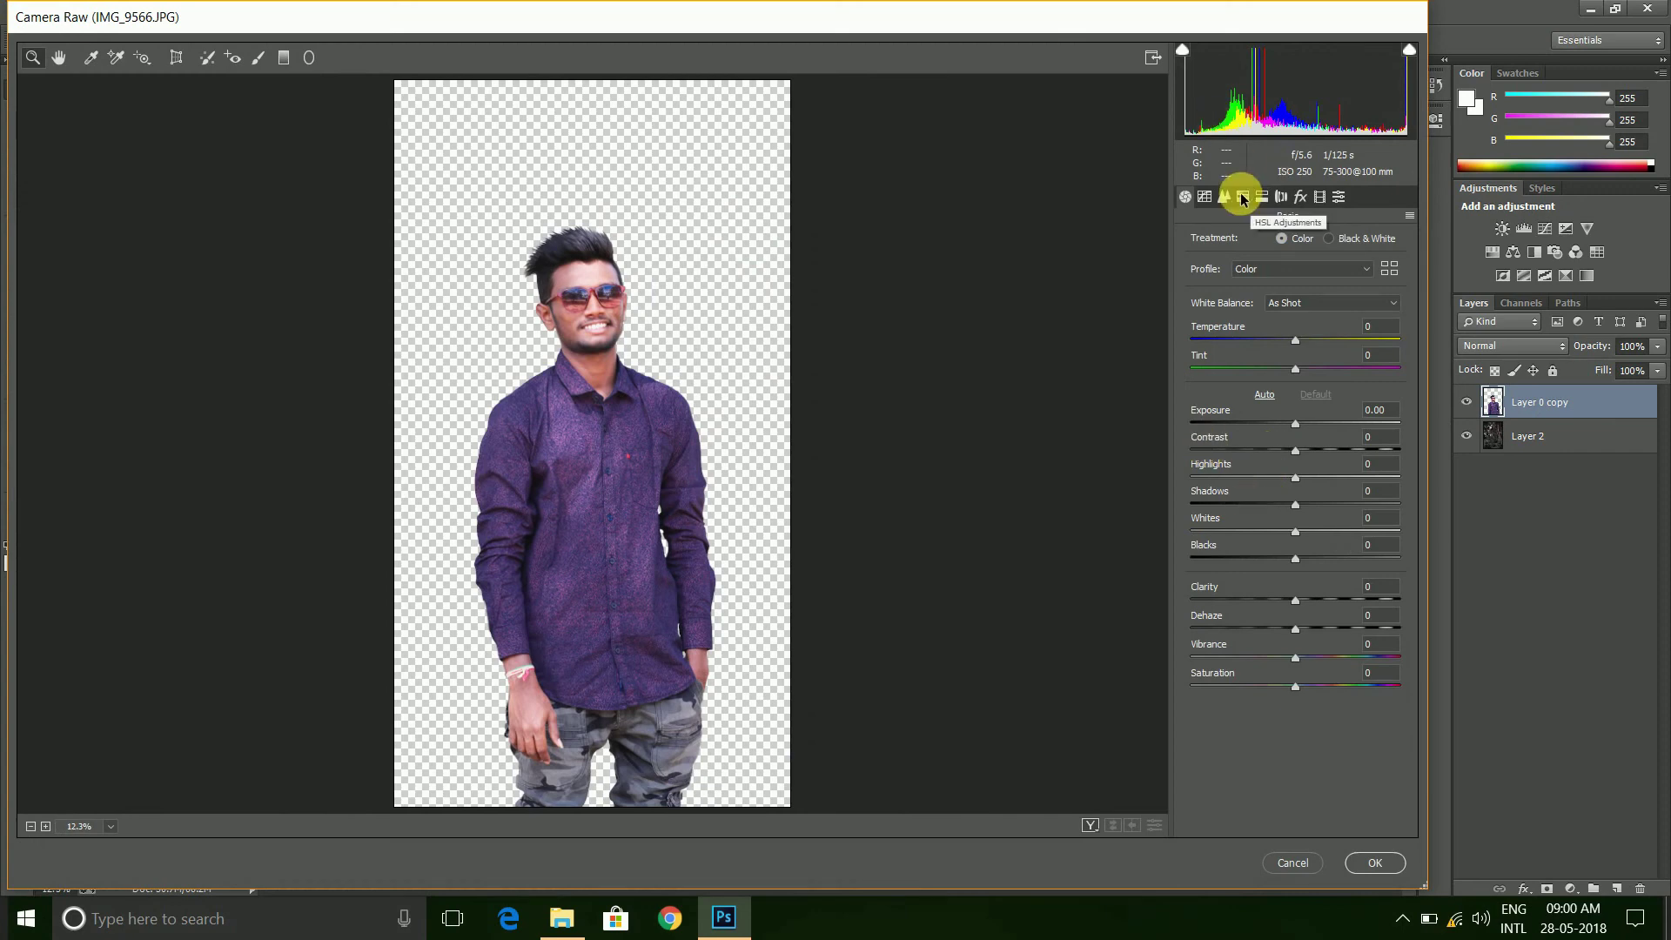
Set Blues saturation to -100 in Camera Raw's HSL panel and apply it
left_click(1243, 197)
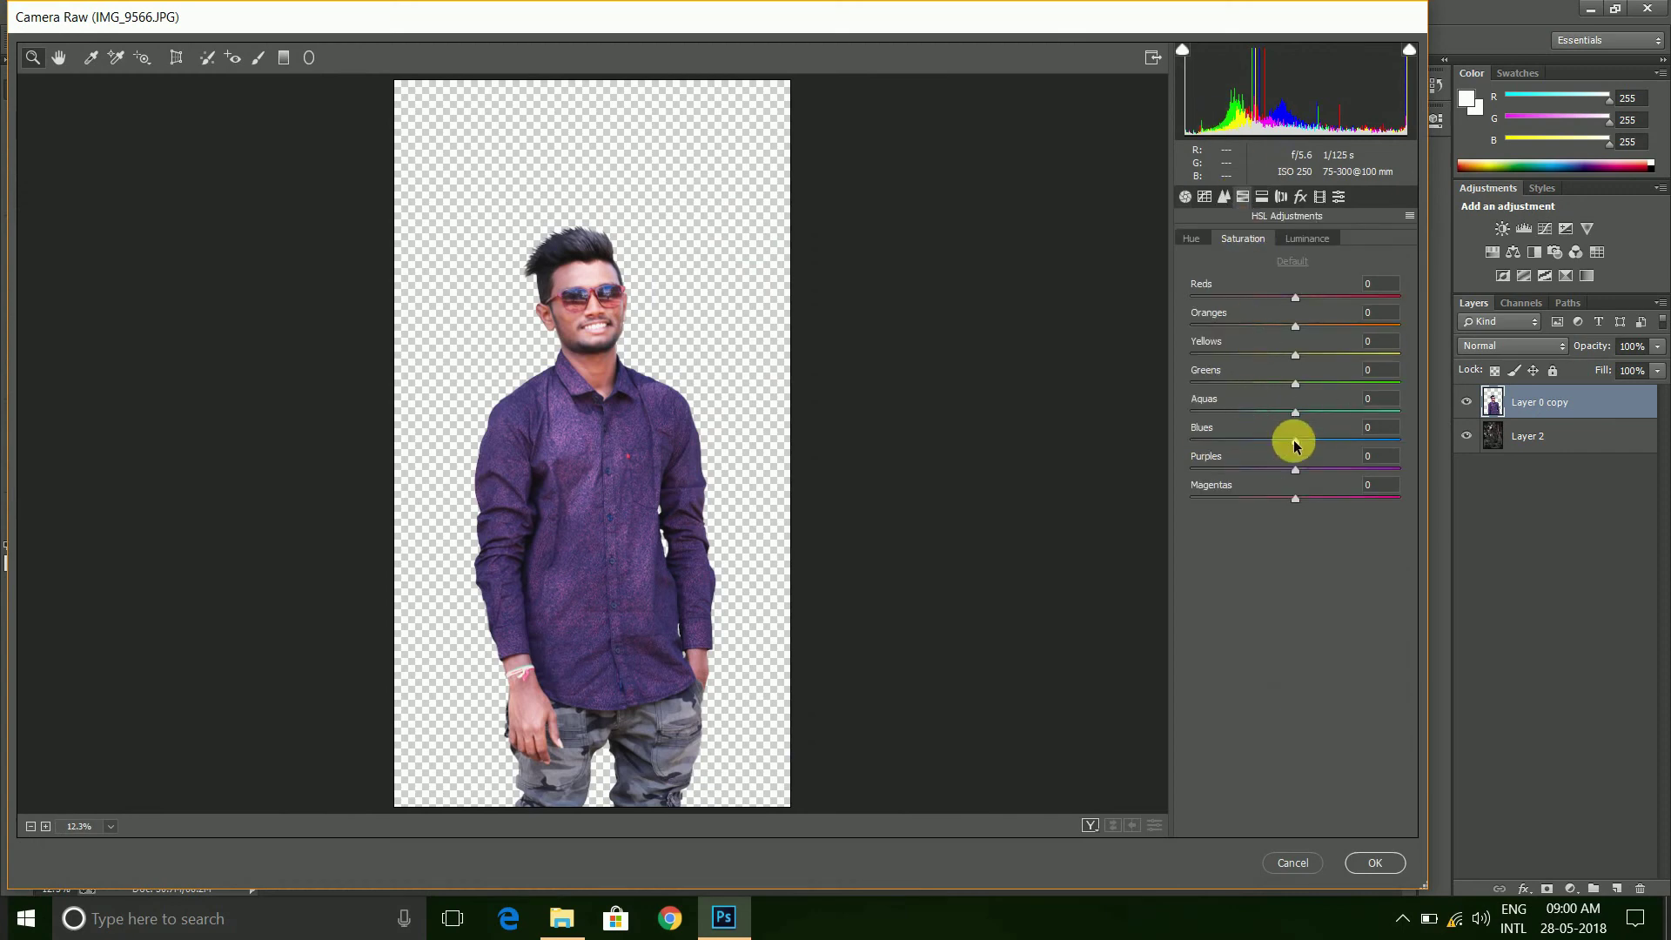
left_click_drag(1268, 454, 1185, 465)
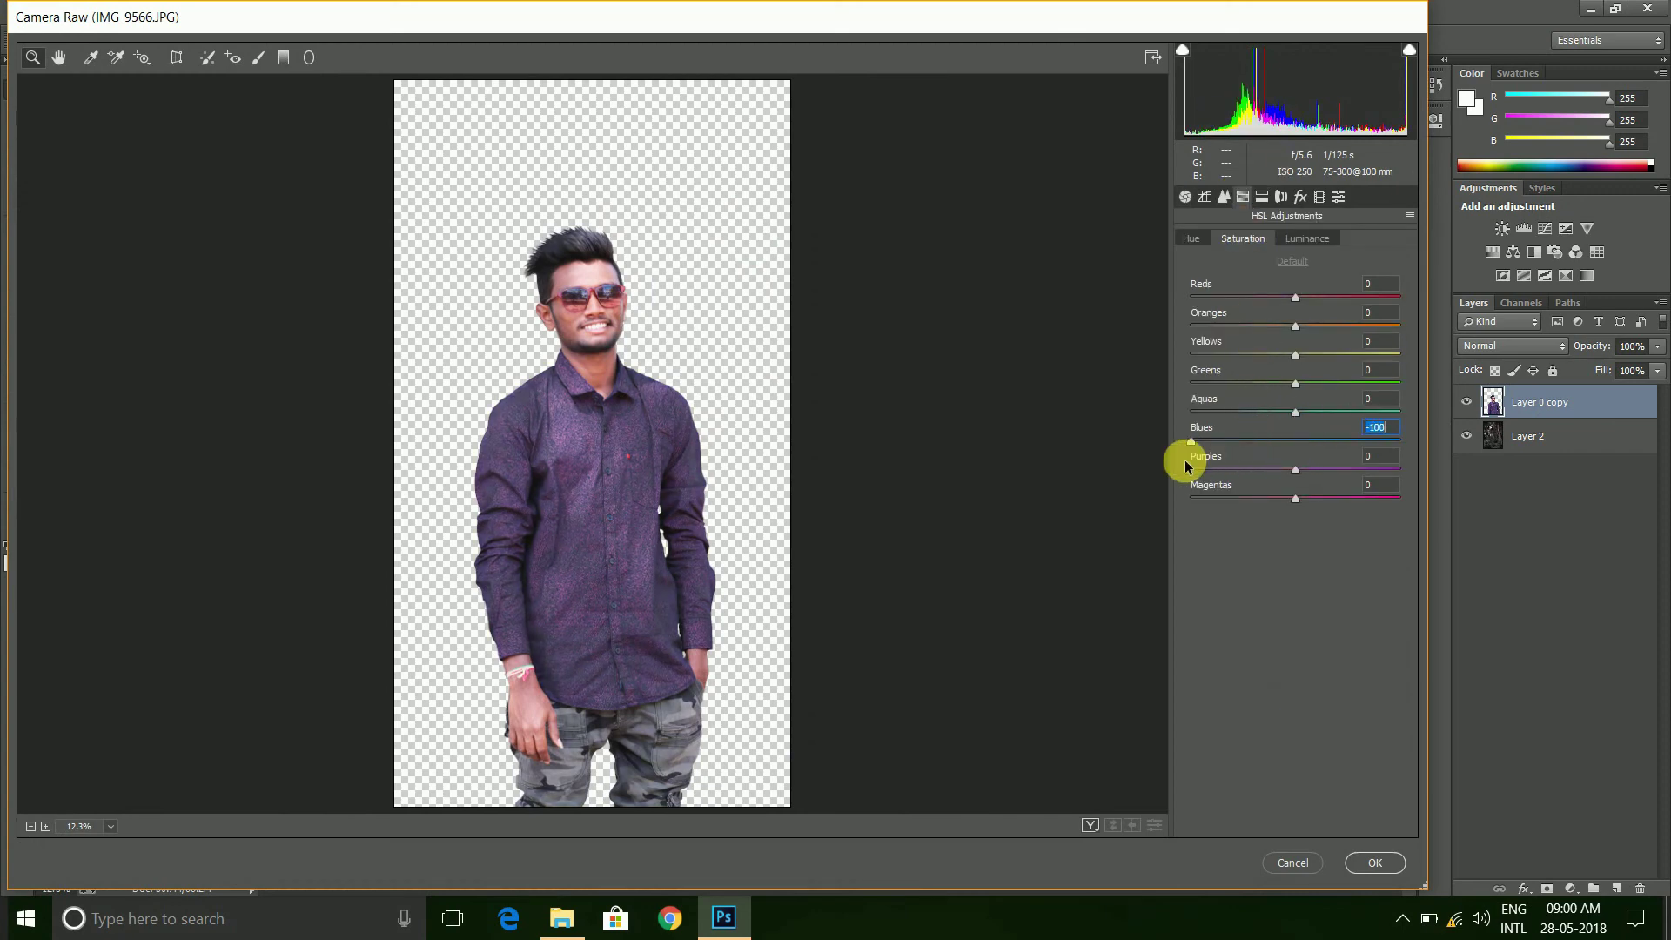
left_click(1376, 862)
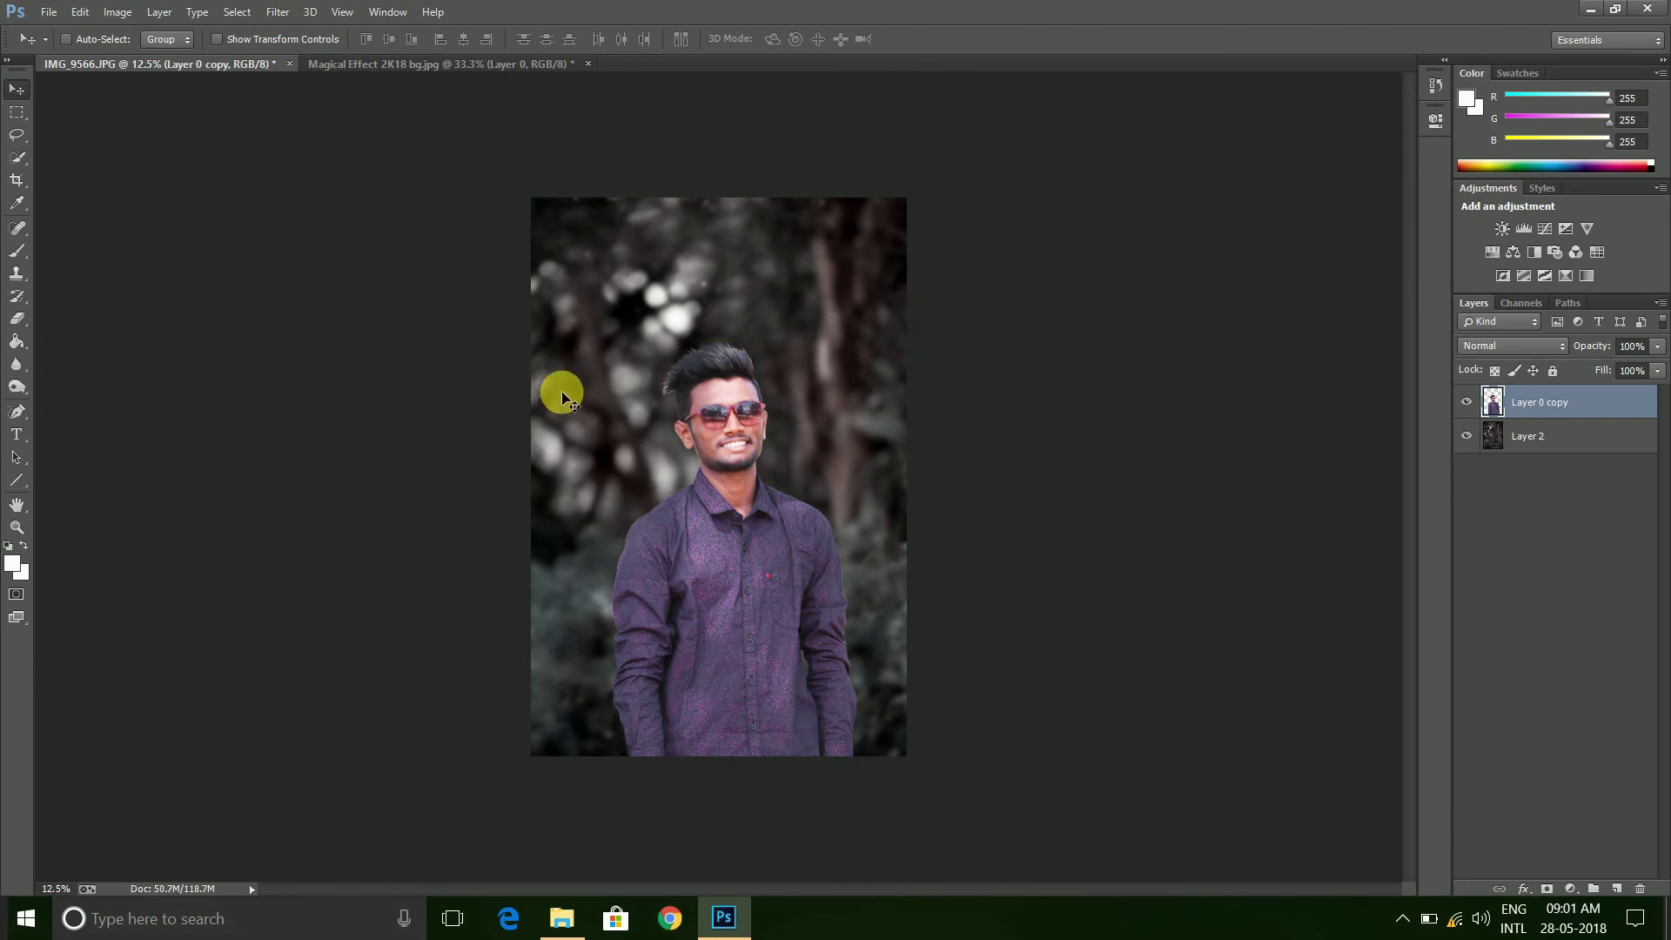
left_click(641, 787)
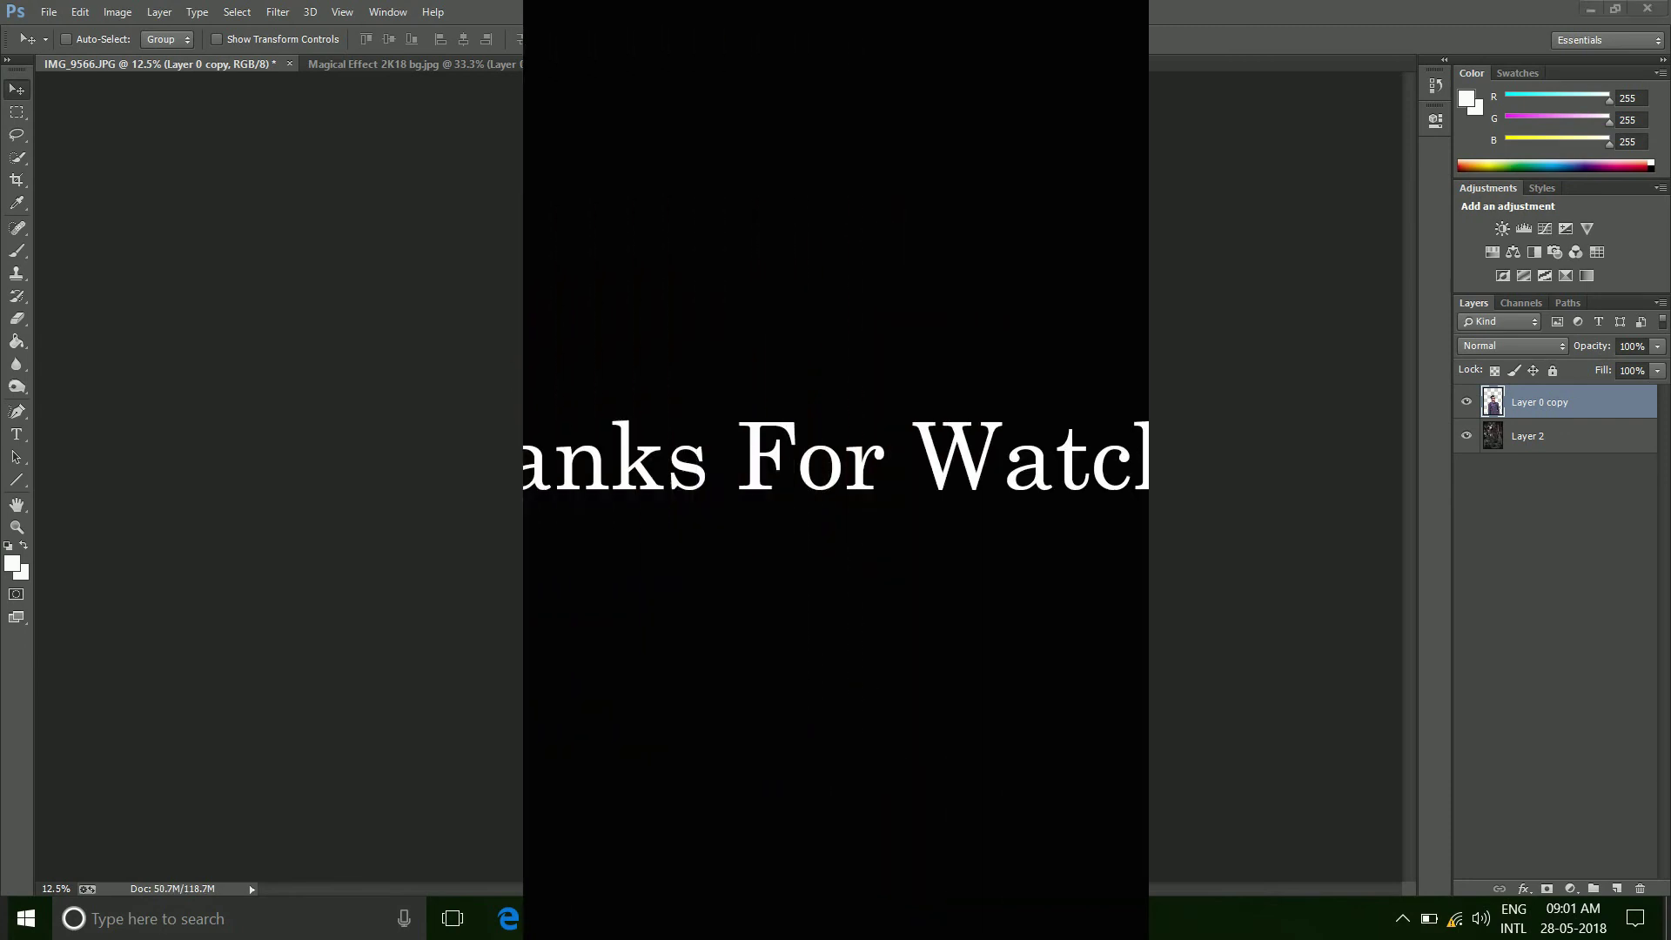